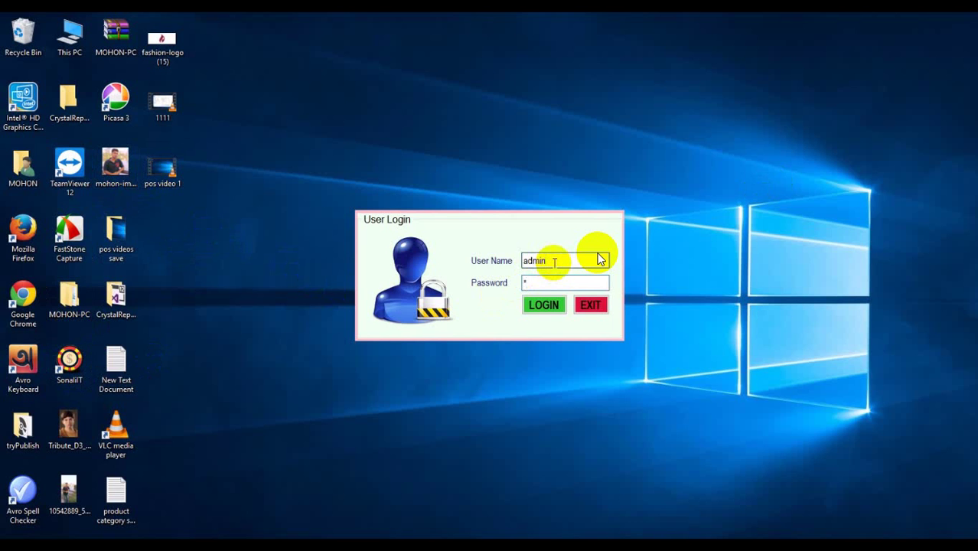
# Log in as the admin and open the Item Setting form from the Item menu
pyautogui.click(542, 303)
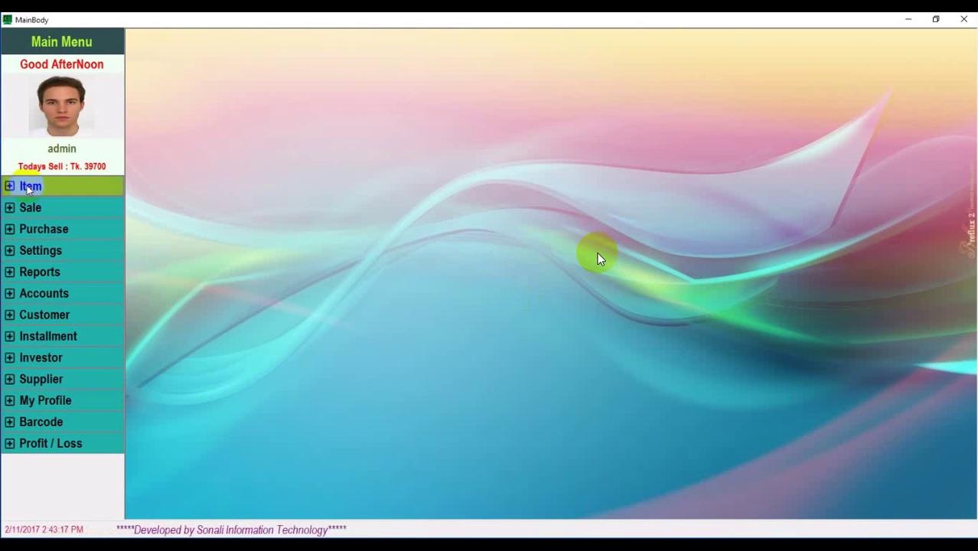
pyautogui.click(29, 187)
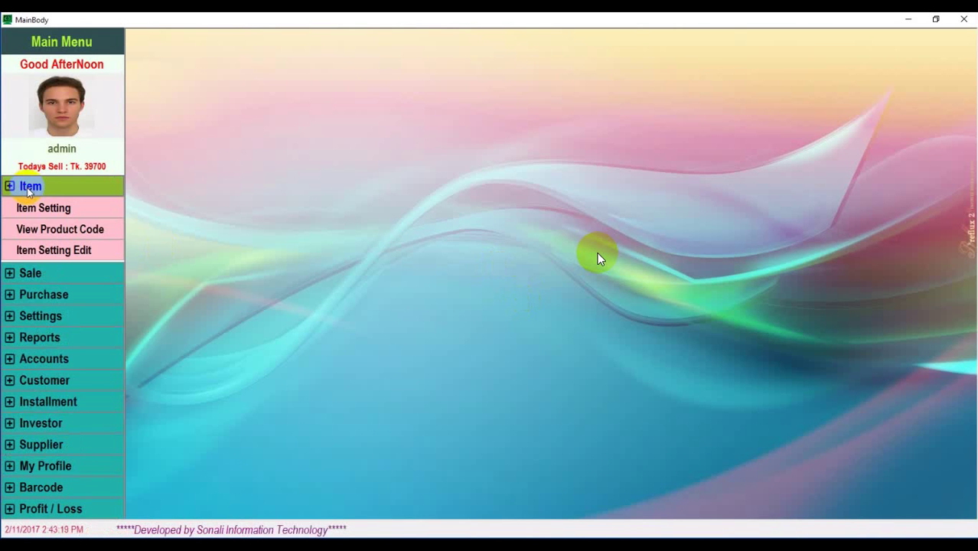
pyautogui.click(81, 207)
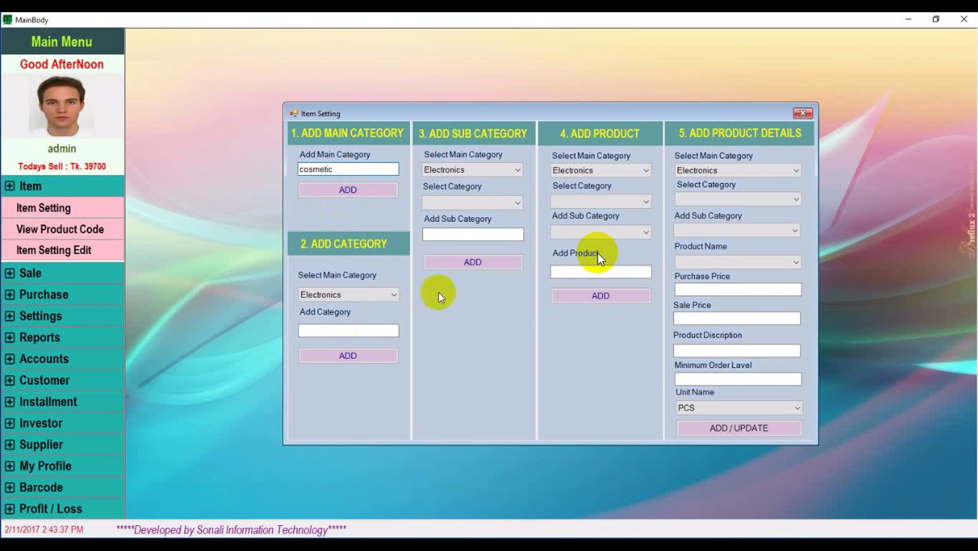
# Clear the leftover main category name and choose cosmetic as the new category's parent
pyautogui.click(390, 296)
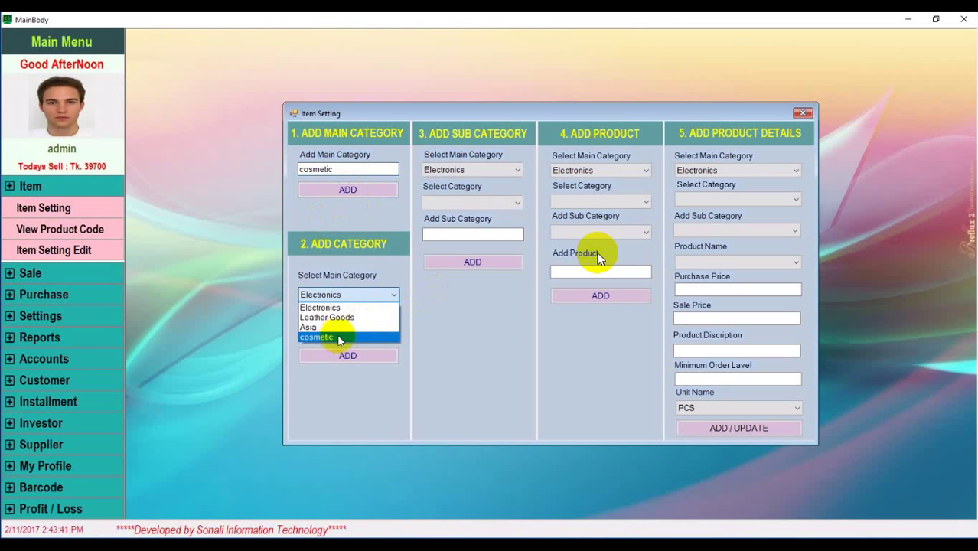
pyautogui.click(381, 215)
pyautogui.click(336, 174)
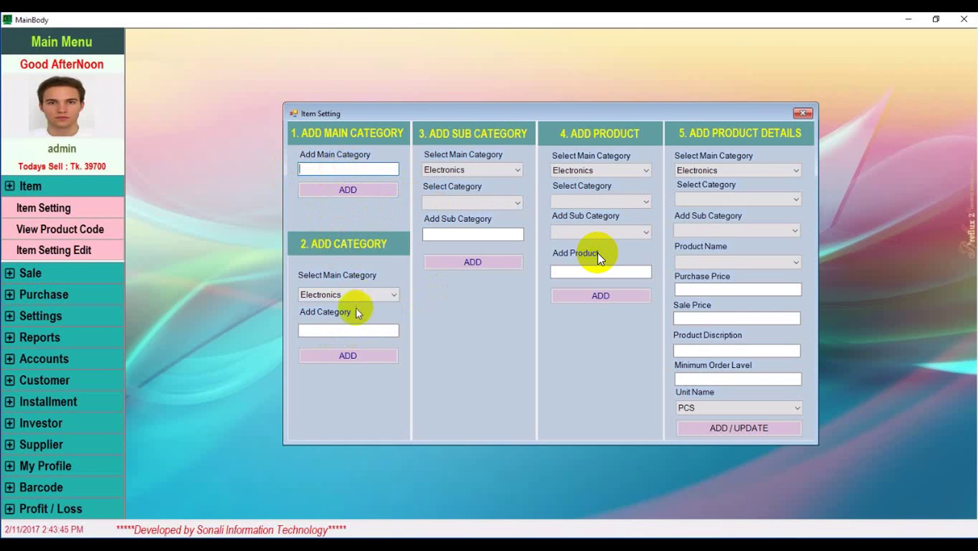
pyautogui.click(389, 296)
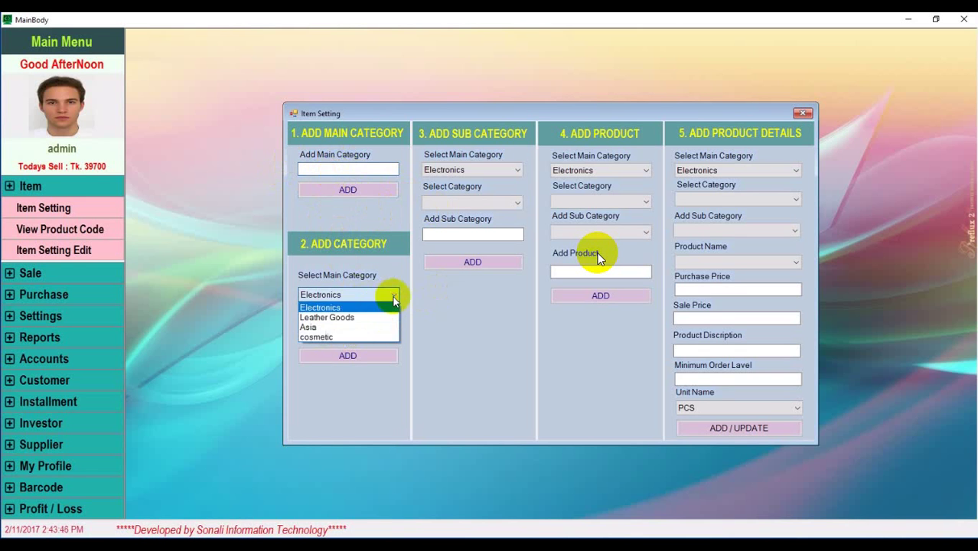
pyautogui.click(359, 337)
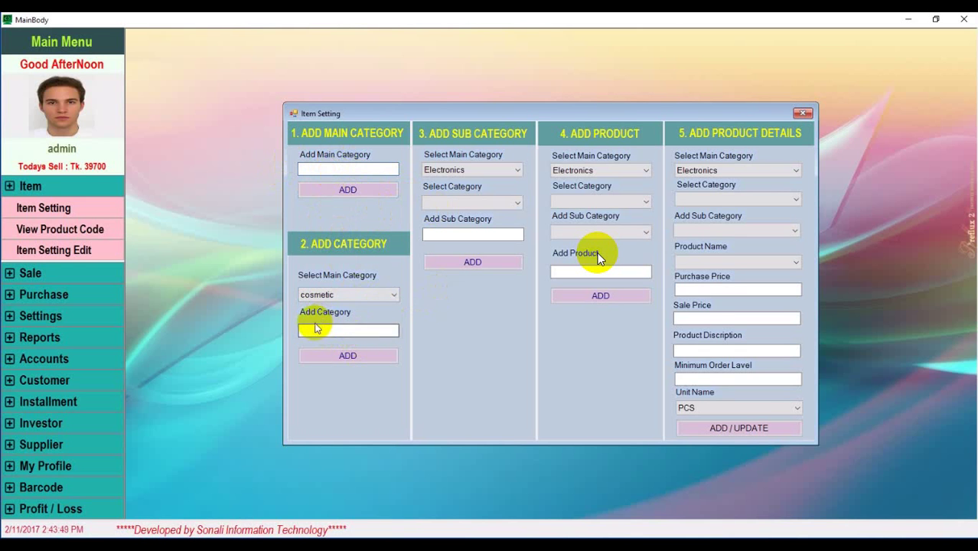
pyautogui.click(329, 328)
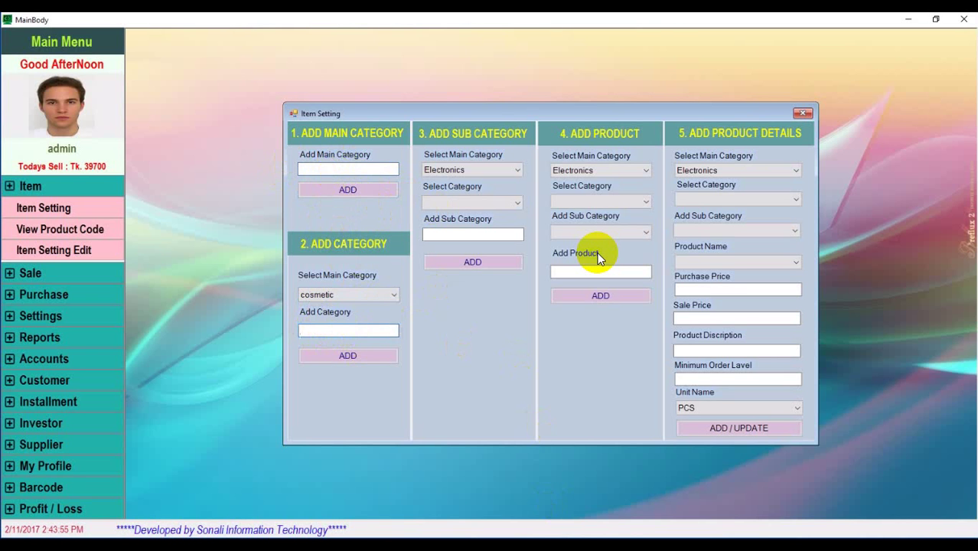
pyautogui.click(503, 544)
# Select 'face wash' in the Notepad product list and return to the Item Setting form
pyautogui.click(301, 326)
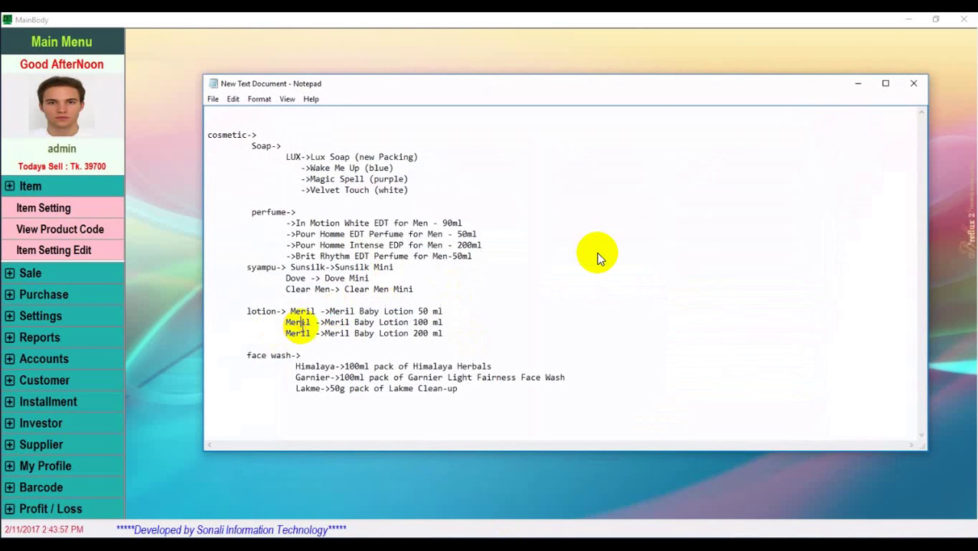
pyautogui.click(247, 355)
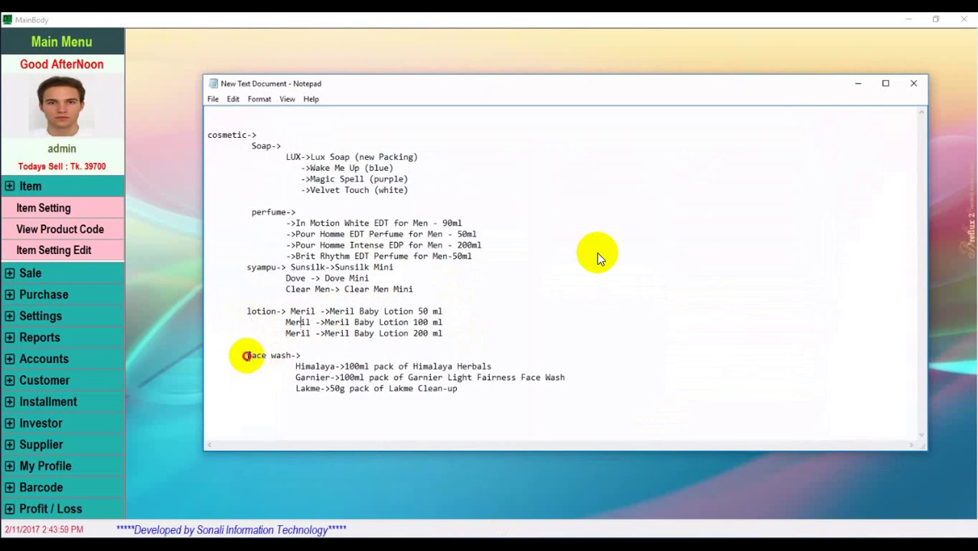
pyautogui.moveTo(246, 356); pyautogui.dragTo(291, 355)
pyautogui.hotkey('ctrl', 'c')
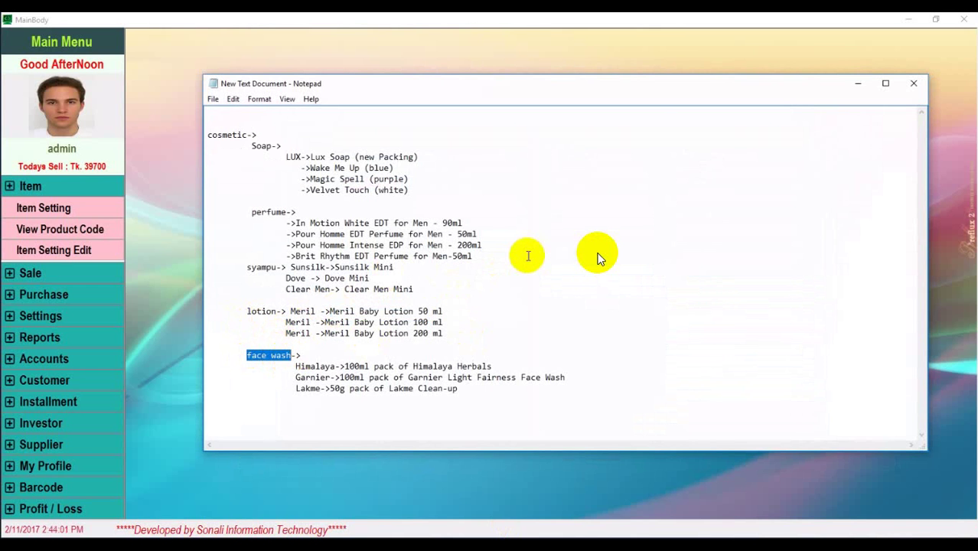
pyautogui.click(153, 258)
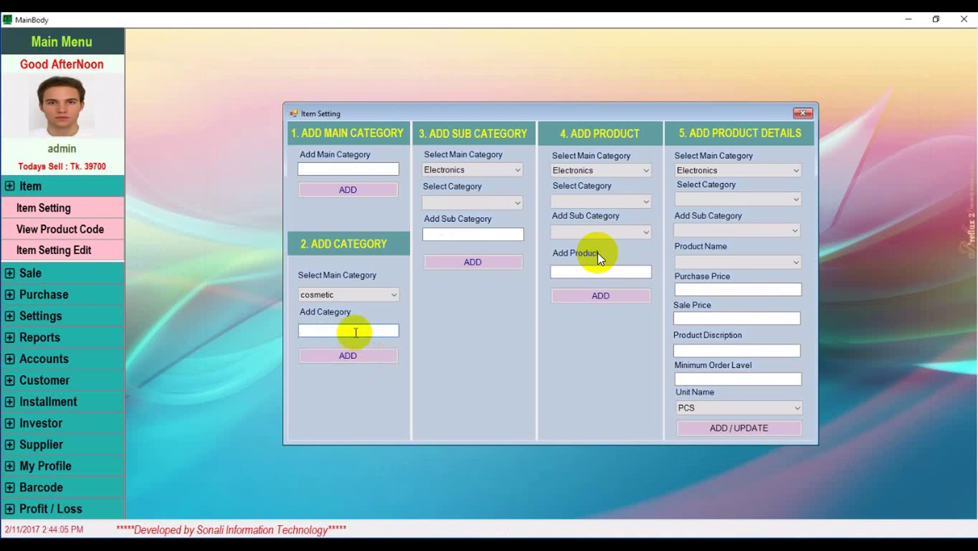
# Add face wash as a new category under cosmetic
pyautogui.hotkey('ctrl', 'v')
pyautogui.click(352, 357)
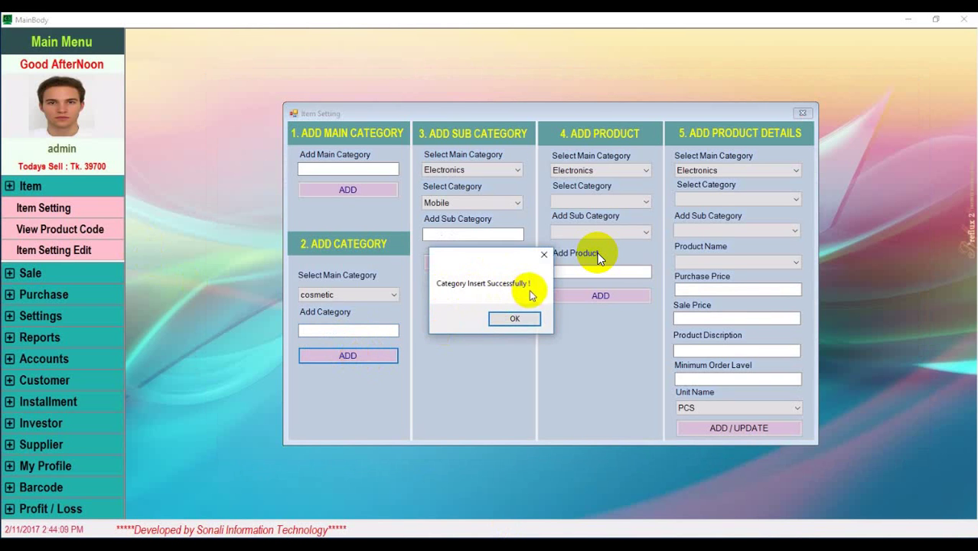
pyautogui.click(517, 318)
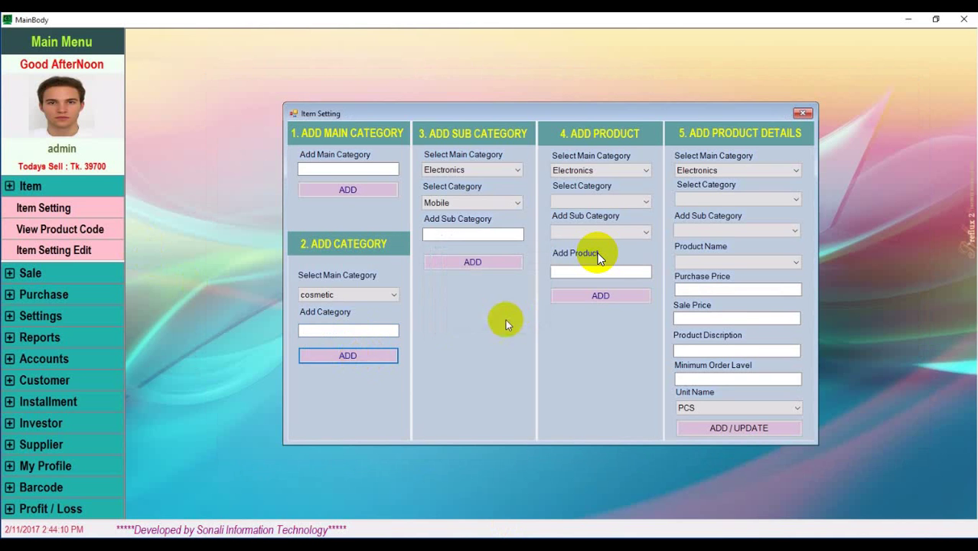
# Choose cosmetic and face wash for a new sub-category, and select 'Himalaya' in Notepad
pyautogui.click(518, 170)
pyautogui.click(444, 213)
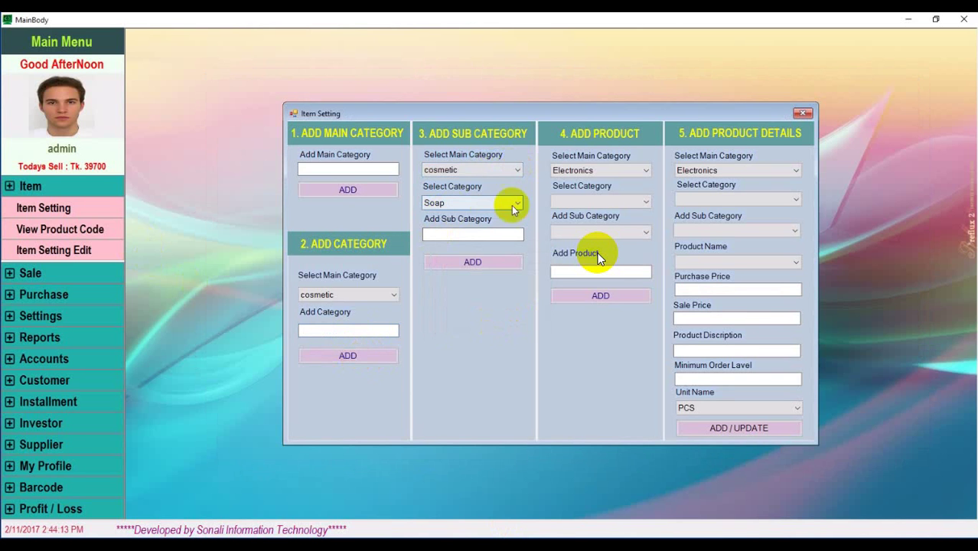
pyautogui.click(517, 203)
pyautogui.click(450, 255)
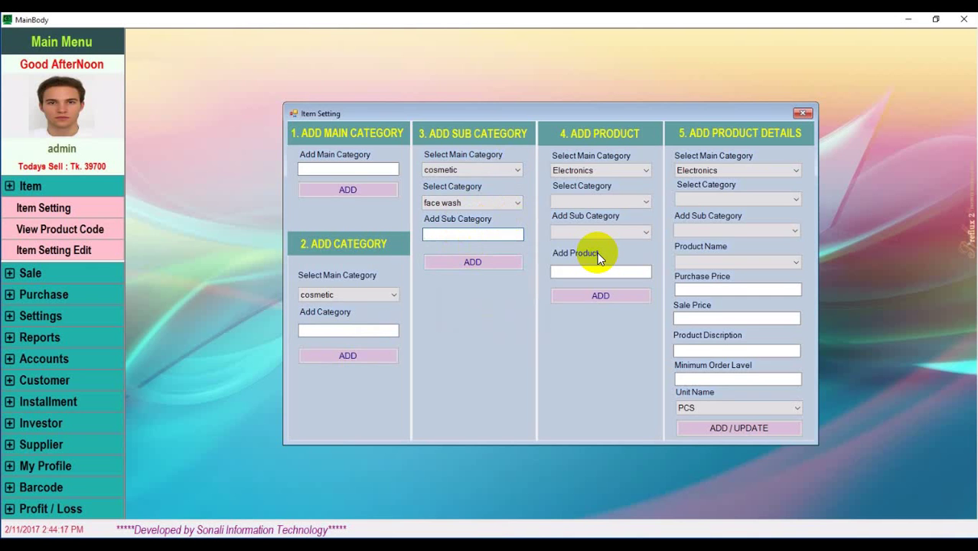
pyautogui.hotkey('alt', 'Tab')
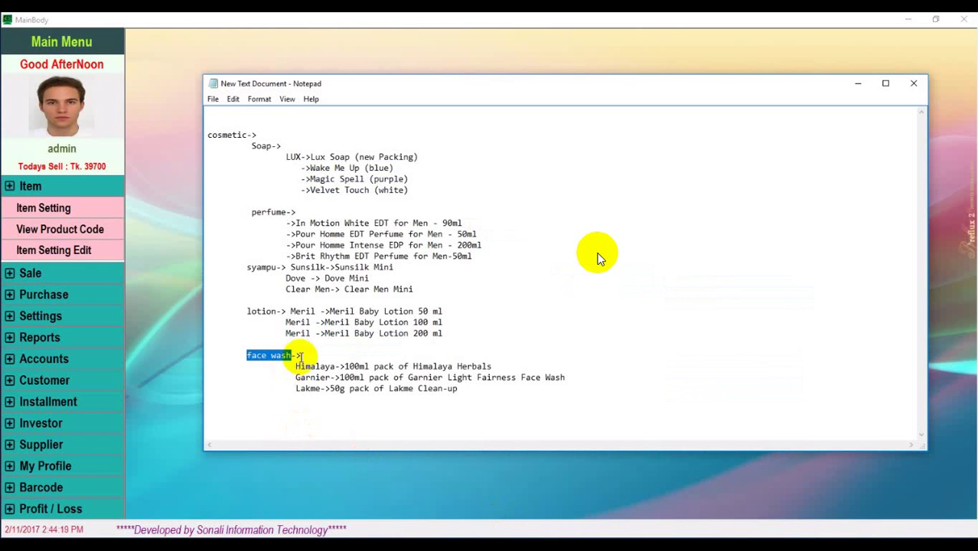
pyautogui.moveTo(296, 366); pyautogui.dragTo(337, 368)
pyautogui.hotkey('ctrl', 'c')
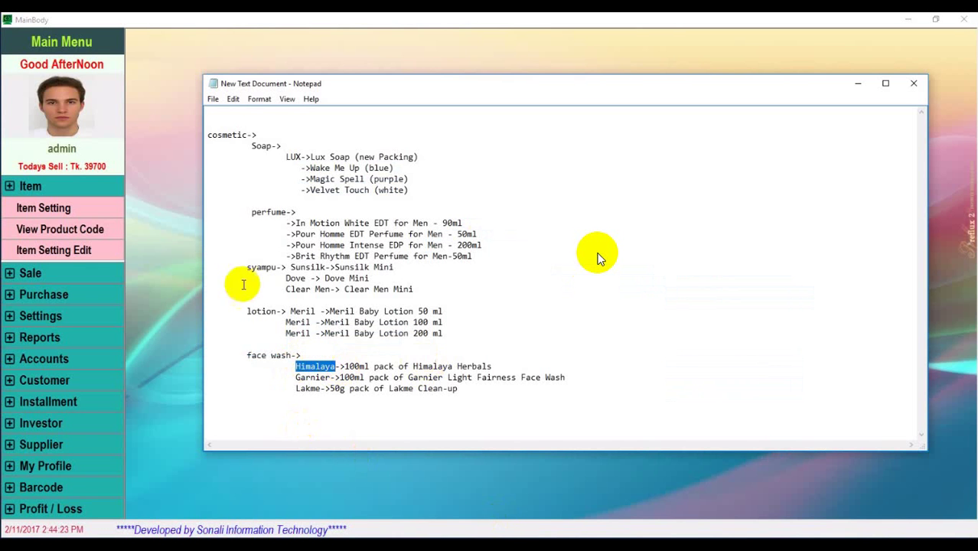
pyautogui.click(172, 284)
# Add Himalaya as a sub-category under face wash
pyautogui.click(450, 233)
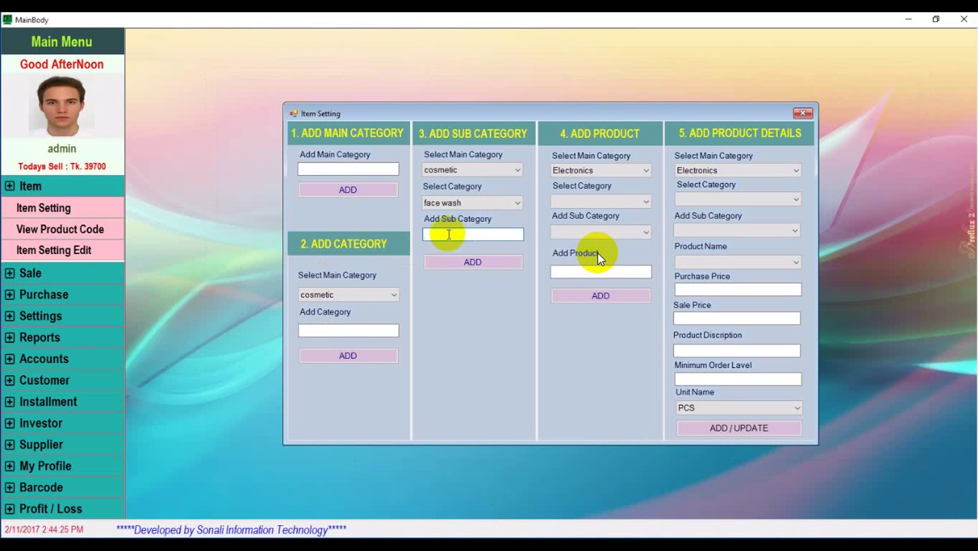
pyautogui.hotkey('ctrl', 'v')
pyautogui.click(480, 267)
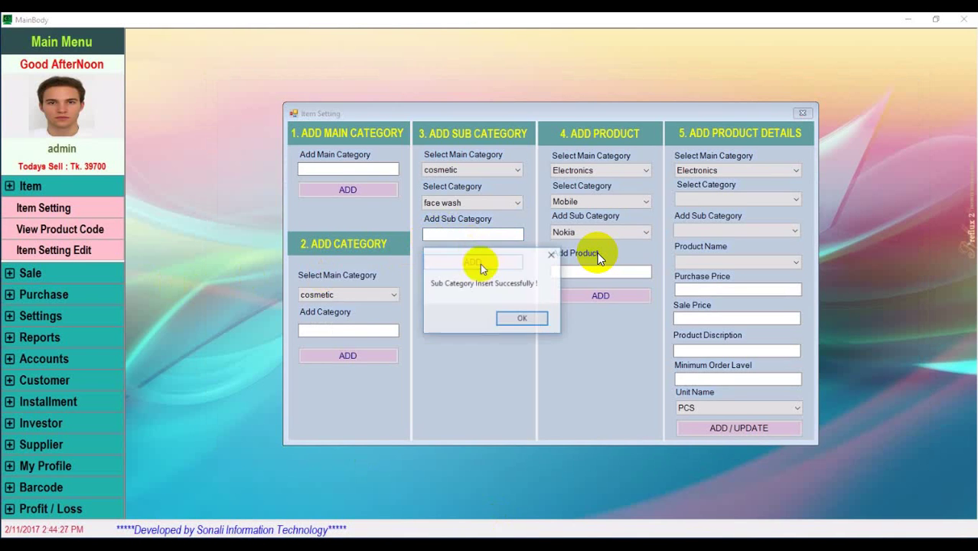
pyautogui.click(514, 319)
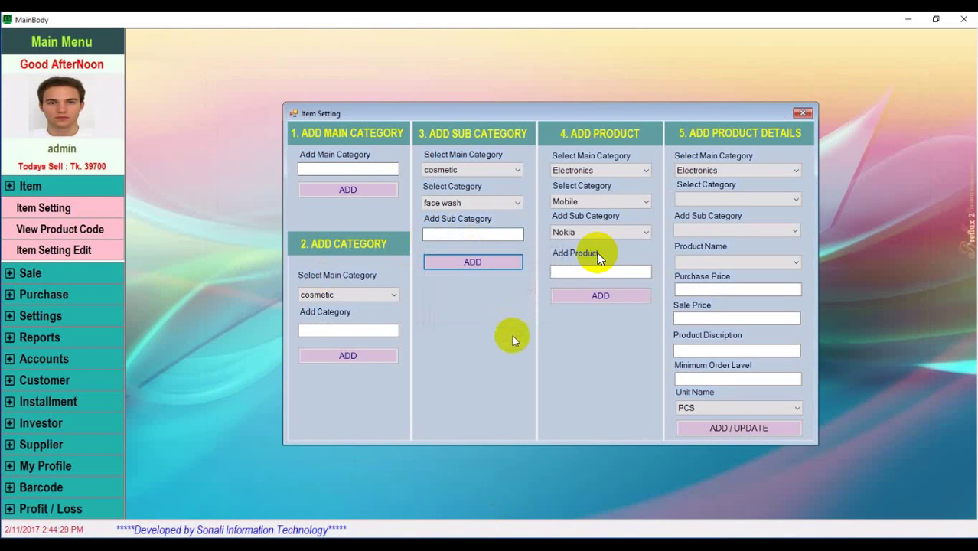
# Set the new product to cosmetic and face wash, and select the '100ml pack of Himalaya Herbals' name in Notepad
pyautogui.click(616, 169)
pyautogui.click(582, 213)
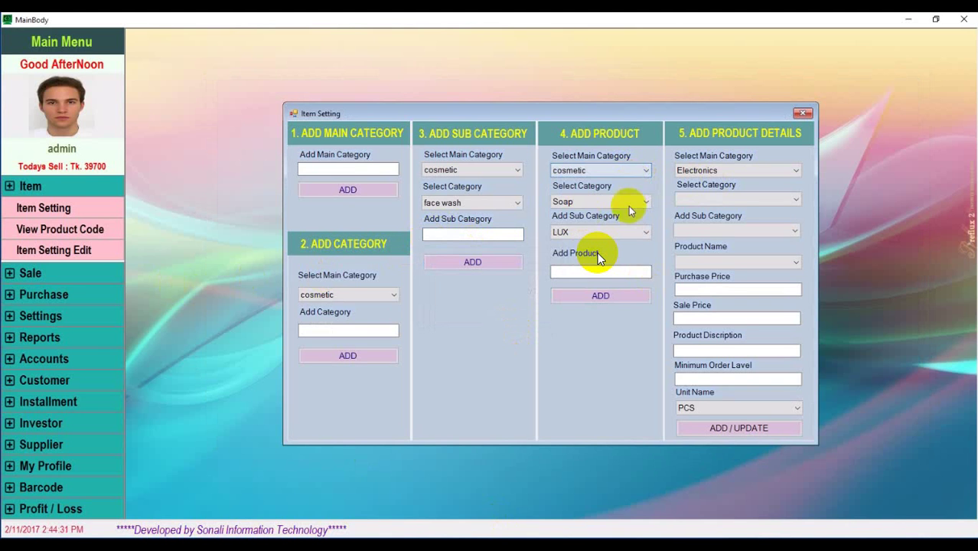
pyautogui.click(640, 201)
pyautogui.click(601, 254)
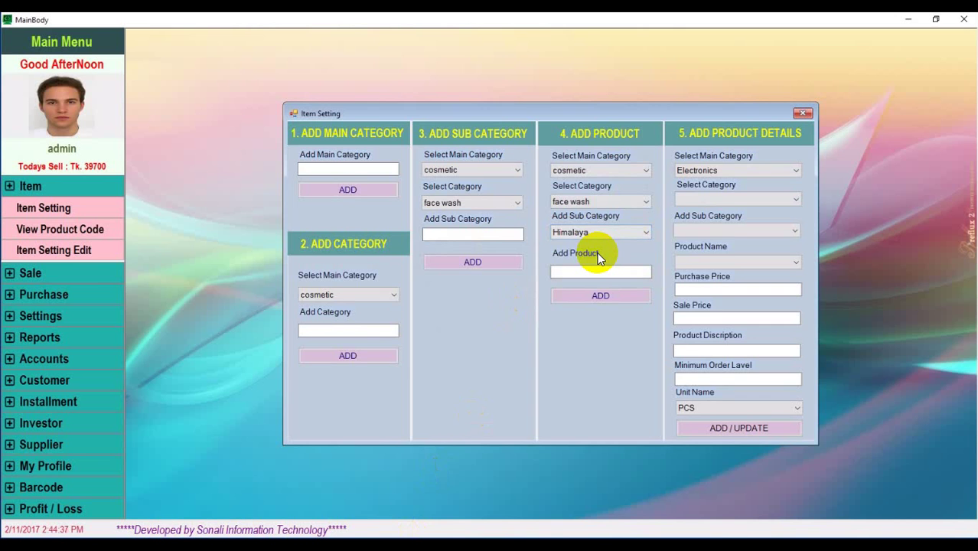
pyautogui.hotkey('alt', 'Tab')
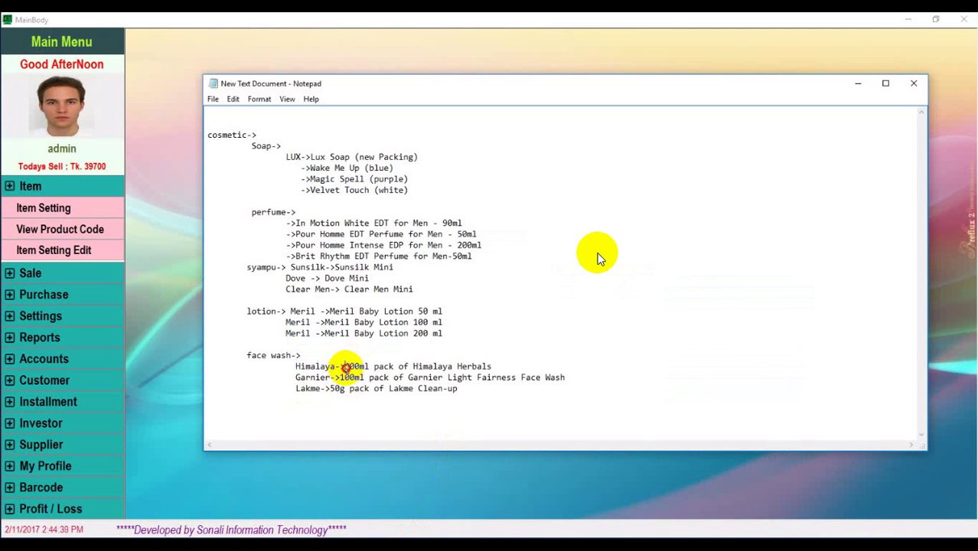
pyautogui.moveTo(346, 367); pyautogui.dragTo(492, 366)
pyautogui.hotkey('ctrl', 'c')
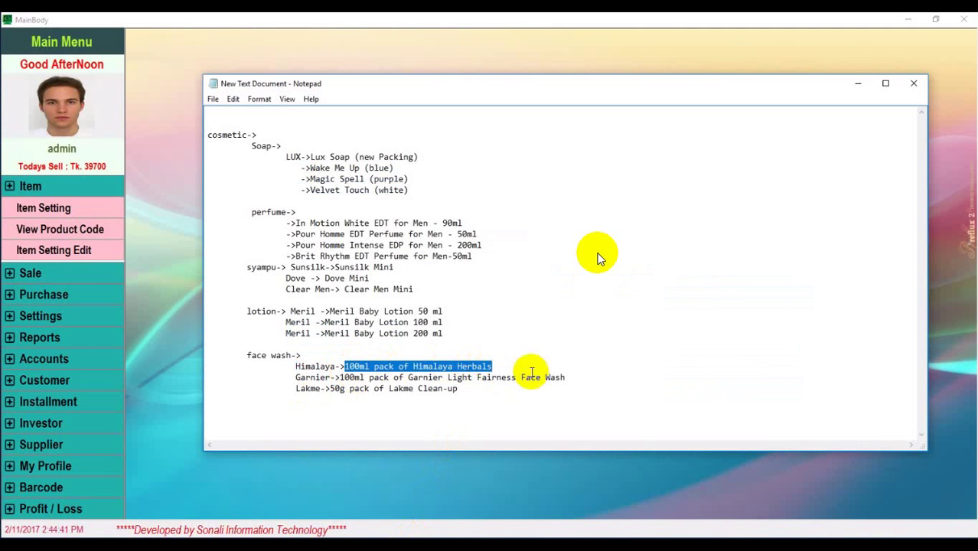
pyautogui.hotkey('alt', 'Tab')
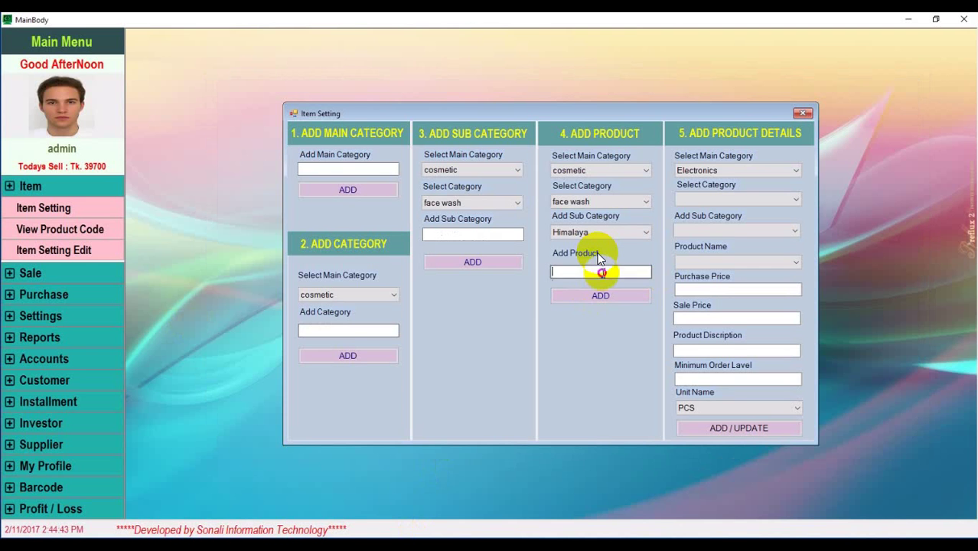
# Add the '100ml pack of Himalaya Herbals' product
pyautogui.hotkey('ctrl', 'v')
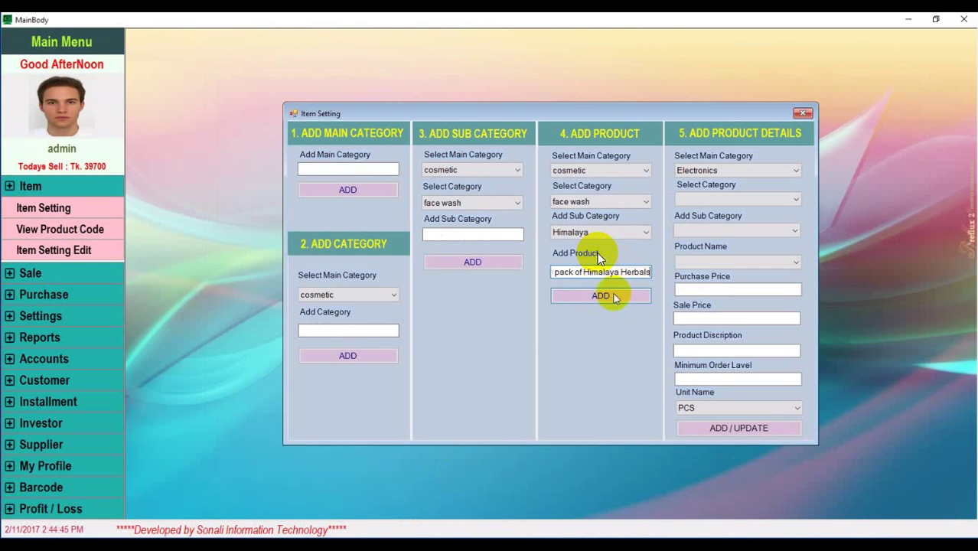
pyautogui.click(614, 296)
pyautogui.click(511, 319)
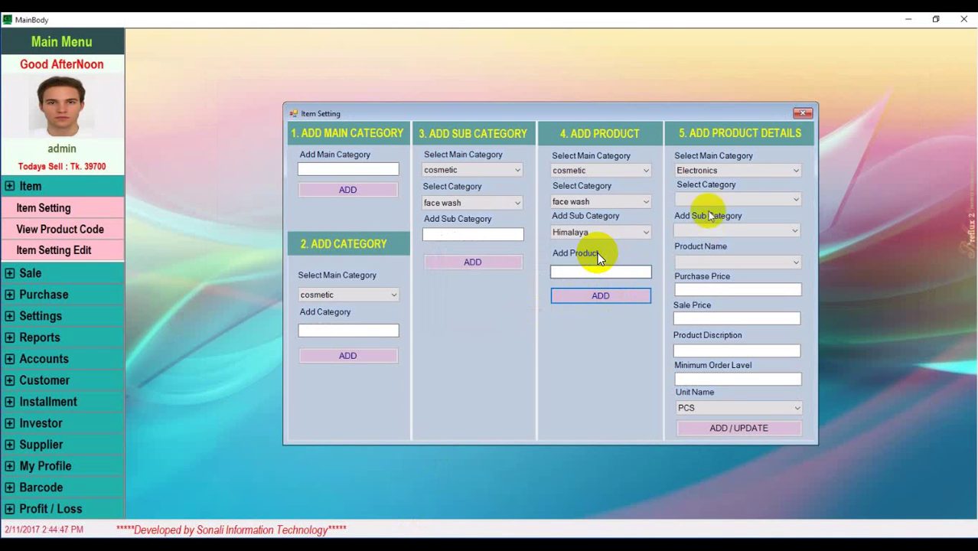
# Choose cosmetic and face wash in Add Product Details
pyautogui.click(769, 169)
pyautogui.click(719, 211)
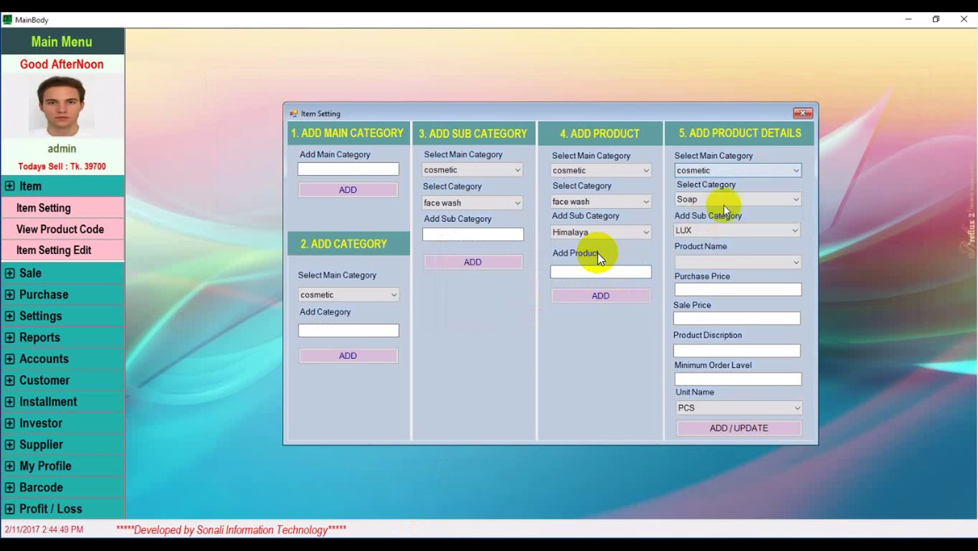
pyautogui.click(778, 200)
pyautogui.click(711, 250)
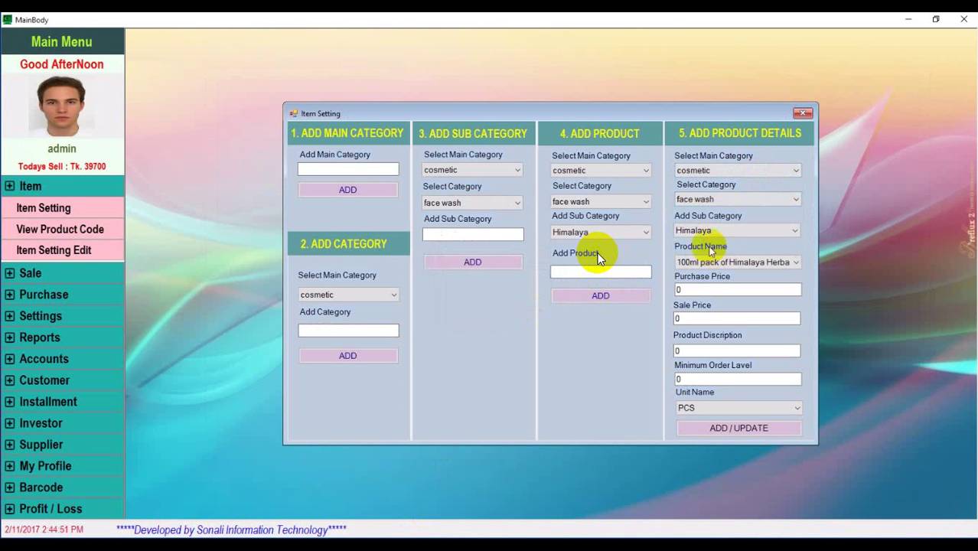
# Save the Himalaya product with purchase 120, sale 140, description 'Nice Facewash', minimum order 1, unit PCS
pyautogui.doubleClick(695, 289)
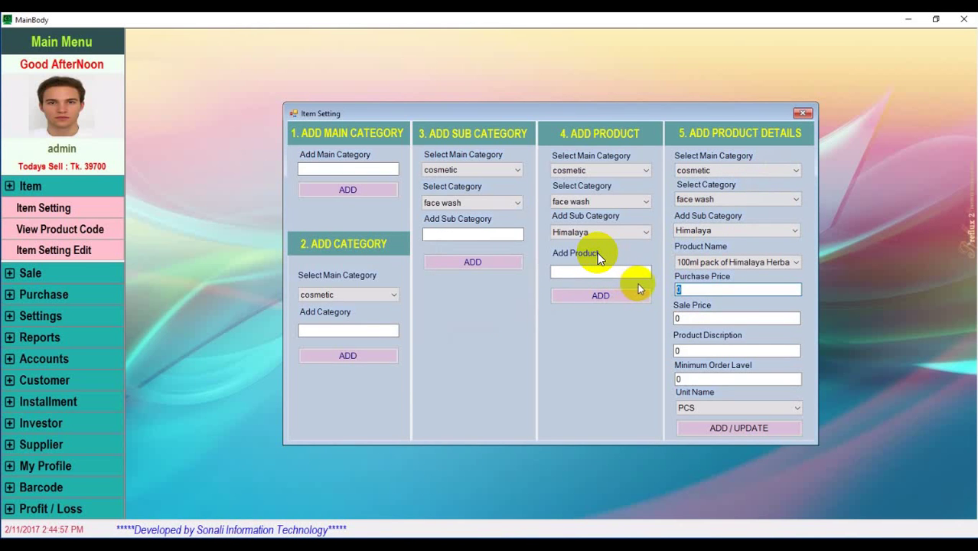
pyautogui.write('120')
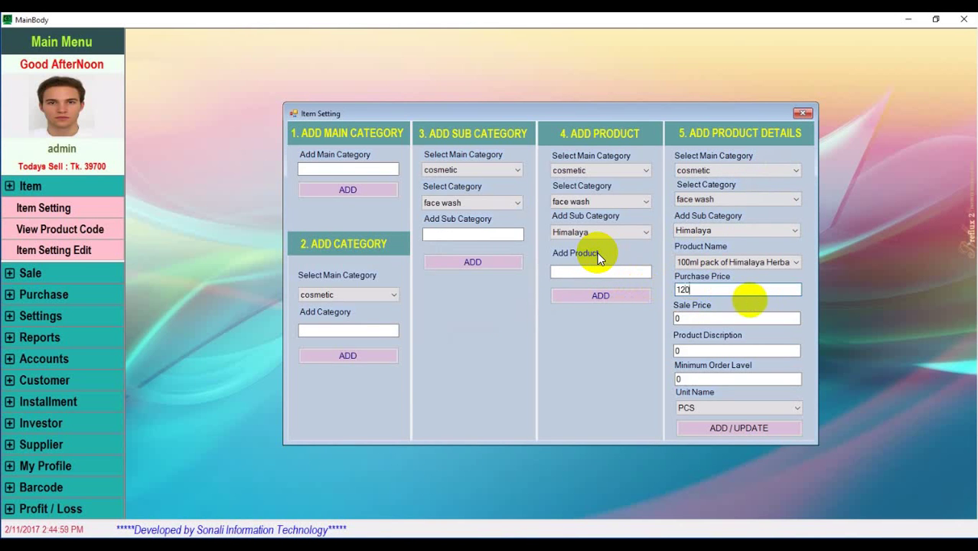
pyautogui.doubleClick(693, 319)
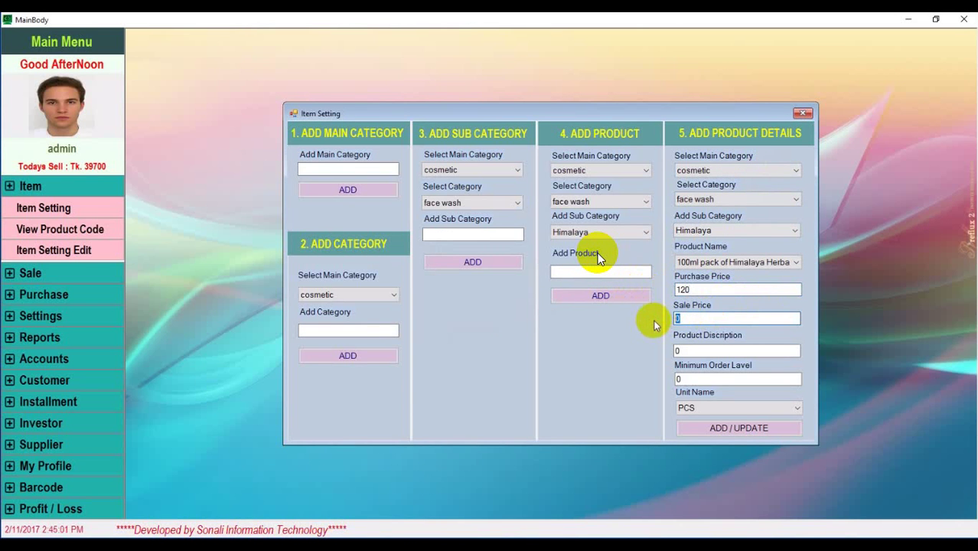
pyautogui.write('140')
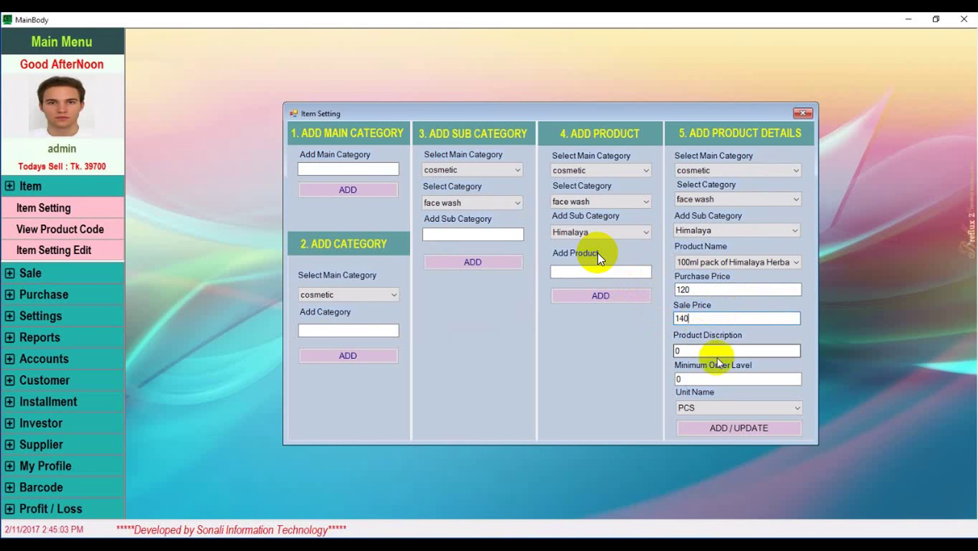
pyautogui.click(701, 351)
pyautogui.doubleClick(701, 351)
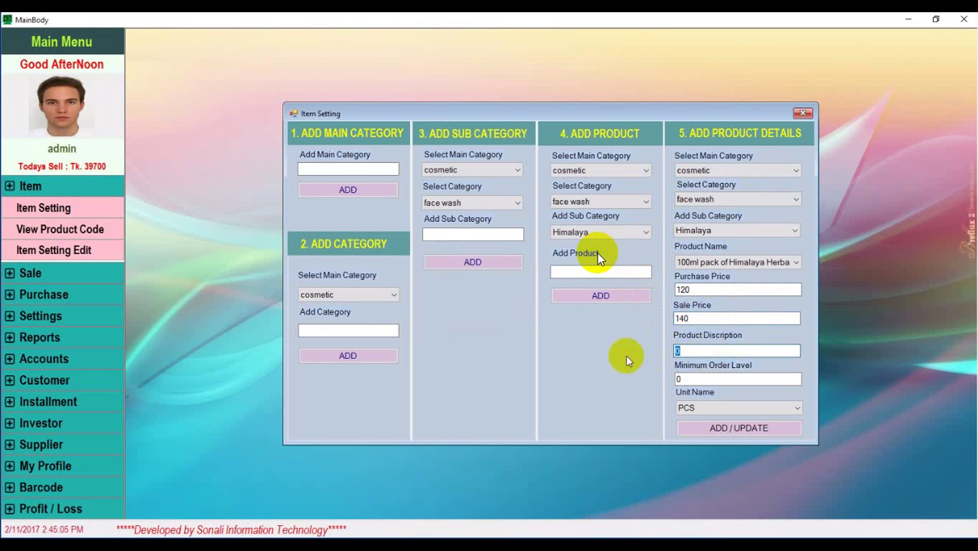
pyautogui.write('Nice Facewash')
pyautogui.doubleClick(678, 380)
pyautogui.write('1')
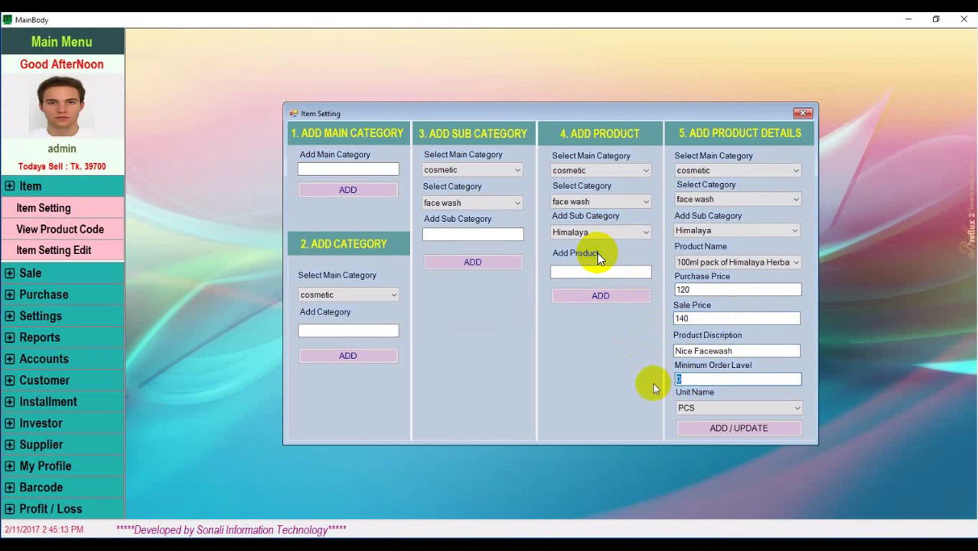
pyautogui.click(722, 407)
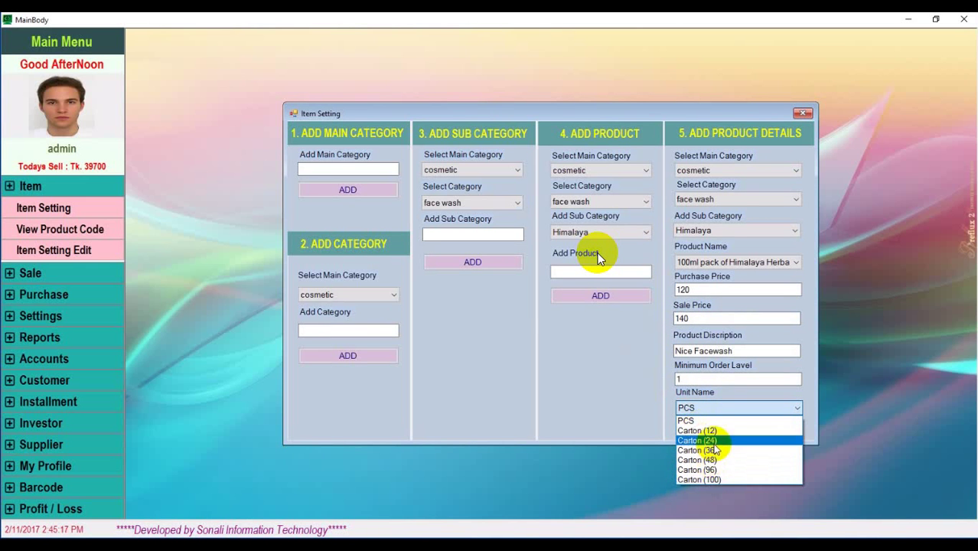
pyautogui.click(697, 420)
pyautogui.click(718, 425)
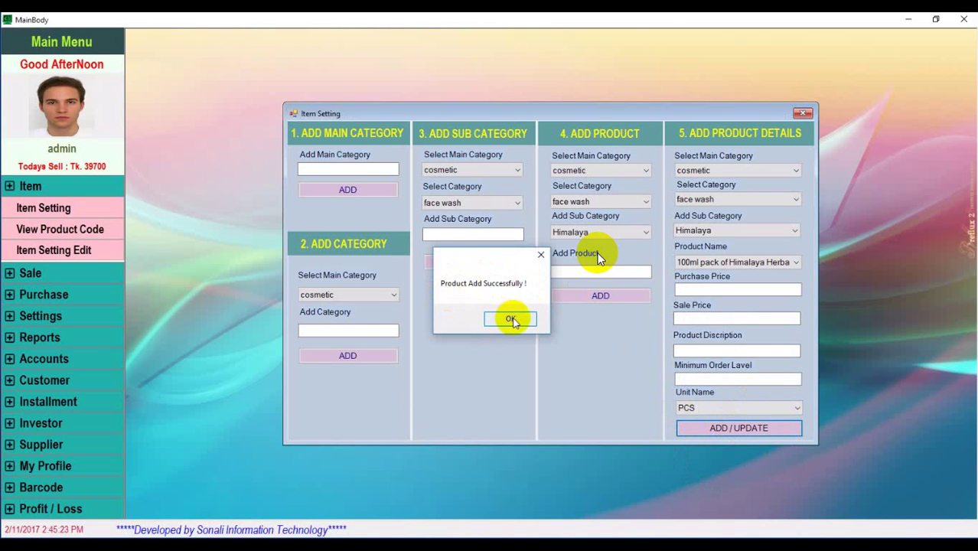
pyautogui.click(510, 320)
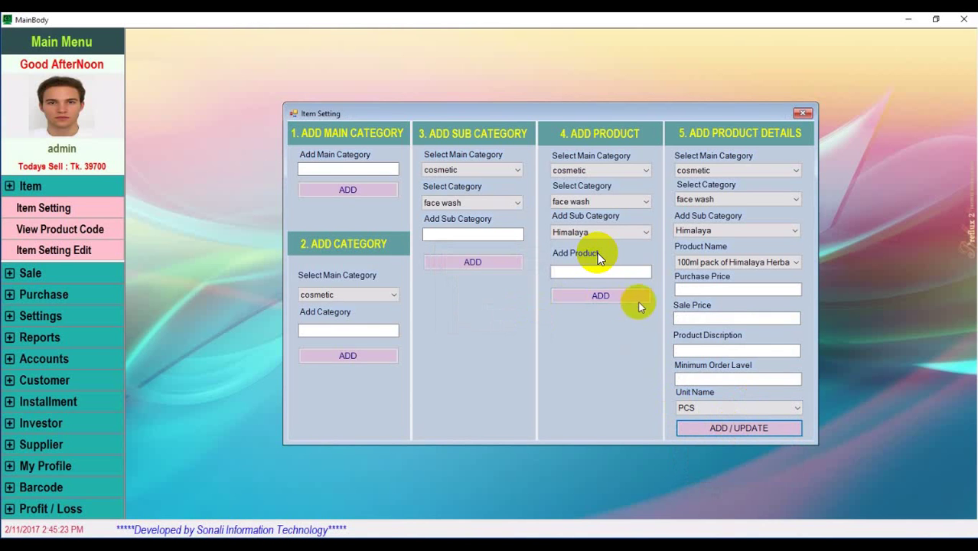
# Keep cosmetic as main category for a new category and select 'Garnier' in Notepad
pyautogui.click(390, 297)
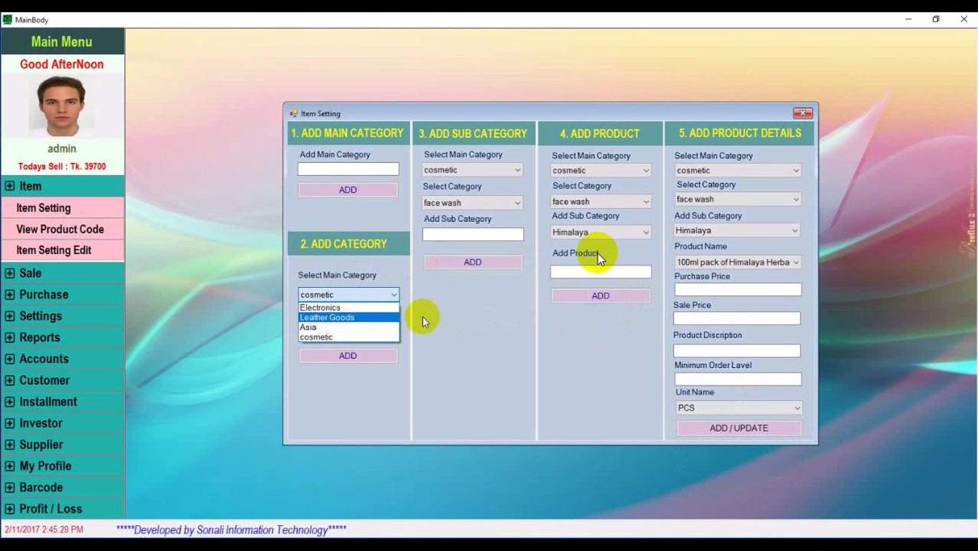
pyautogui.click(461, 317)
pyautogui.click(366, 331)
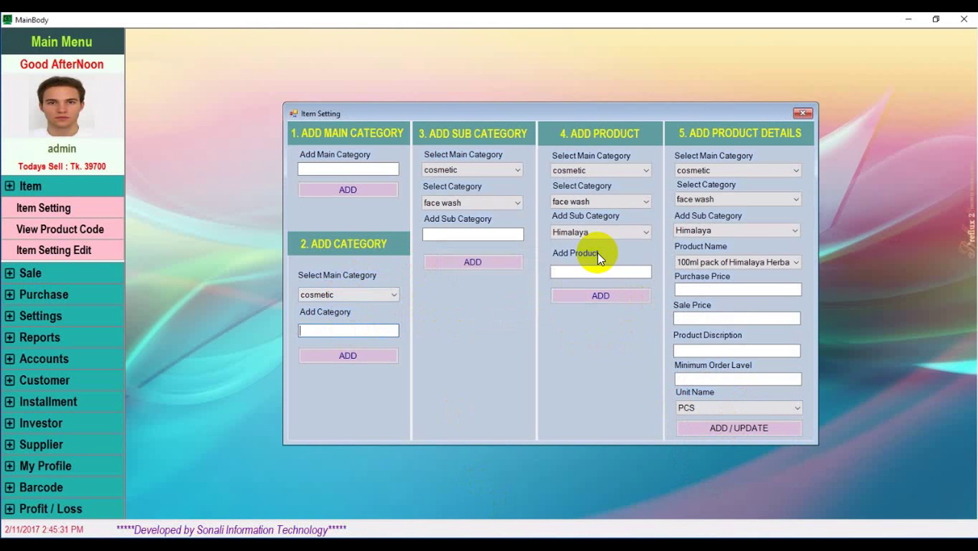
pyautogui.hotkey('alt', 'Tab')
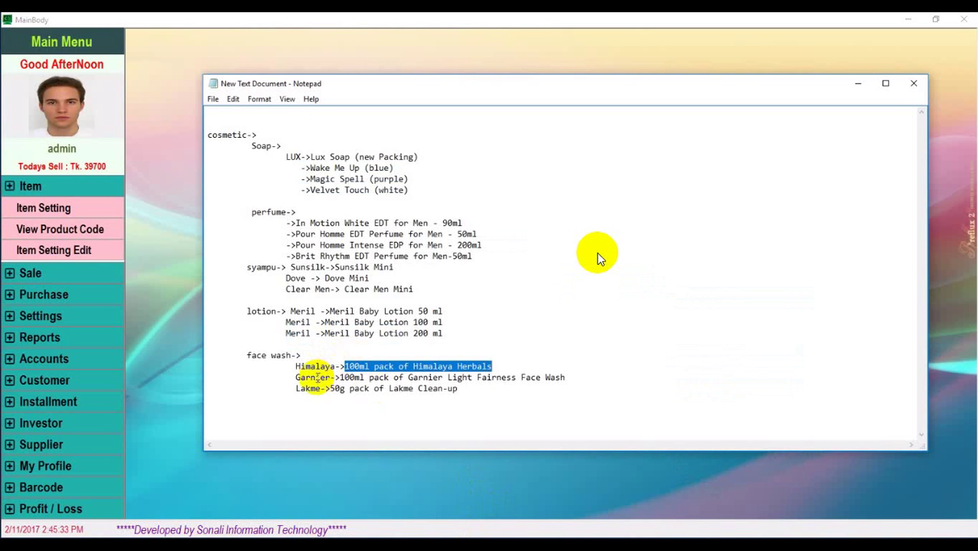
pyautogui.moveTo(296, 377); pyautogui.dragTo(330, 378)
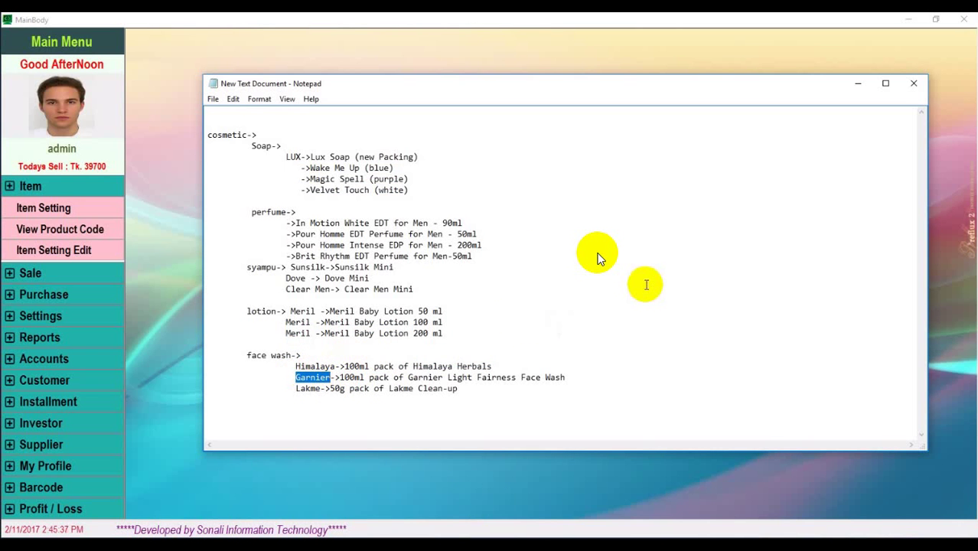
pyautogui.click(485, 476)
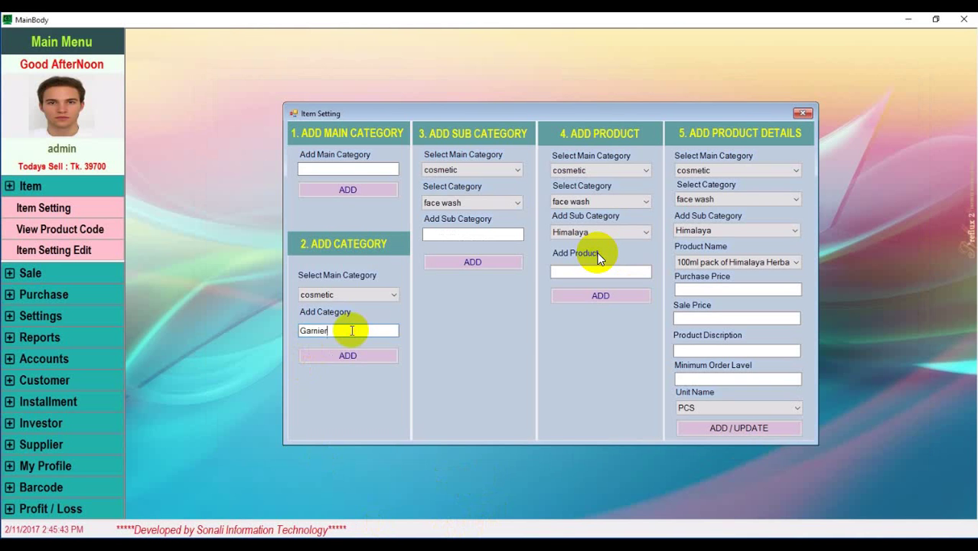
# Add Garnier as a cosmetic category, then pick cosmetic and face wash for a sub-category
pyautogui.click(349, 356)
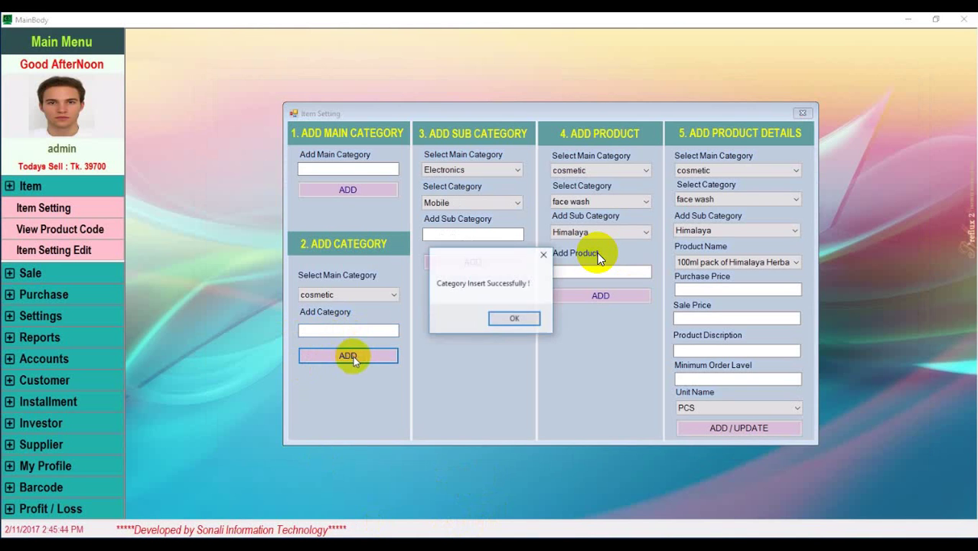
pyautogui.click(499, 326)
pyautogui.click(517, 169)
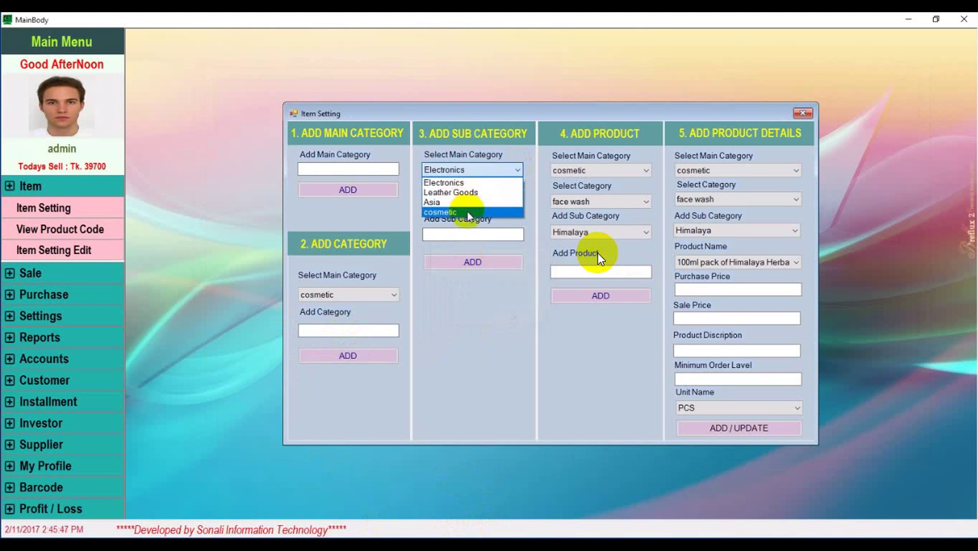
pyautogui.click(468, 213)
pyautogui.click(502, 203)
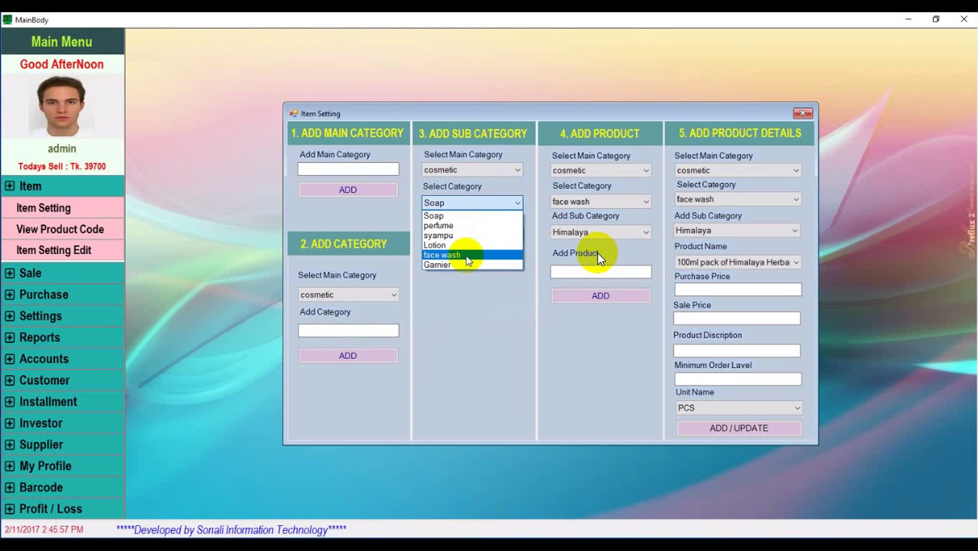
pyautogui.click(467, 261)
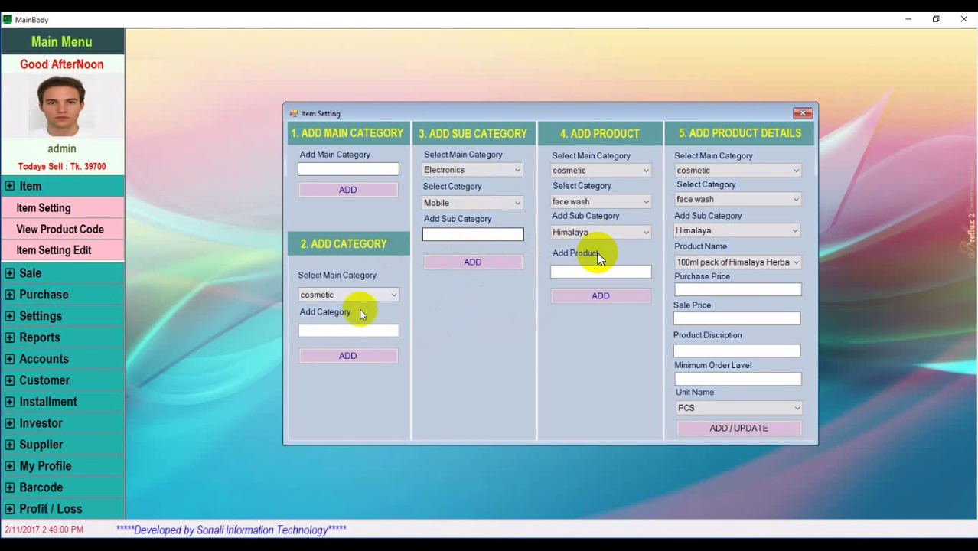
pyautogui.click(368, 327)
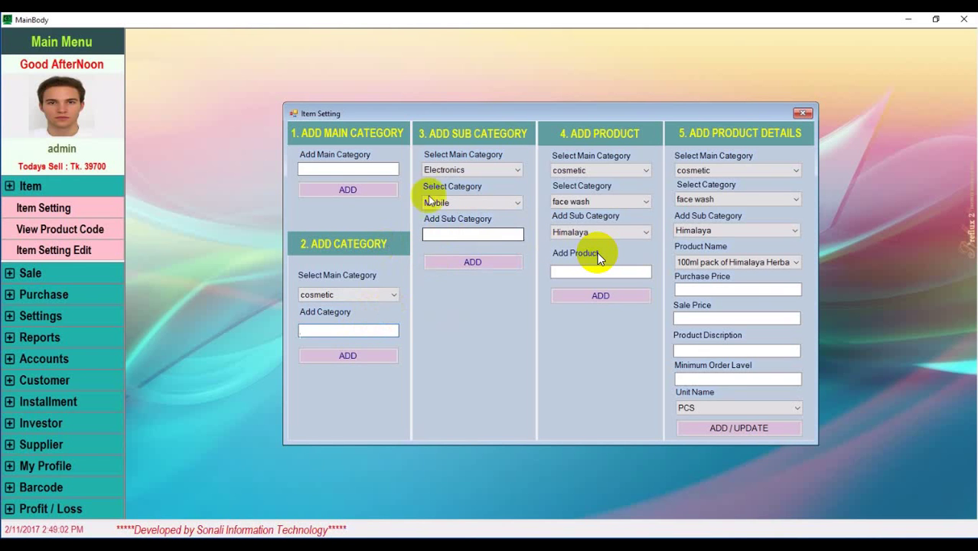
# Add Garnier as a sub-category of face wash under cosmetic
pyautogui.click(497, 169)
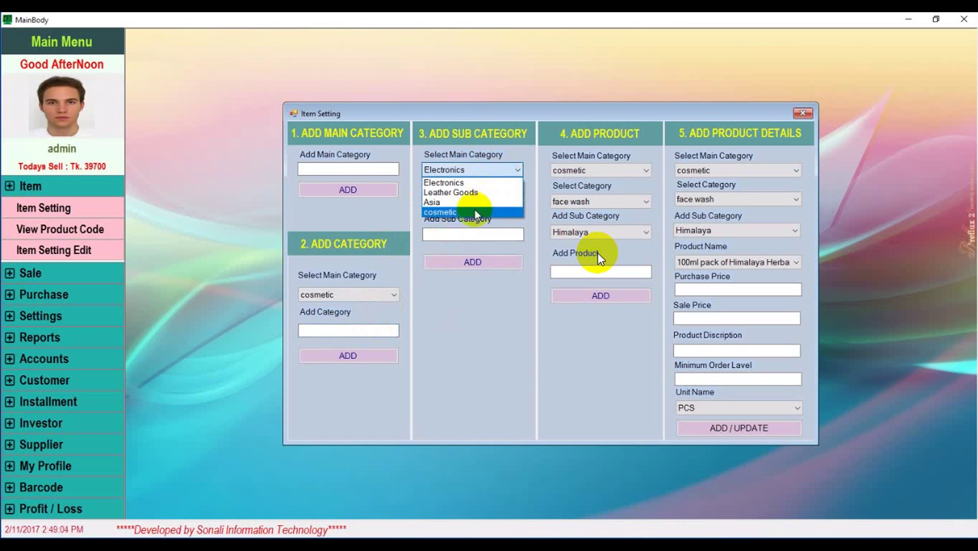
pyautogui.click(474, 215)
pyautogui.click(497, 202)
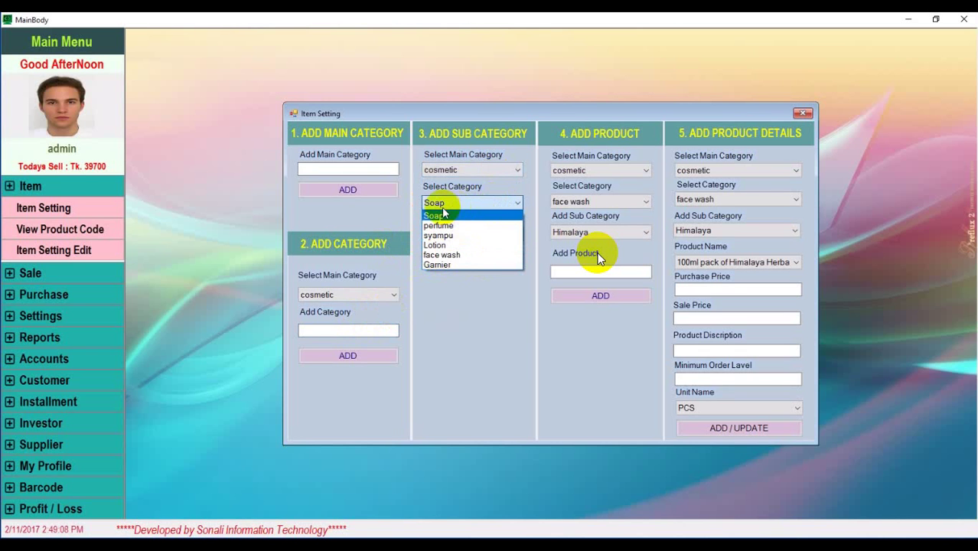
pyautogui.click(458, 254)
pyautogui.click(451, 231)
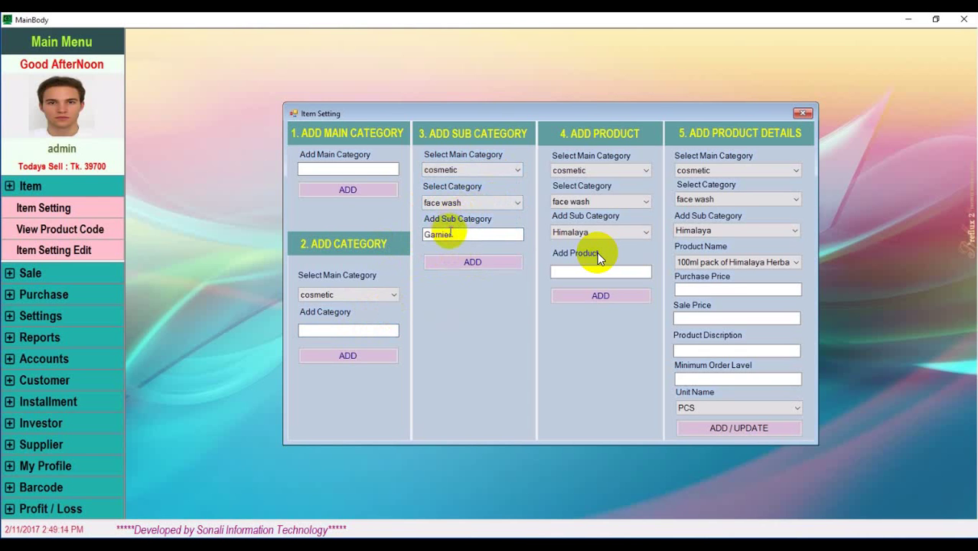
pyautogui.moveTo(459, 234); pyautogui.dragTo(390, 242)
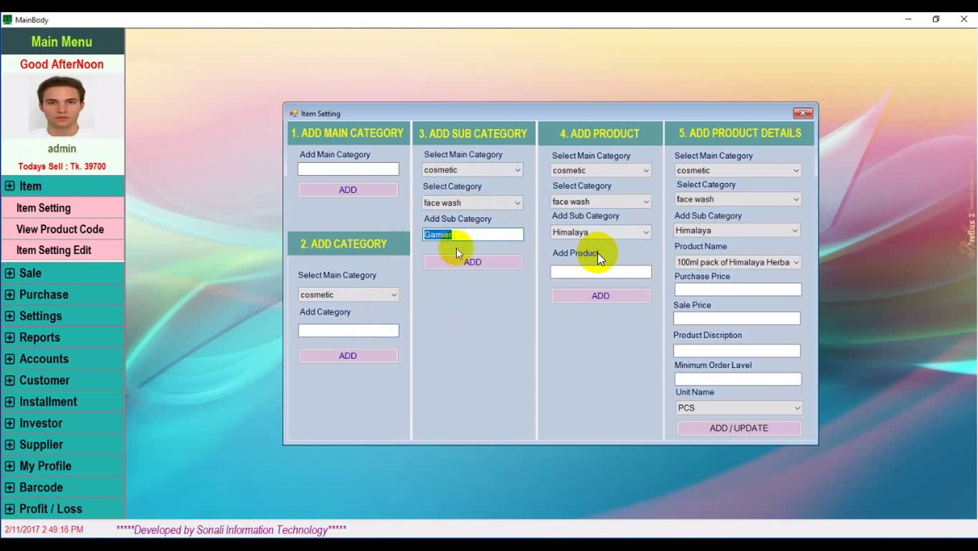
pyautogui.click(493, 266)
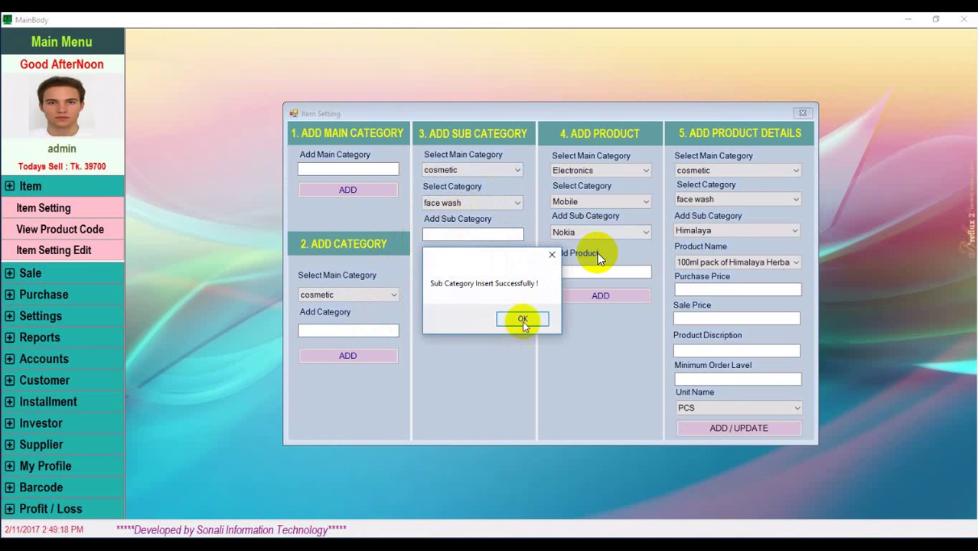
pyautogui.click(528, 320)
# Set the new product's categories to cosmetic, face wash and Garnier
pyautogui.click(646, 171)
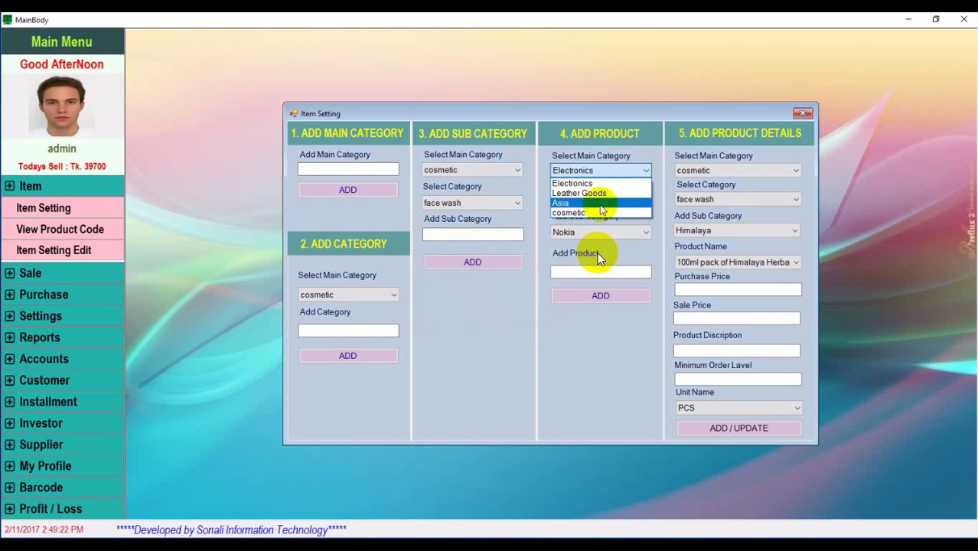
pyautogui.click(624, 213)
pyautogui.click(648, 202)
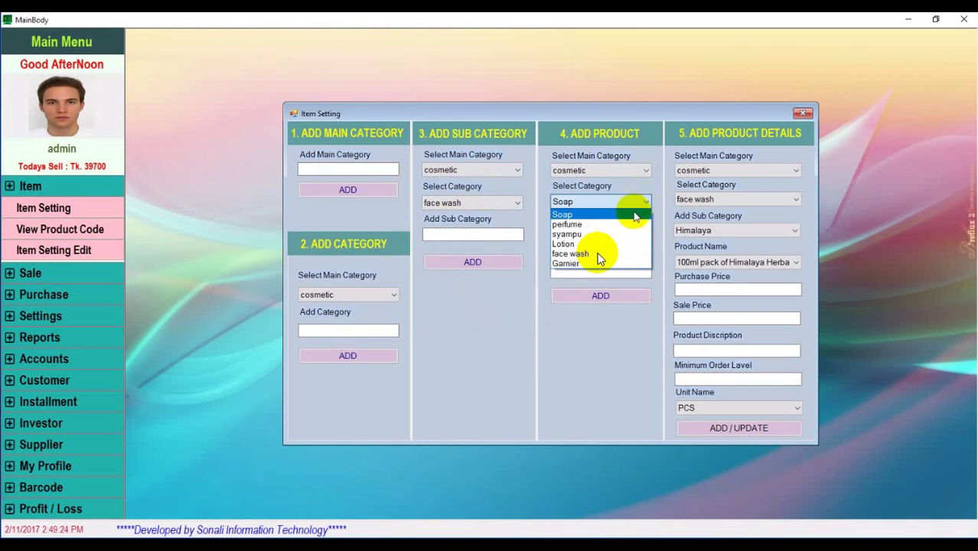
pyautogui.click(600, 260)
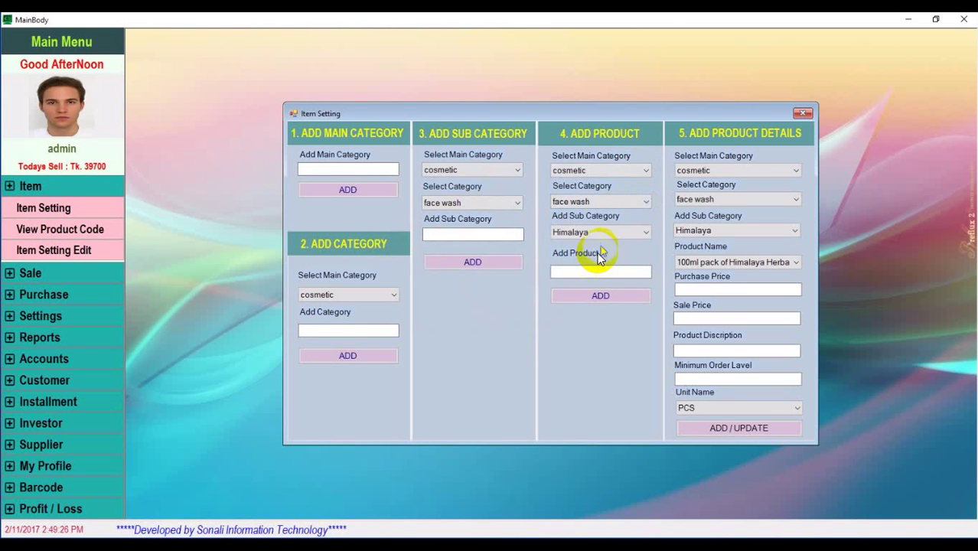
pyautogui.click(647, 233)
pyautogui.click(598, 255)
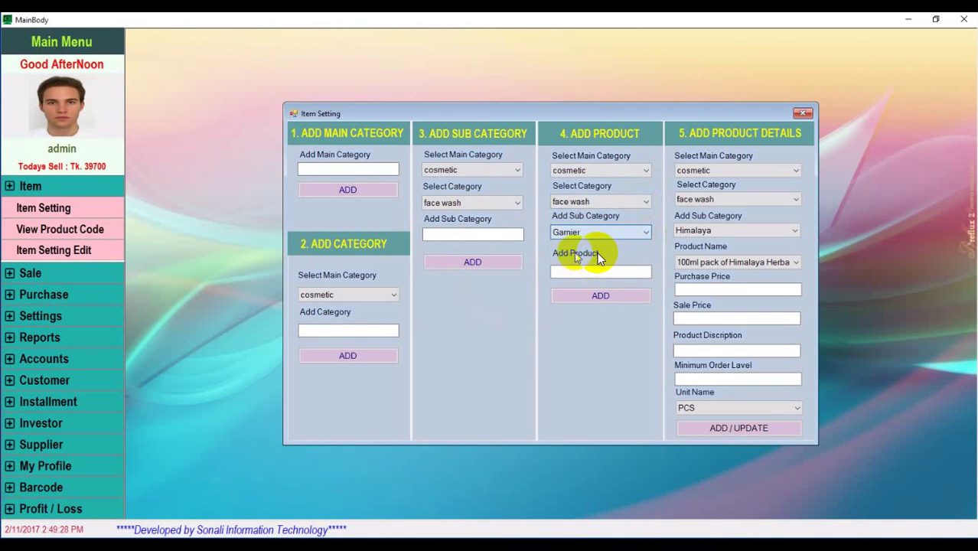
pyautogui.click(601, 272)
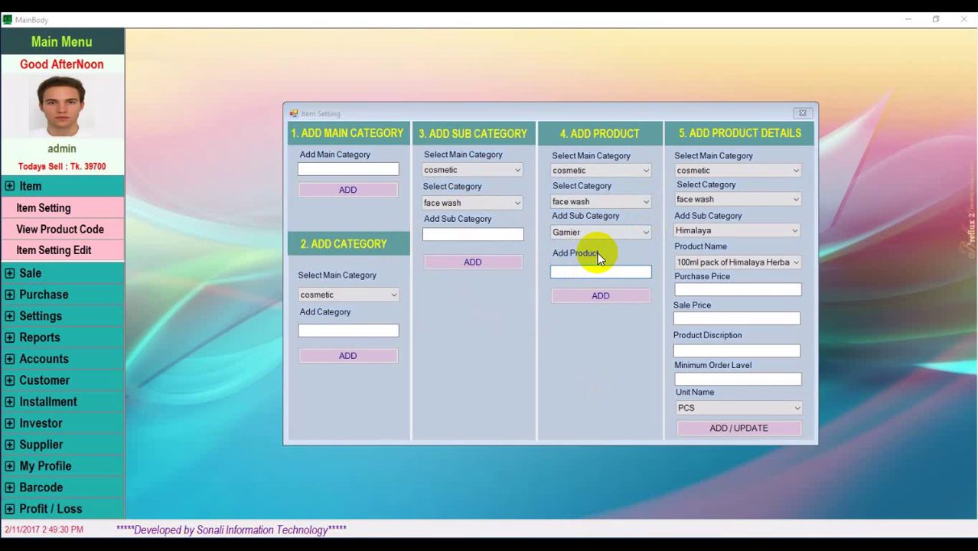
# Copy the Garnier face wash product name from Notepad
pyautogui.hotkey('alt', 'Tab')
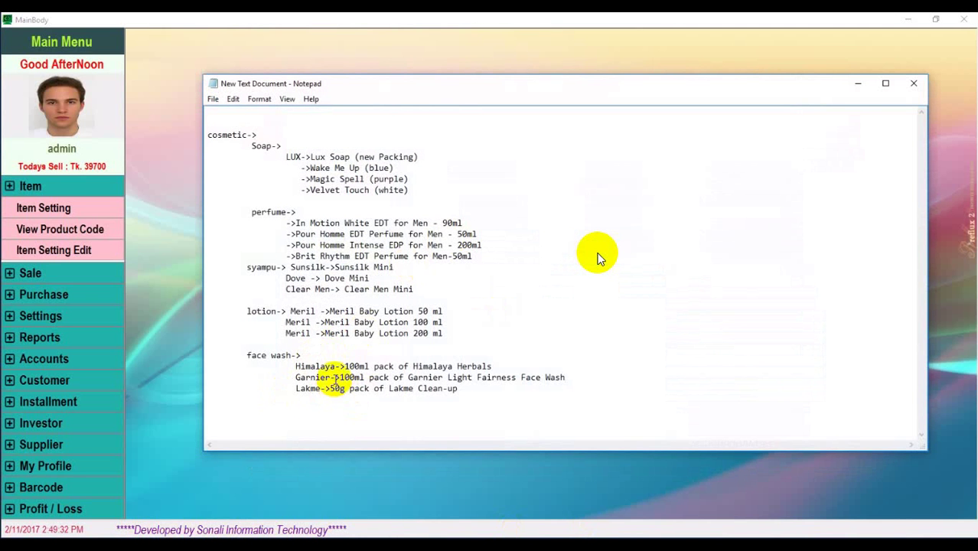
pyautogui.moveTo(336, 378); pyautogui.dragTo(570, 377)
pyautogui.hotkey('ctrl', 'c')
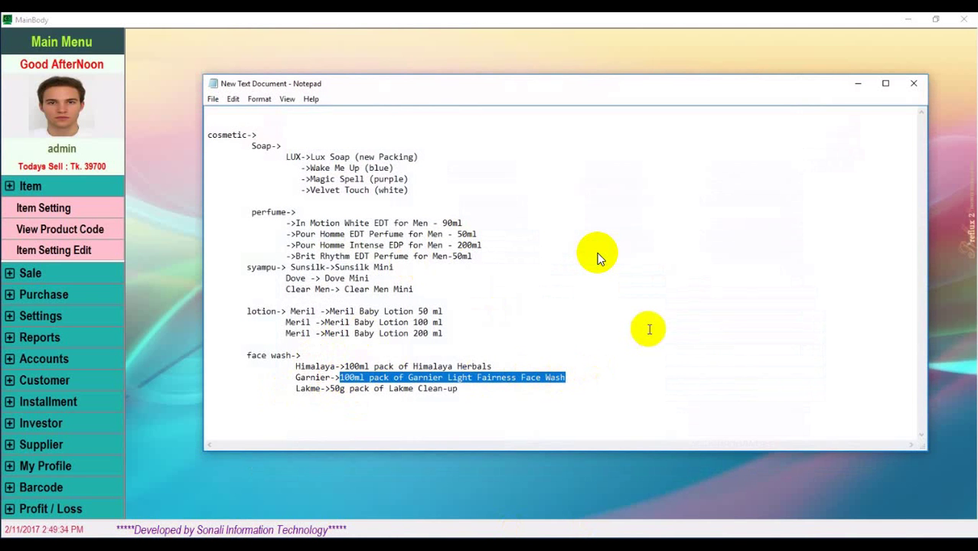
pyautogui.hotkey('alt', 'Tab')
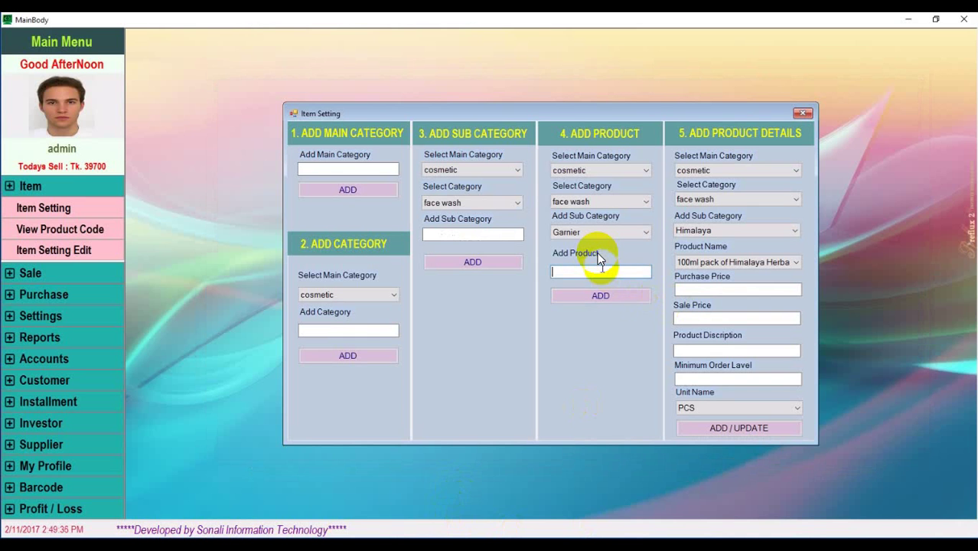
# Add the Garnier face wash product under the Garnier sub-category
pyautogui.hotkey('ctrl', 'v')
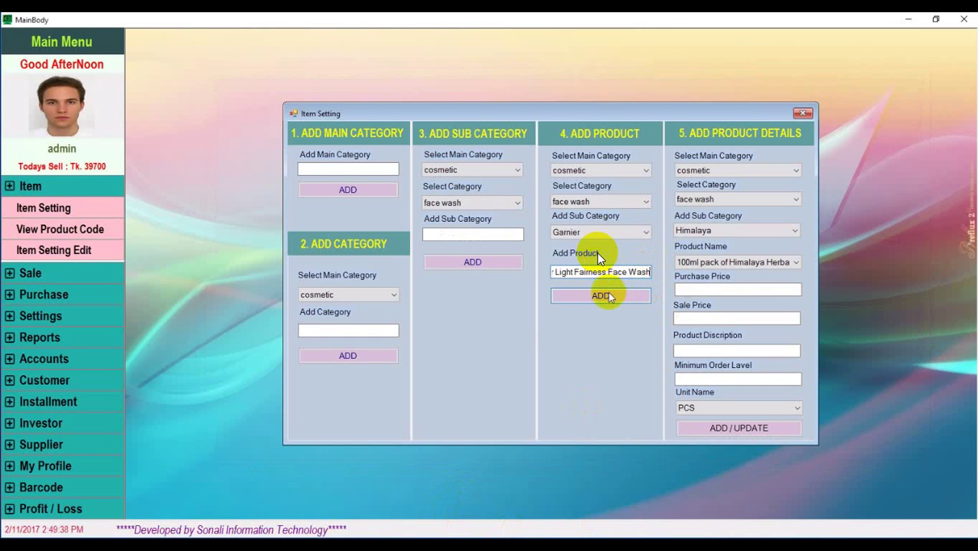
pyautogui.click(609, 296)
pyautogui.click(513, 318)
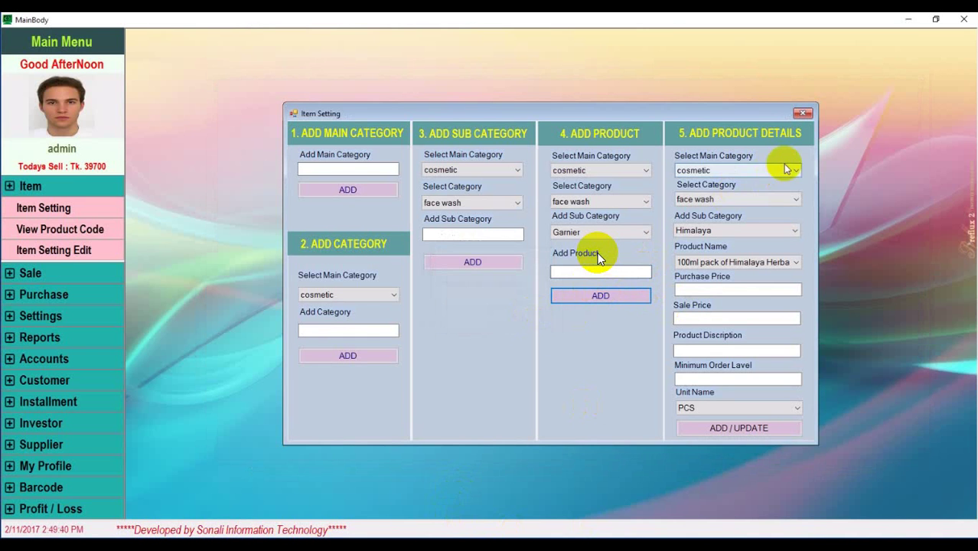
# Pick face wash and Garnier in product details to load the Garnier product
pyautogui.click(795, 199)
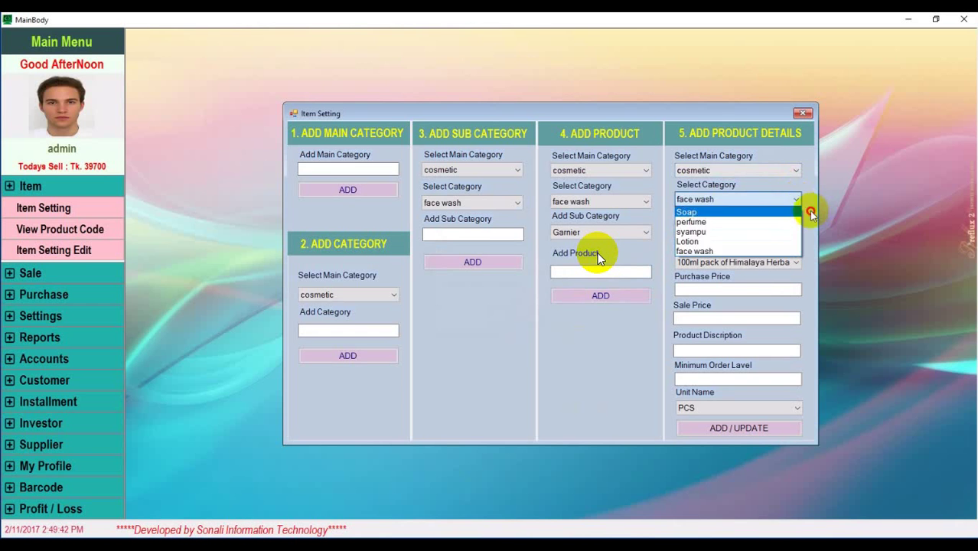
pyautogui.click(783, 238)
pyautogui.click(782, 238)
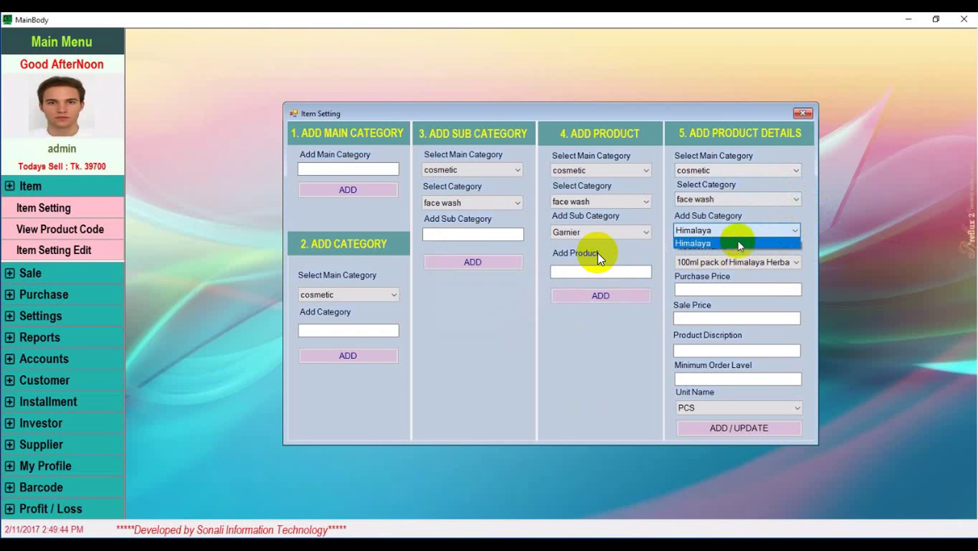
pyautogui.click(796, 200)
pyautogui.click(720, 199)
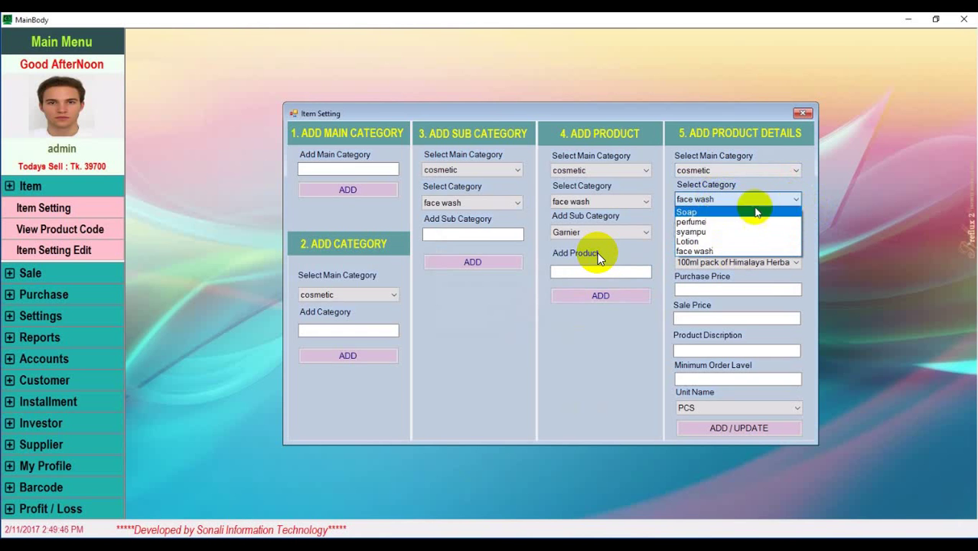
pyautogui.click(694, 251)
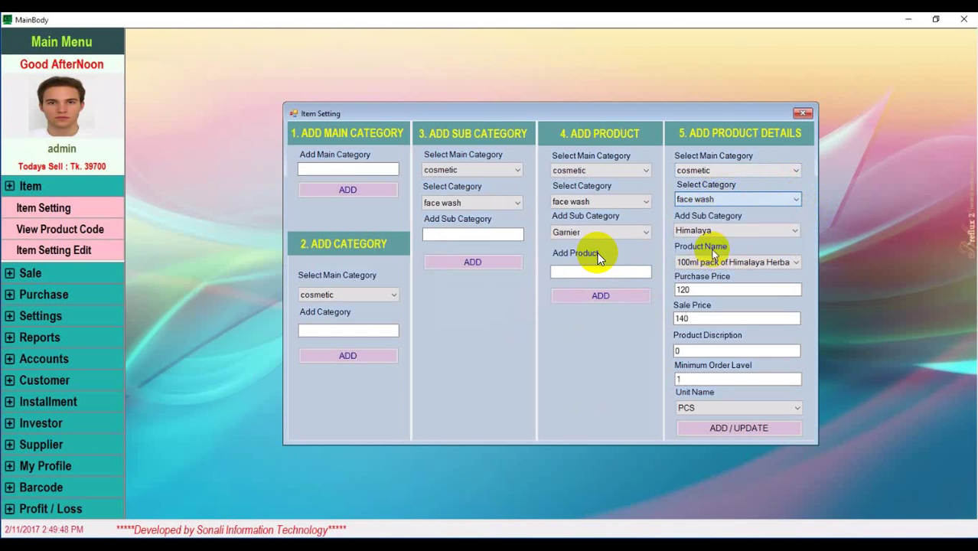
pyautogui.click(796, 232)
pyautogui.click(789, 247)
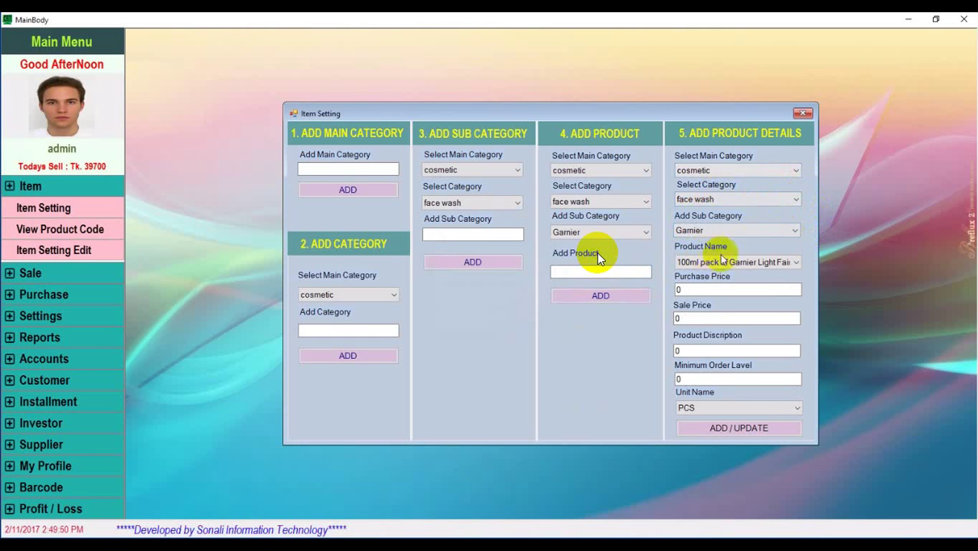
# Save the Garnier product with purchase price 220, sale price 280, minimum order 1
pyautogui.click(691, 289)
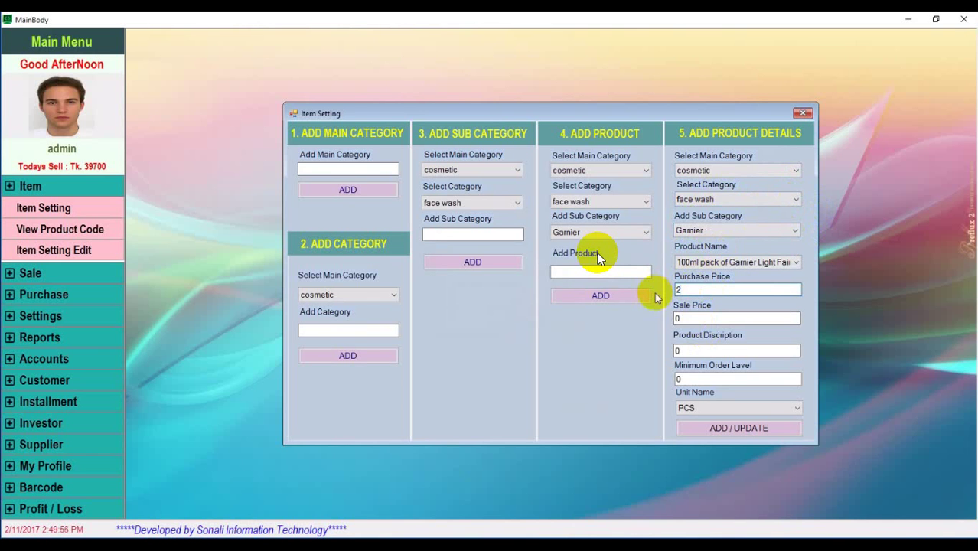
pyautogui.write('220')
pyautogui.click(678, 319)
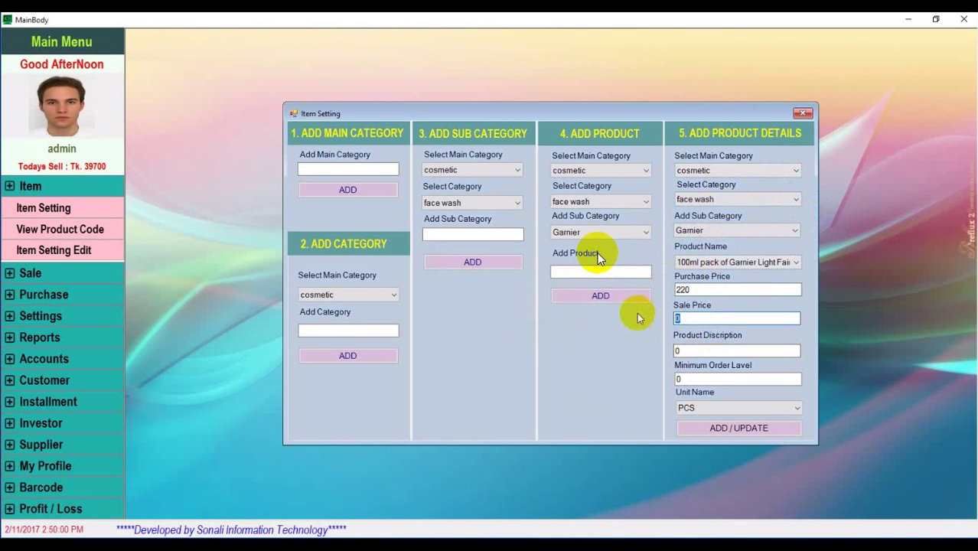
pyautogui.write('28')
pyautogui.click(696, 380)
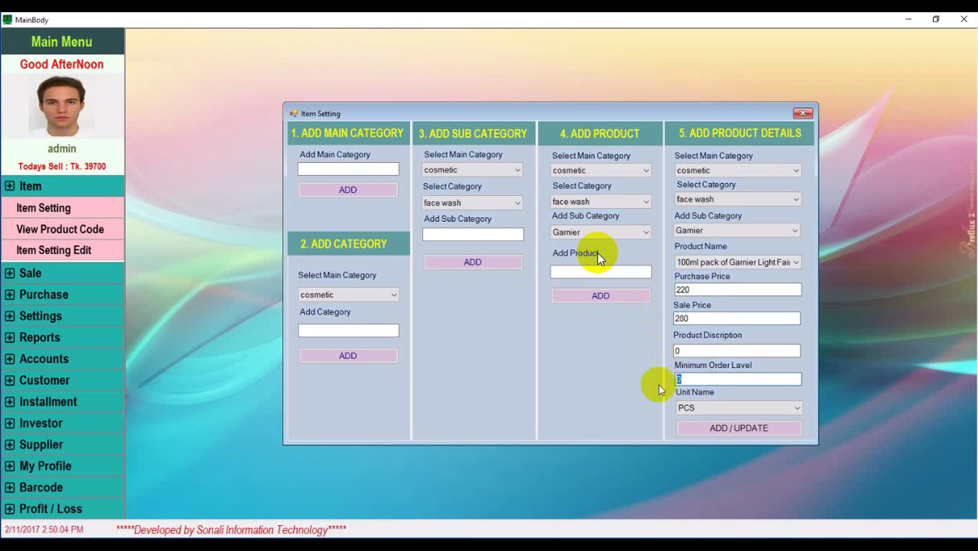
pyautogui.write('1')
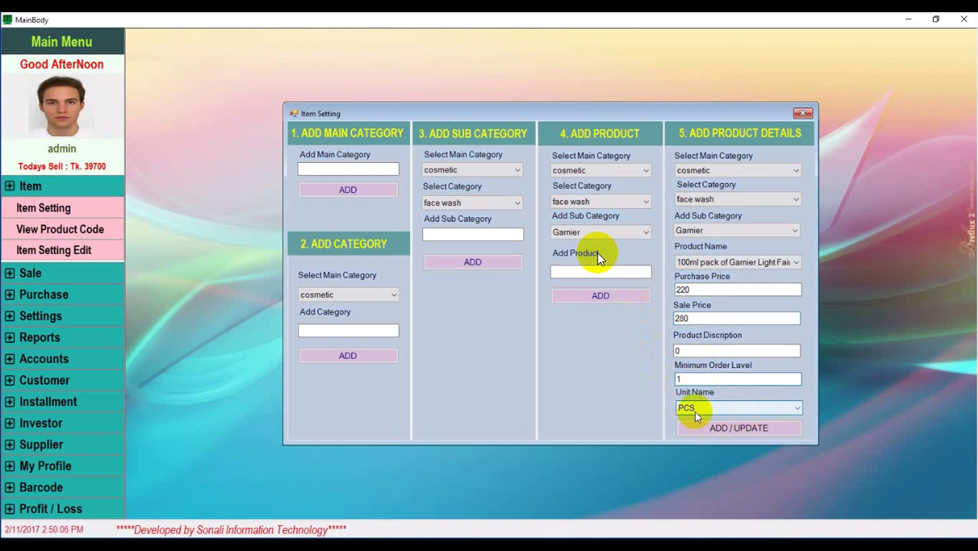
pyautogui.click(738, 427)
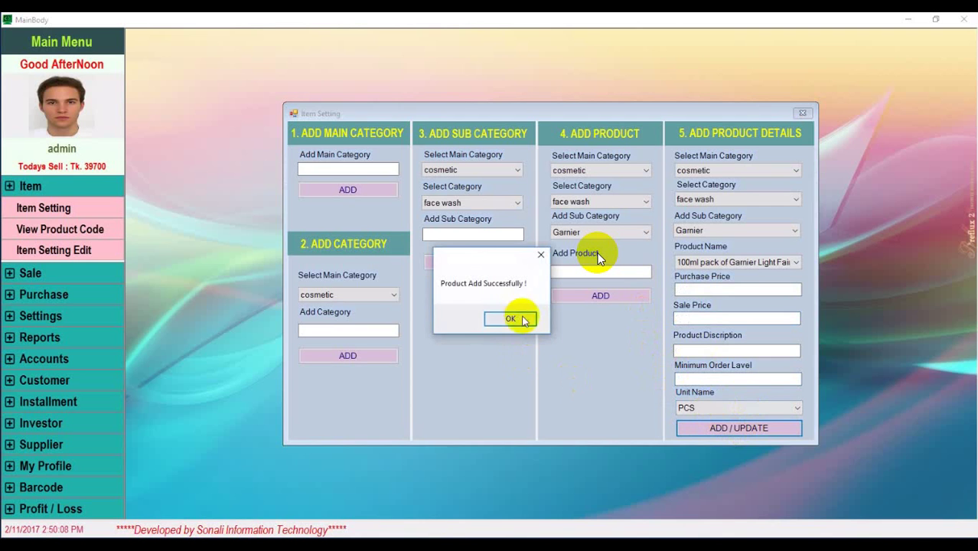
pyautogui.click(510, 319)
pyautogui.click(490, 202)
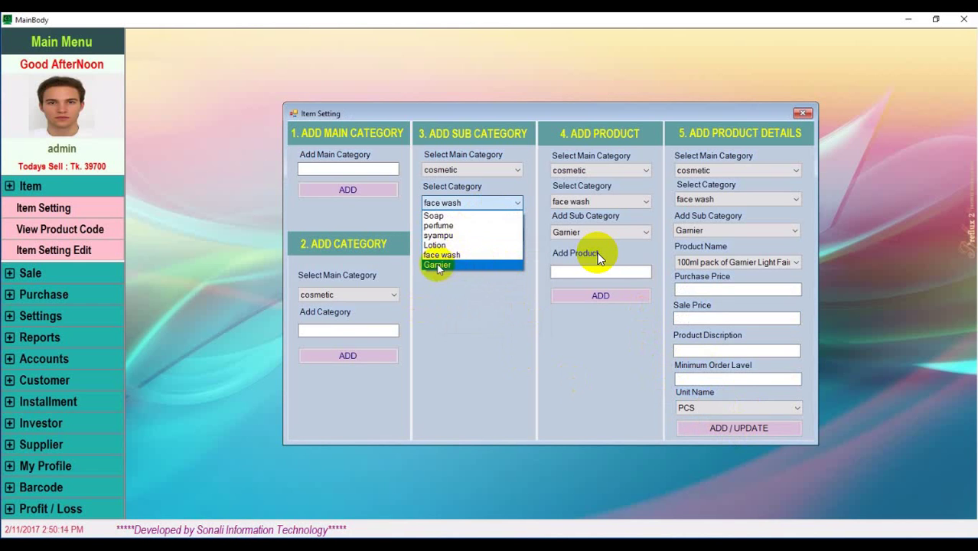
# Leave the category list unchanged and close the Item Setting window
pyautogui.click(476, 324)
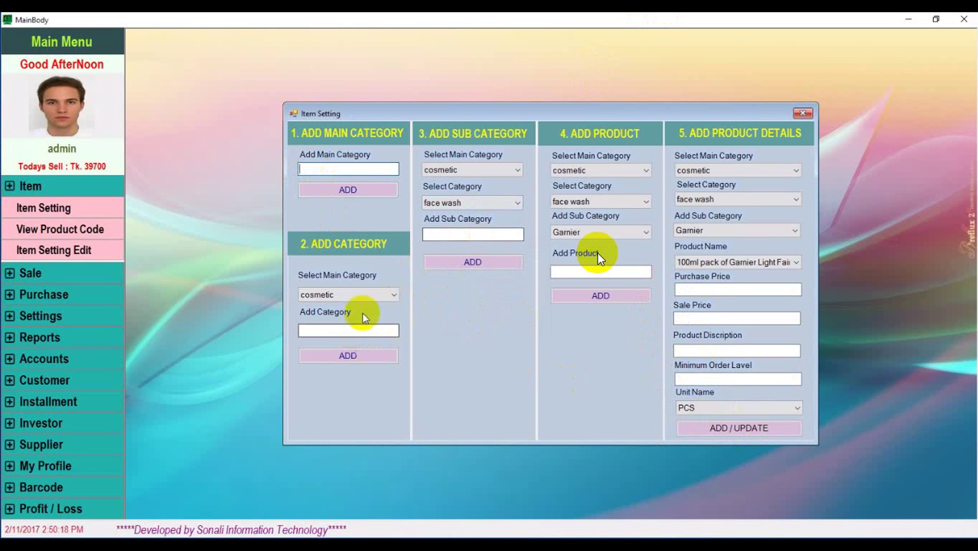
pyautogui.click(804, 114)
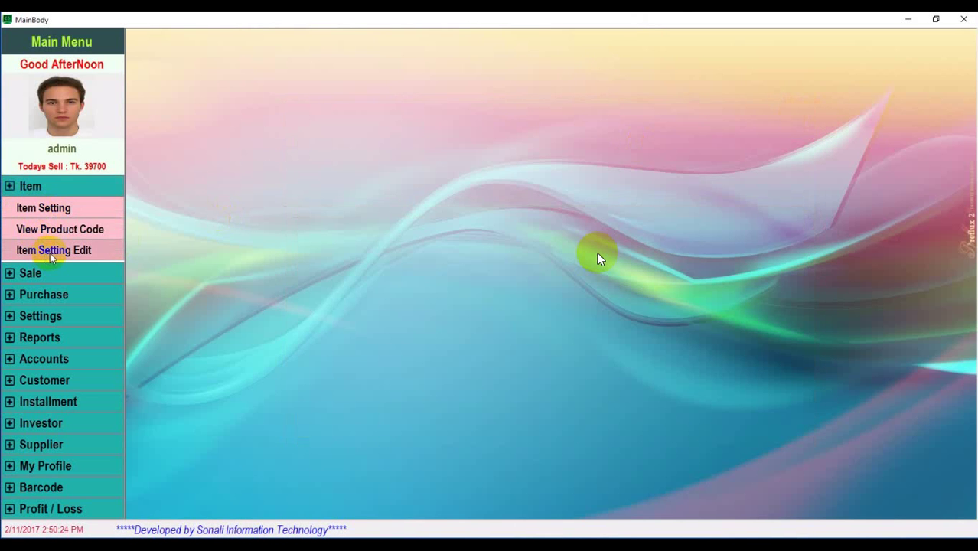
pyautogui.click(56, 229)
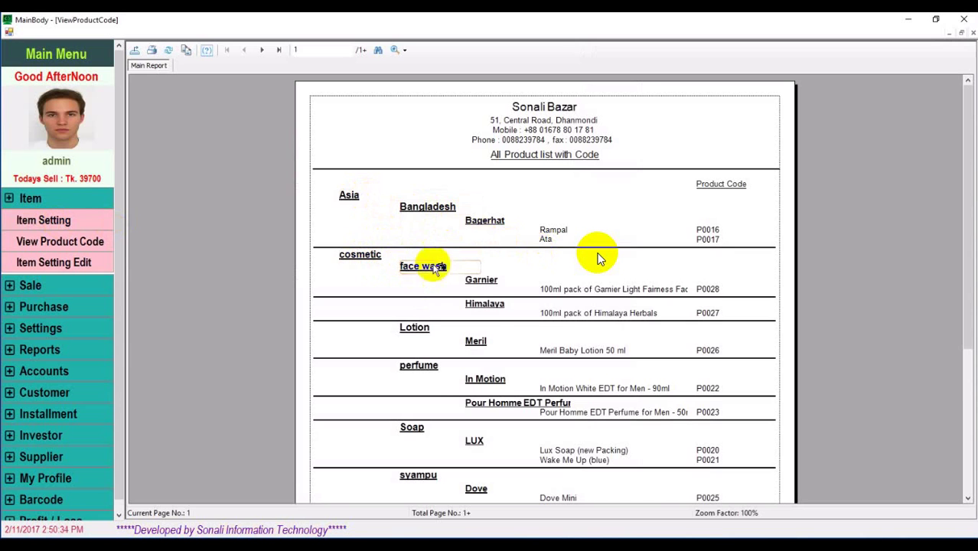
pyautogui.scroll(-3, 492, 317)
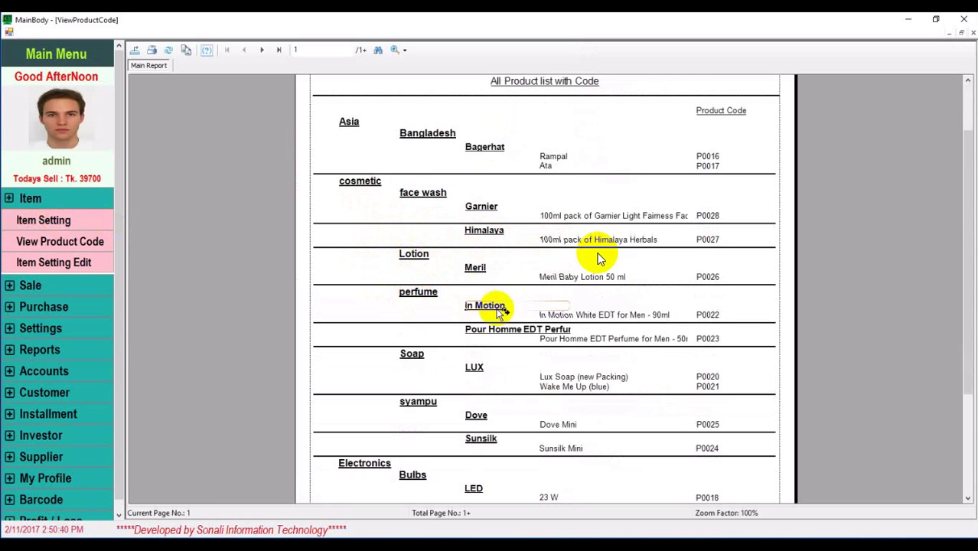
pyautogui.scroll(-6, 499, 310)
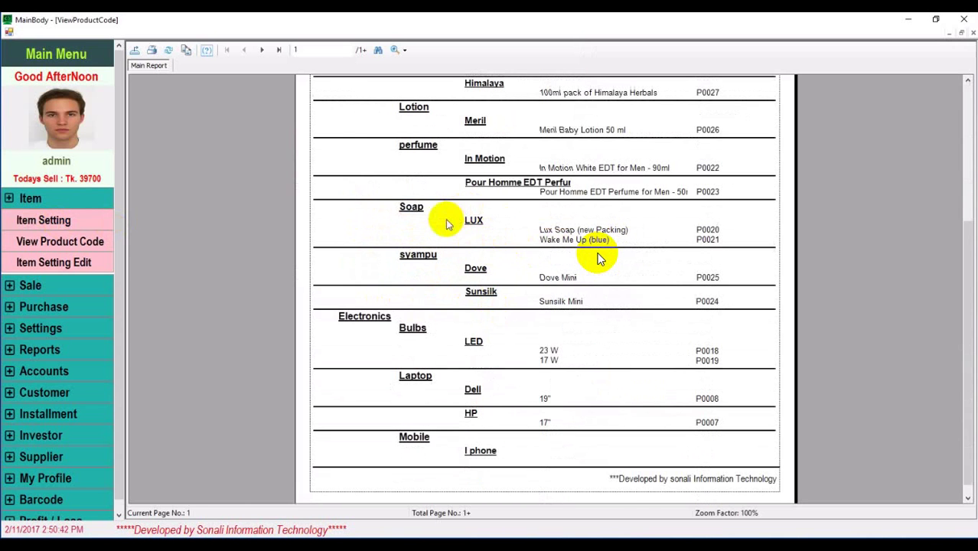
pyautogui.scroll(8, 668, 375)
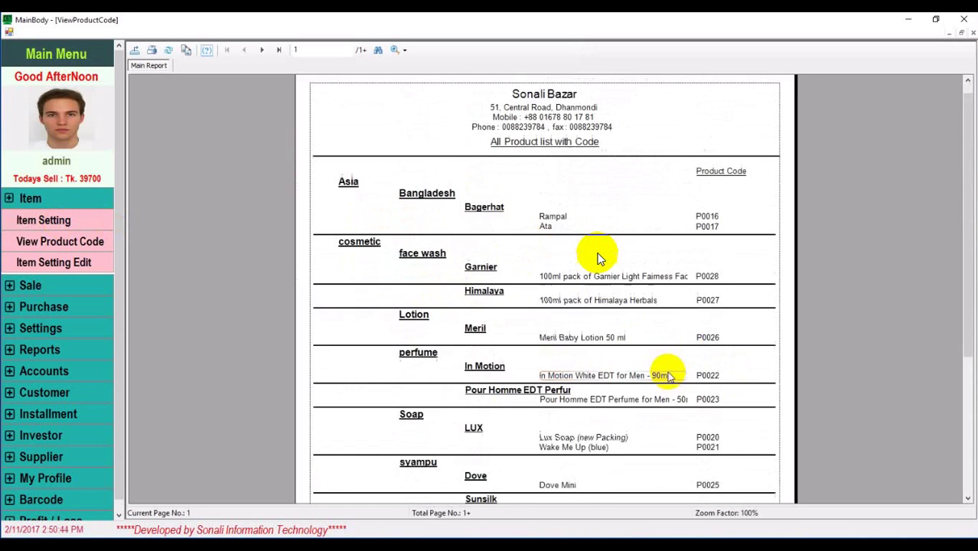
pyautogui.scroll(1, 668, 375)
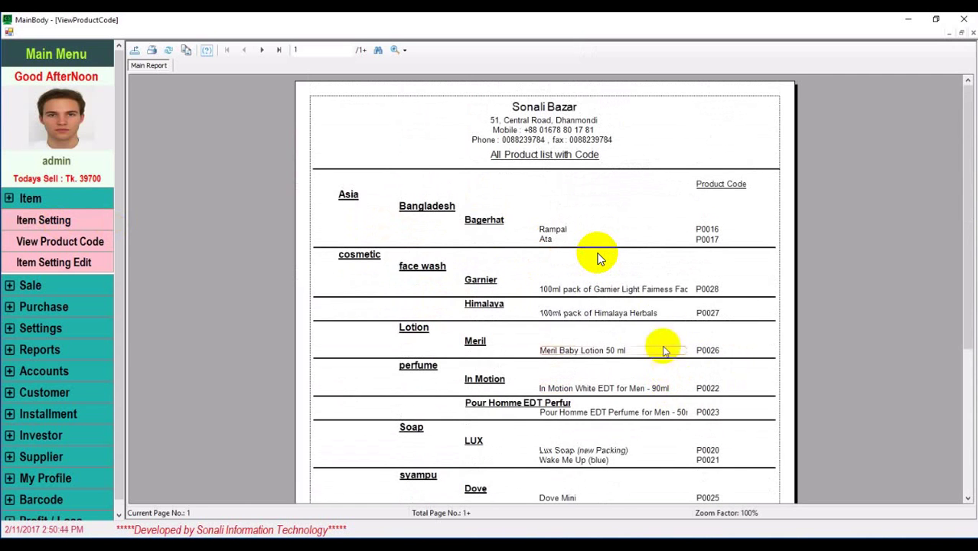
pyautogui.click(972, 33)
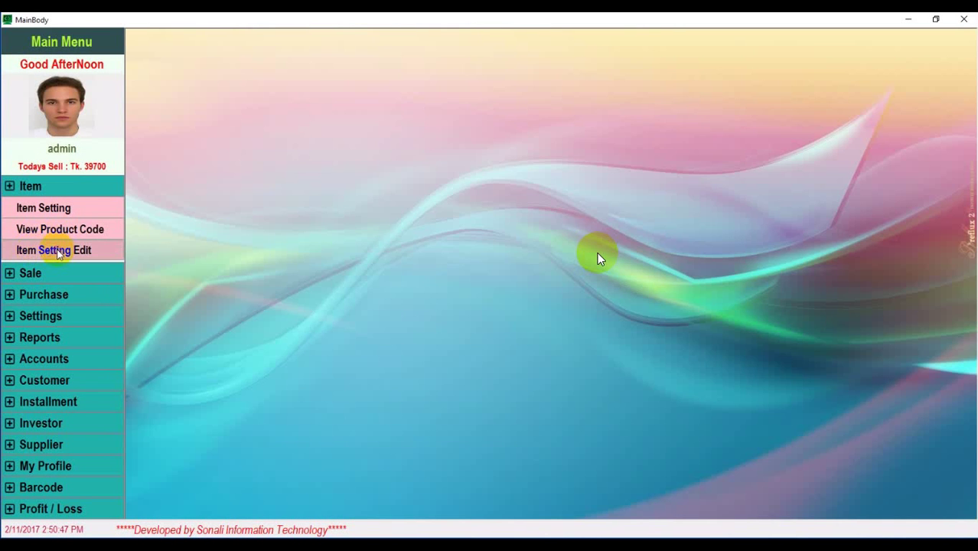
# In Item Setting Edit, choose cosmetic under Category Edit to list Soap through Garnier
pyautogui.click(54, 250)
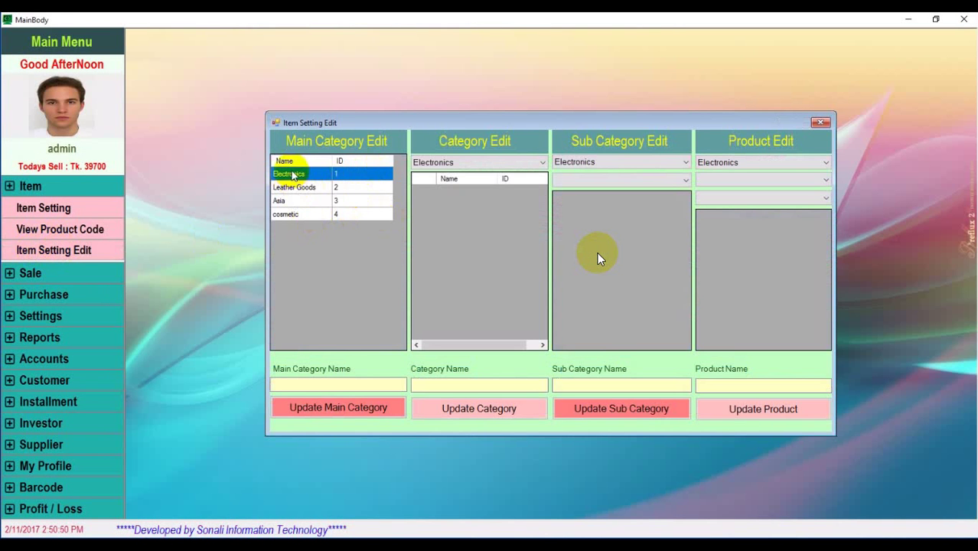
pyautogui.click(290, 215)
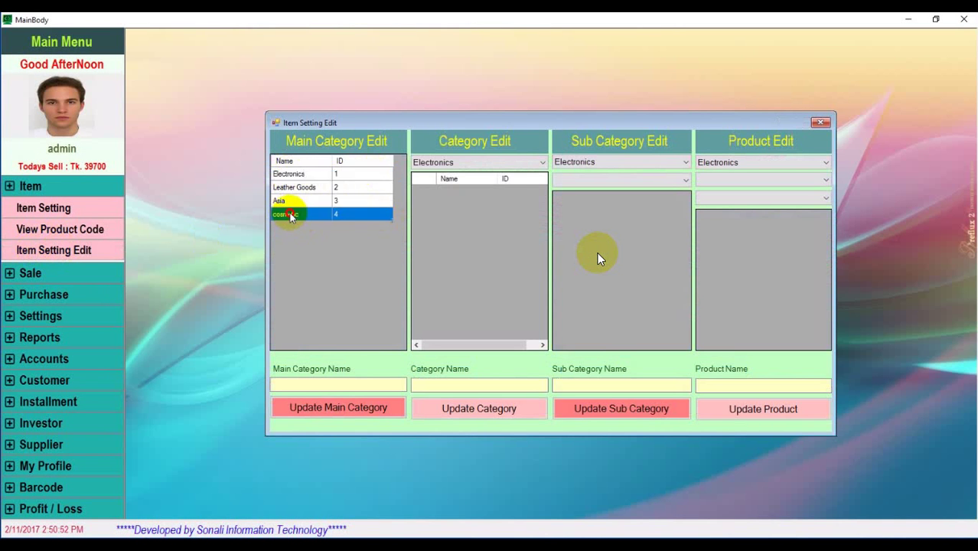
pyautogui.click(307, 385)
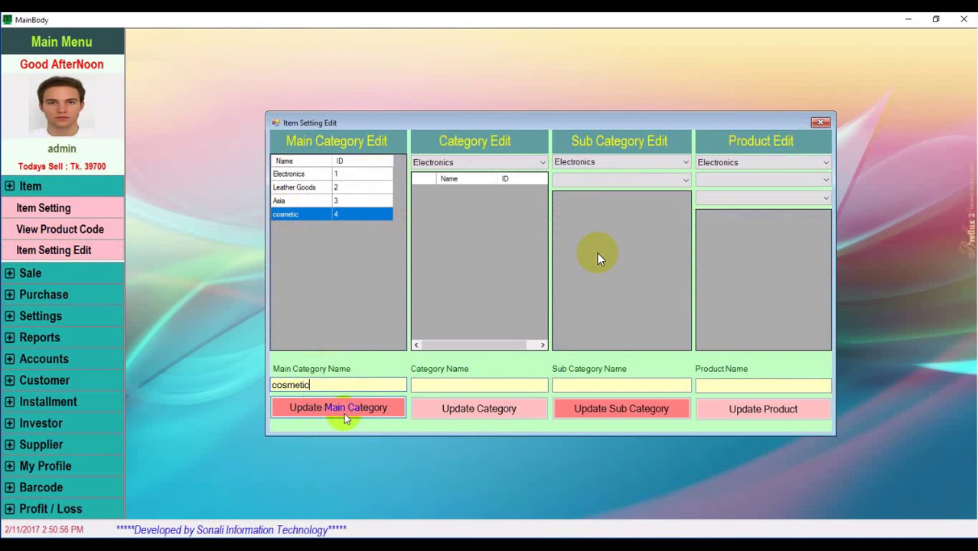
pyautogui.click(499, 163)
pyautogui.click(443, 204)
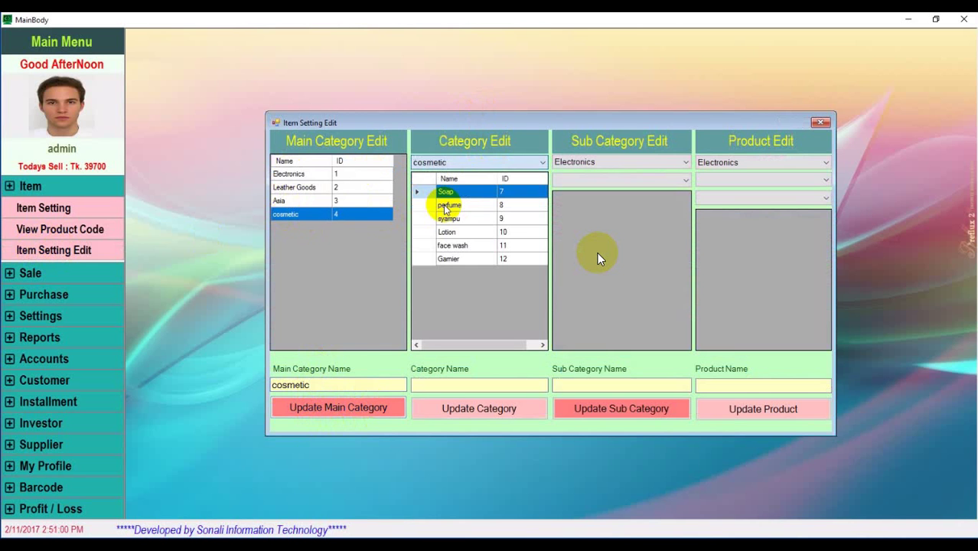
# Rename cosmetic's Garnier category (ID 12) to 'Baby Lotion' and save it
pyautogui.click(446, 259)
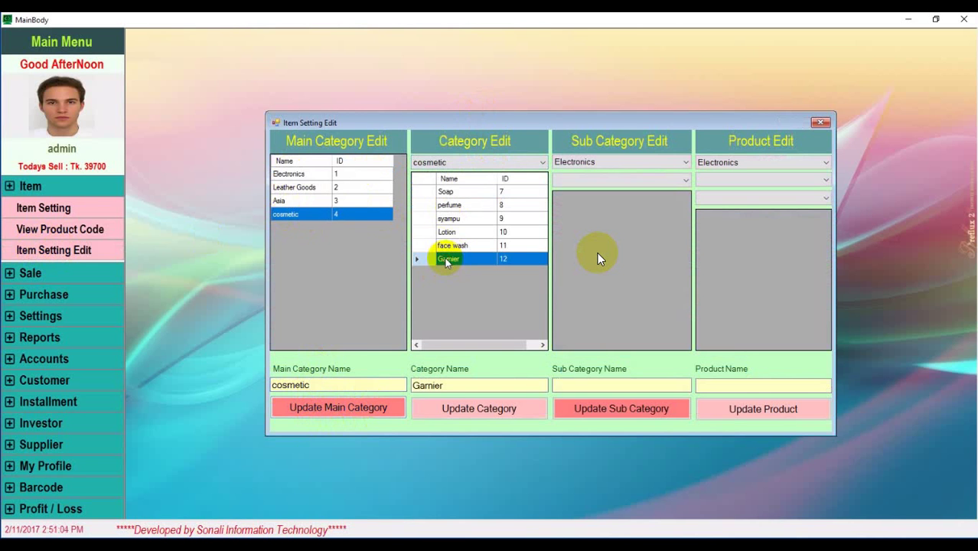
pyautogui.click(463, 383)
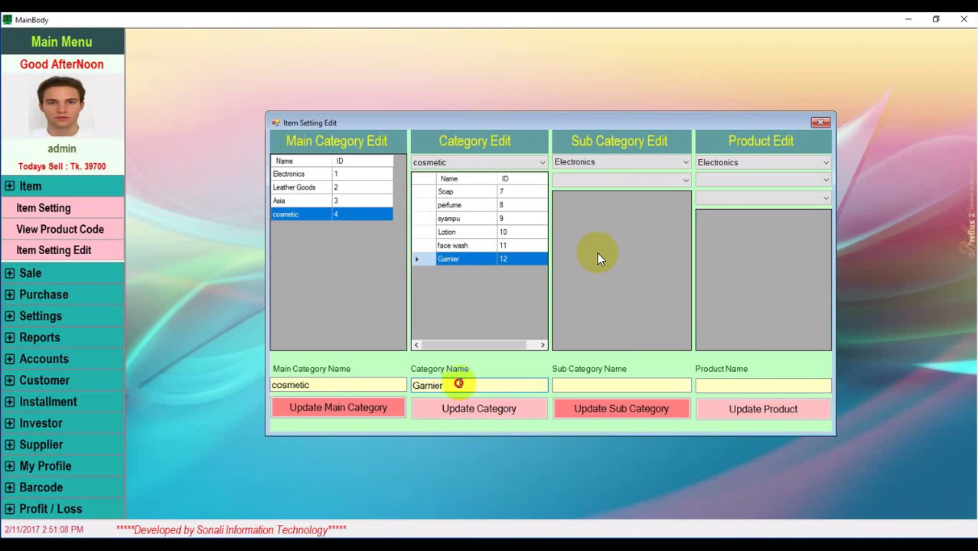
pyautogui.moveTo(459, 382); pyautogui.dragTo(362, 382)
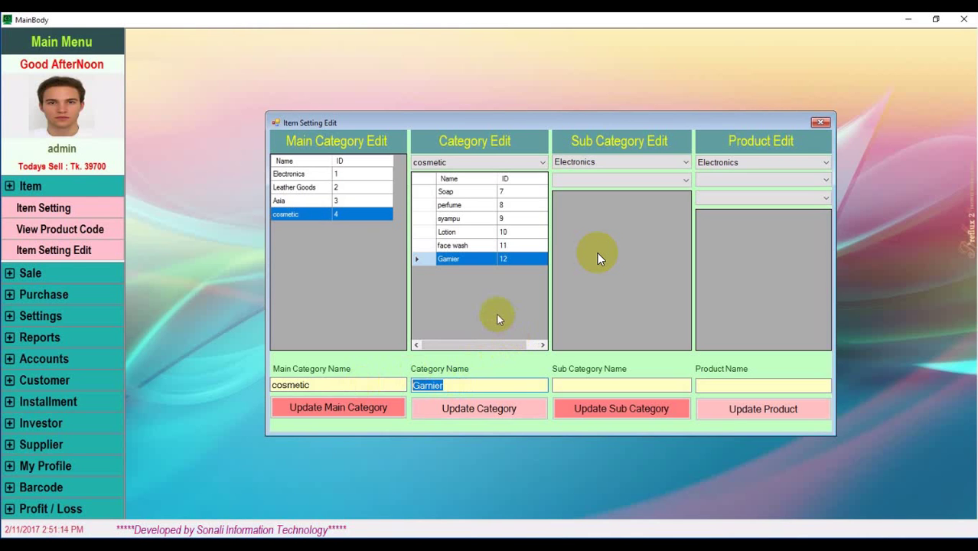
pyautogui.write('Baby Lotion')
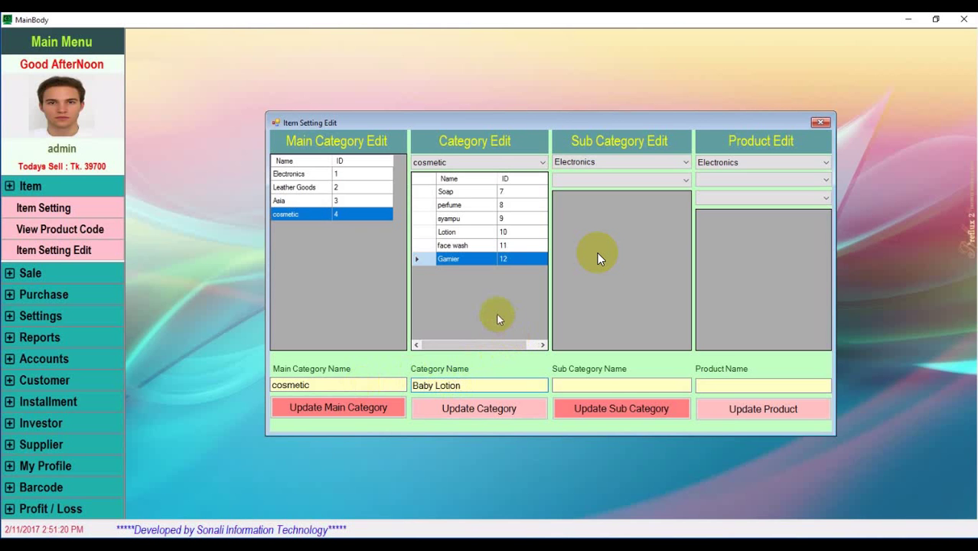
pyautogui.click(481, 411)
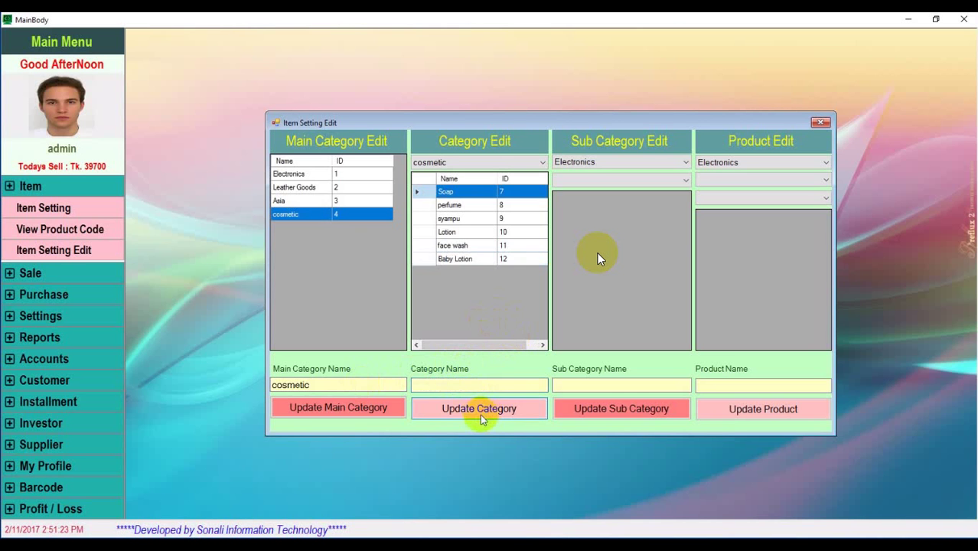
pyautogui.click(462, 262)
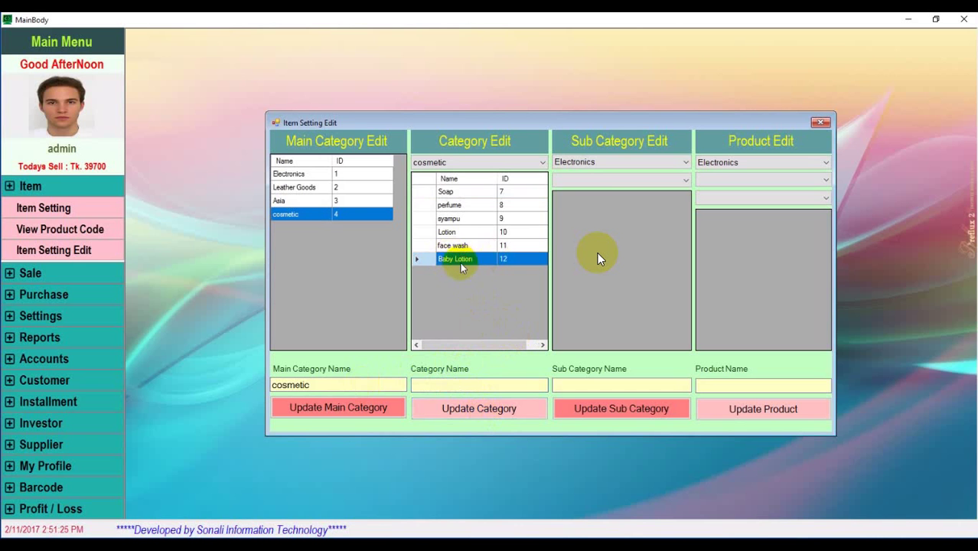
# Rename Soap's sub-category 'Wake Me Up (blue)' to 'Wake Me Up (blue) and (green)' and save
pyautogui.click(686, 165)
pyautogui.click(593, 201)
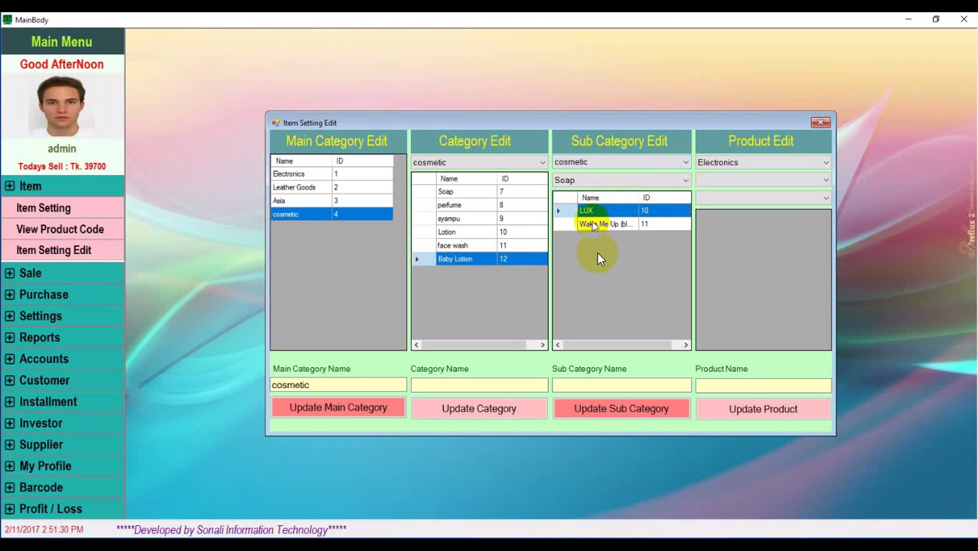
pyautogui.click(571, 225)
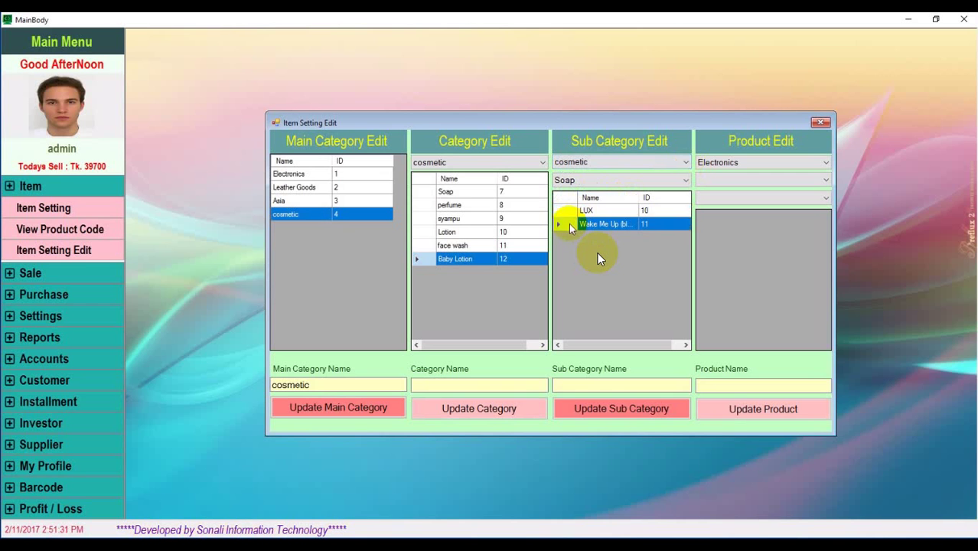
pyautogui.click(638, 389)
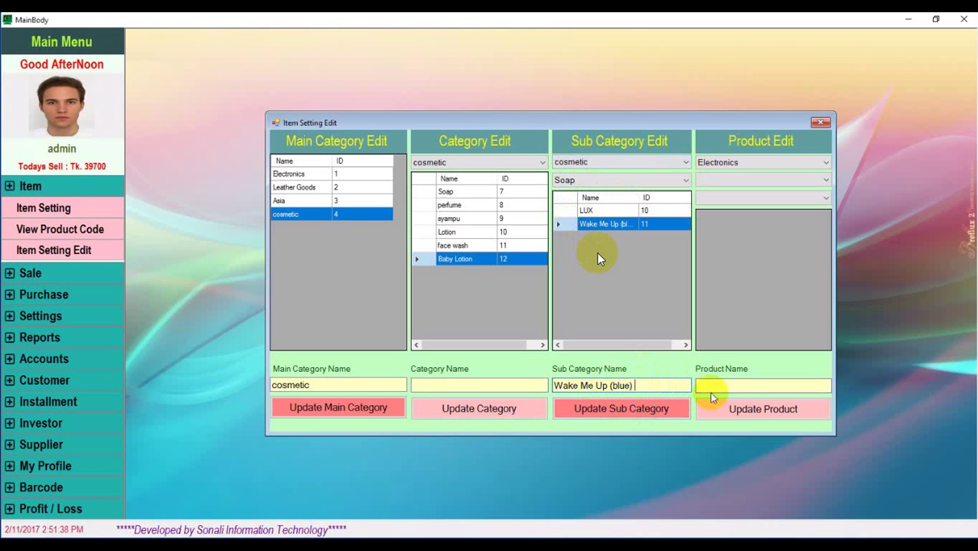
pyautogui.write('and (red)')
pyautogui.press('BackSpace')
pyautogui.press('BackSpace')
pyautogui.press('BackSpace')
pyautogui.press('BackSpace')
pyautogui.write('gr)een')
pyautogui.click(633, 412)
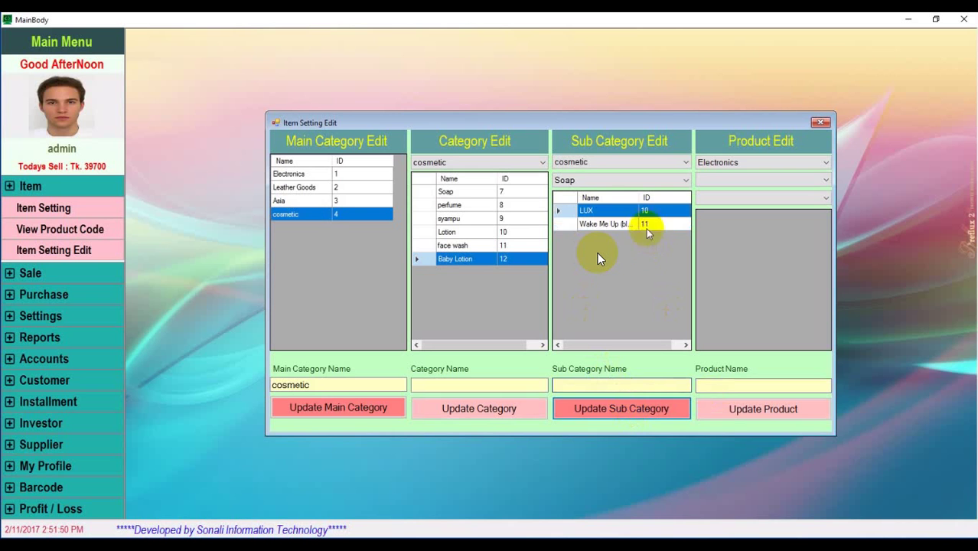
pyautogui.click(610, 225)
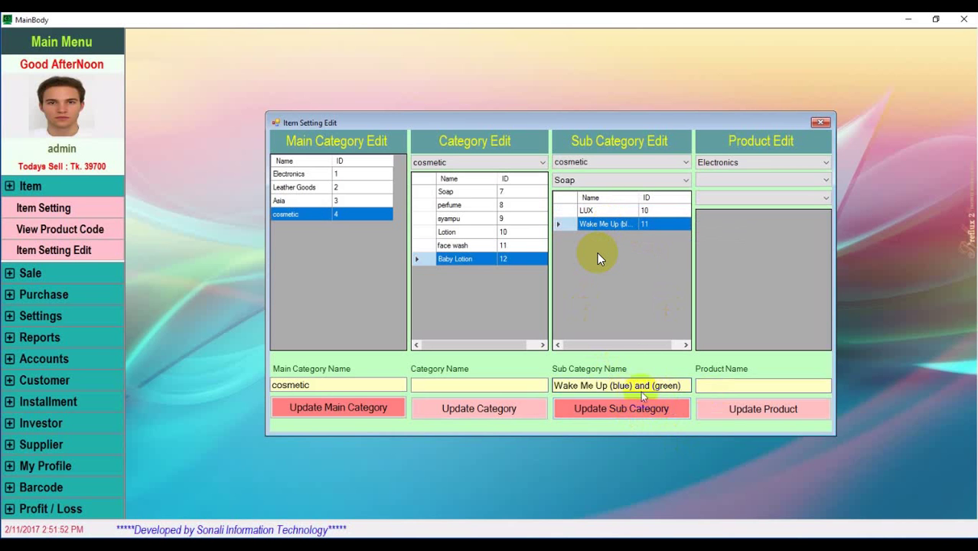
pyautogui.click(766, 162)
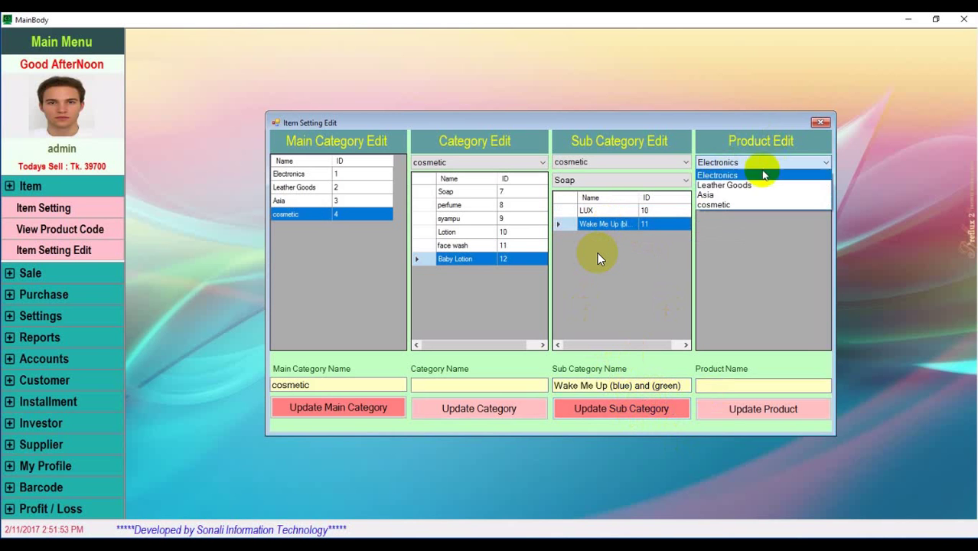
# Browse the products under cosmetic > Soap > Wake Me Up (blue) and (green)
pyautogui.click(727, 205)
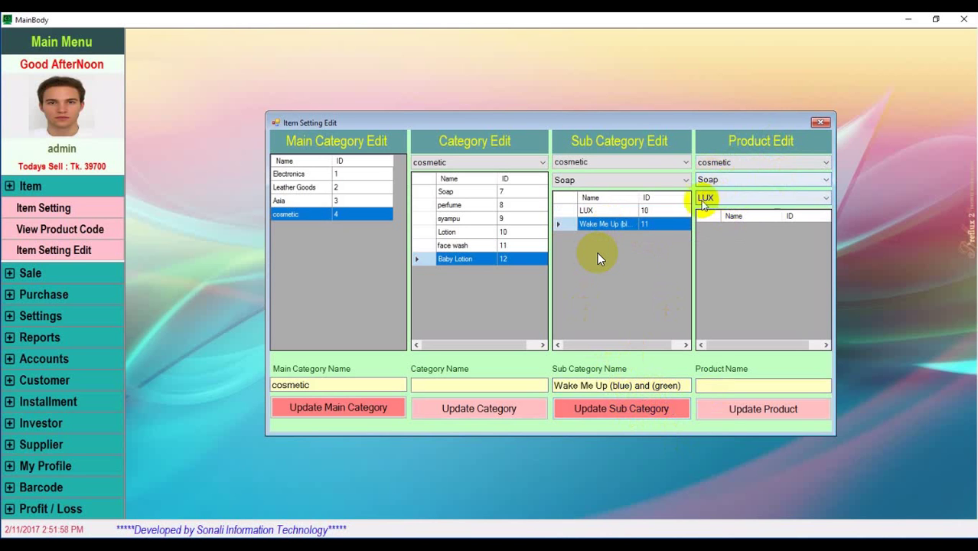
pyautogui.click(777, 199)
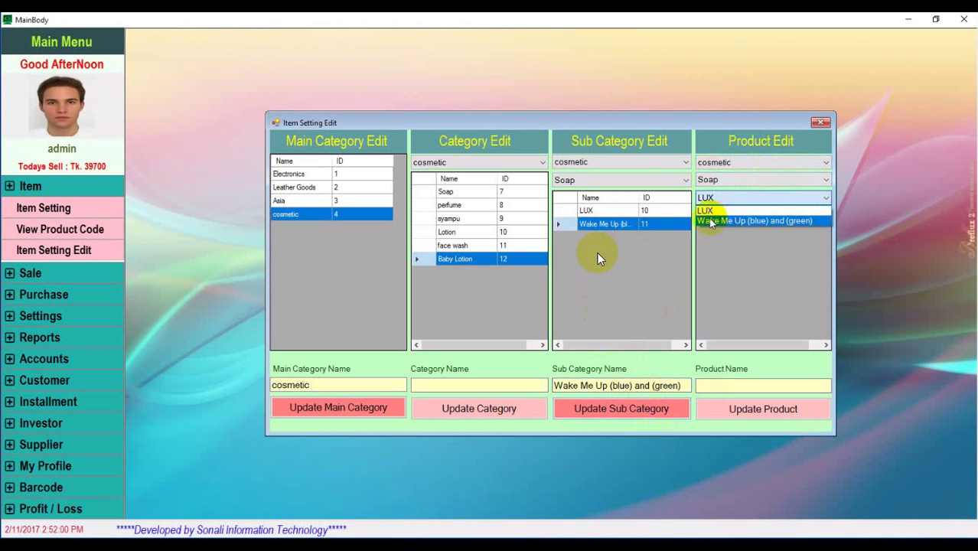
pyautogui.click(716, 220)
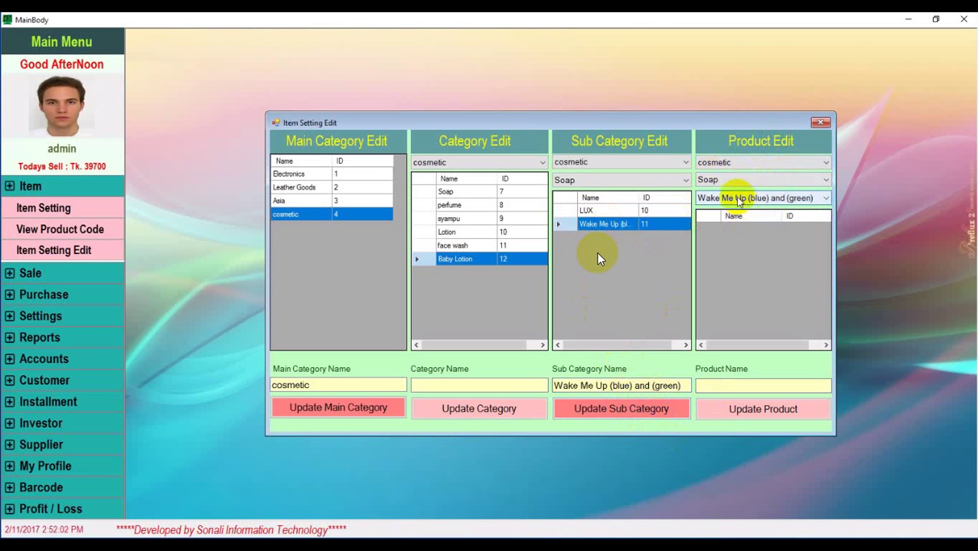
pyautogui.click(823, 180)
pyautogui.click(754, 196)
pyautogui.click(798, 197)
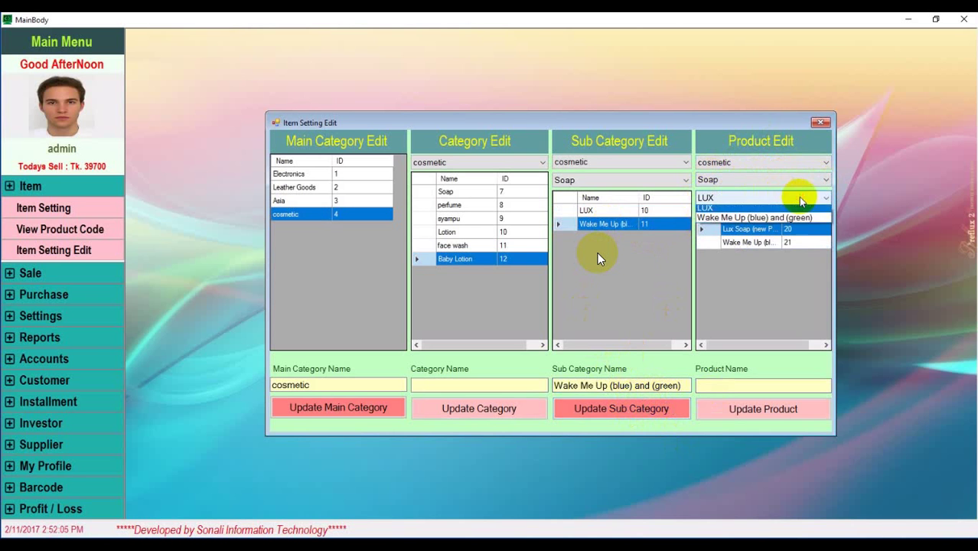
pyautogui.click(719, 221)
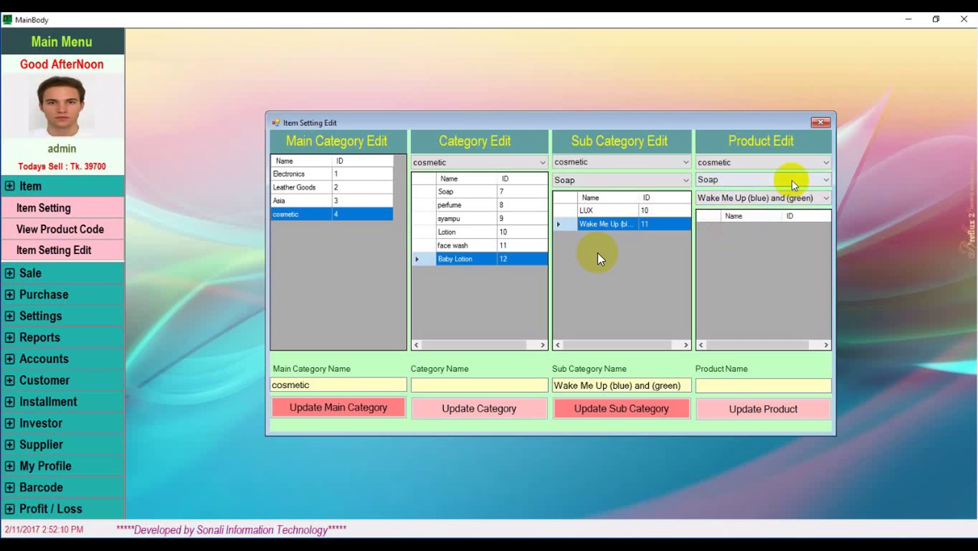
# Load the Pour Homme EDT Perfume for Men product from the perfume category
pyautogui.click(825, 179)
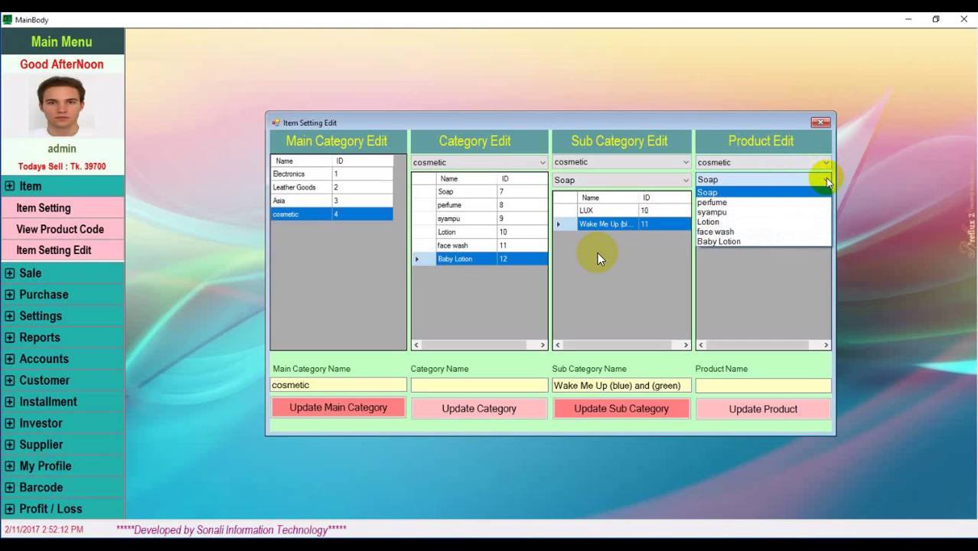
pyautogui.click(737, 204)
pyautogui.click(785, 197)
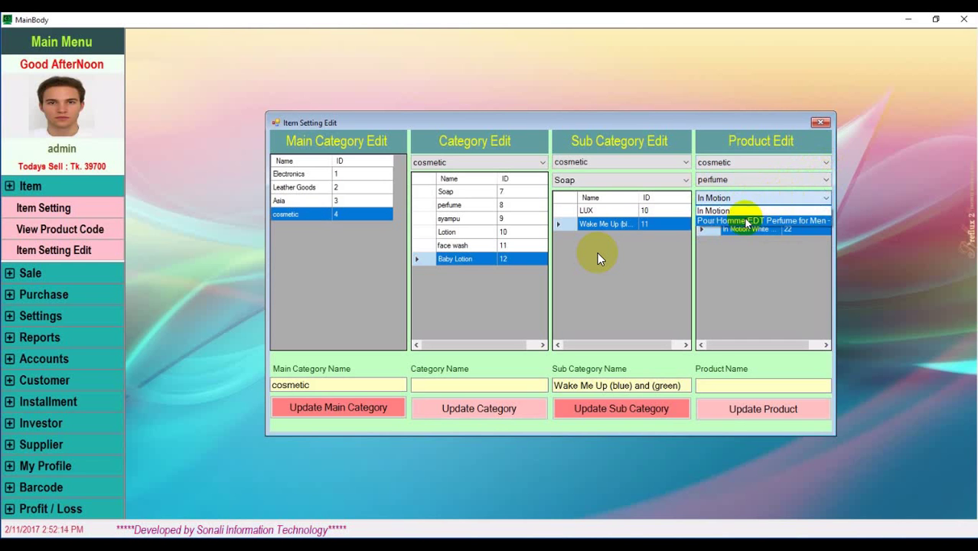
pyautogui.click(746, 219)
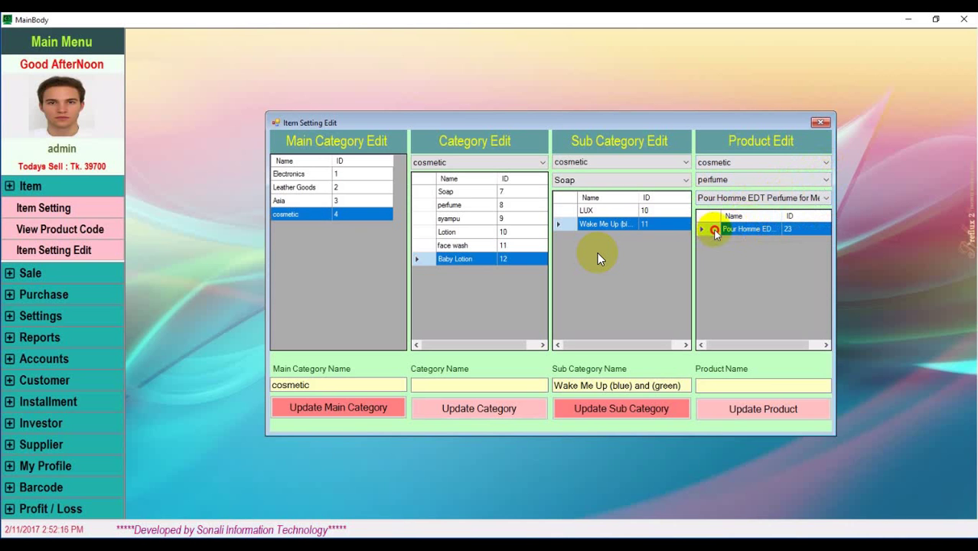
pyautogui.click(714, 229)
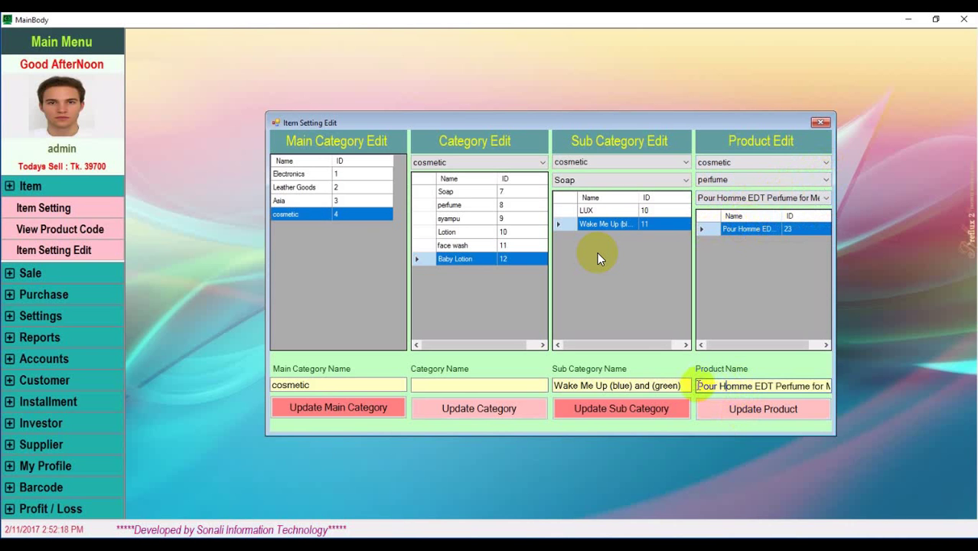
# Change the product's size from 50 to 40, save and verify it, then close the window
pyautogui.click(819, 386)
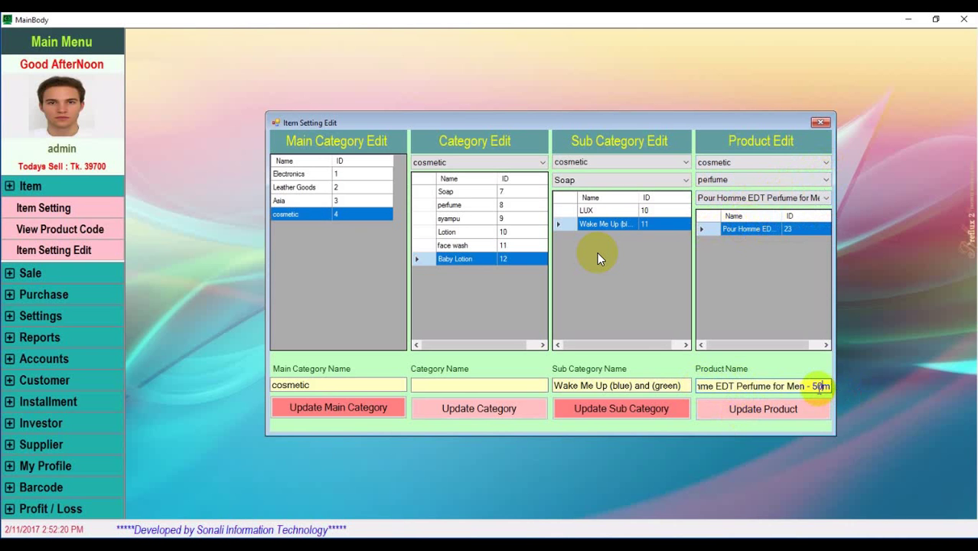
pyautogui.press('BackSpace')
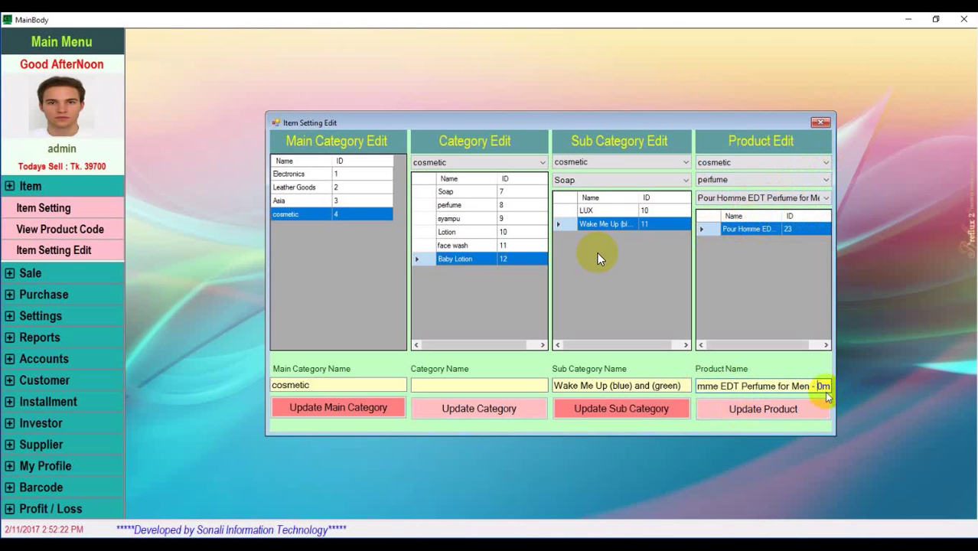
pyautogui.write('40r')
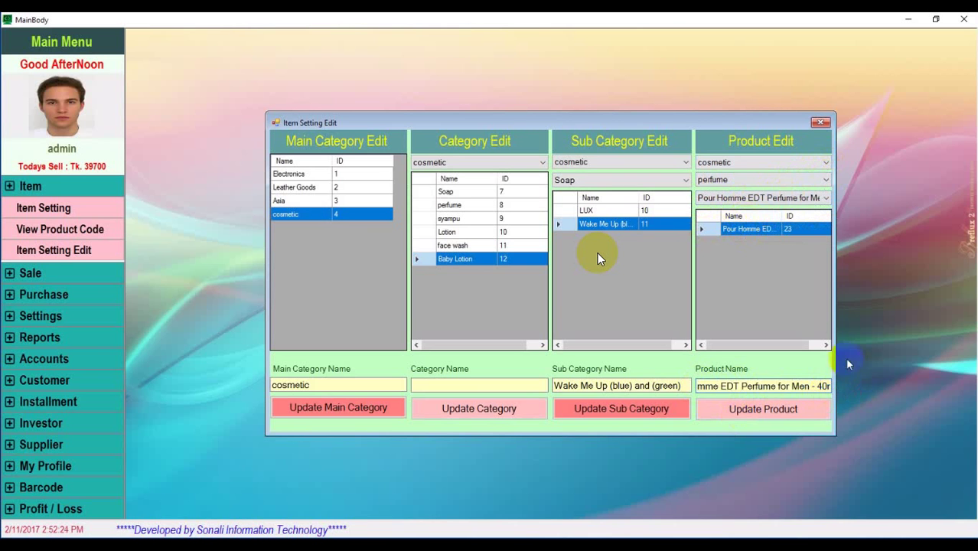
pyautogui.click(763, 409)
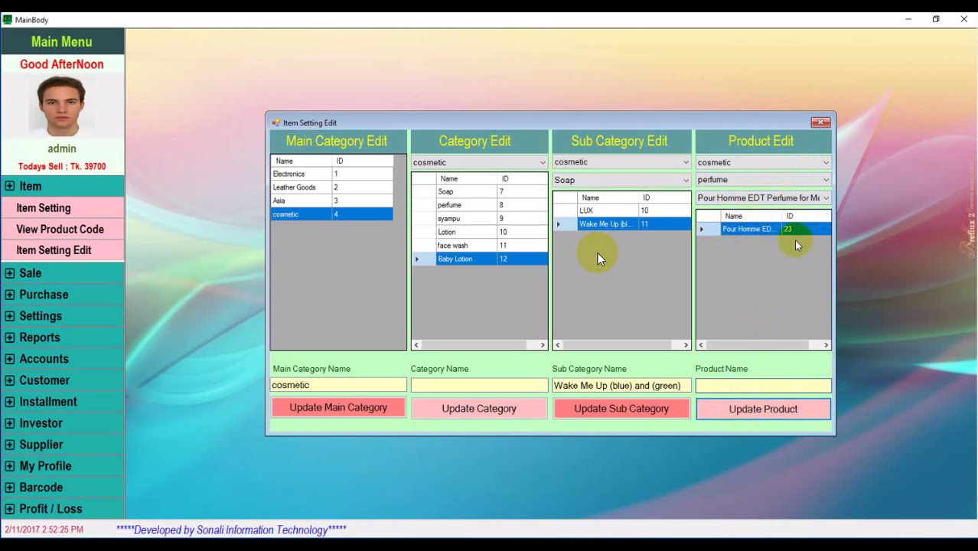
pyautogui.click(753, 229)
pyautogui.moveTo(788, 387); pyautogui.dragTo(839, 385)
pyautogui.click(819, 388)
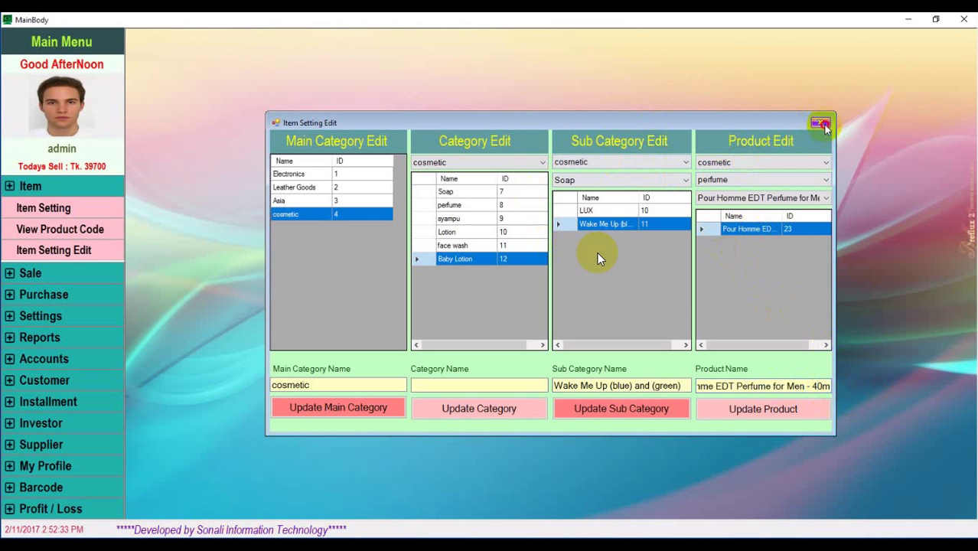
pyautogui.click(821, 123)
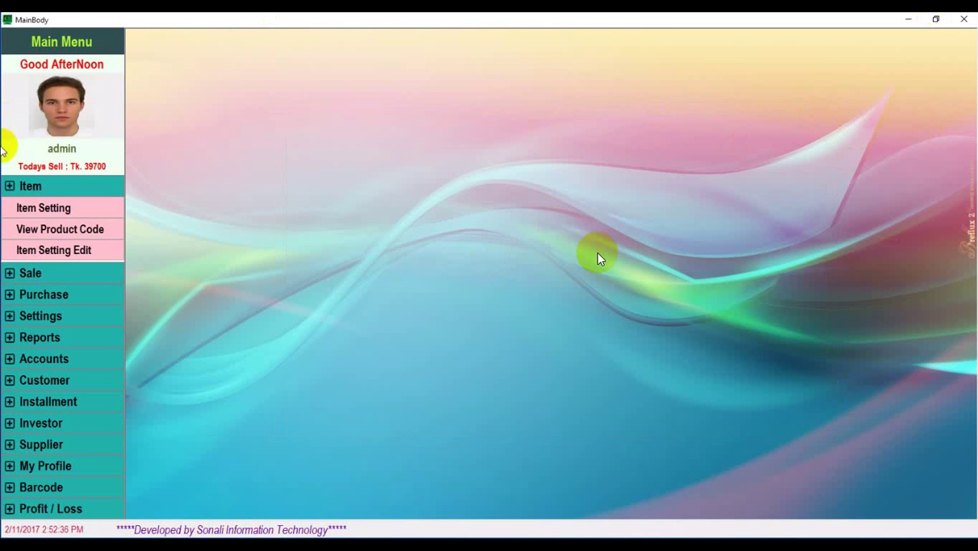
# Open the Purchase Item form from the Purchase section of the main menu
pyautogui.click(56, 187)
pyautogui.click(29, 209)
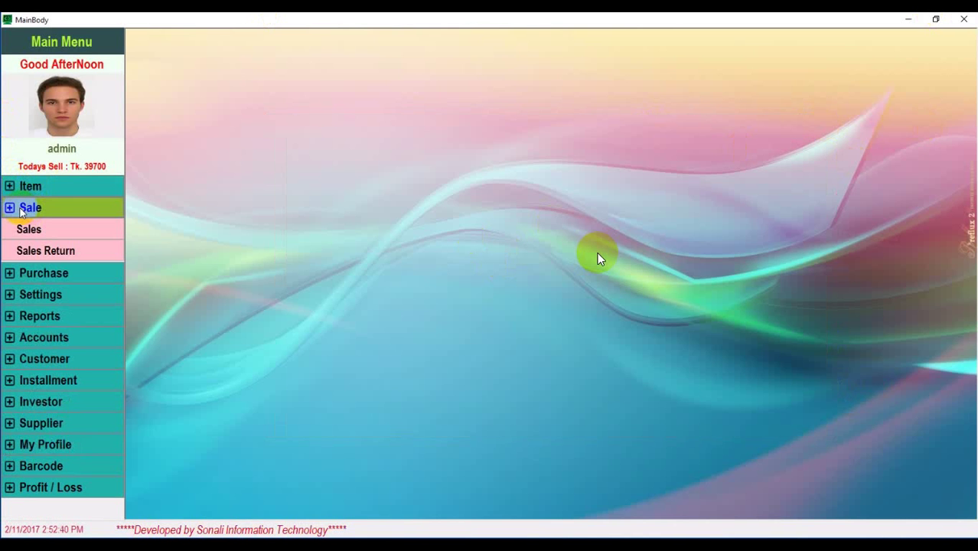
pyautogui.click(23, 210)
pyautogui.click(17, 232)
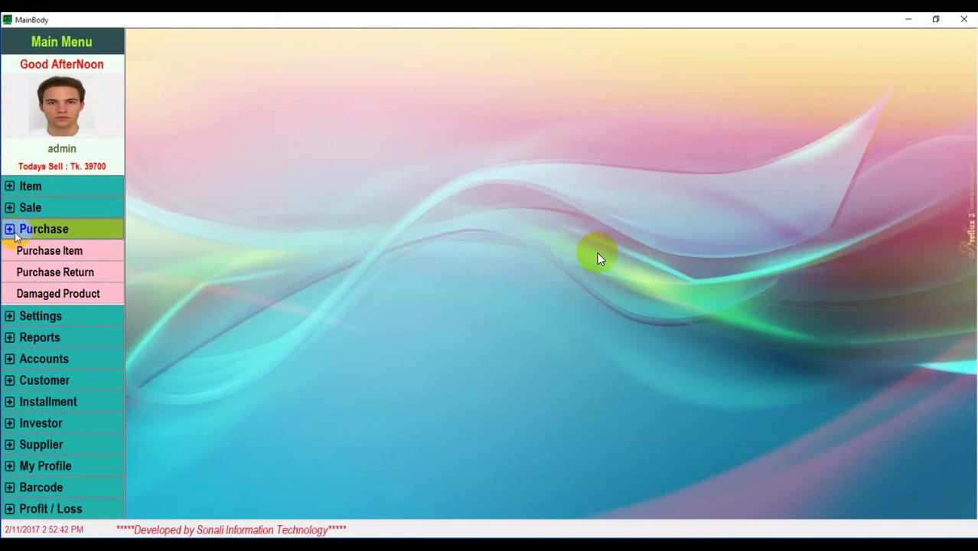
pyautogui.click(69, 252)
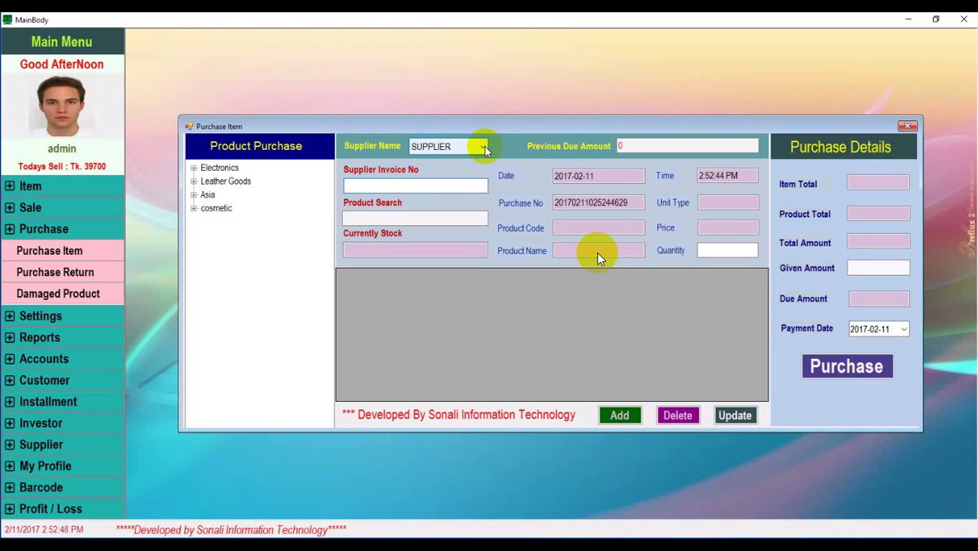
# Check the supplier list without changing it, then focus the invoice and Product Search fields
pyautogui.click(482, 147)
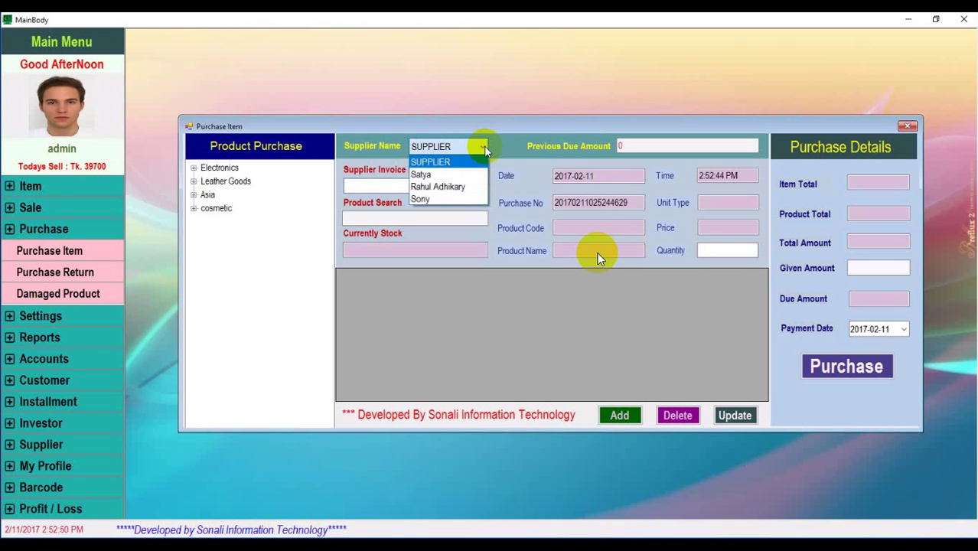
pyautogui.click(509, 151)
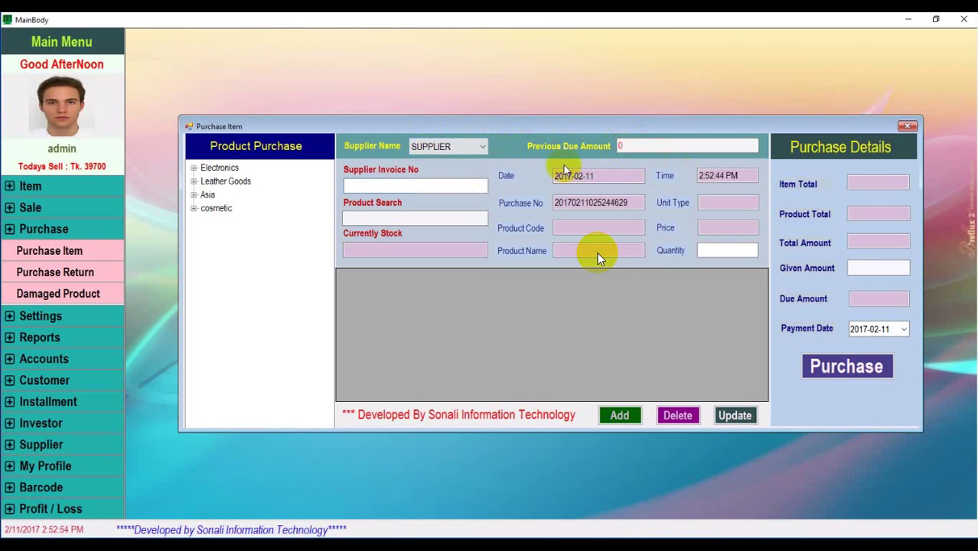
pyautogui.click(434, 184)
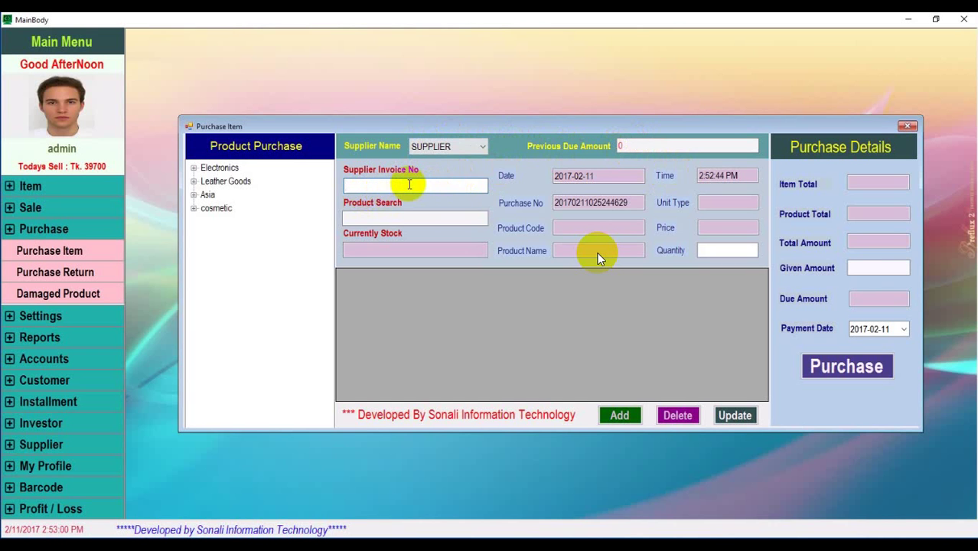
pyautogui.click(727, 178)
pyautogui.click(428, 217)
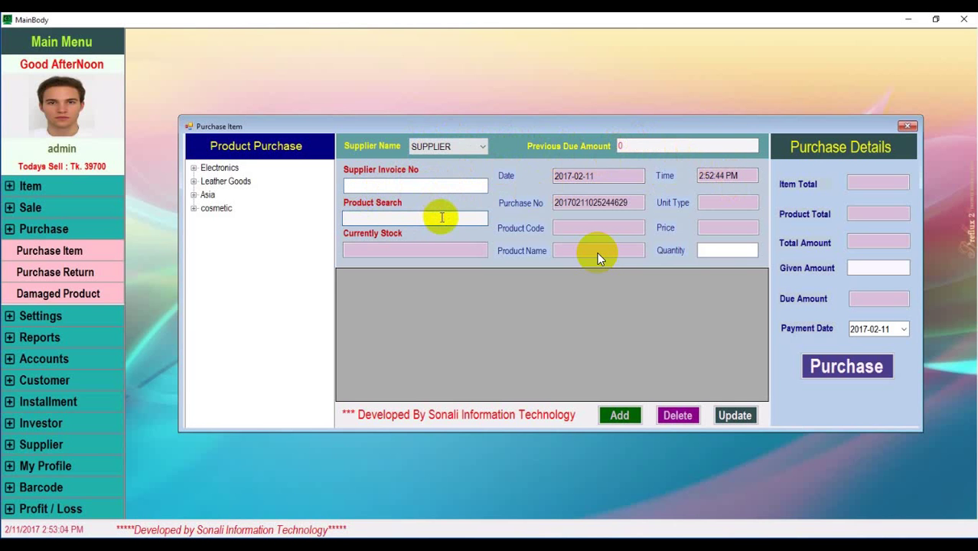
# Look up products P0001, P0003, P0002 and P0005, settling on P0006
pyautogui.write('p00')
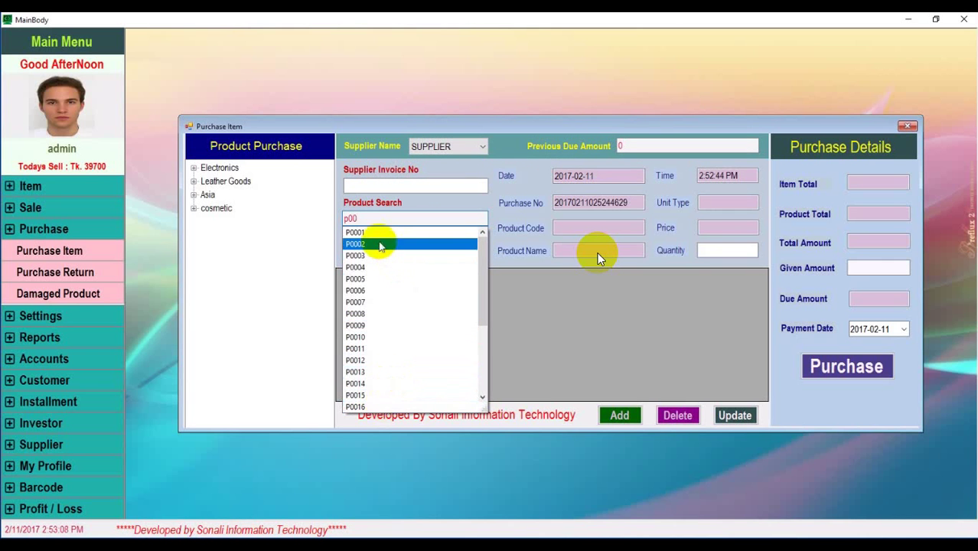
pyautogui.click(376, 232)
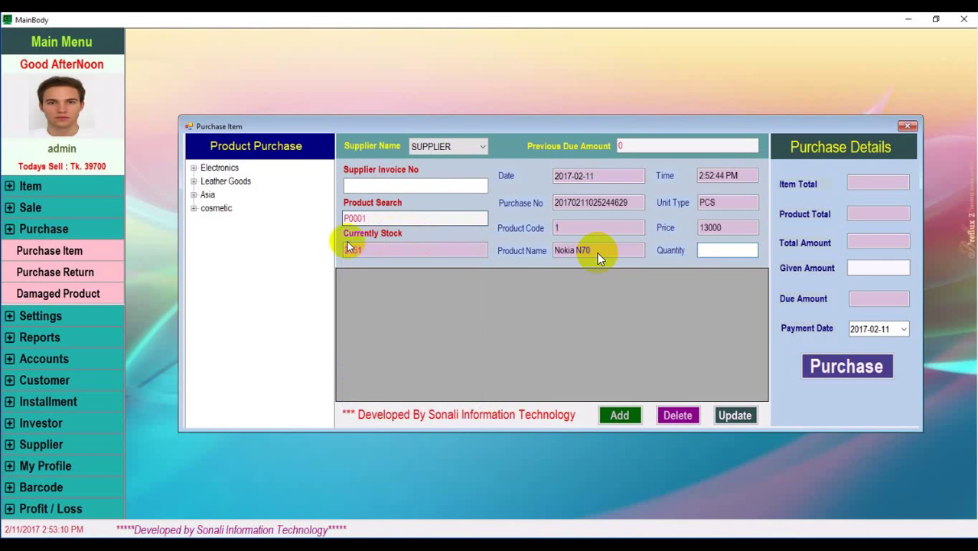
pyautogui.moveTo(371, 251); pyautogui.dragTo(308, 255)
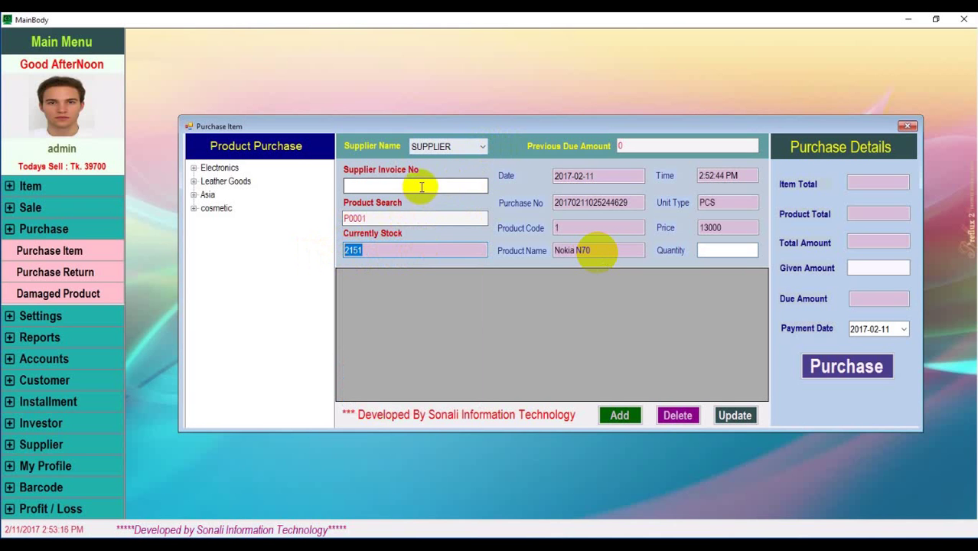
pyautogui.click(402, 219)
pyautogui.press('BackSpace')
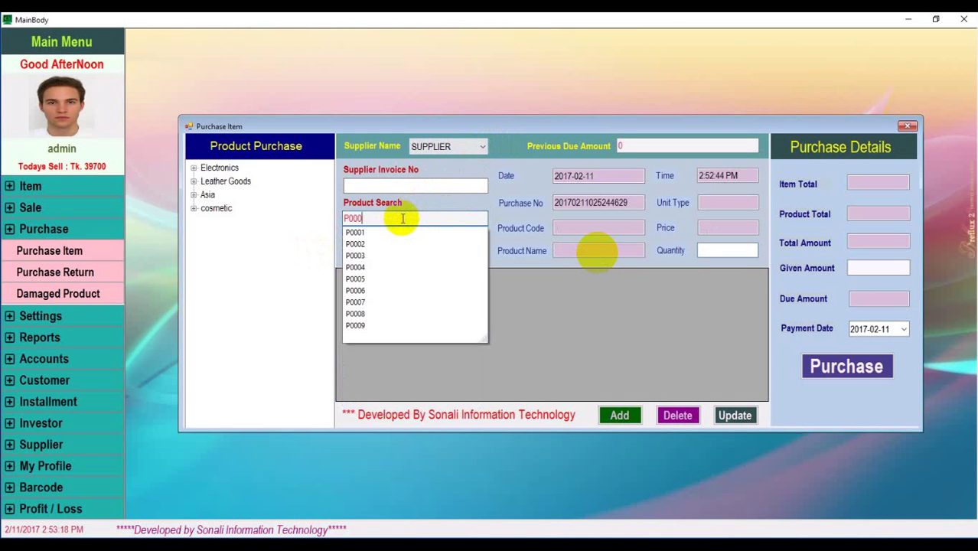
pyautogui.write('3')
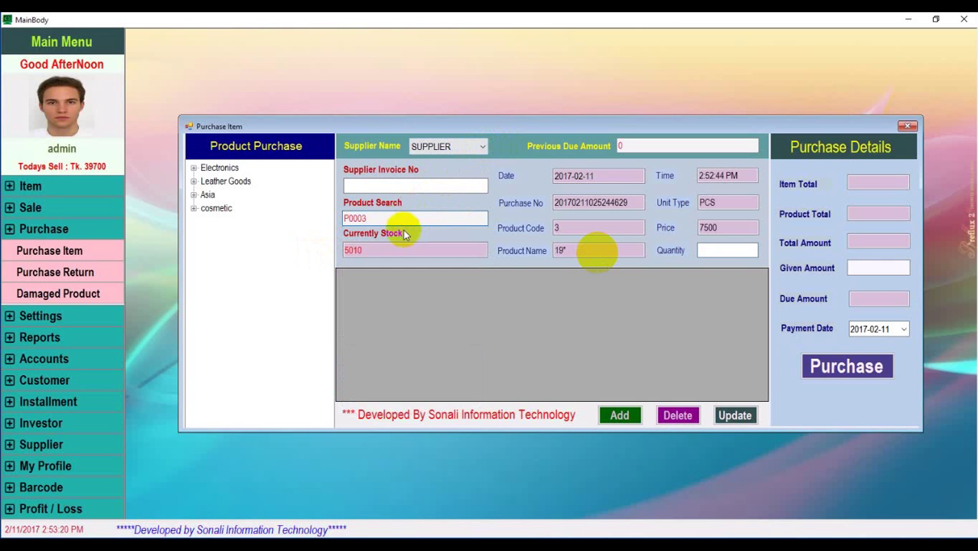
pyautogui.press('BackSpace')
pyautogui.write('2')
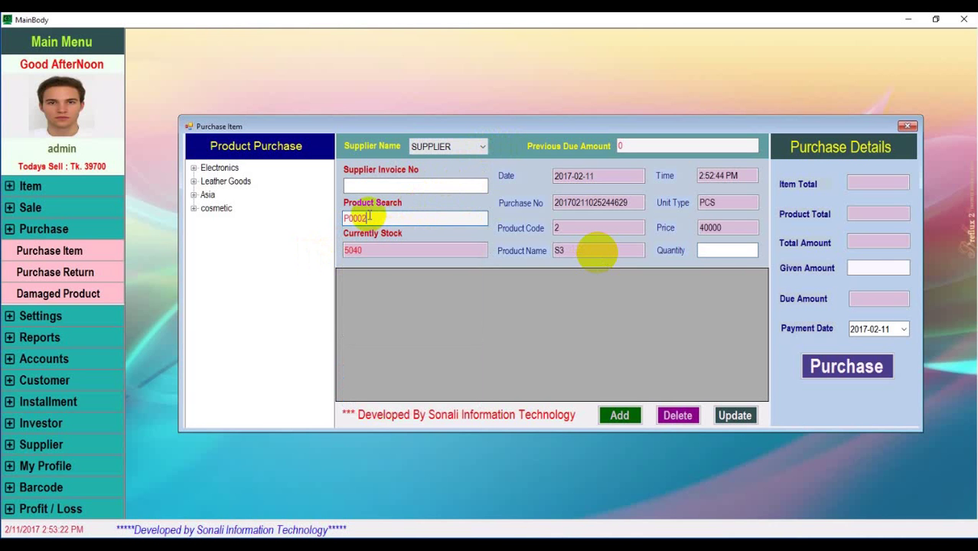
pyautogui.press('BackSpace')
pyautogui.write('5')
pyautogui.press('BackSpace')
pyautogui.write('6')
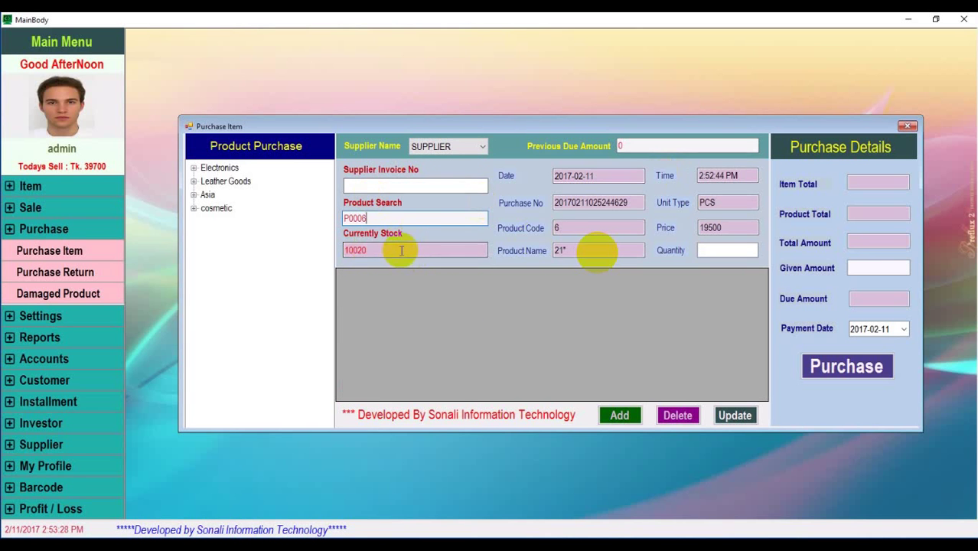
# Enter purchase quantity 30 and fill in the supplier invoice number
pyautogui.click(714, 250)
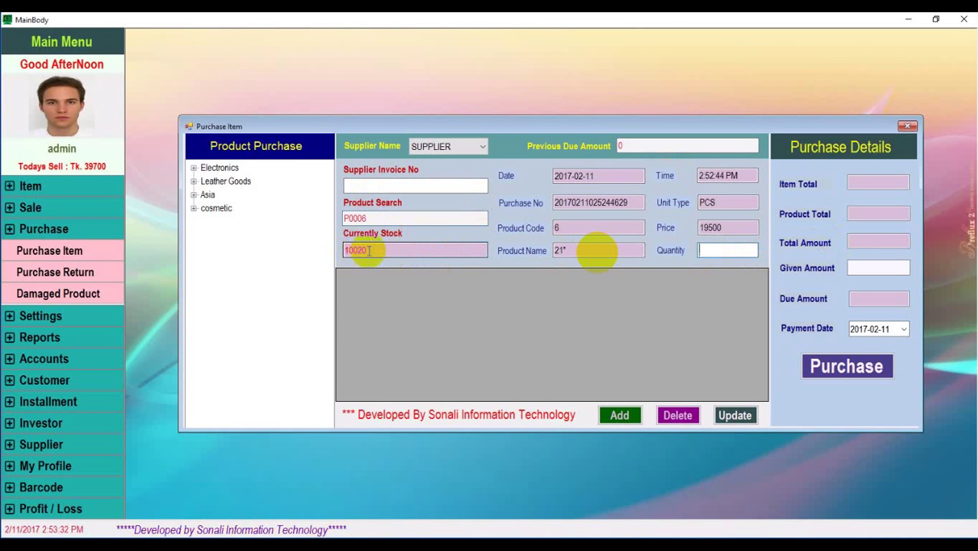
pyautogui.write('30')
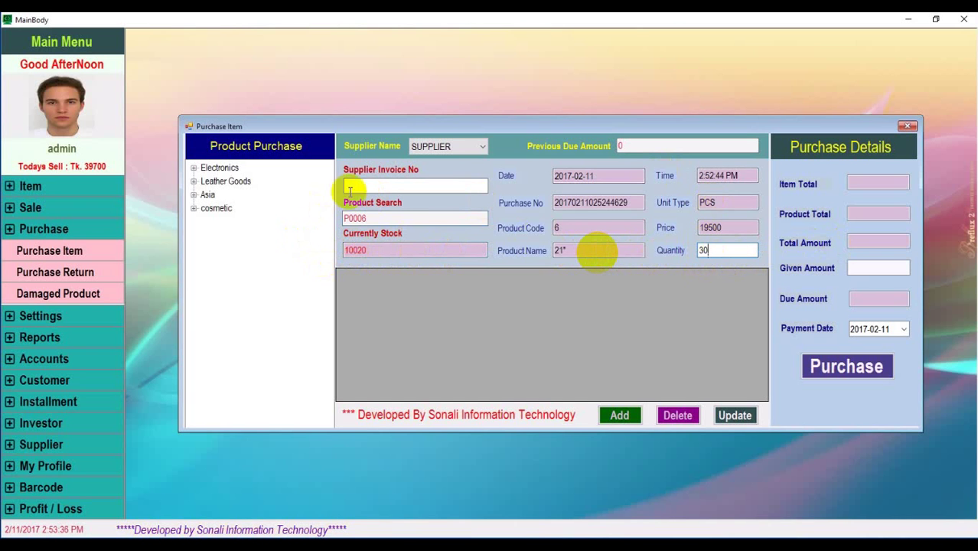
pyautogui.click(388, 184)
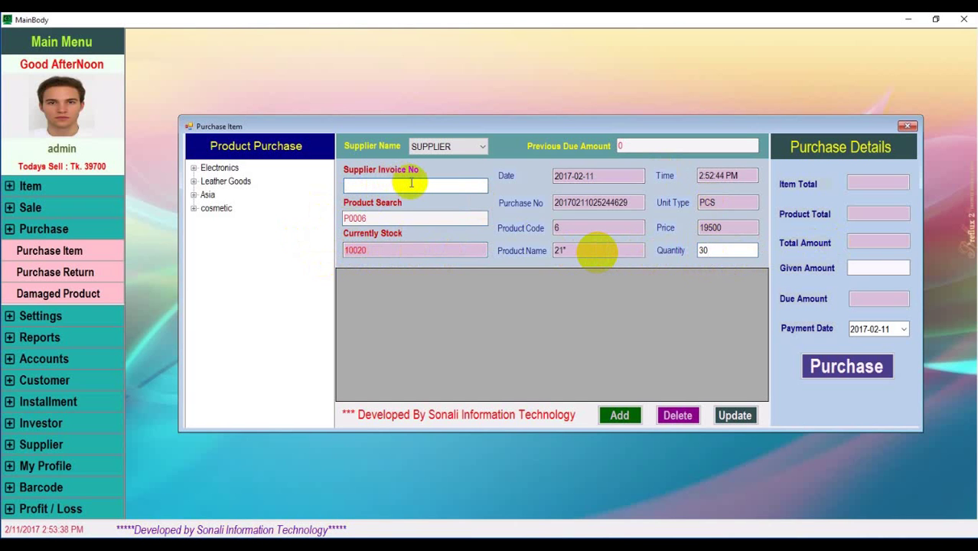
pyautogui.write('201711')
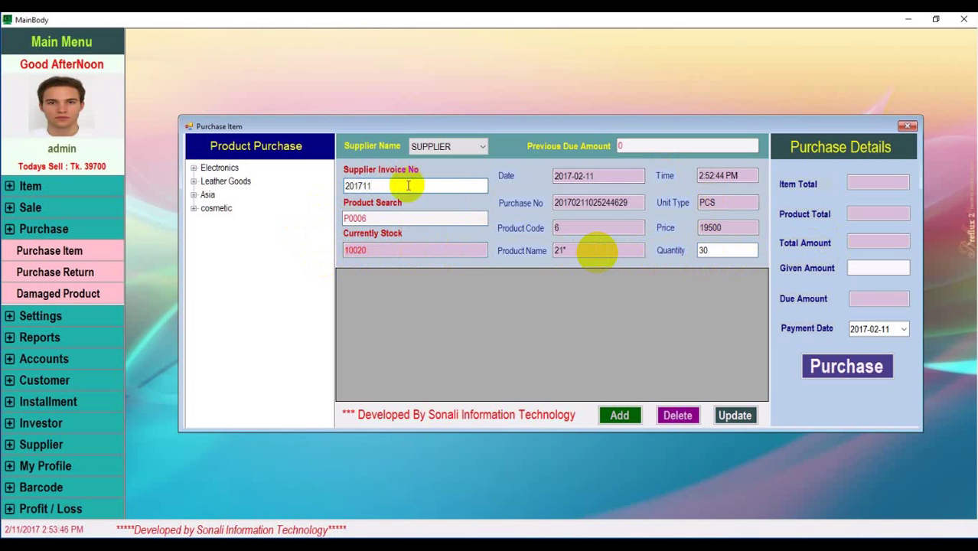
pyautogui.write('0')
pyautogui.write('2')
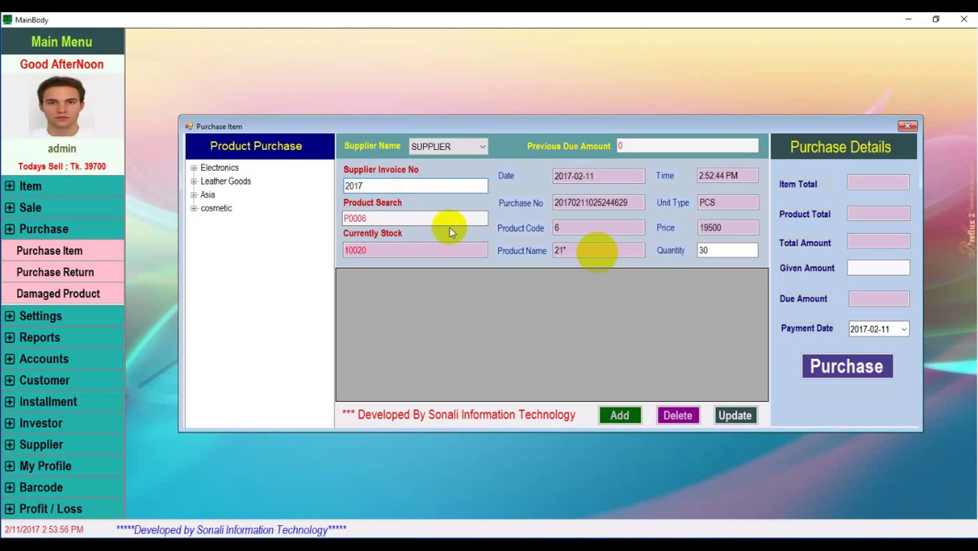
pyautogui.write('0211025')
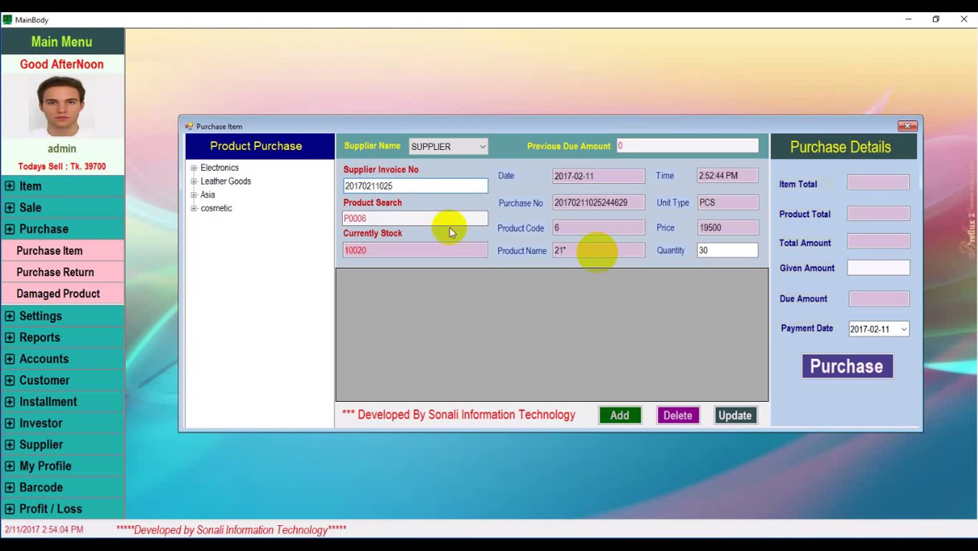
pyautogui.write('4')
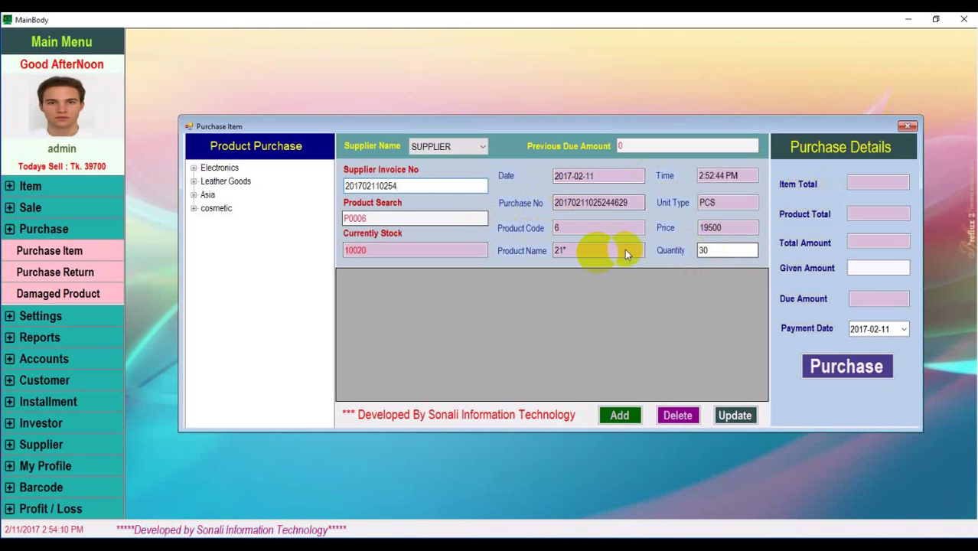
# Add P0006 to the purchase list and set Given Amount to 0
pyautogui.click(620, 416)
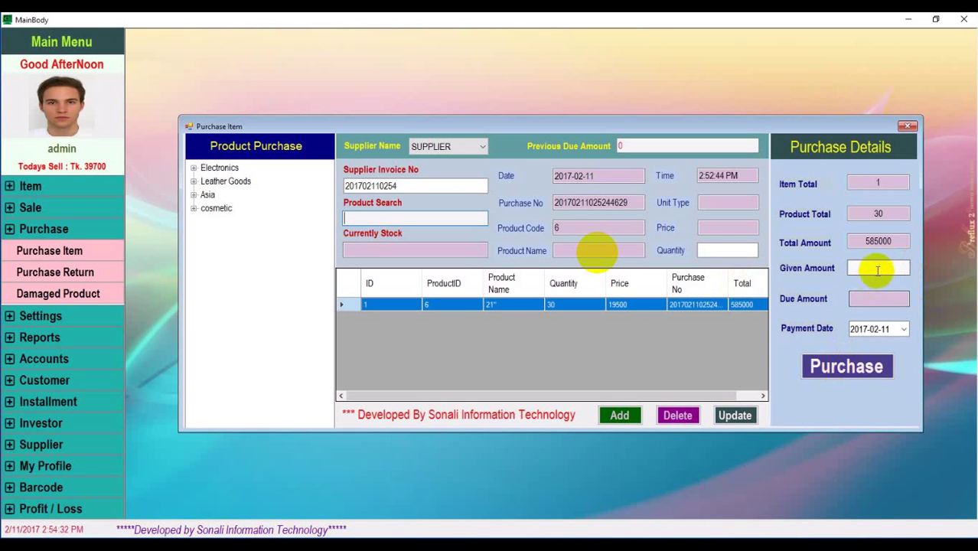
pyautogui.click(877, 269)
pyautogui.write('0')
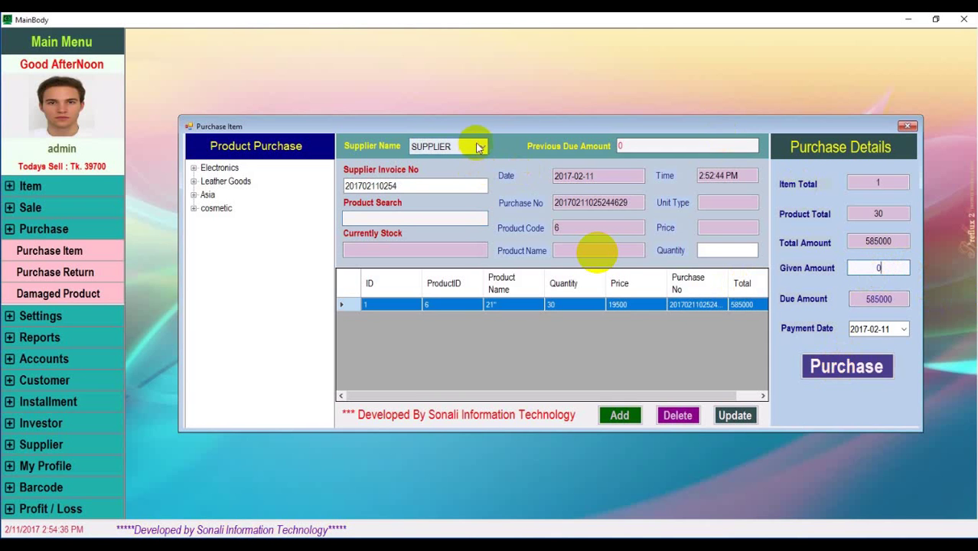
pyautogui.click(475, 146)
pyautogui.click(520, 140)
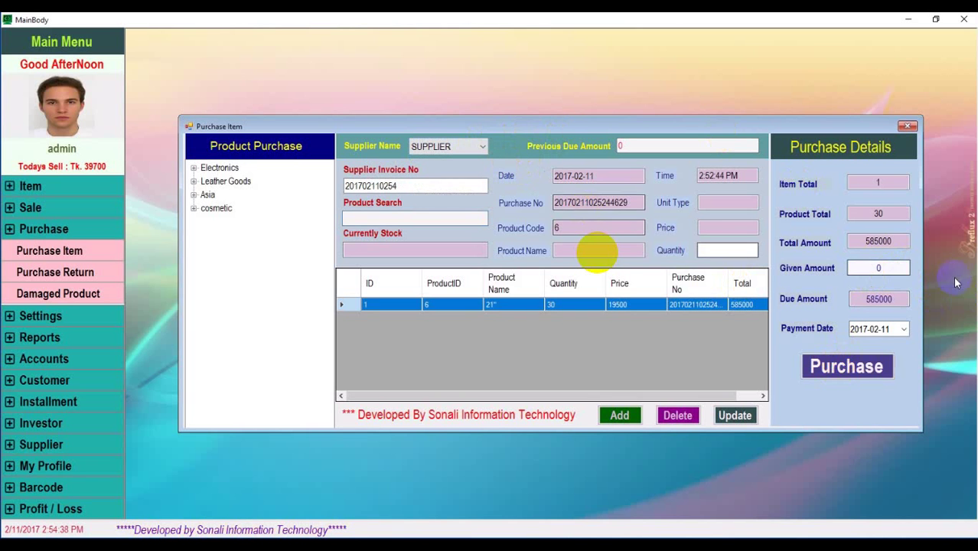
# Save the 585000 purchase, confirm it, and close the Purchase Item form
pyautogui.click(857, 366)
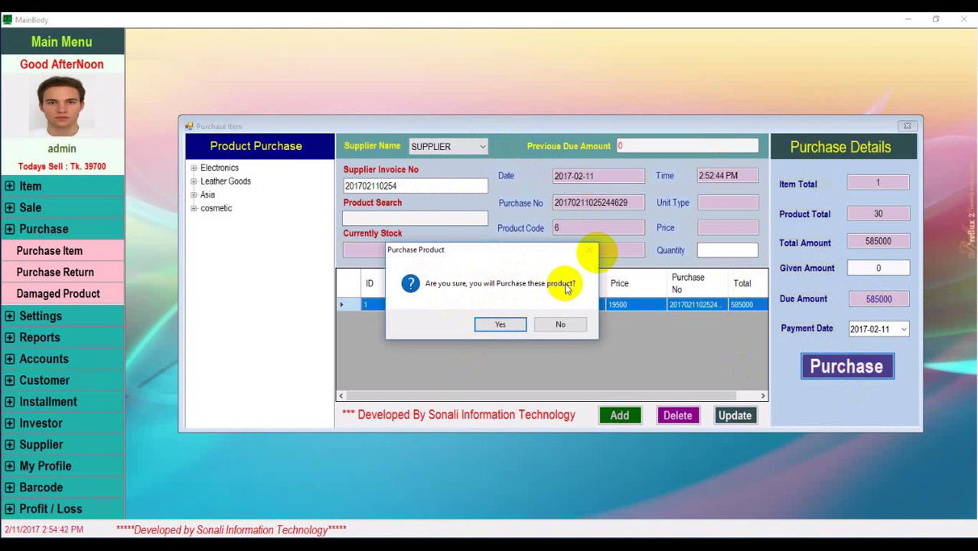
pyautogui.click(501, 322)
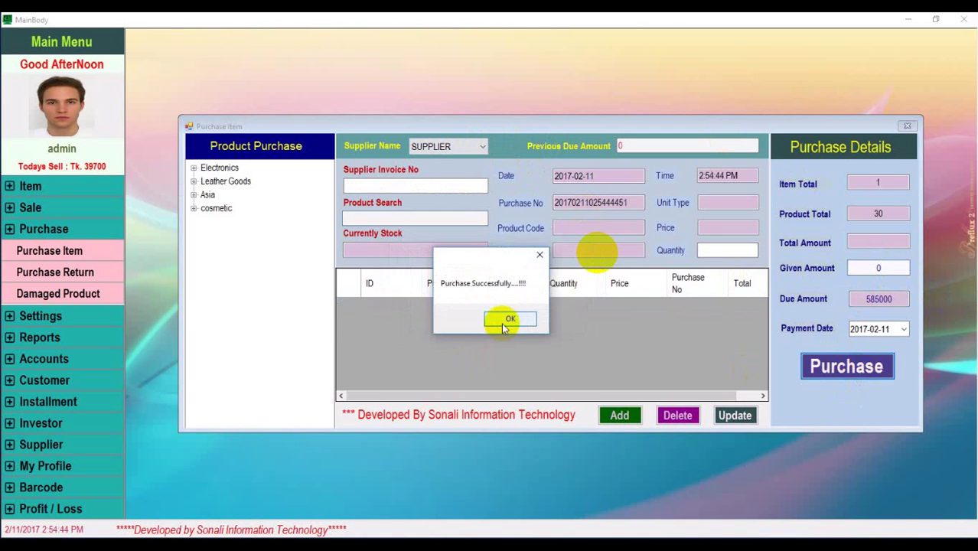
pyautogui.click(511, 321)
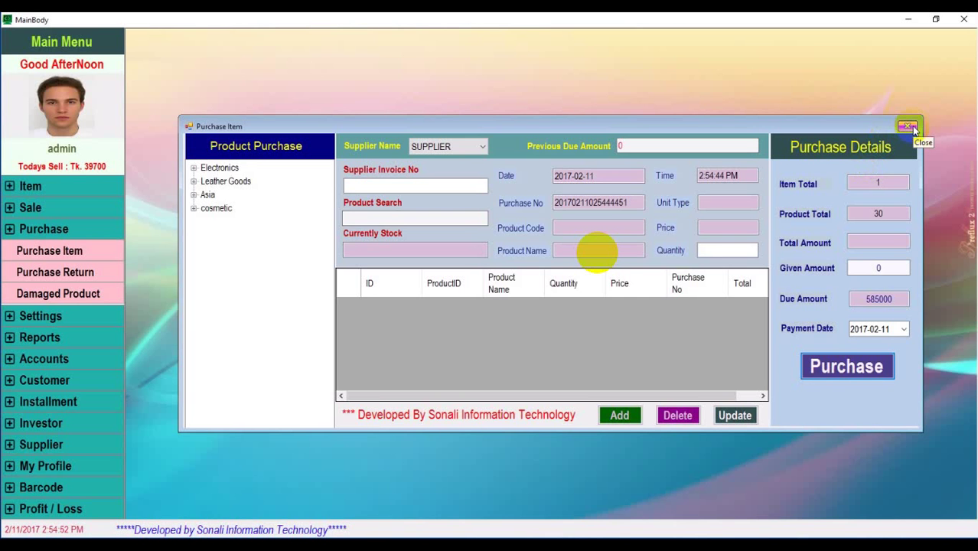
pyautogui.click(910, 126)
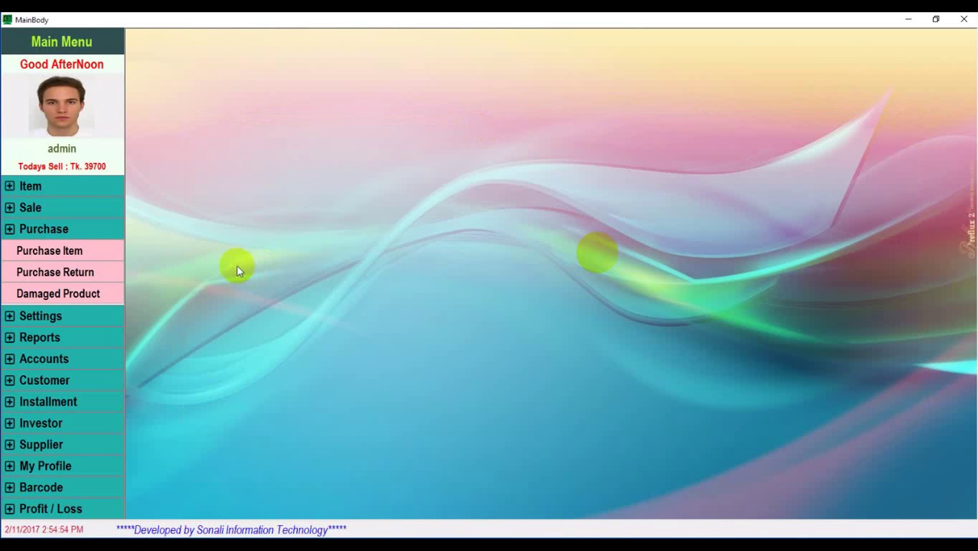
# Reopen the Purchase Item form and select product P0008
pyautogui.click(60, 254)
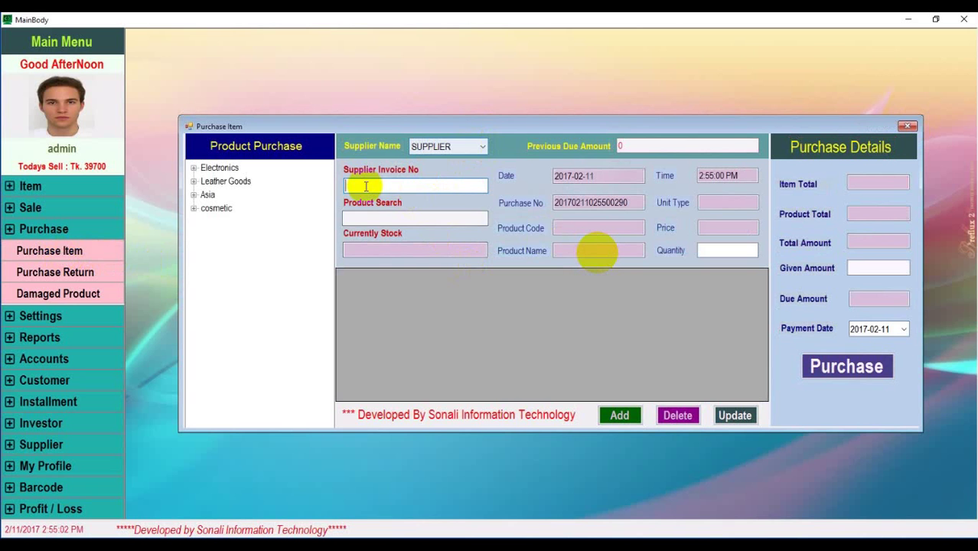
pyautogui.click(374, 215)
pyautogui.write('p00')
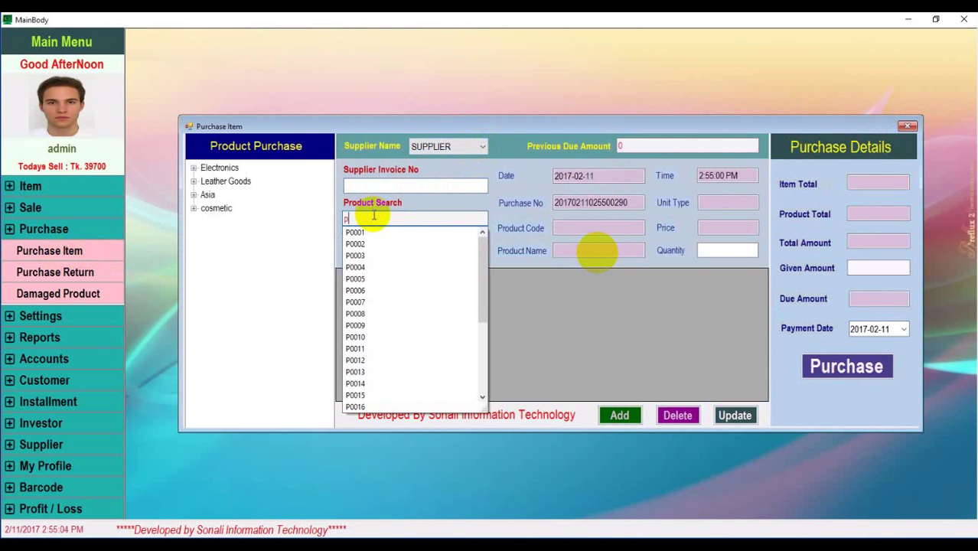
pyautogui.click(379, 314)
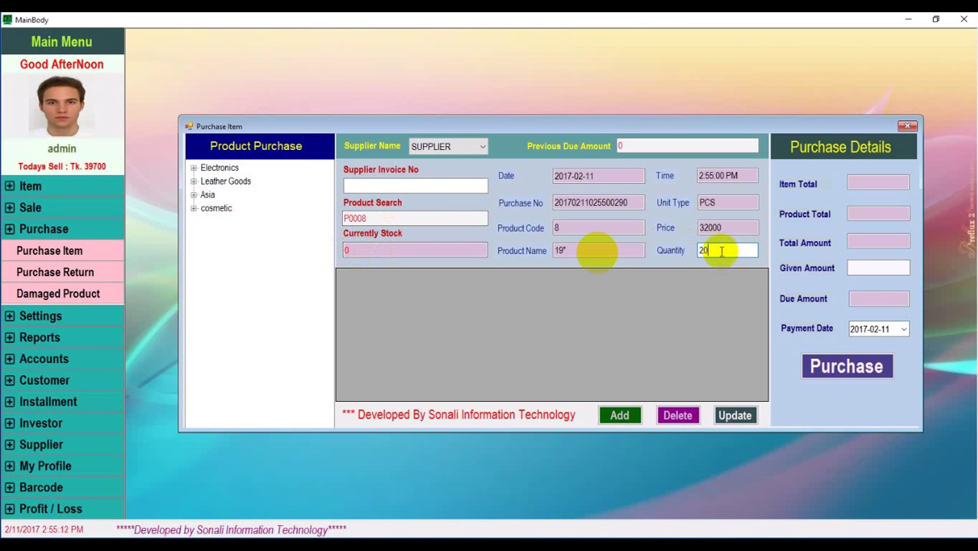
# Fill in the supplier invoice number, enter 0, dismiss the error, and add 20 units of product 8
pyautogui.click(437, 188)
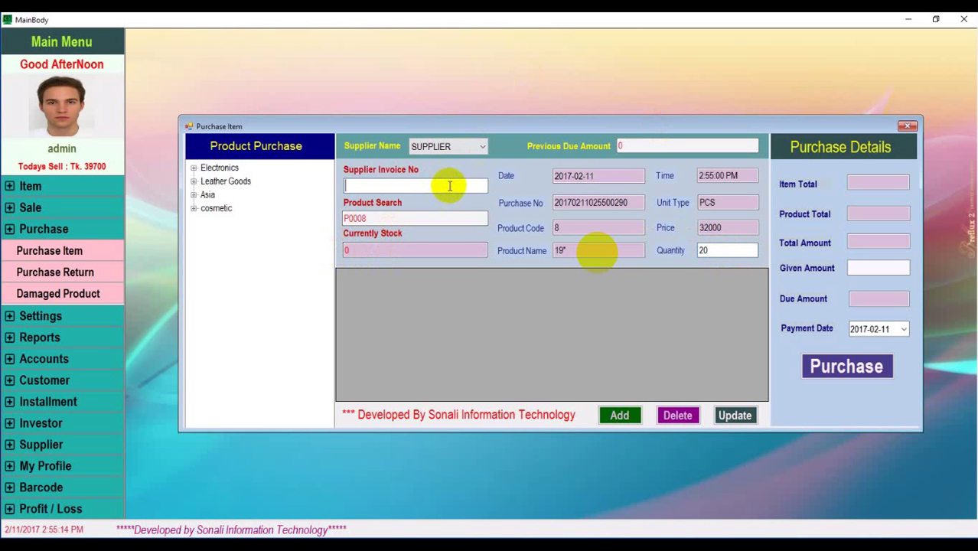
pyautogui.write('20170211')
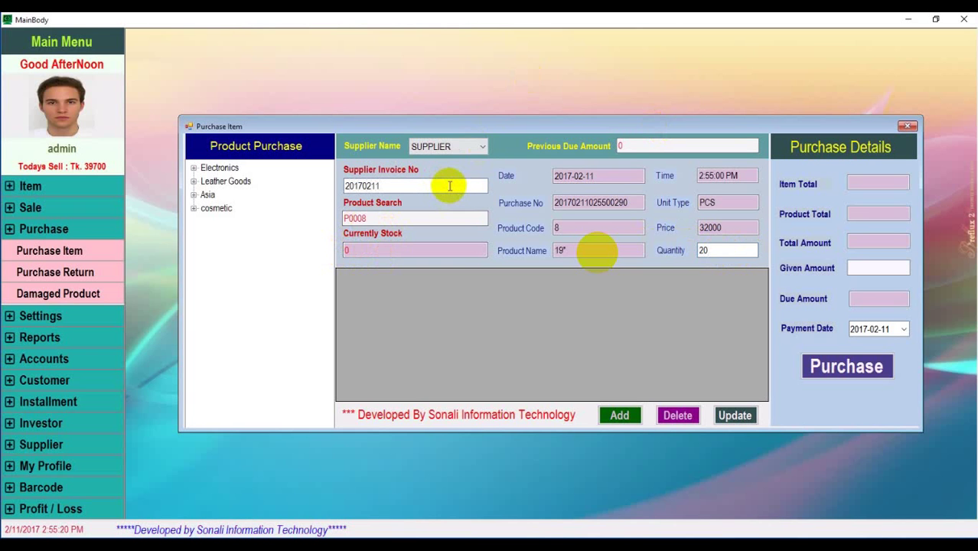
pyautogui.write('03')
pyautogui.press('BackSpace')
pyautogui.write('255')
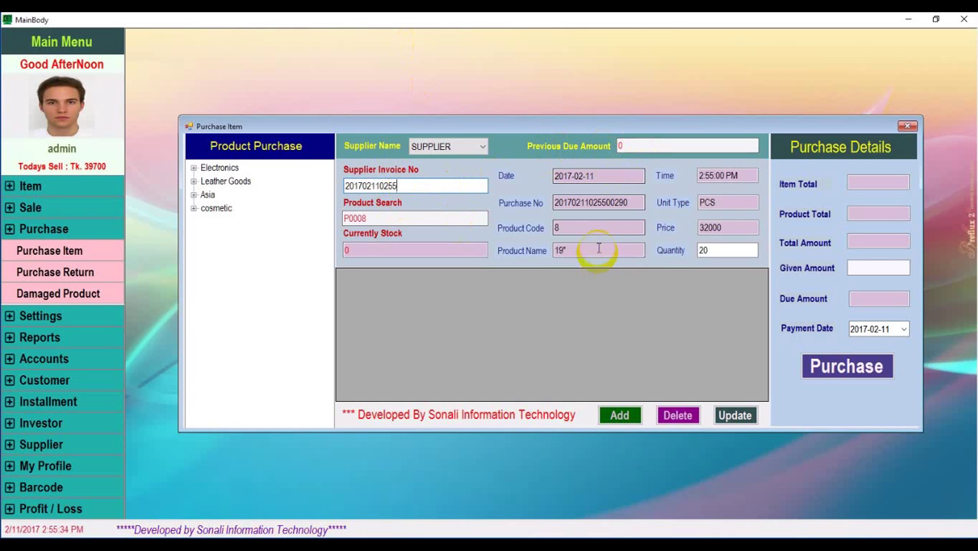
pyautogui.click(704, 250)
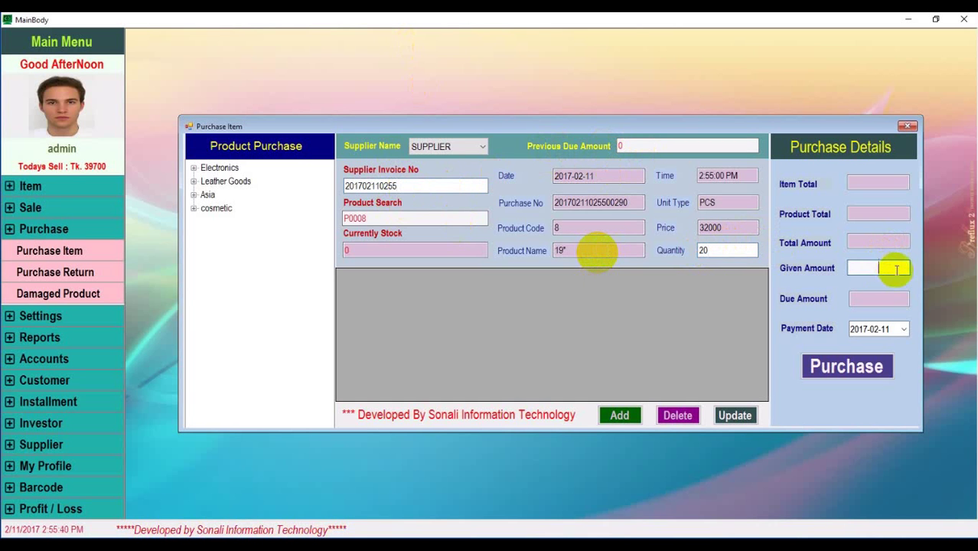
pyautogui.write('0')
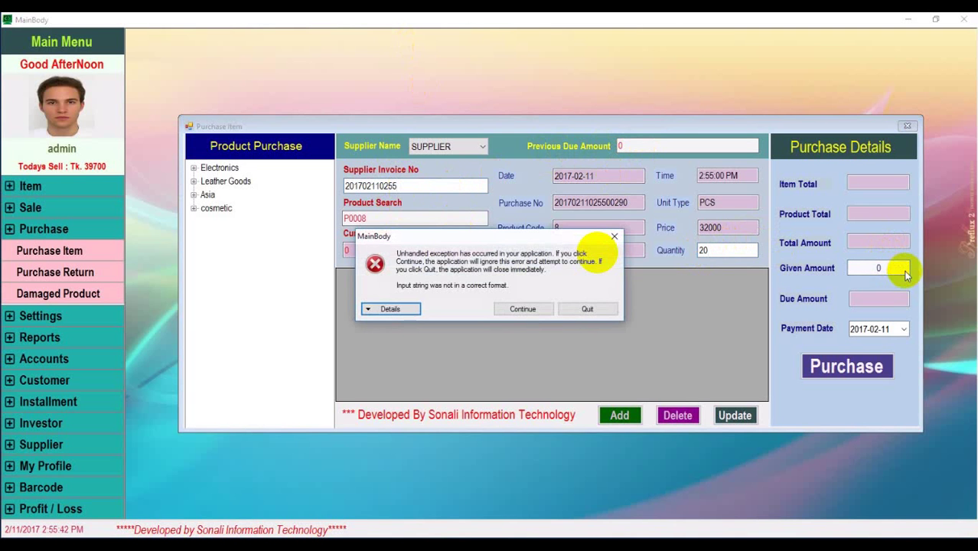
pyautogui.click(617, 238)
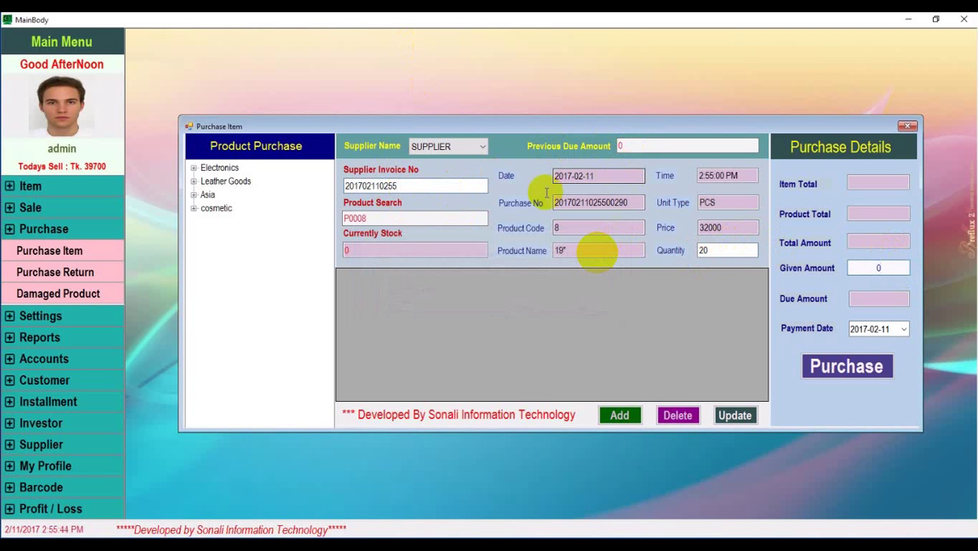
pyautogui.click(400, 221)
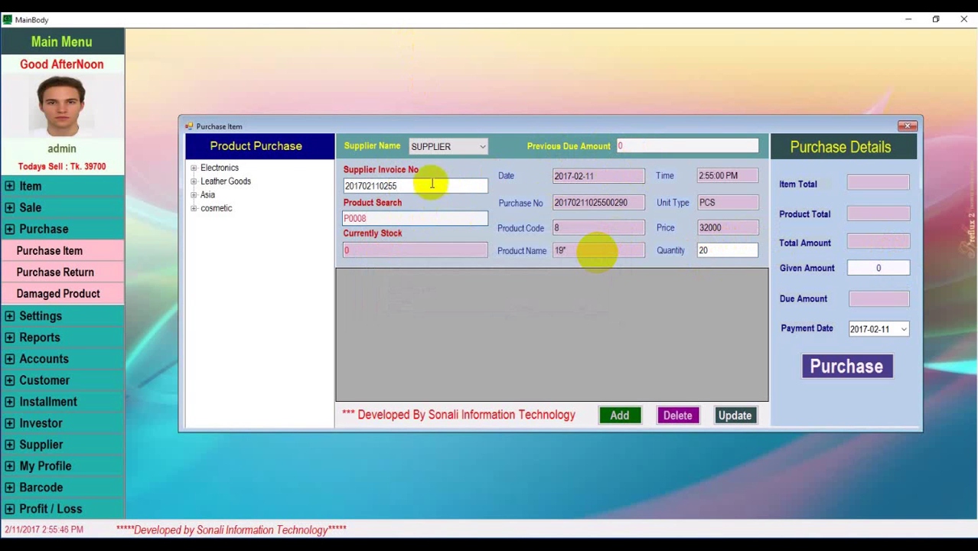
pyautogui.click(617, 417)
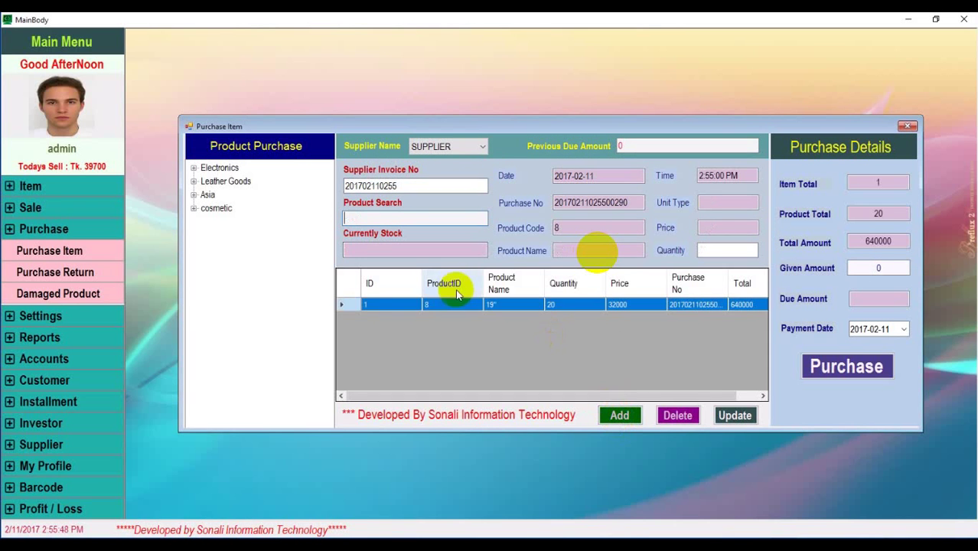
# Add 5 units of product P0006 (21") as a second purchase line
pyautogui.click(404, 306)
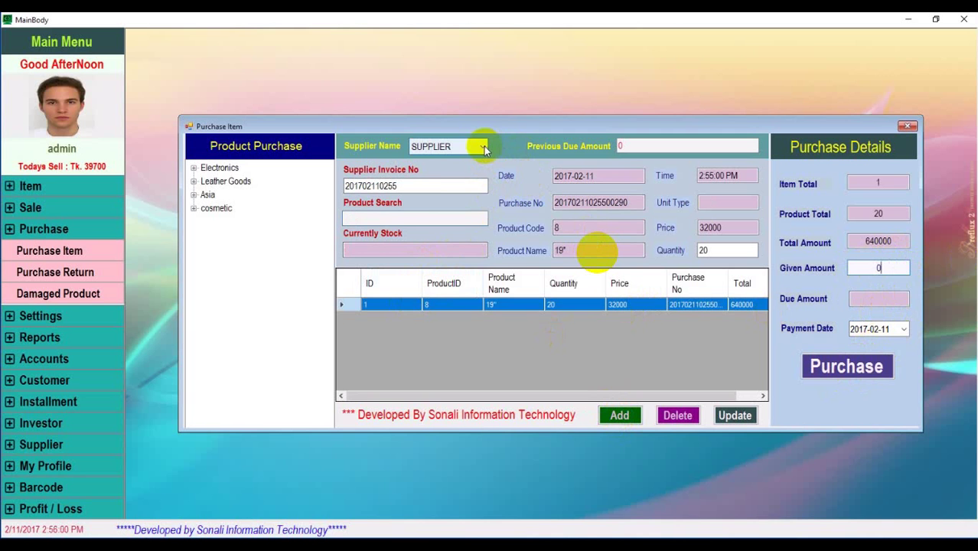
pyautogui.click(386, 219)
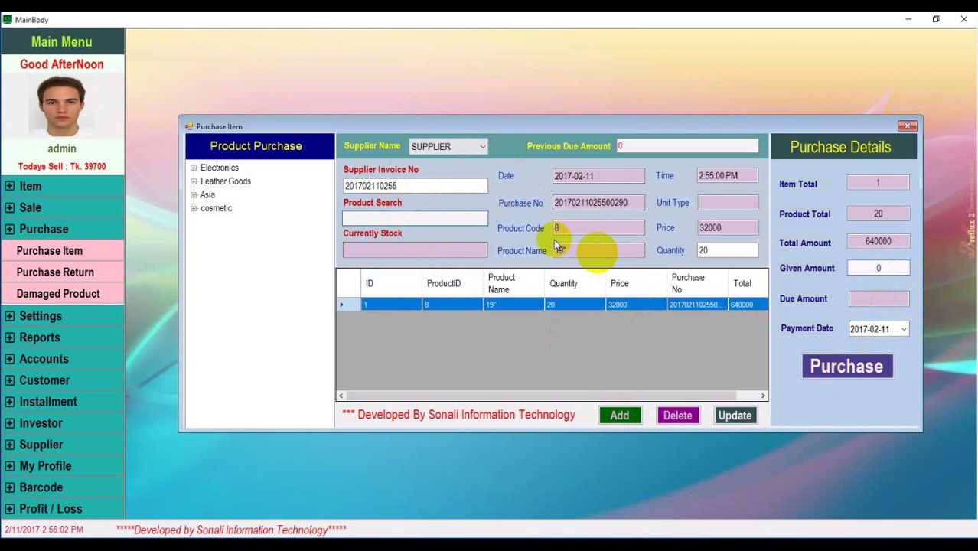
pyautogui.write('p00')
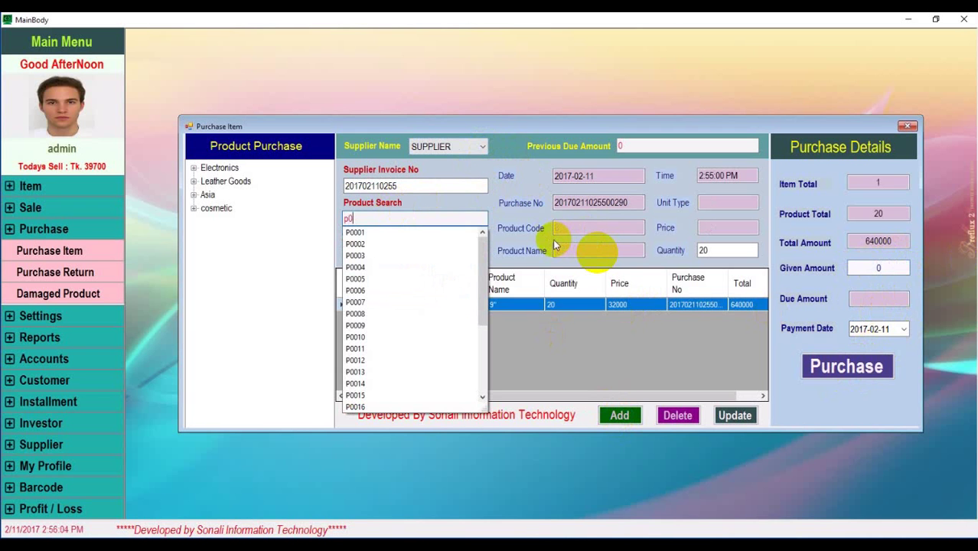
pyautogui.click(374, 289)
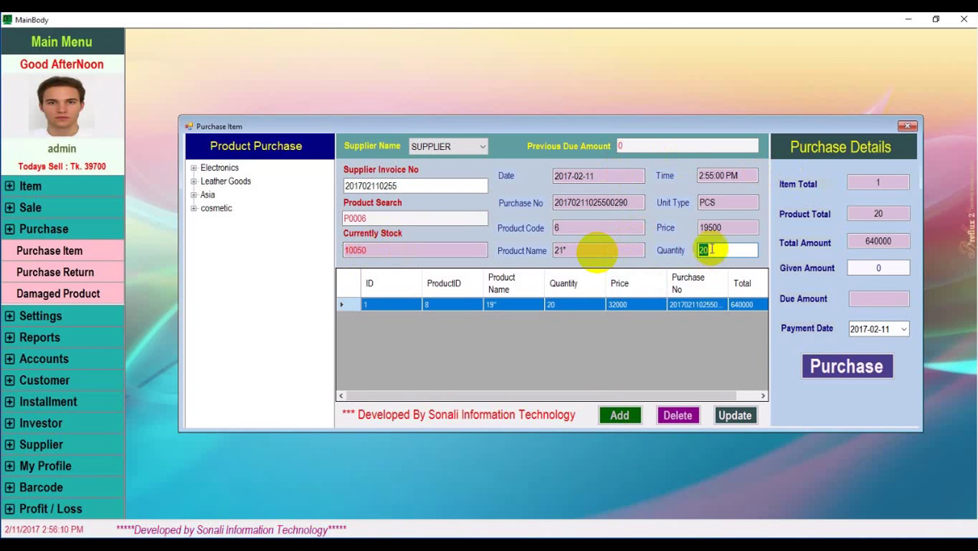
pyautogui.moveTo(719, 250); pyautogui.dragTo(677, 254)
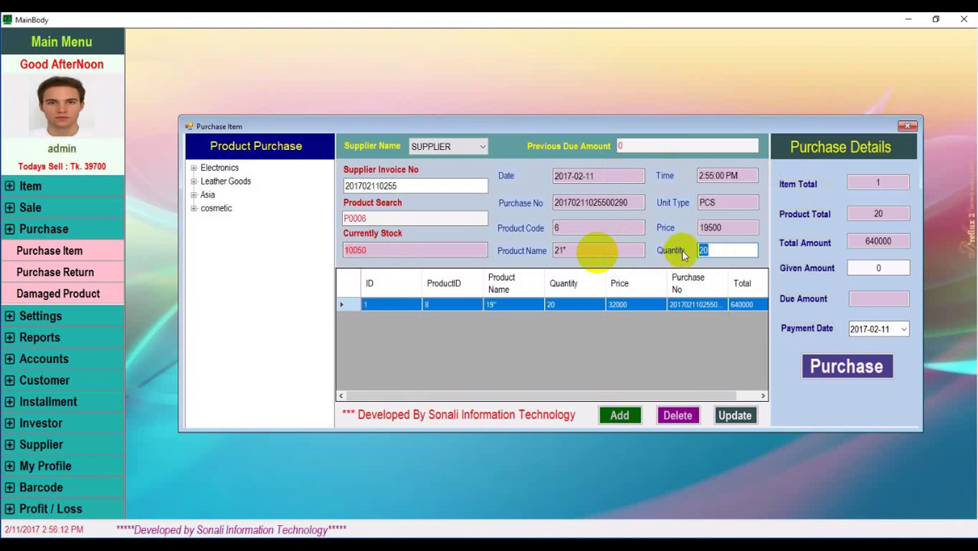
pyautogui.write('5')
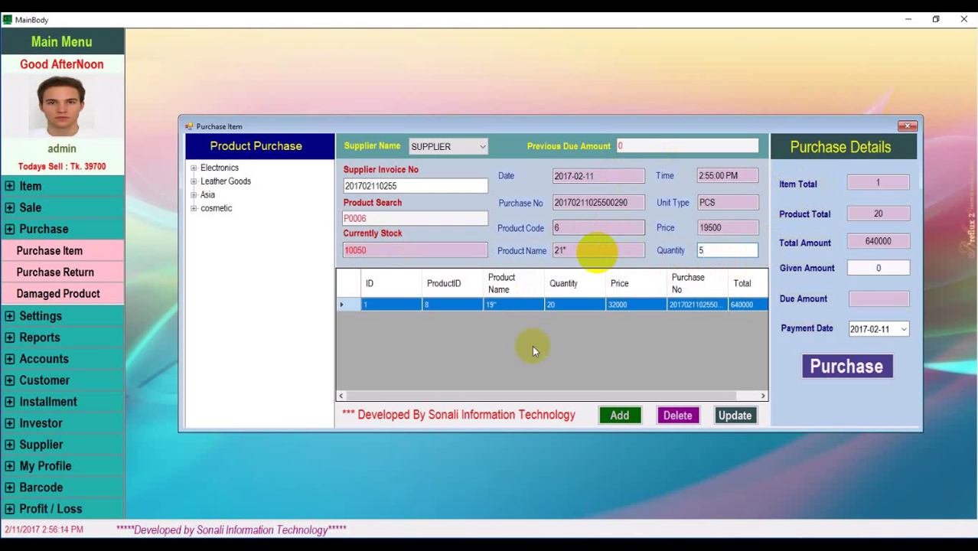
pyautogui.click(620, 414)
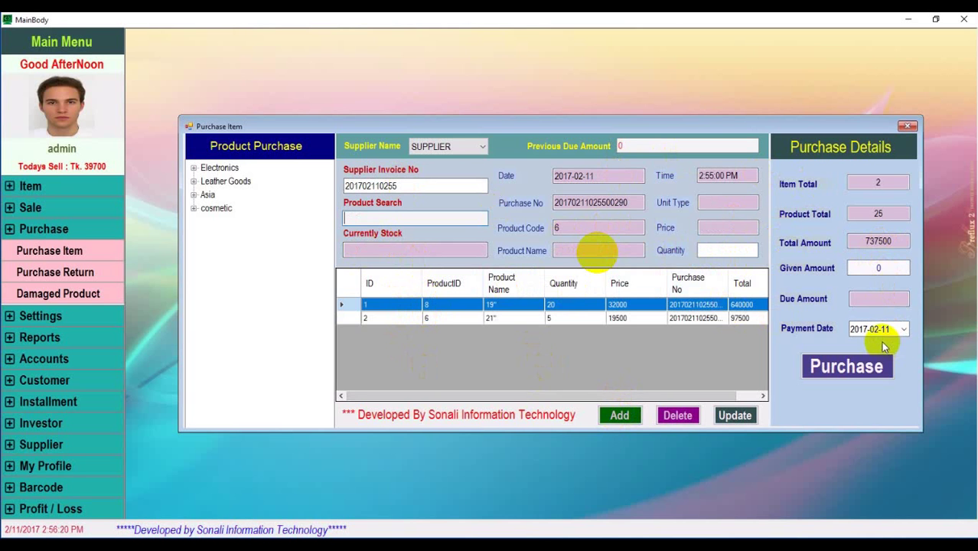
# Save the two-item purchase totalling 737500, confirm it, and close the form
pyautogui.click(845, 366)
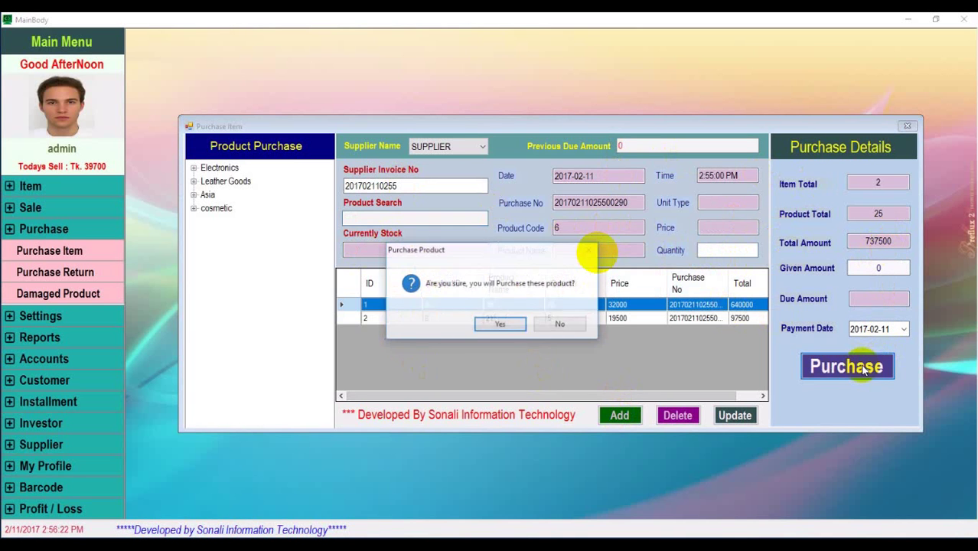
pyautogui.click(501, 324)
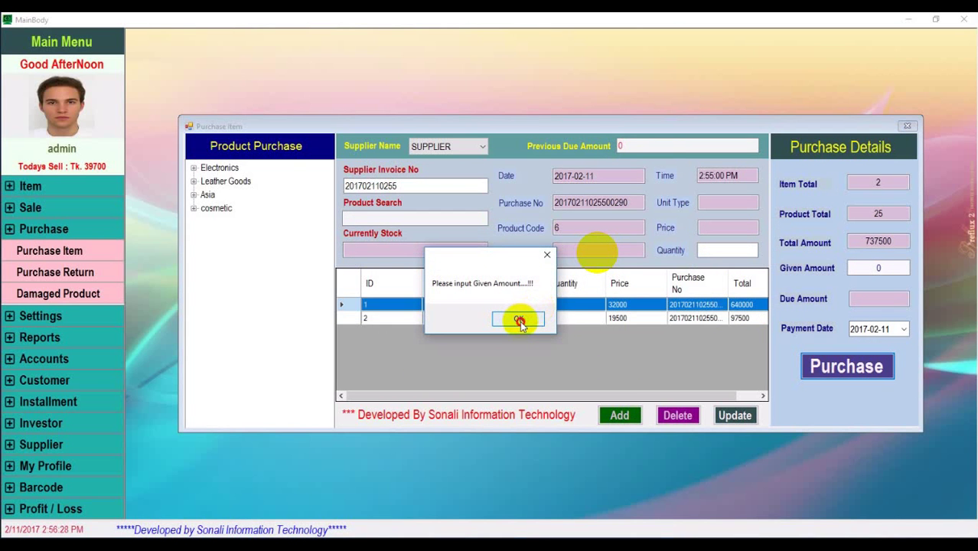
pyautogui.click(520, 321)
pyautogui.click(520, 320)
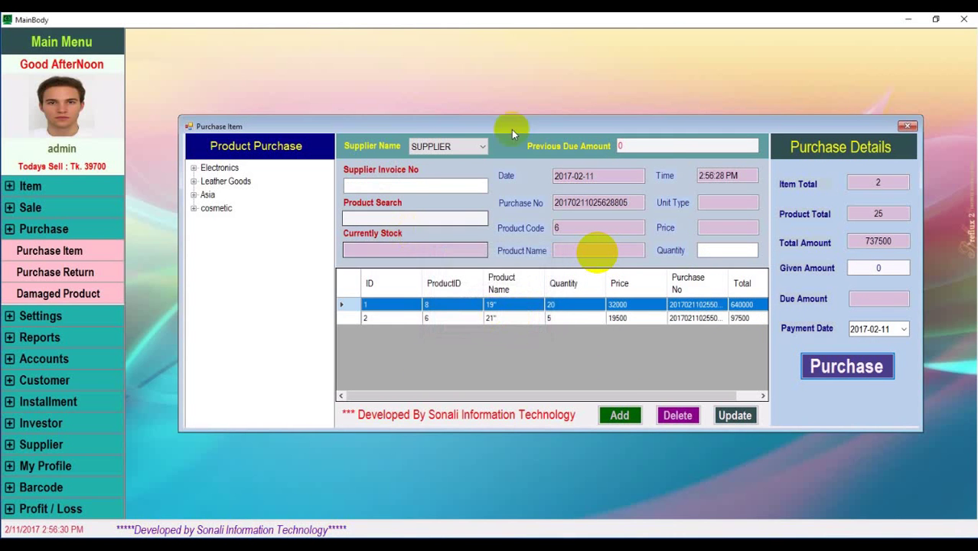
pyautogui.click(906, 127)
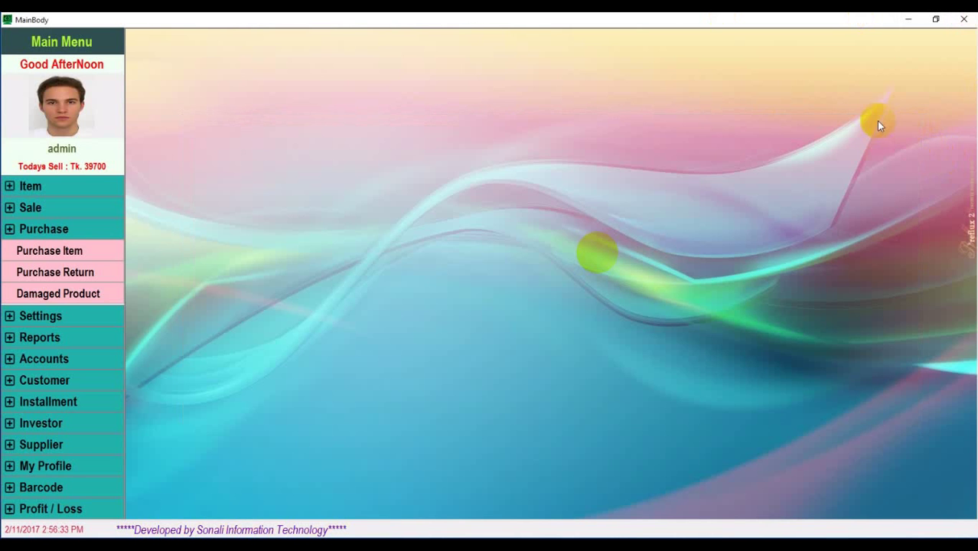
# Open the Purchase Return window, re-centre it on screen, and expand Settings in the menu
pyautogui.click(65, 273)
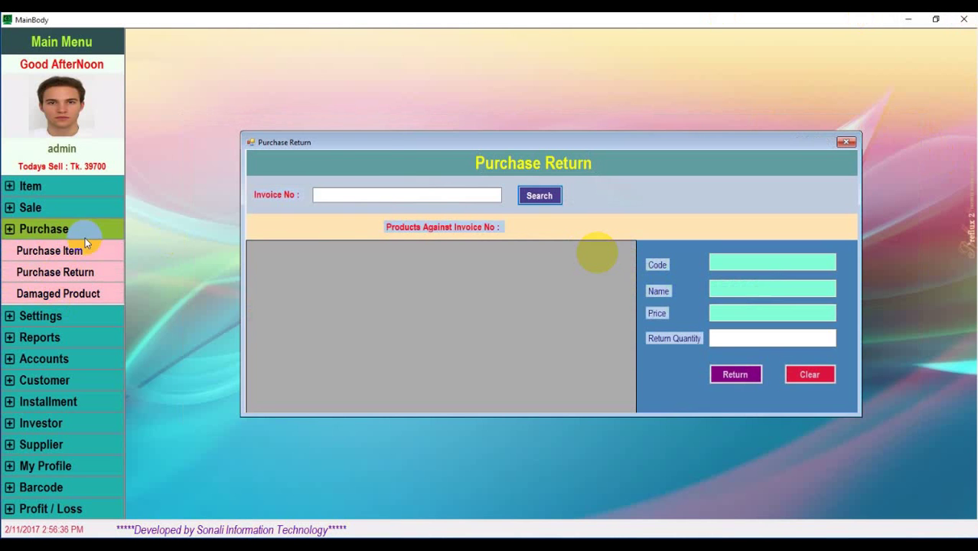
pyautogui.moveTo(420, 140); pyautogui.dragTo(635, 73)
pyautogui.click(530, 133)
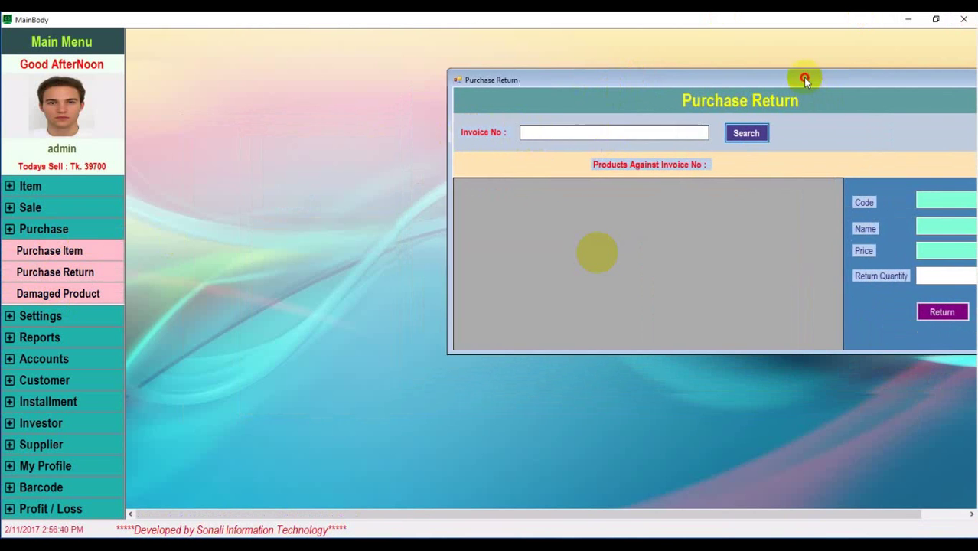
pyautogui.moveTo(805, 76); pyautogui.dragTo(612, 66)
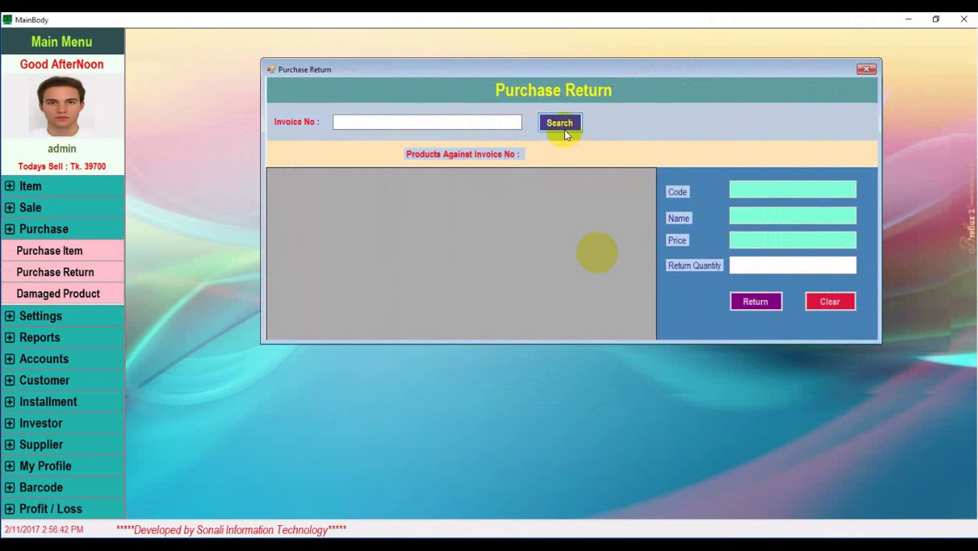
pyautogui.click(42, 319)
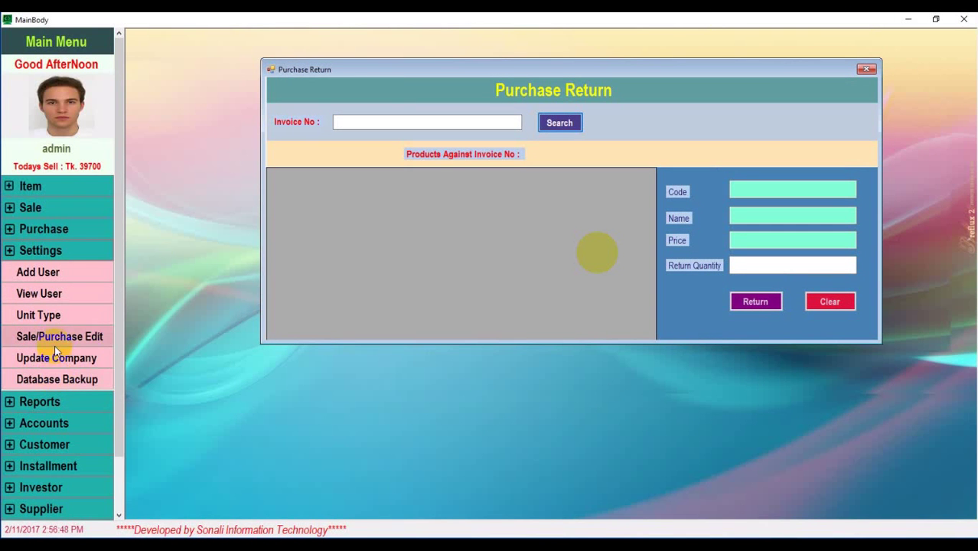
# Open the Purchase Report and load it for the invoice: P0006 (21"), 30 units, 585,000
pyautogui.click(38, 252)
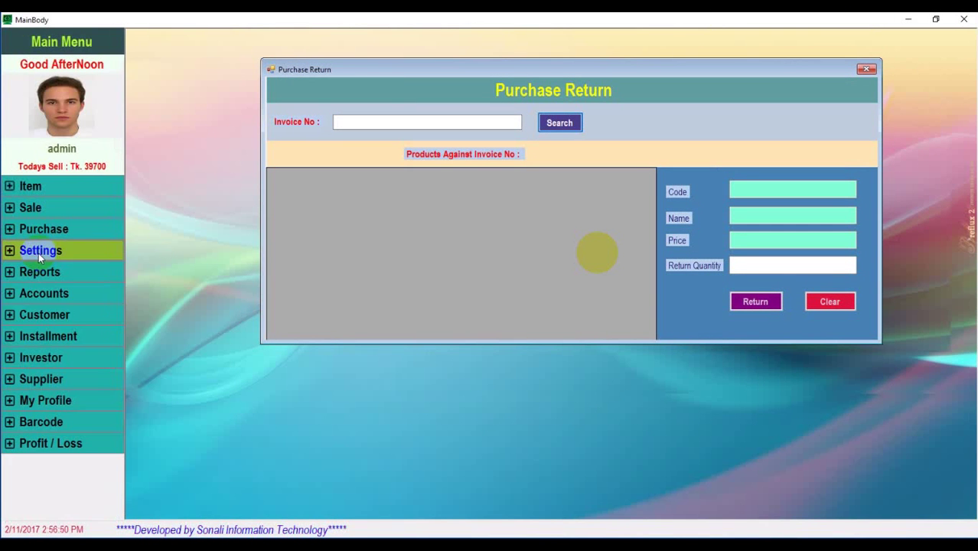
pyautogui.click(40, 277)
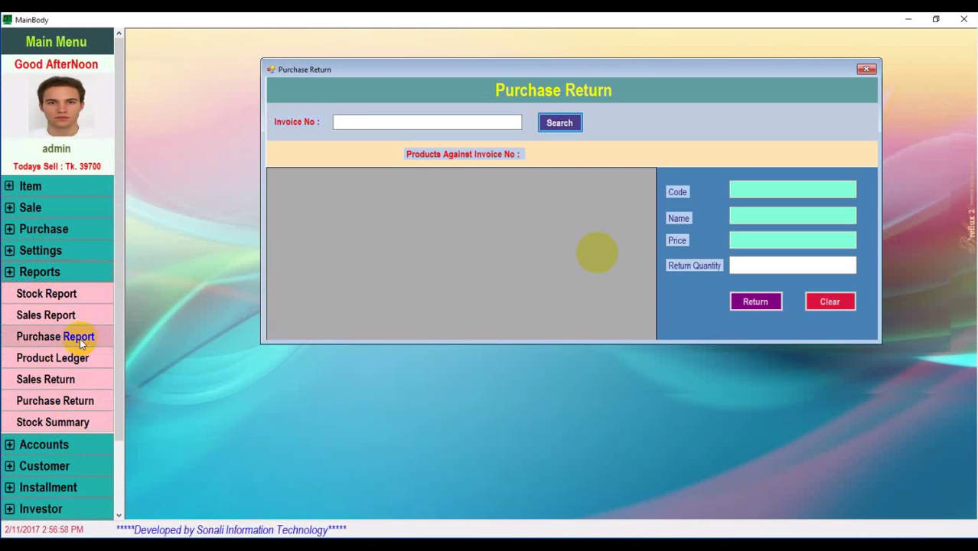
pyautogui.click(76, 337)
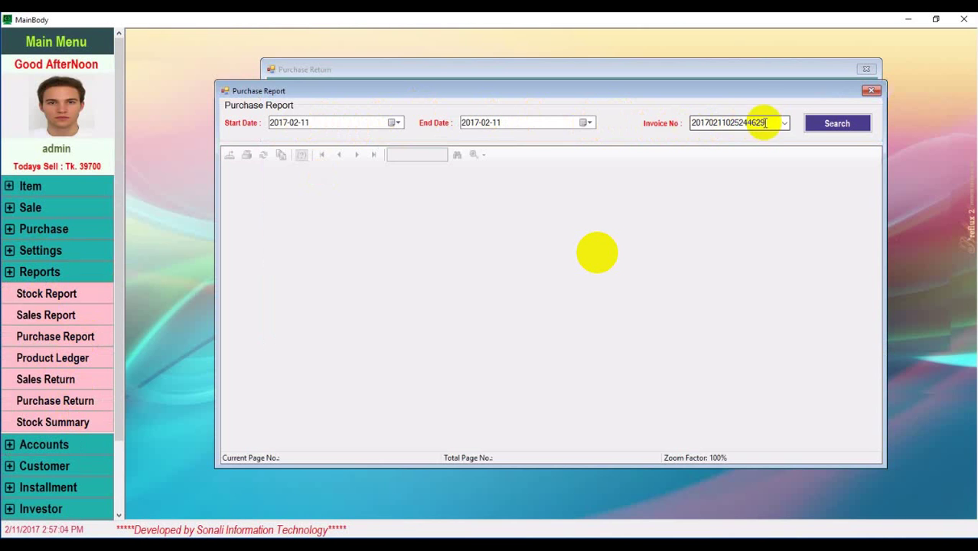
pyautogui.doubleClick(762, 122)
pyautogui.click(784, 123)
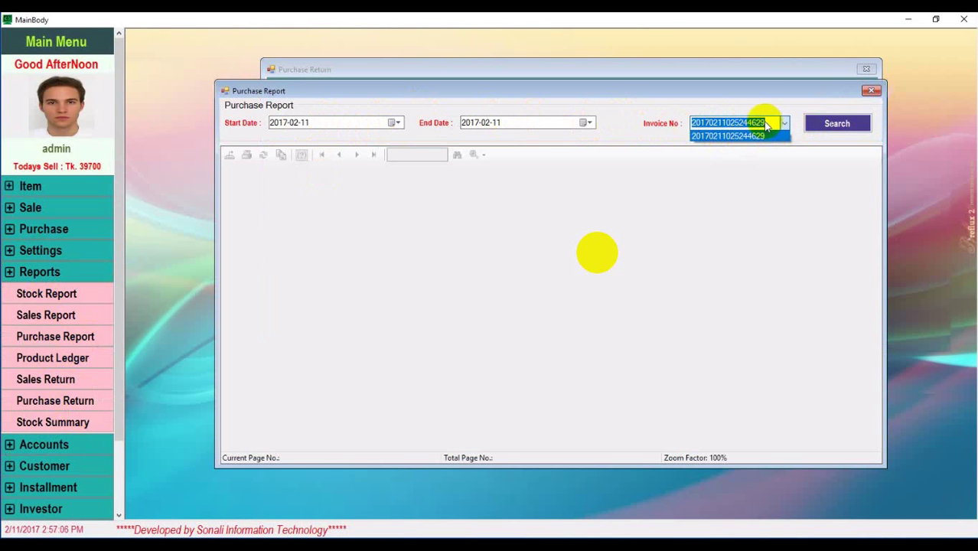
pyautogui.click(827, 125)
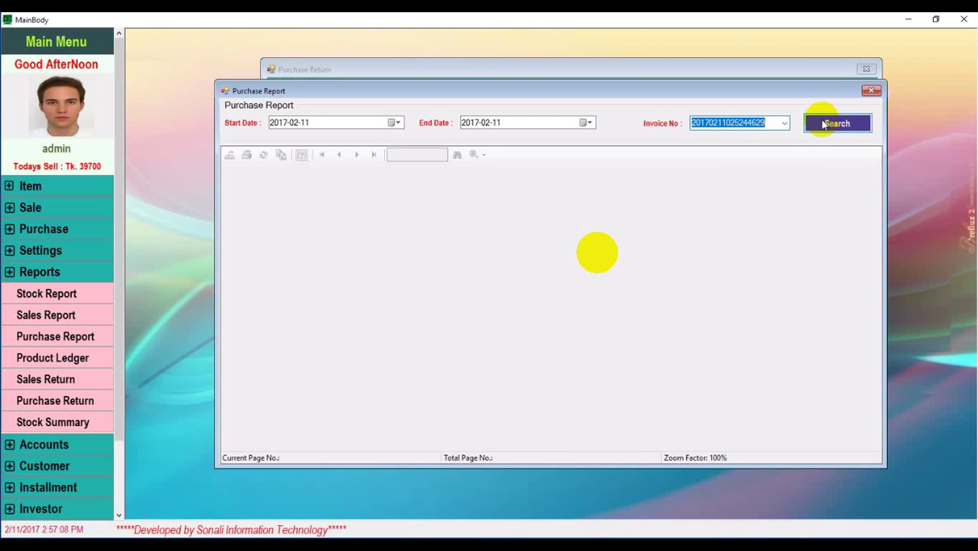
pyautogui.click(836, 126)
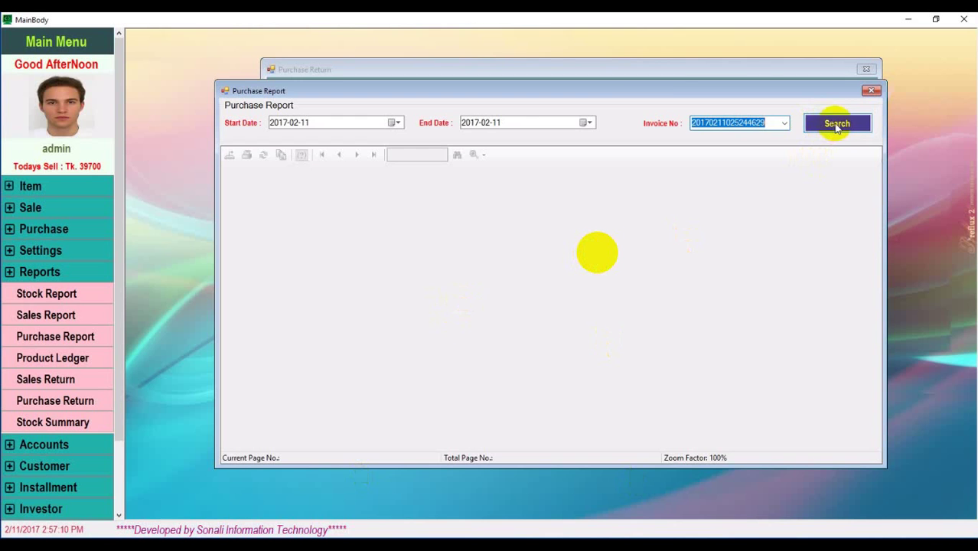
# Reload the report, copy its invoice number, and move the report window aside
pyautogui.moveTo(645, 90); pyautogui.dragTo(680, 105)
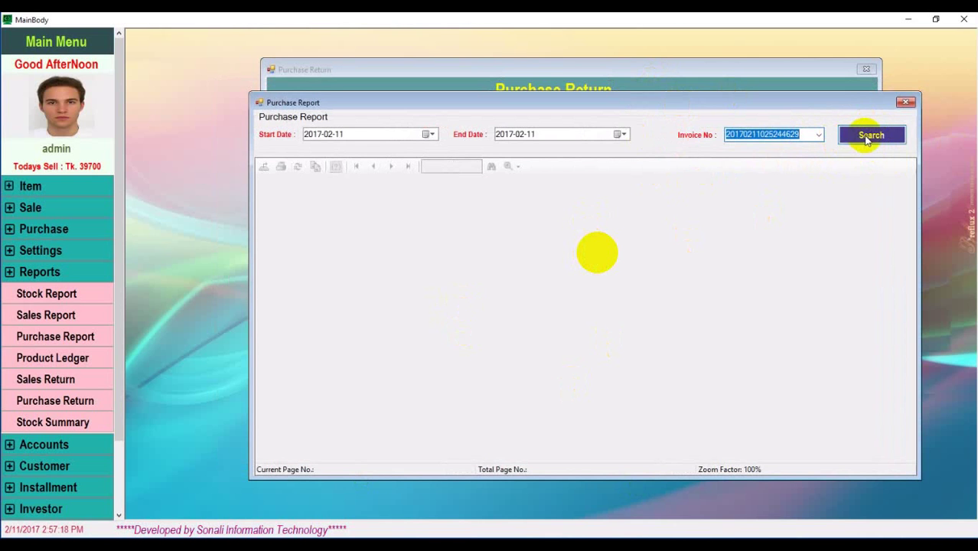
pyautogui.click(870, 136)
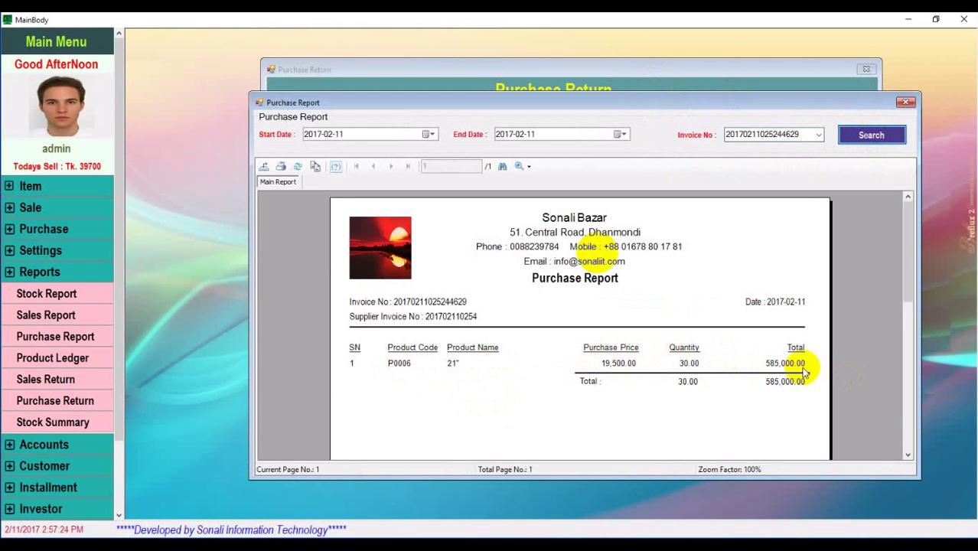
pyautogui.doubleClick(807, 134)
pyautogui.rightClick(799, 136)
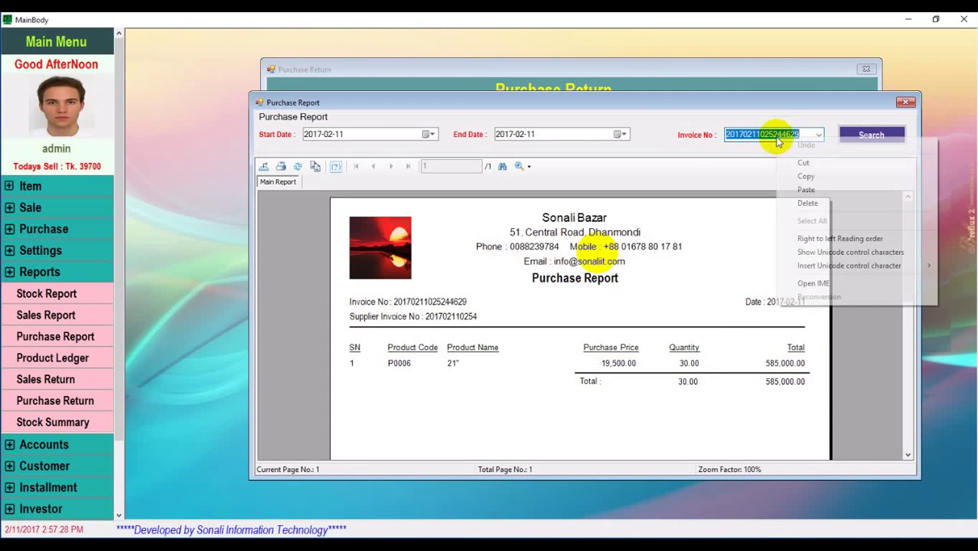
pyautogui.click(800, 176)
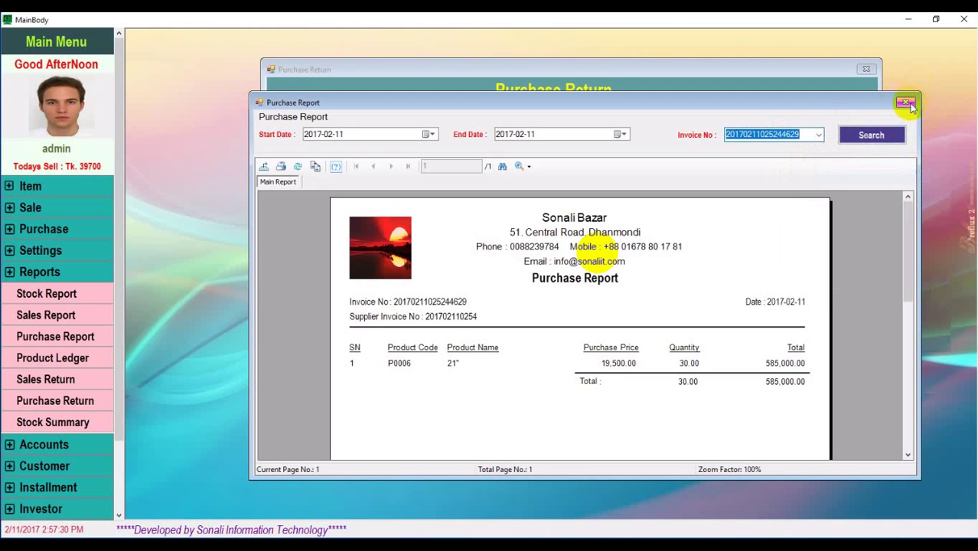
pyautogui.moveTo(819, 98); pyautogui.dragTo(802, 215)
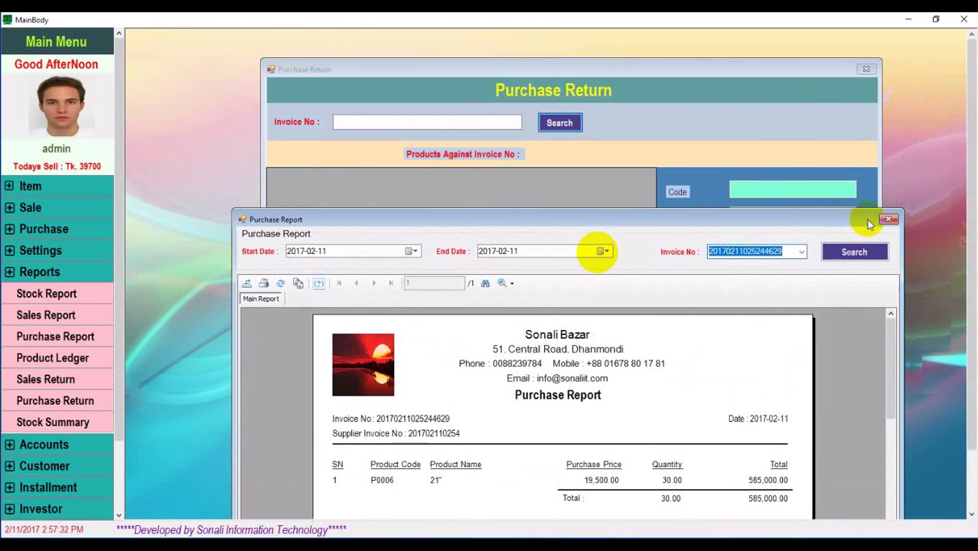
# Close the report, then paste the copied invoice number into Purchase Return and look it up
pyautogui.click(886, 220)
pyautogui.click(434, 129)
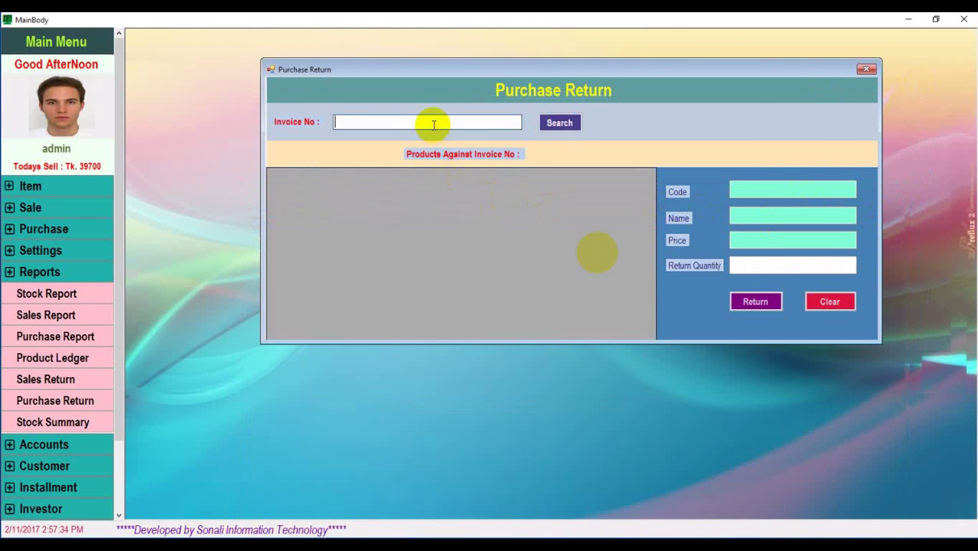
pyautogui.rightClick(432, 130)
pyautogui.click(462, 178)
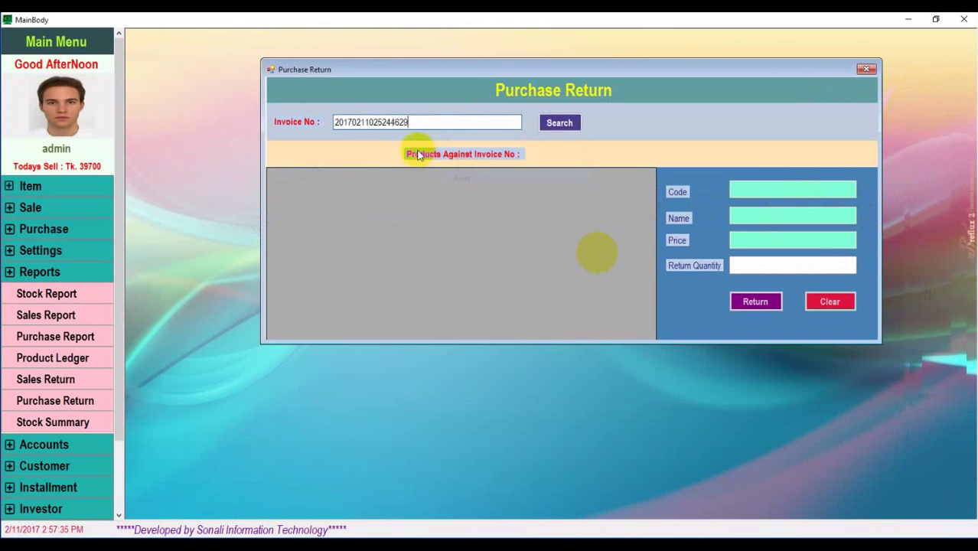
pyautogui.click(569, 128)
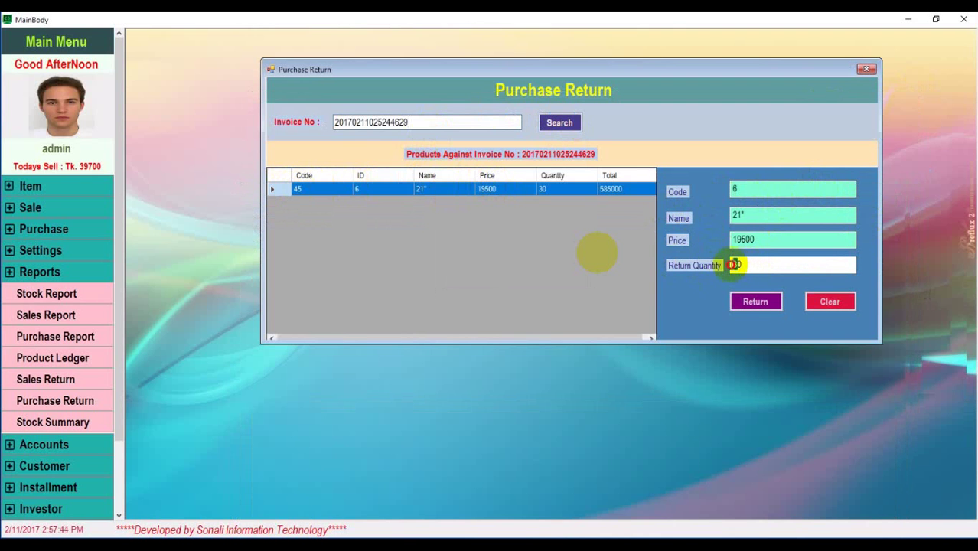
# Return 10 units of the 21" product, confirm it, and close the Purchase Return form
pyautogui.write('1')
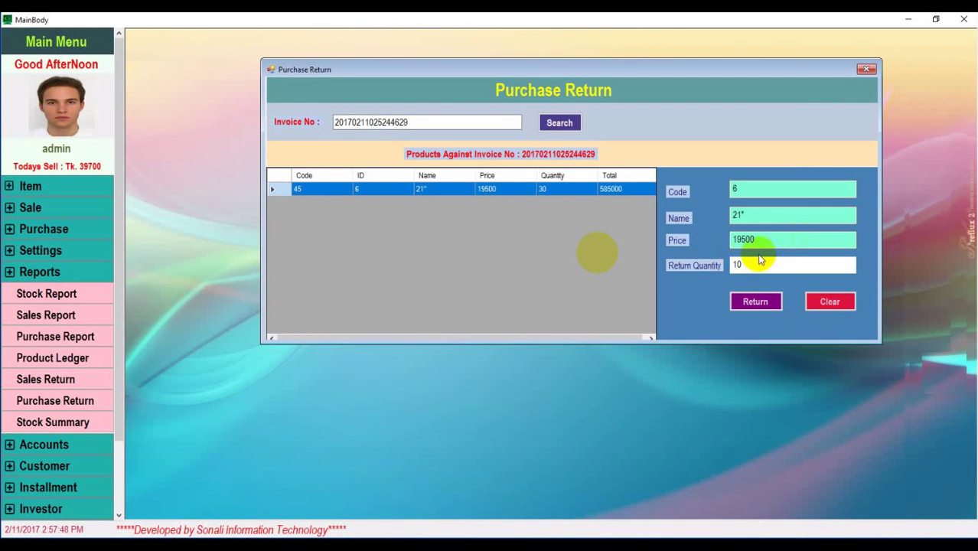
pyautogui.click(768, 306)
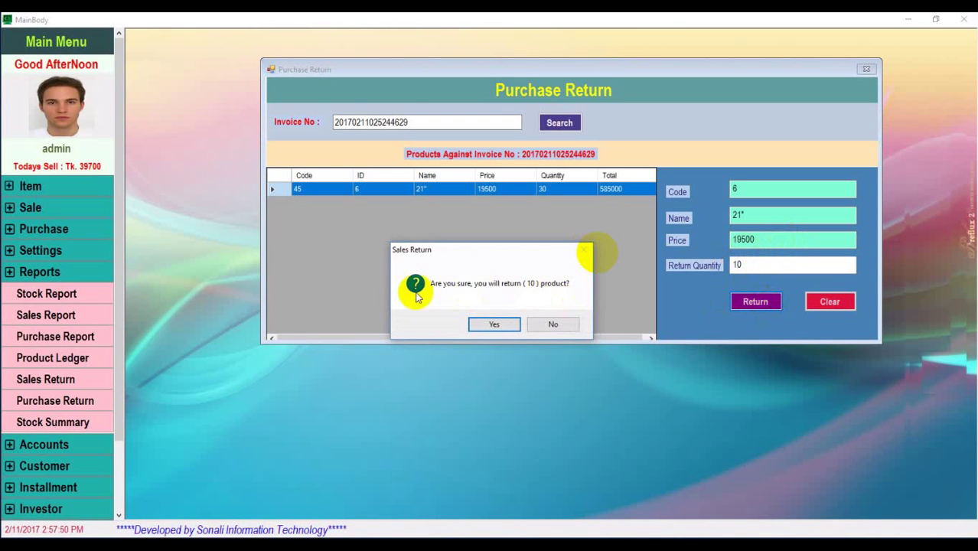
pyautogui.click(497, 324)
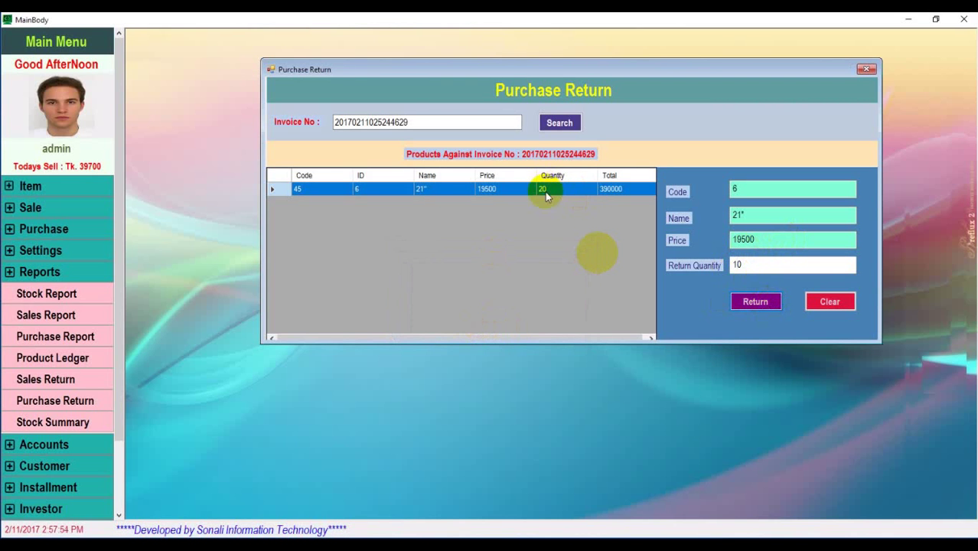
pyautogui.click(867, 71)
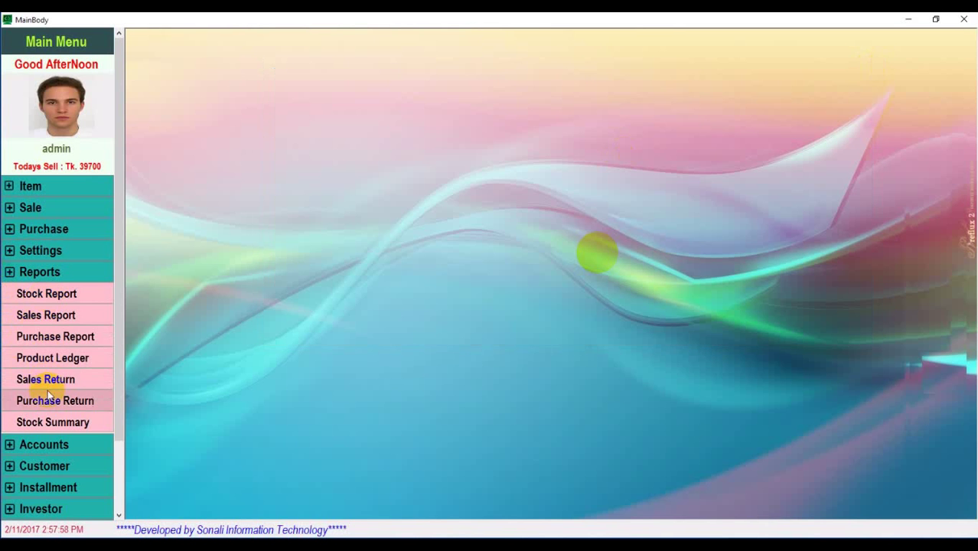
# Open the Purchase Report for the invoice with dates 2017-02-02 to 2017-02-08
pyautogui.click(84, 341)
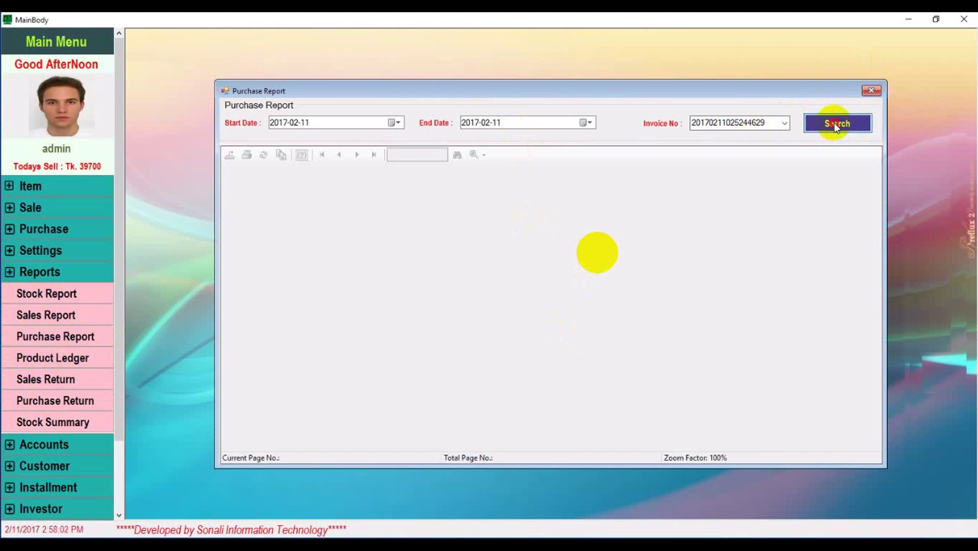
pyautogui.click(836, 123)
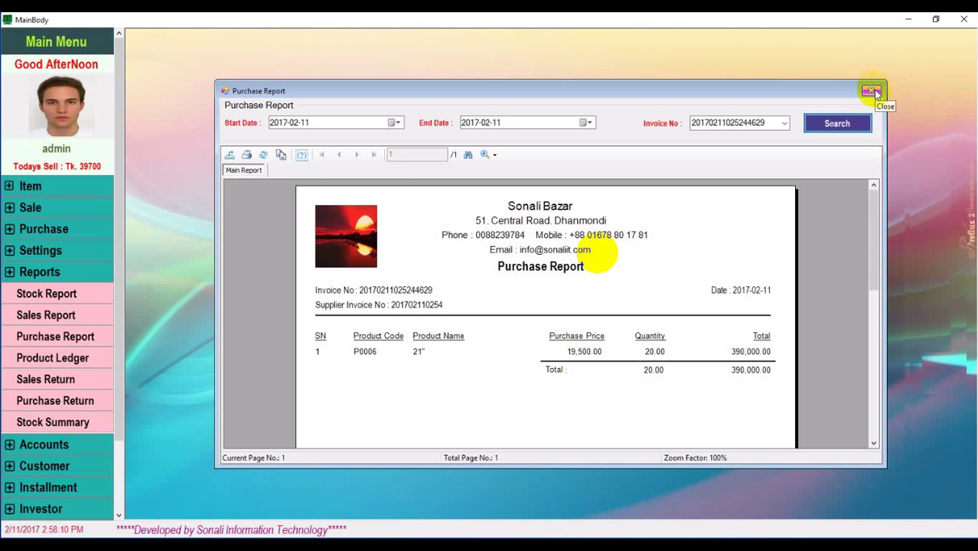
pyautogui.click(395, 123)
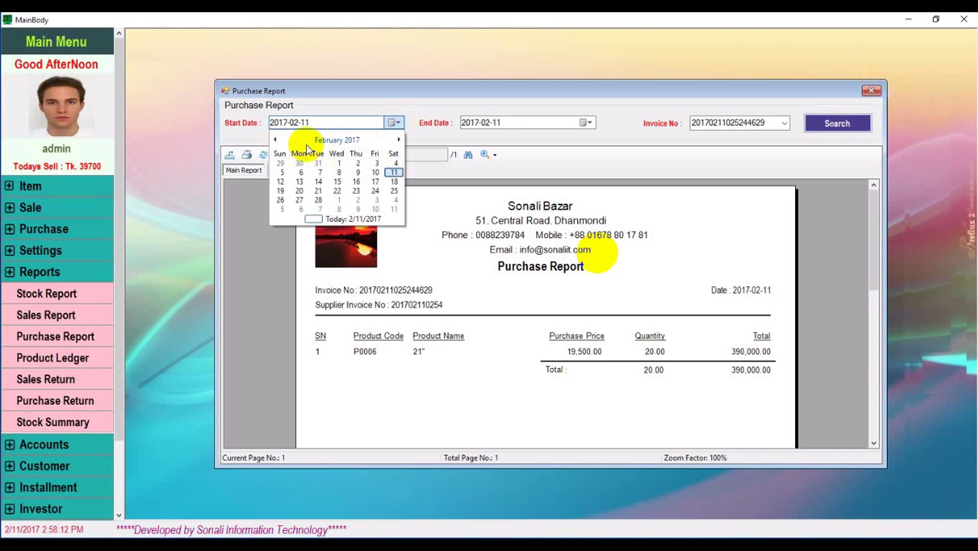
pyautogui.click(356, 163)
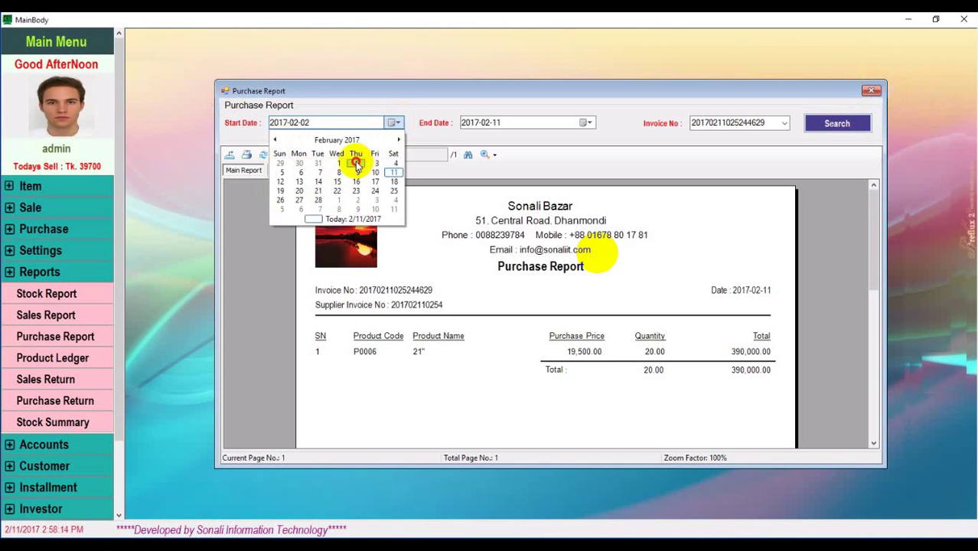
pyautogui.click(587, 124)
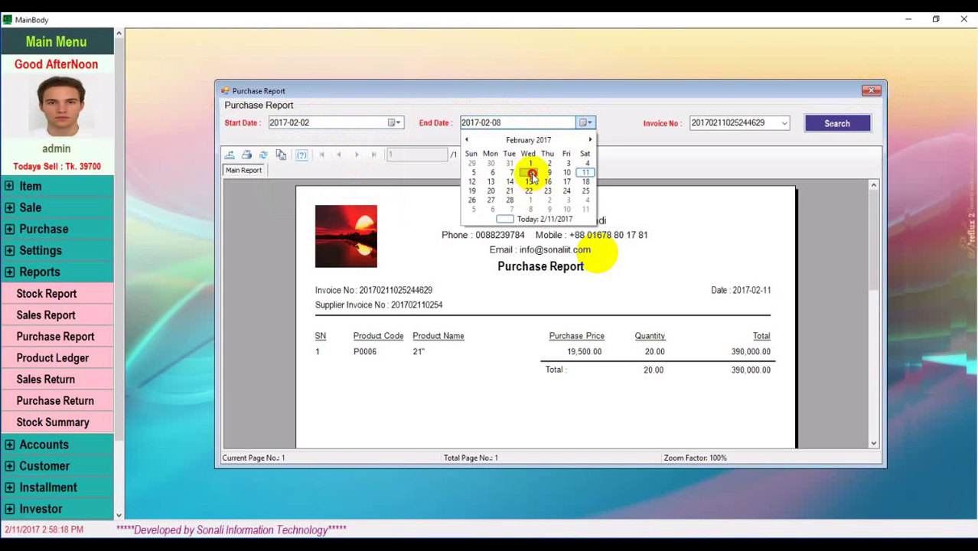
pyautogui.click(531, 174)
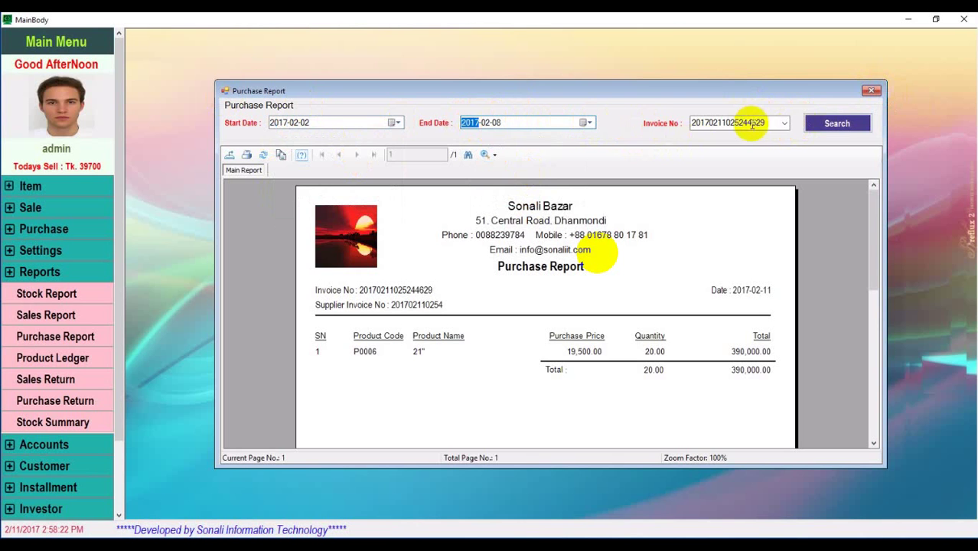
# Rerun the report, showing 20 units totalling 390,000, then close it
pyautogui.click(783, 122)
pyautogui.click(603, 124)
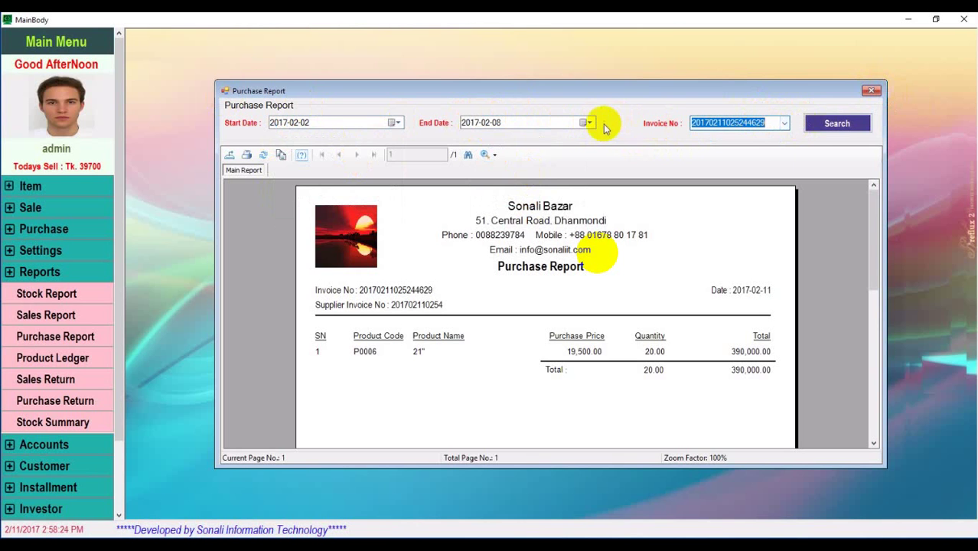
pyautogui.click(592, 143)
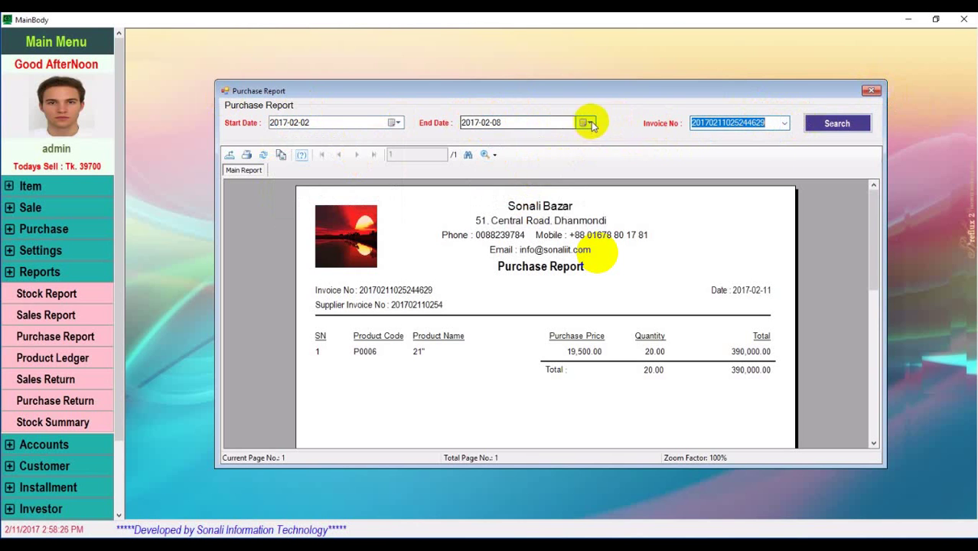
pyautogui.click(857, 124)
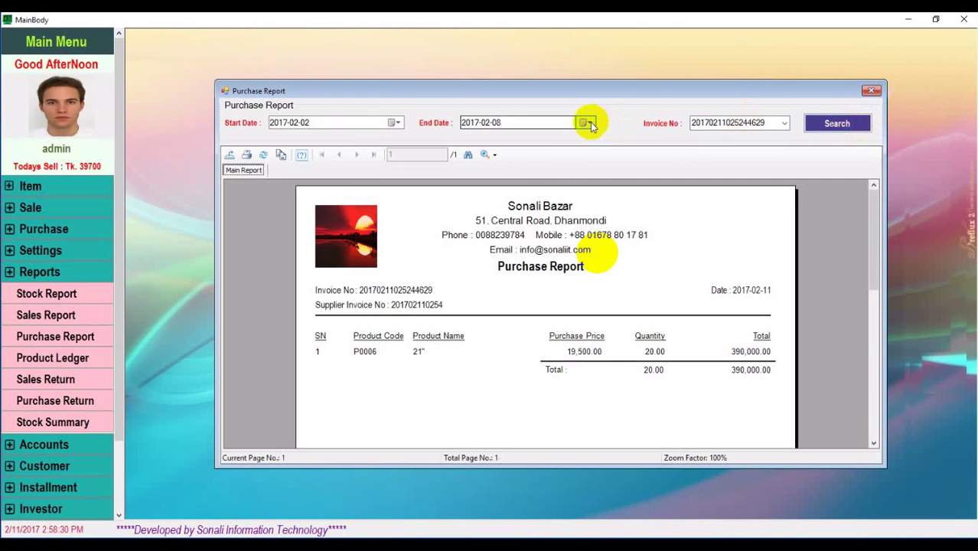
pyautogui.click(870, 91)
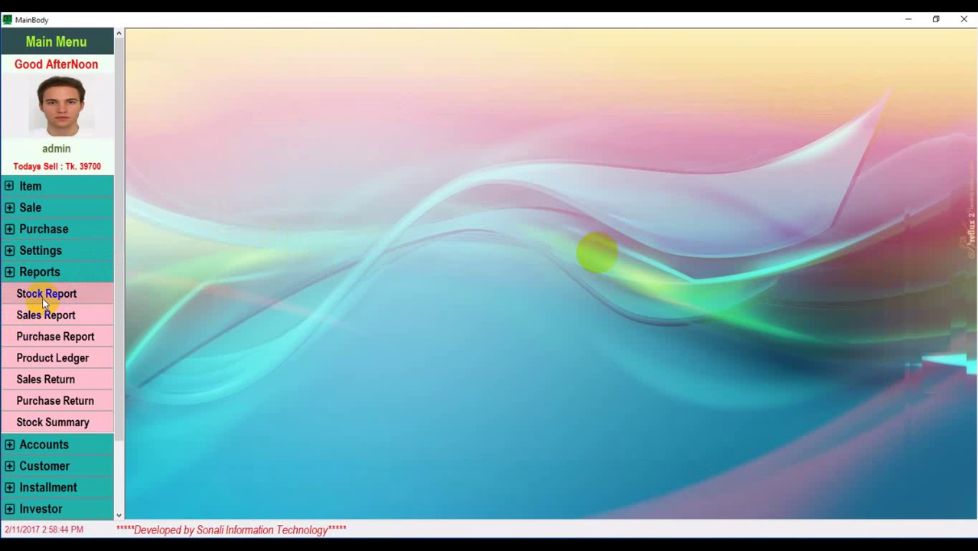
# Expand the Purchase menu section, briefly opening and closing Purchase Item and Purchase Return
pyautogui.click(31, 208)
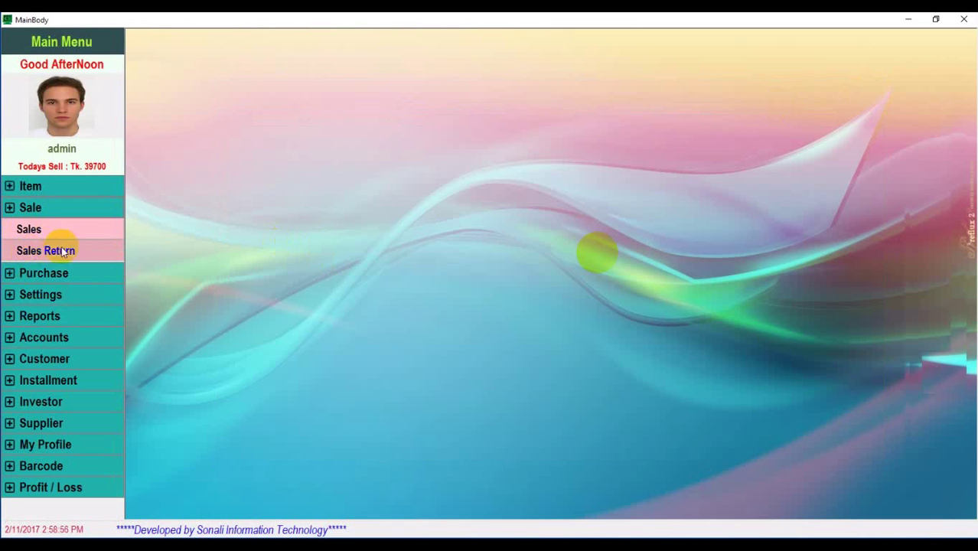
pyautogui.click(16, 208)
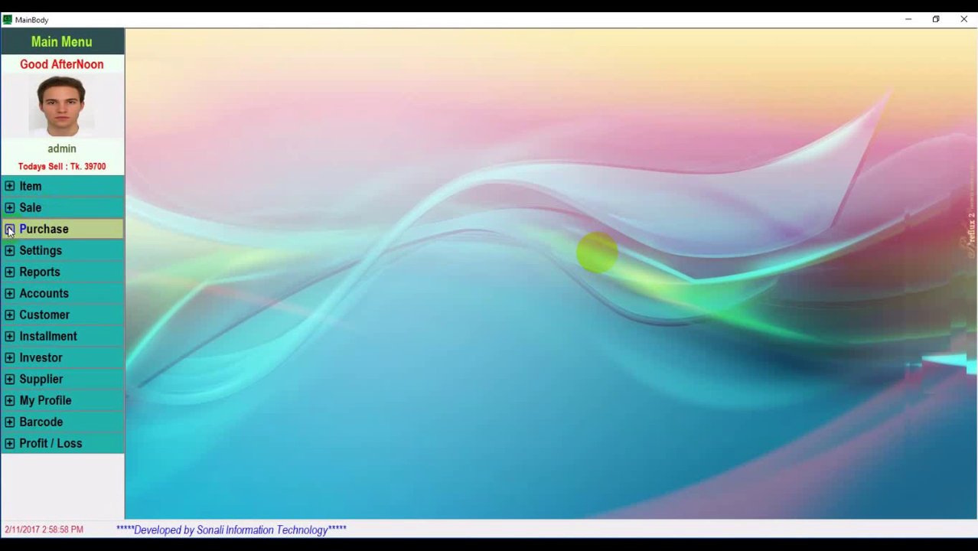
pyautogui.click(111, 232)
pyautogui.click(52, 252)
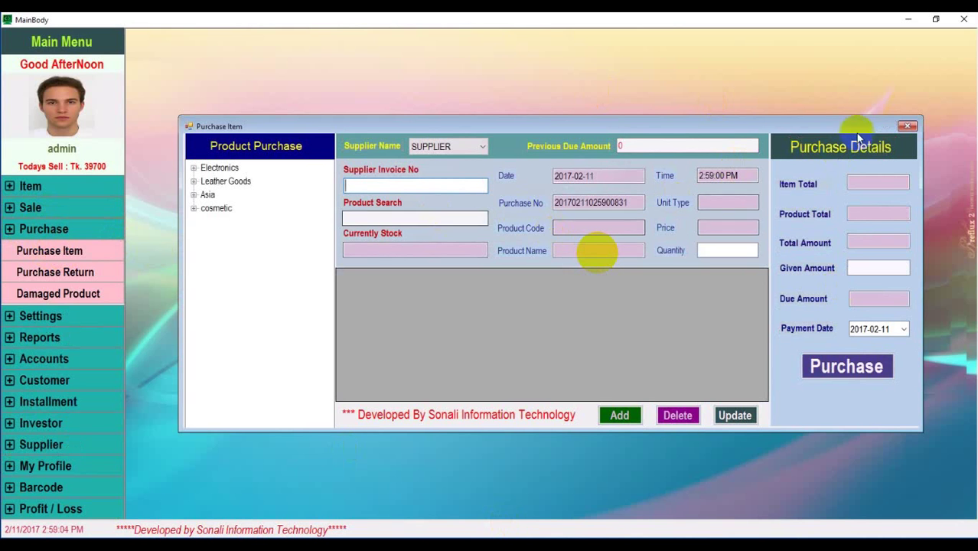
pyautogui.click(911, 124)
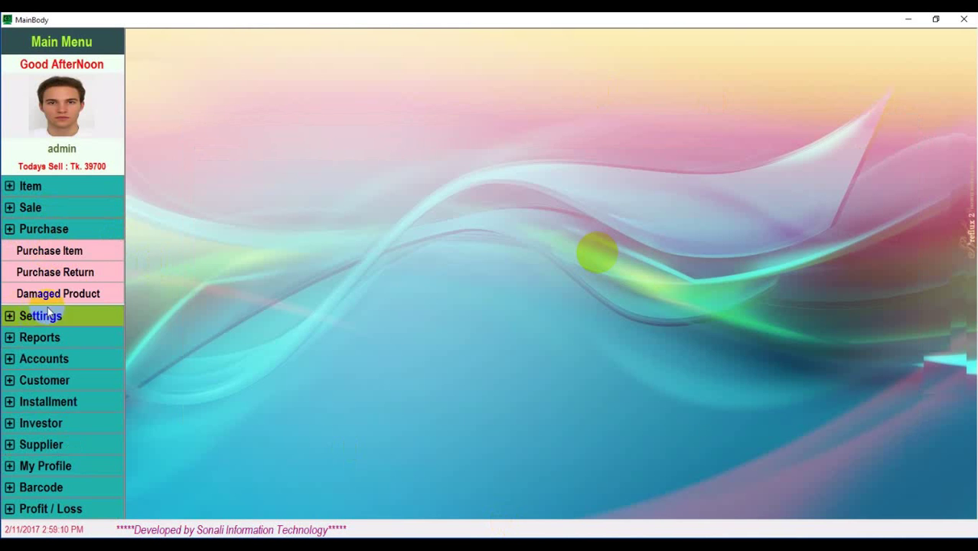
pyautogui.click(80, 271)
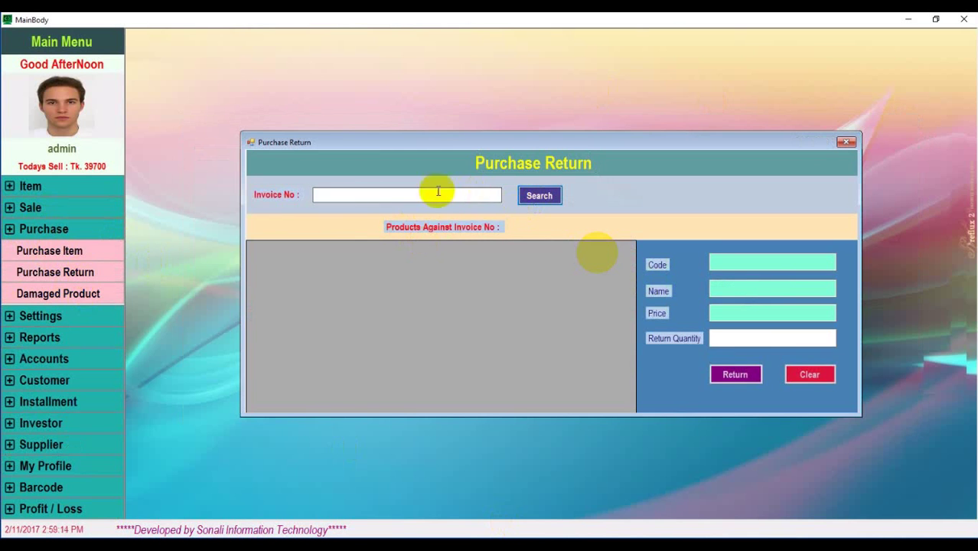
pyautogui.click(847, 142)
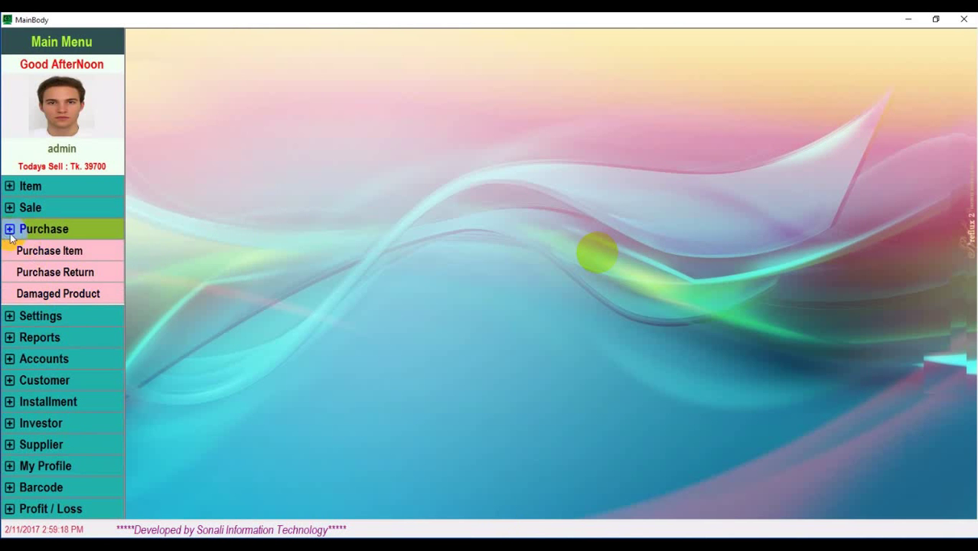
# Open Add User and enter the new user's name, address, mobile number and e-mail
pyautogui.click(11, 320)
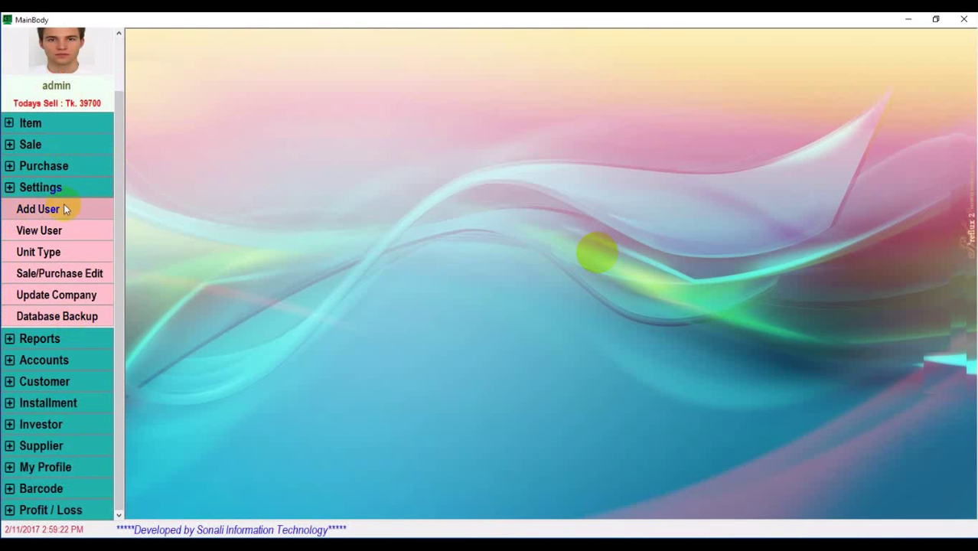
pyautogui.click(44, 209)
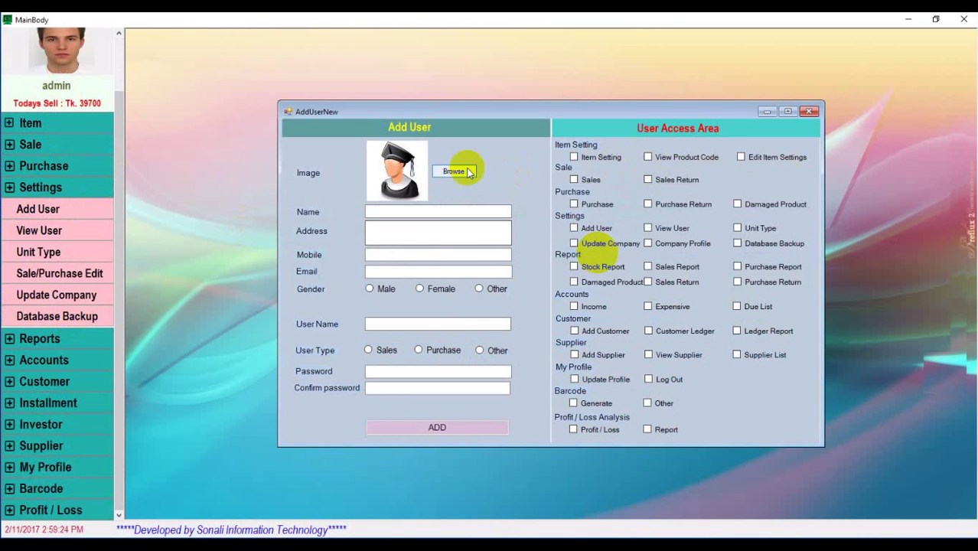
pyautogui.click(413, 213)
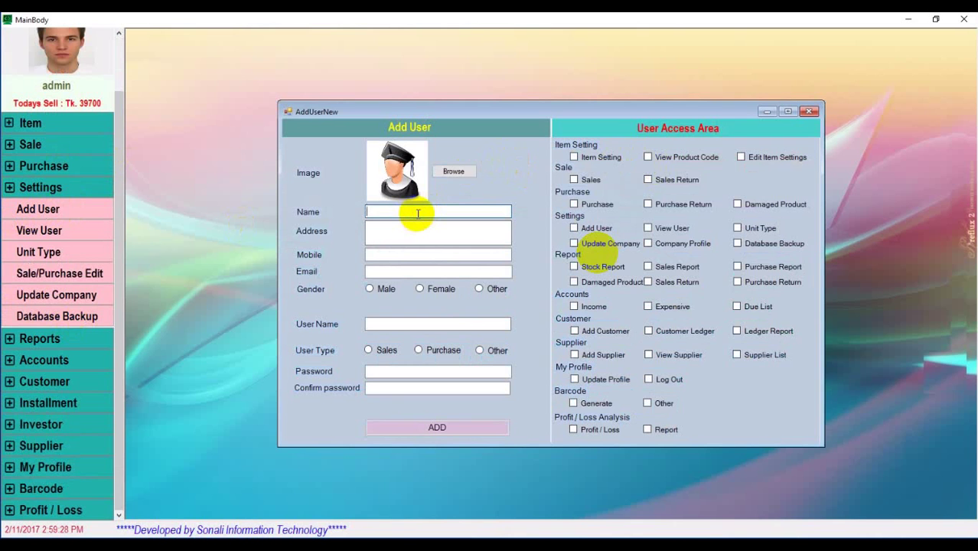
pyautogui.write('Mohon')
pyautogui.click(401, 232)
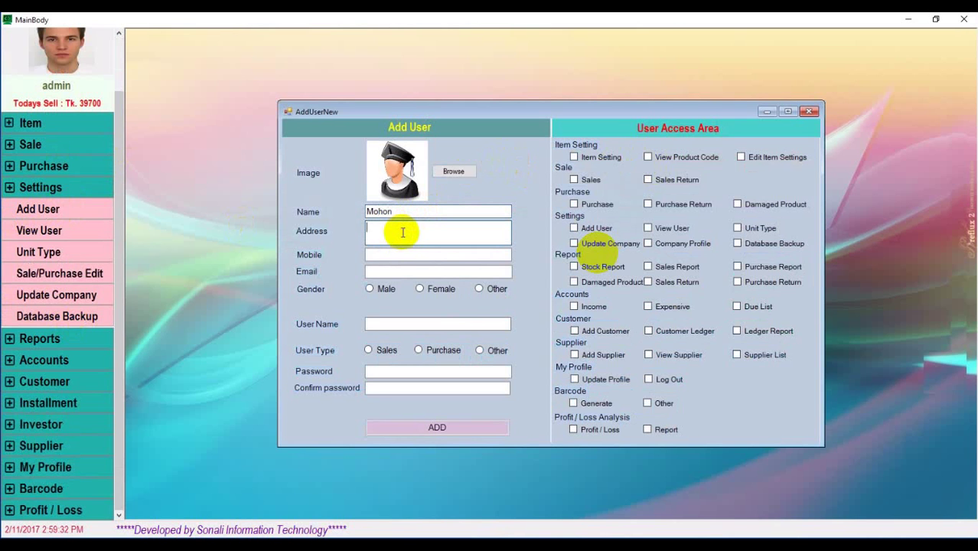
pyautogui.write('Dd')
pyautogui.write('aka')
pyautogui.click(415, 255)
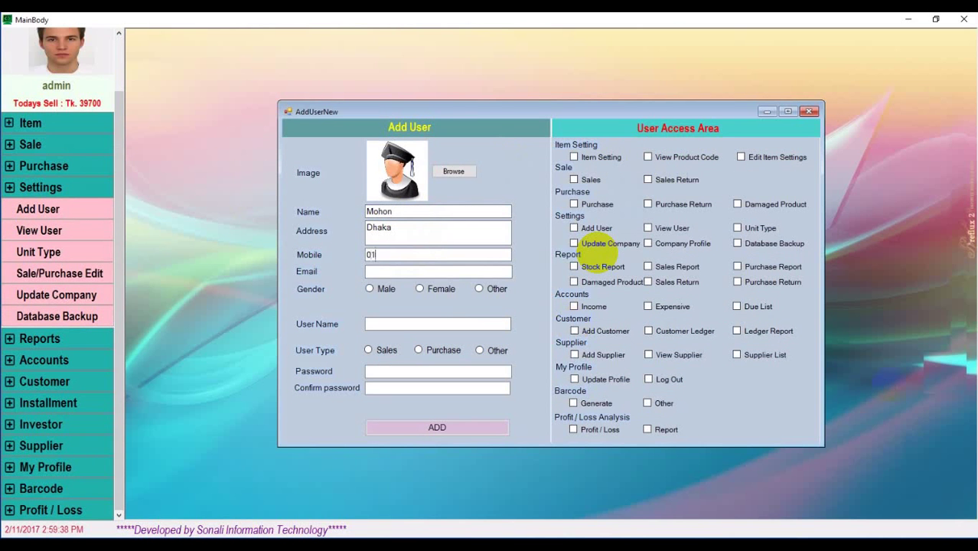
pyautogui.click(386, 271)
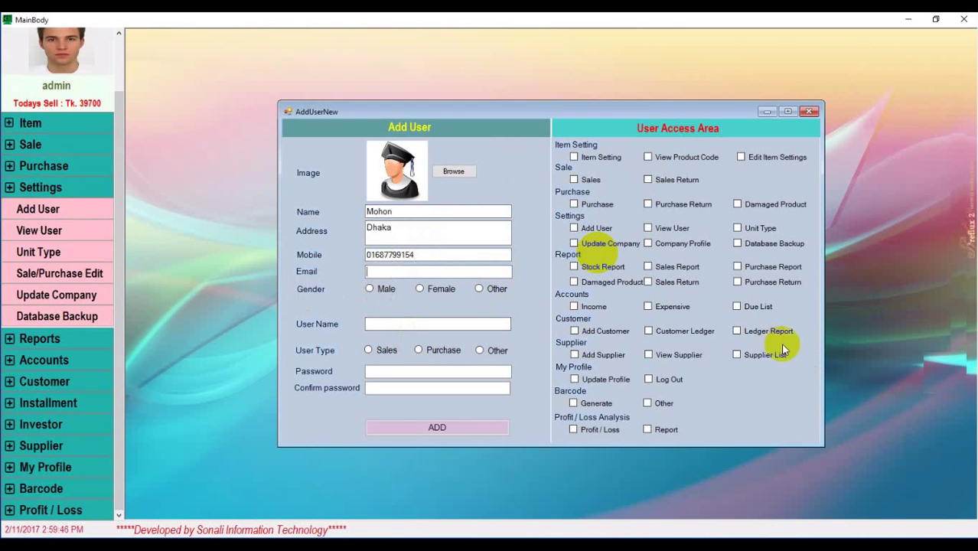
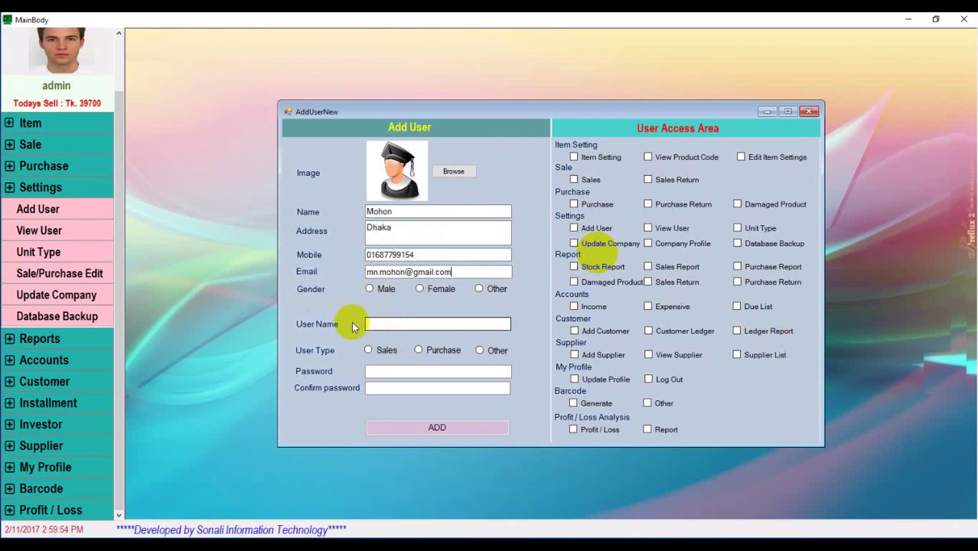
# Set gender Male, enter the login user name, choose type Other, and enter the password twice
pyautogui.click(369, 289)
pyautogui.click(374, 325)
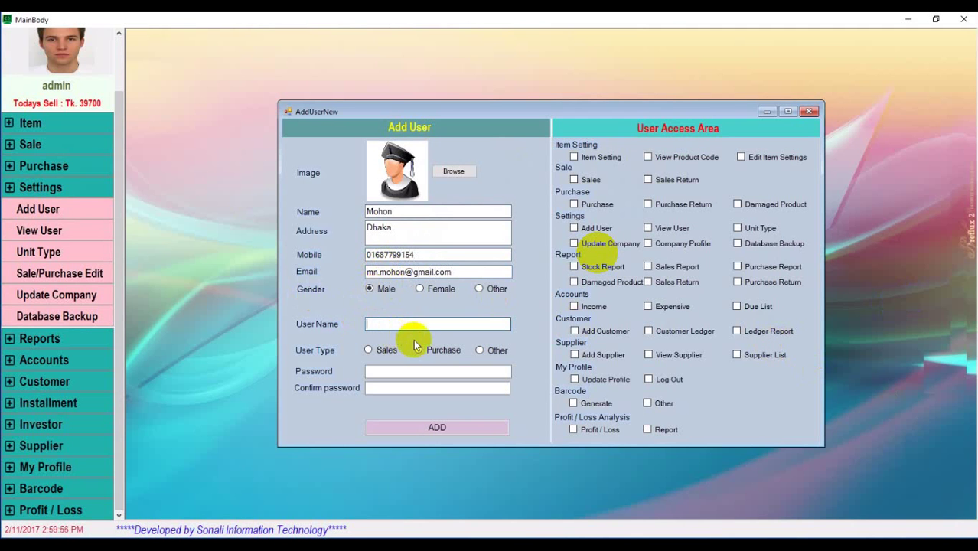
pyautogui.write('mohon')
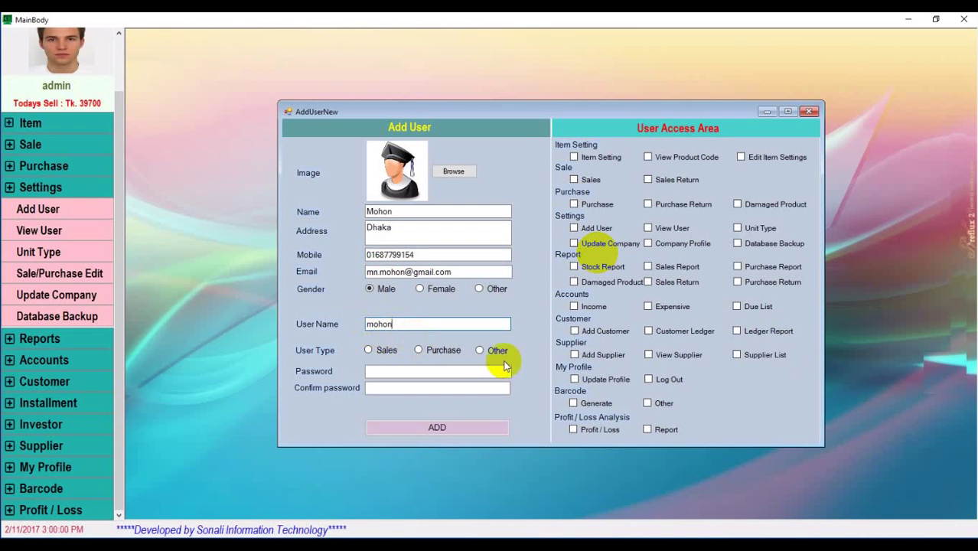
pyautogui.click(480, 352)
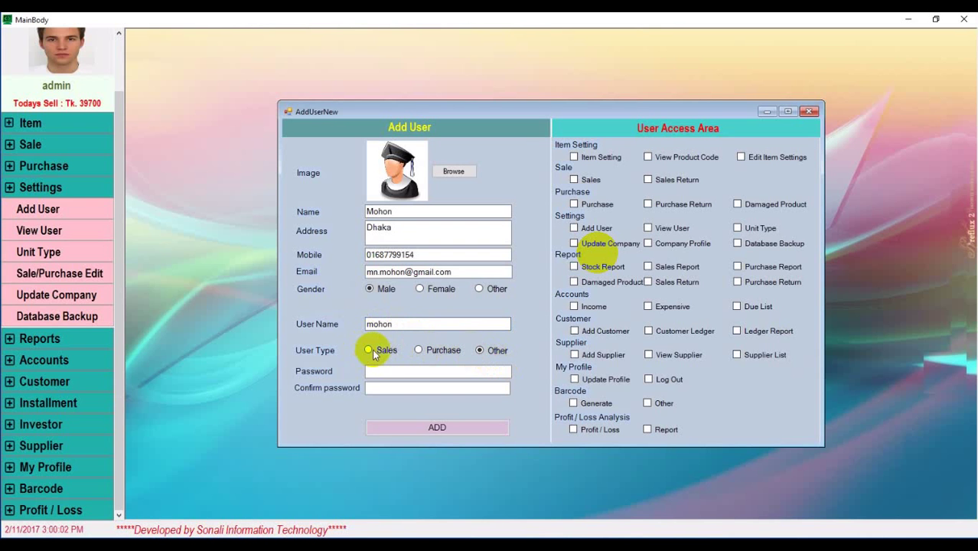
pyautogui.click(490, 375)
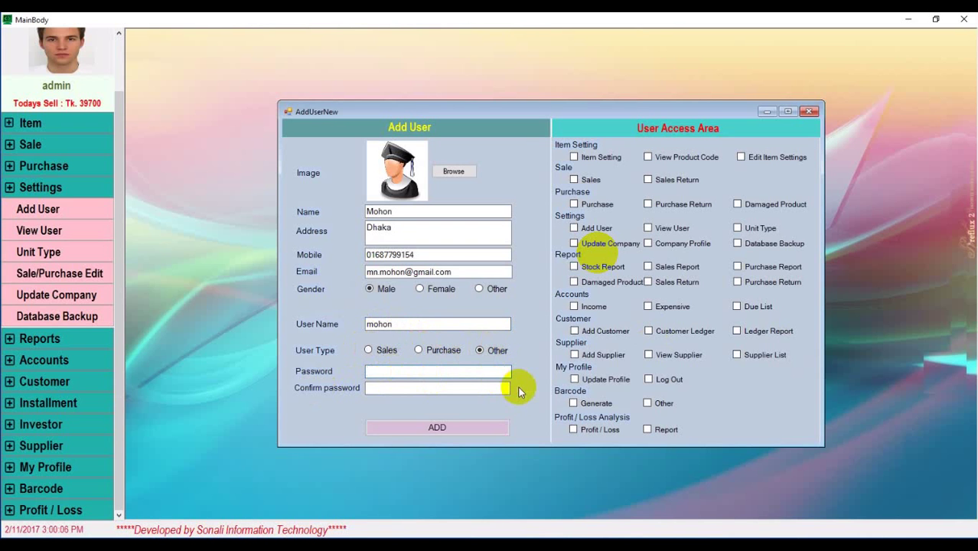
pyautogui.write('***')
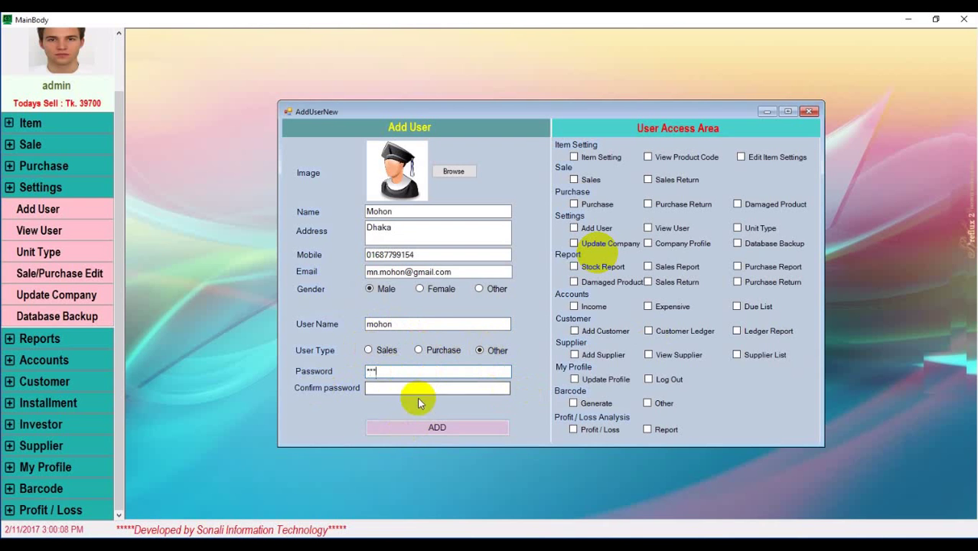
pyautogui.click(419, 388)
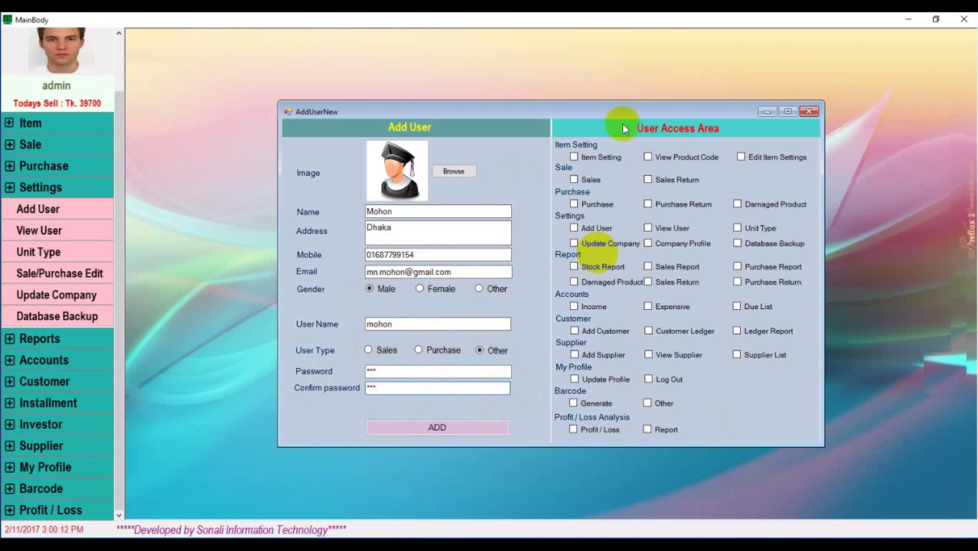
# Grant Item Setting, View Product Code, Edit Item Settings, Sales, View User and Sales Return permissions
pyautogui.click(573, 157)
pyautogui.click(648, 157)
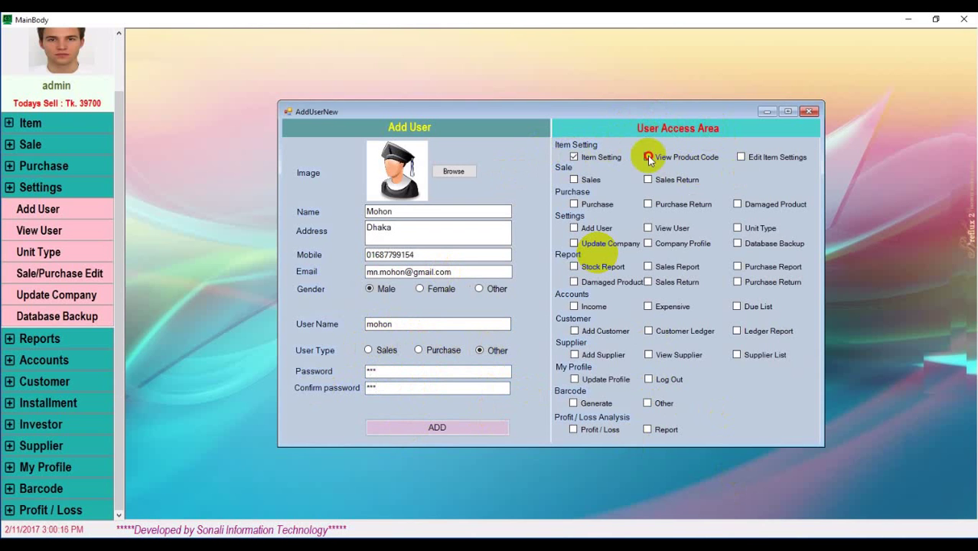
pyautogui.click(740, 157)
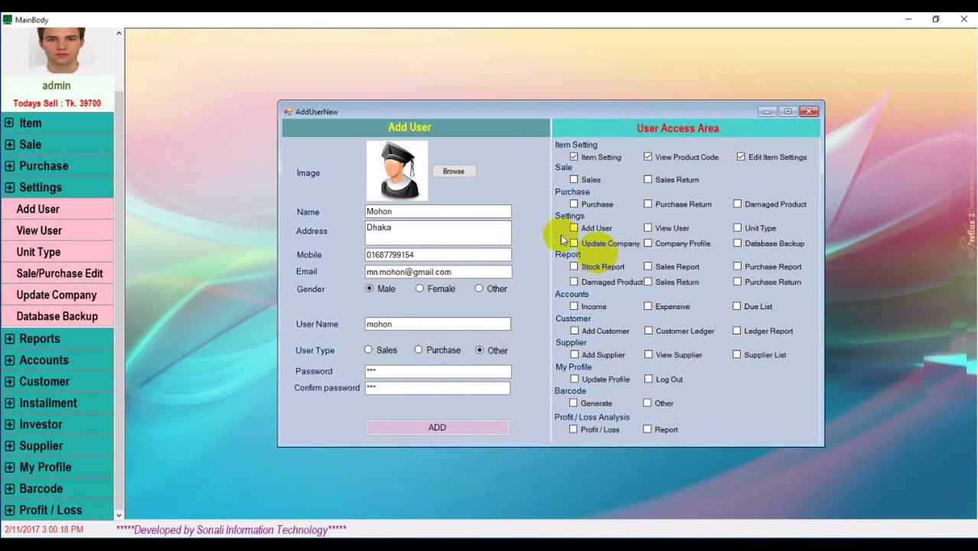
pyautogui.click(574, 180)
pyautogui.click(648, 228)
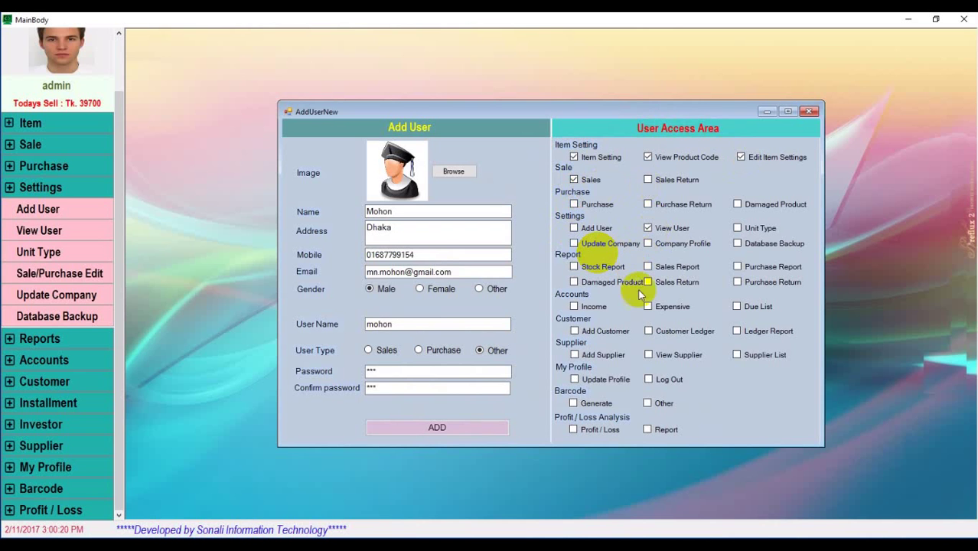
pyautogui.click(648, 282)
# Grant Add Customer and attempt to save the user, dismissing the 'Empty path name' error
pyautogui.click(574, 330)
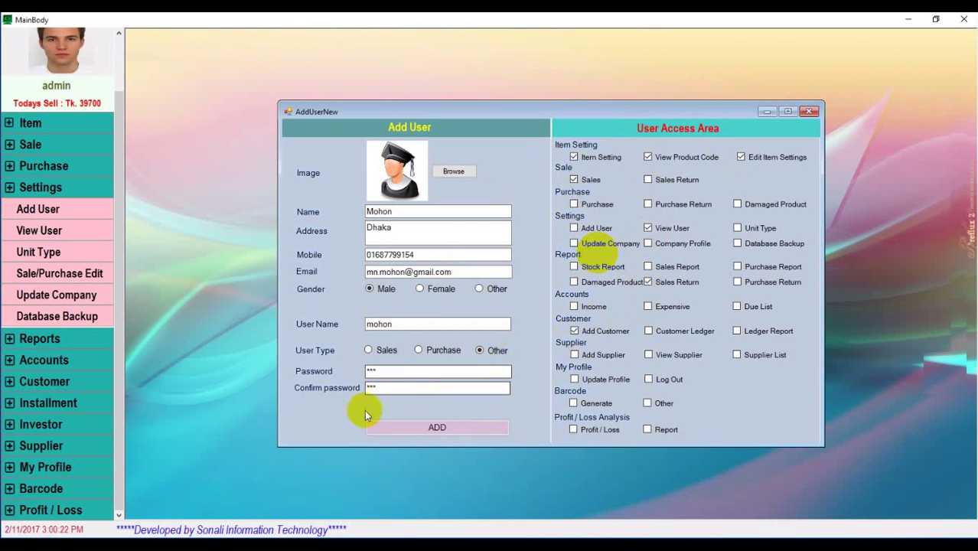
pyautogui.click(457, 428)
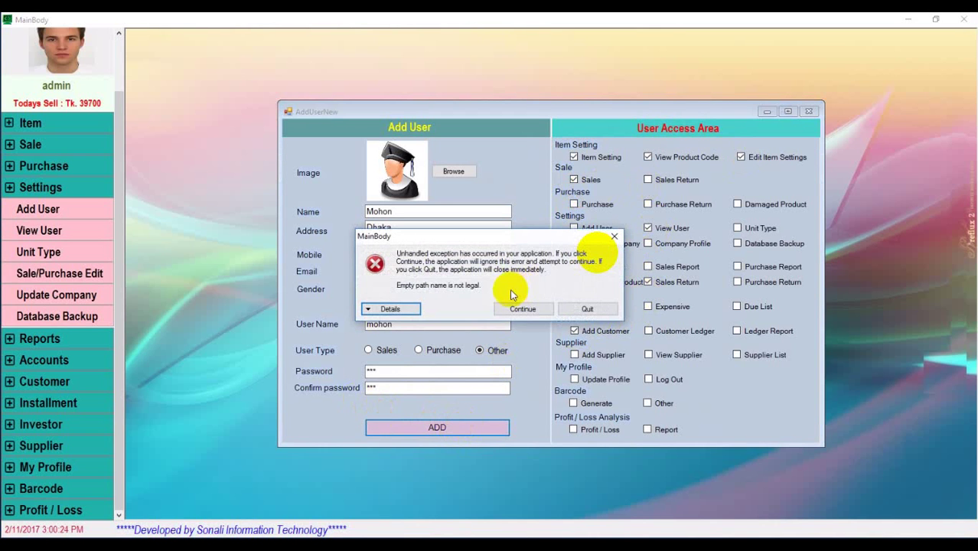
pyautogui.click(615, 238)
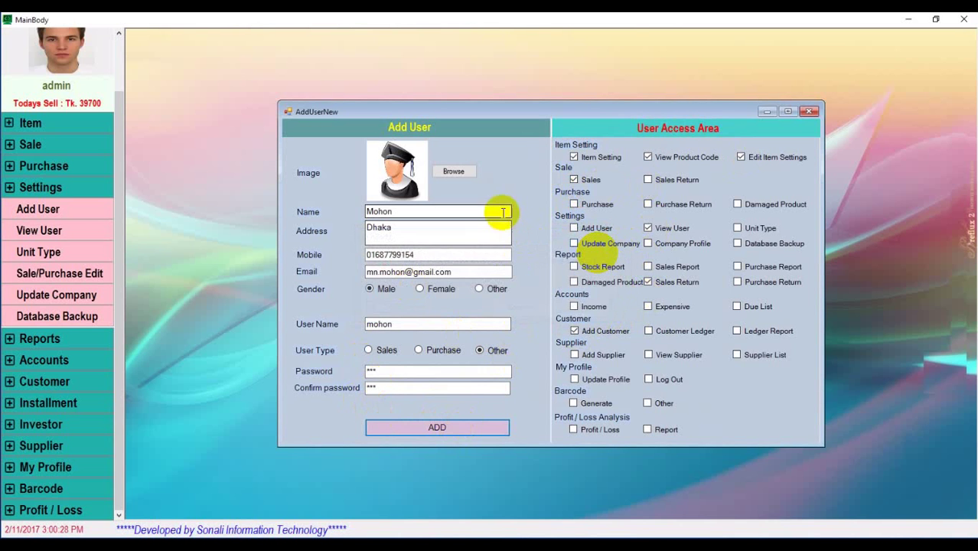
# Retry saving the user twice; when it still fails, quit the program
pyautogui.click(449, 428)
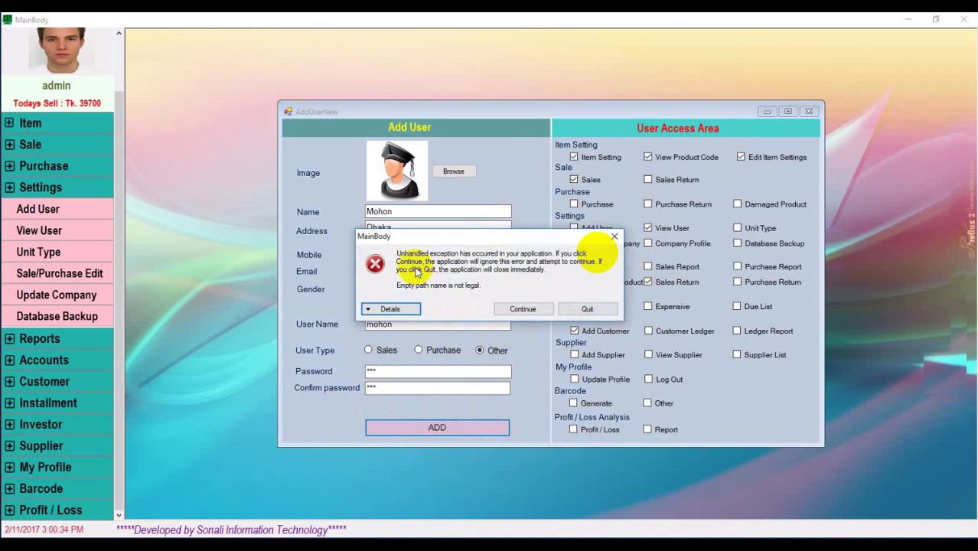
pyautogui.click(690, 323)
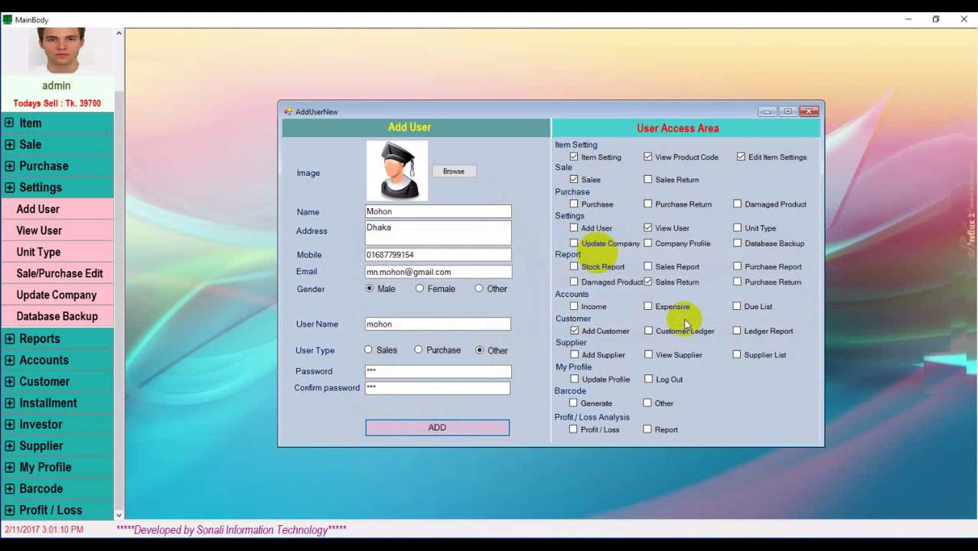
pyautogui.click(454, 427)
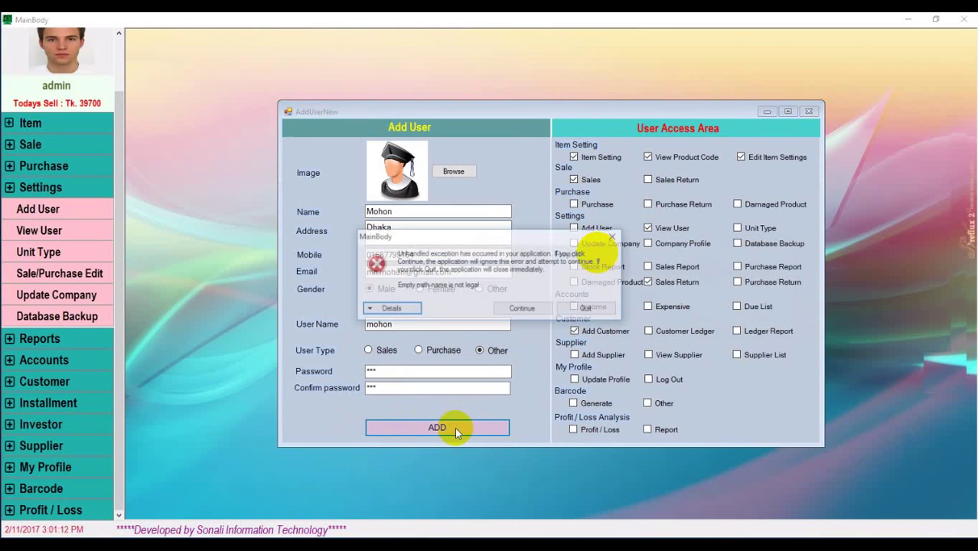
pyautogui.click(582, 308)
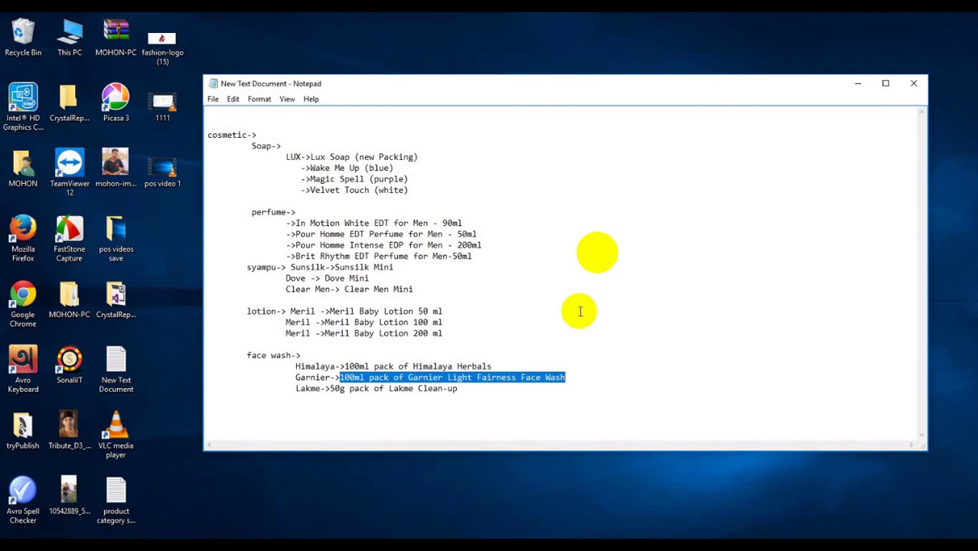
# Relaunch SonaliIT from the desktop and log back in with the admin credentials
pyautogui.doubleClick(70, 363)
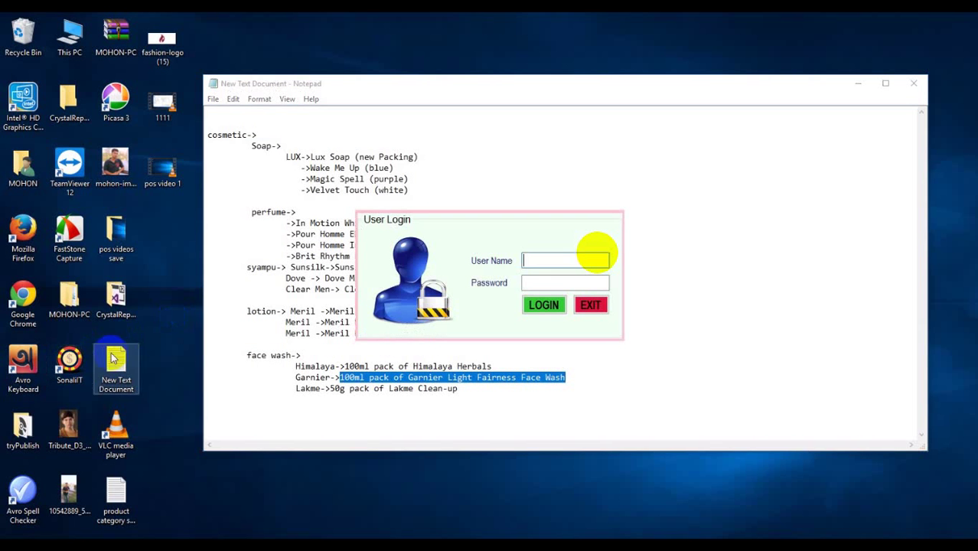
pyautogui.write('admin')
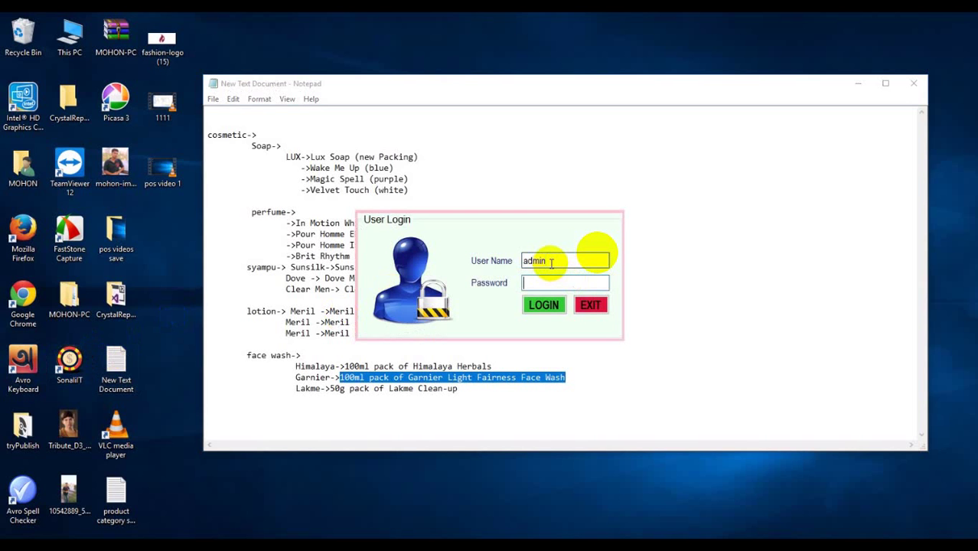
pyautogui.press('Return')
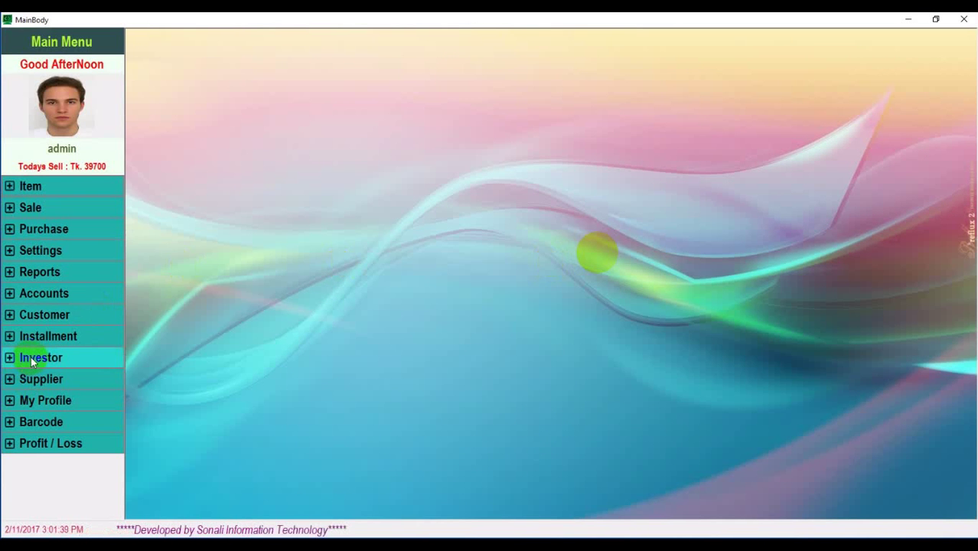
# Reopen Add User under Settings and enter the new user's name and address
pyautogui.click(10, 254)
pyautogui.click(59, 273)
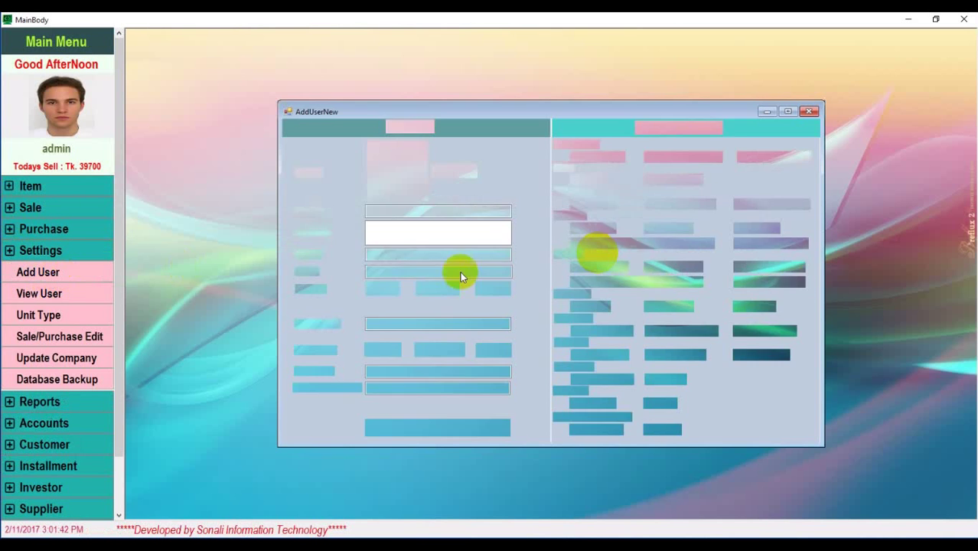
pyautogui.click(414, 214)
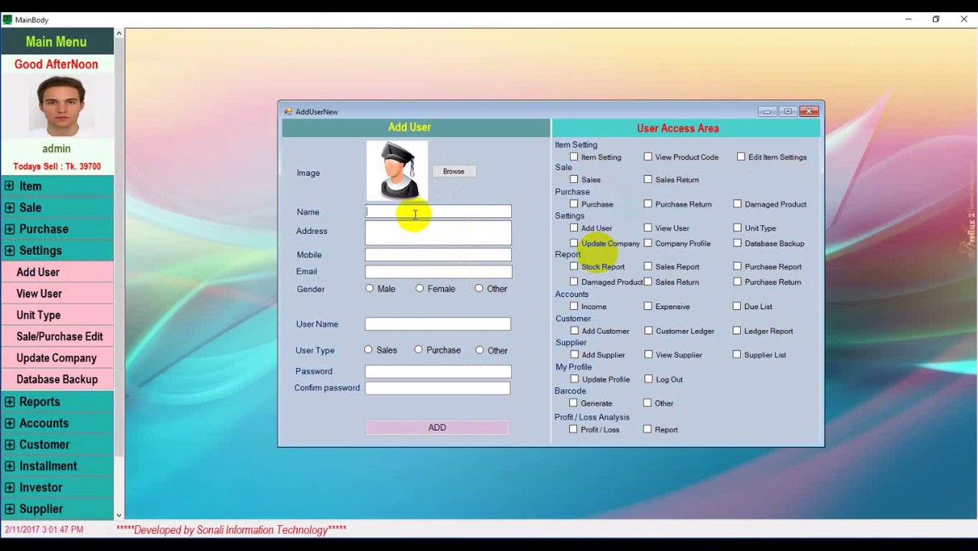
pyautogui.write('Mohon')
pyautogui.press('Tab')
pyautogui.write('Da')
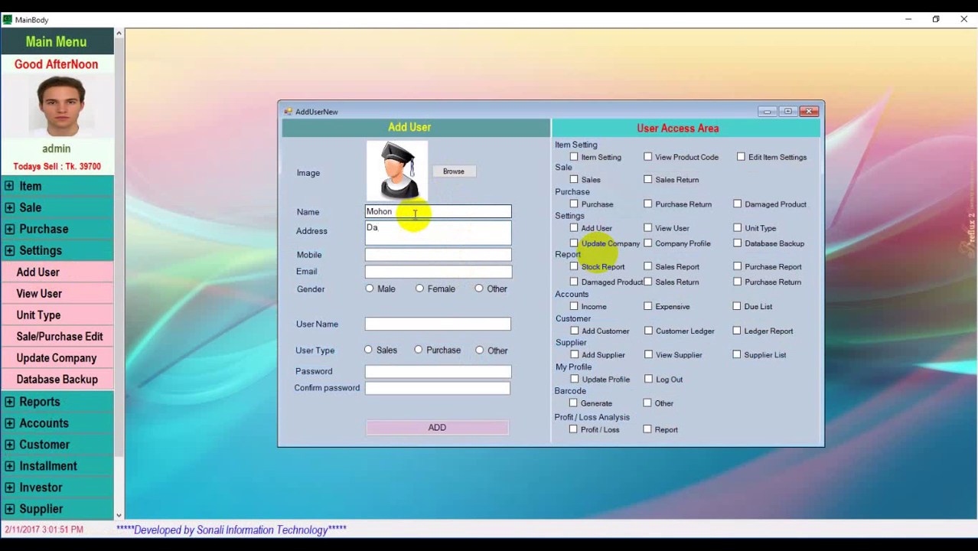
pyautogui.write('haka')
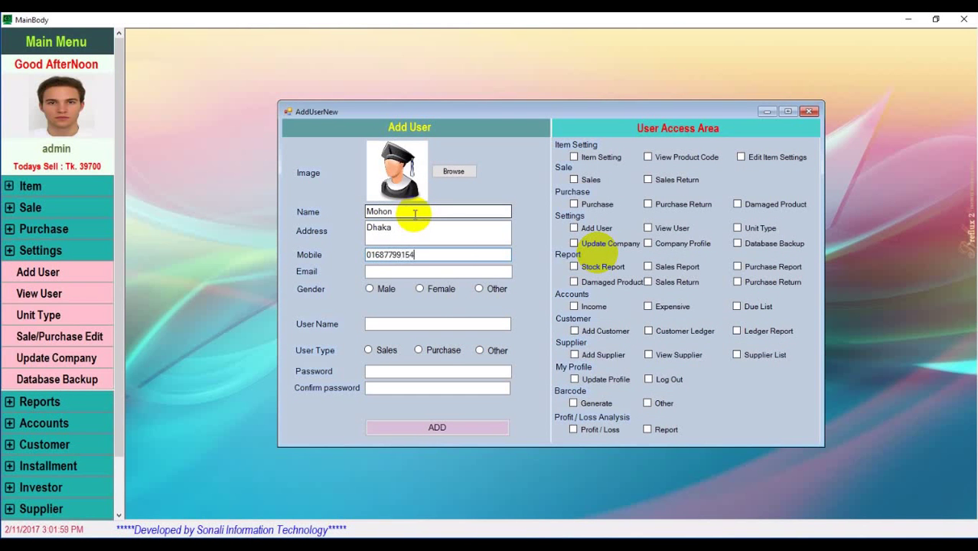
# Set gender Male, enter the login name, choose user type Other, and fill both password fields
pyautogui.click(370, 289)
pyautogui.click(399, 326)
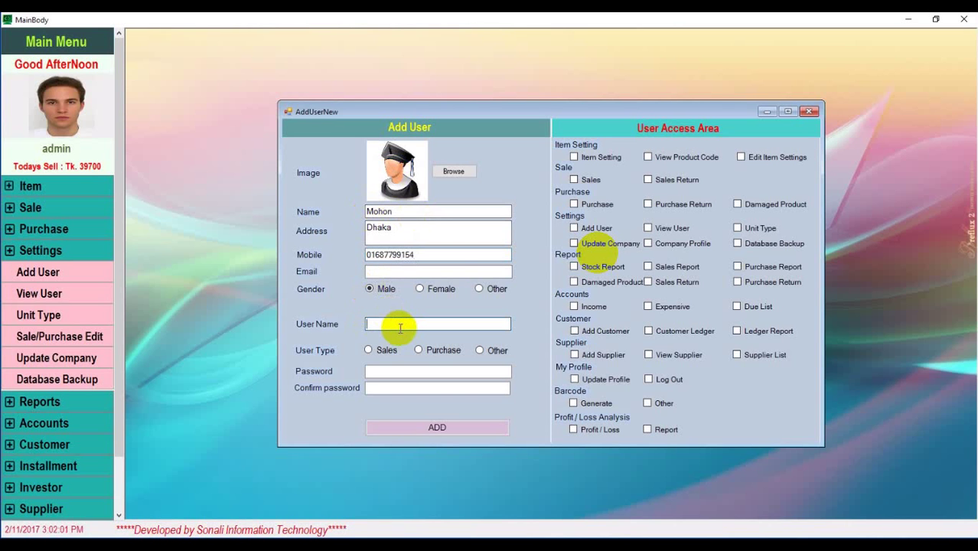
pyautogui.write('mohon')
pyautogui.click(375, 270)
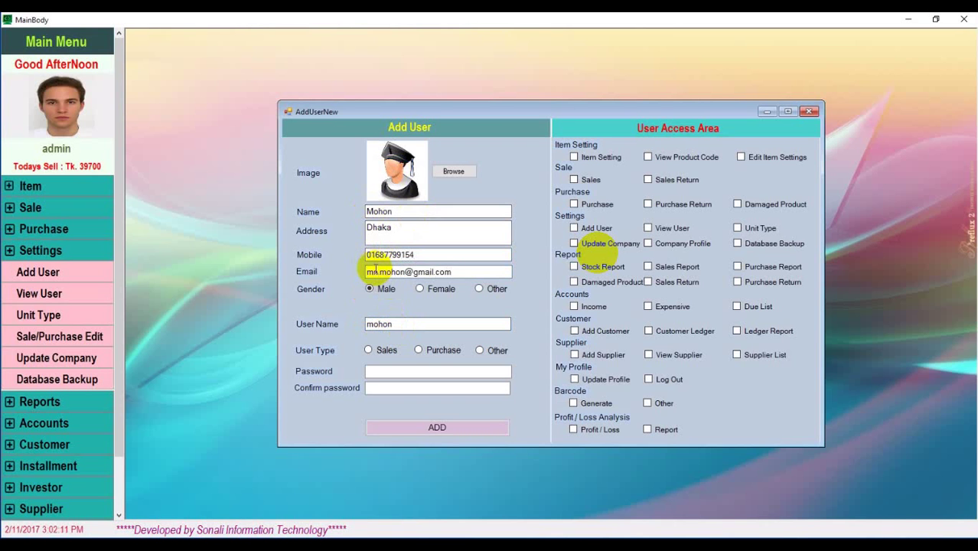
pyautogui.click(479, 350)
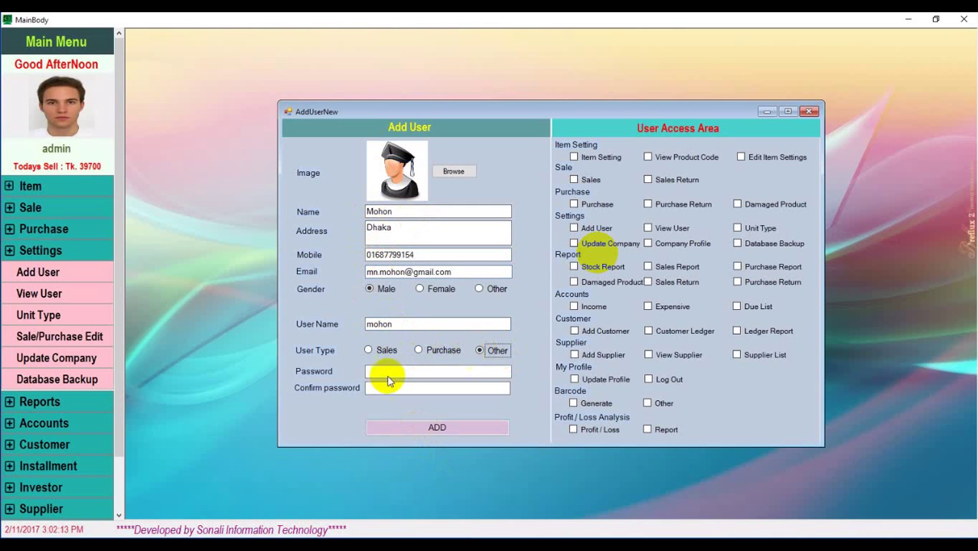
pyautogui.click(381, 373)
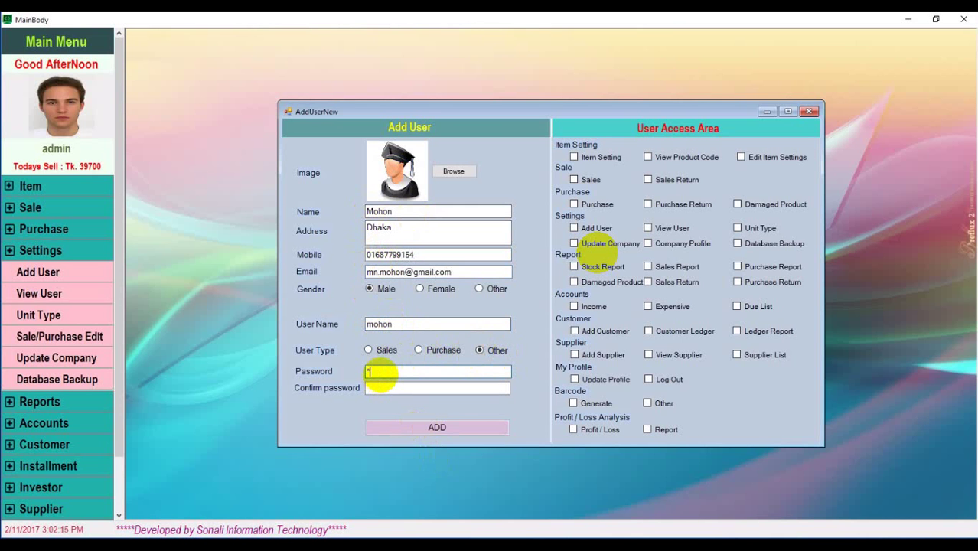
pyautogui.write('***')
pyautogui.click(426, 389)
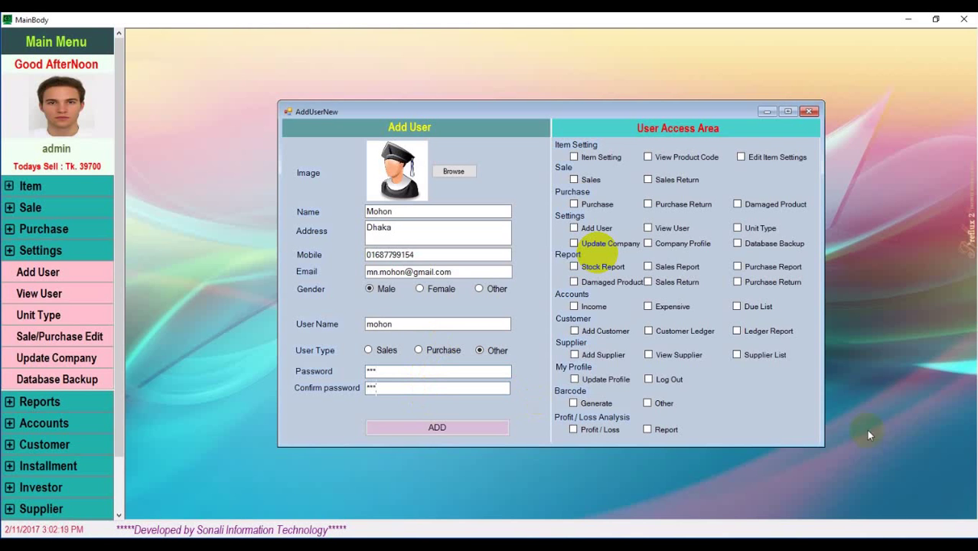
# After the empty-path error on saving, grant the user Item Setting and Sales access
pyautogui.click(471, 431)
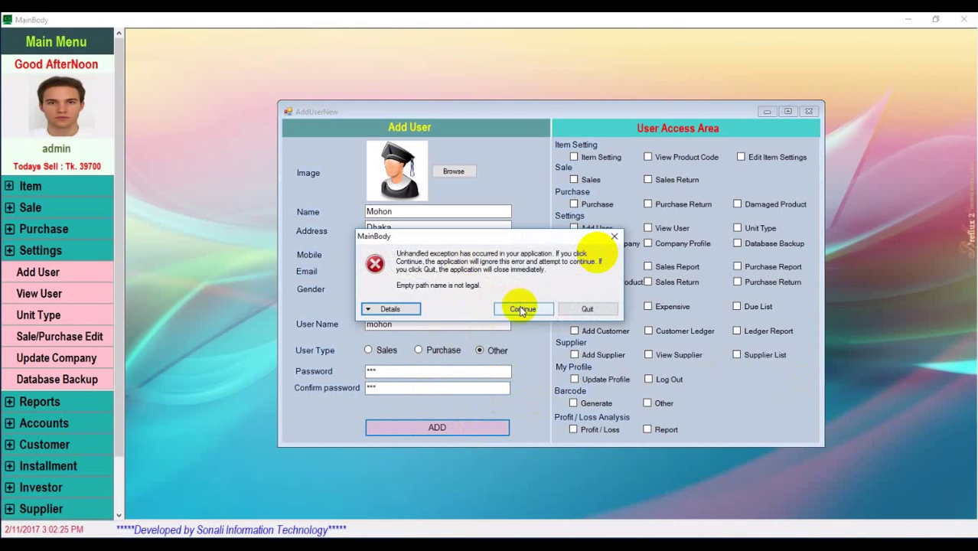
pyautogui.click(615, 237)
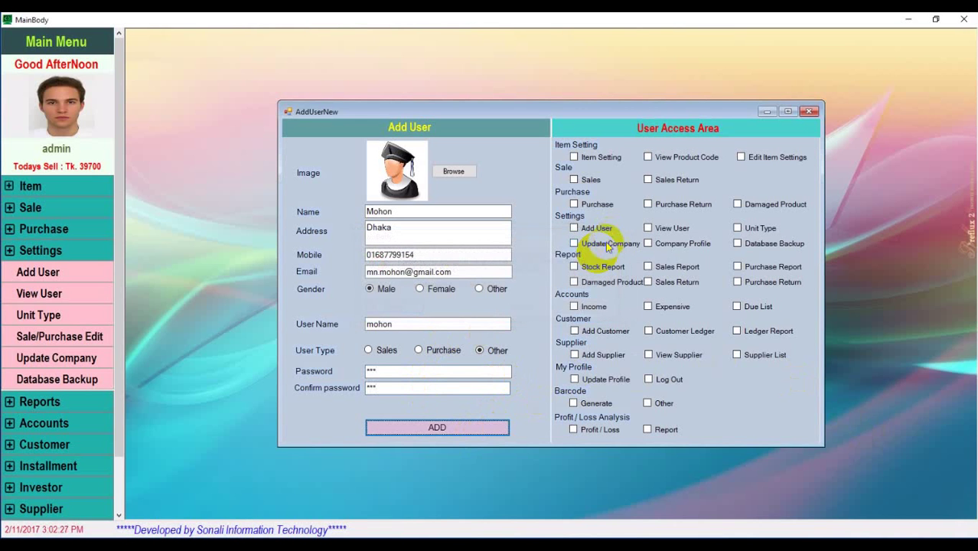
pyautogui.click(574, 157)
pyautogui.click(574, 179)
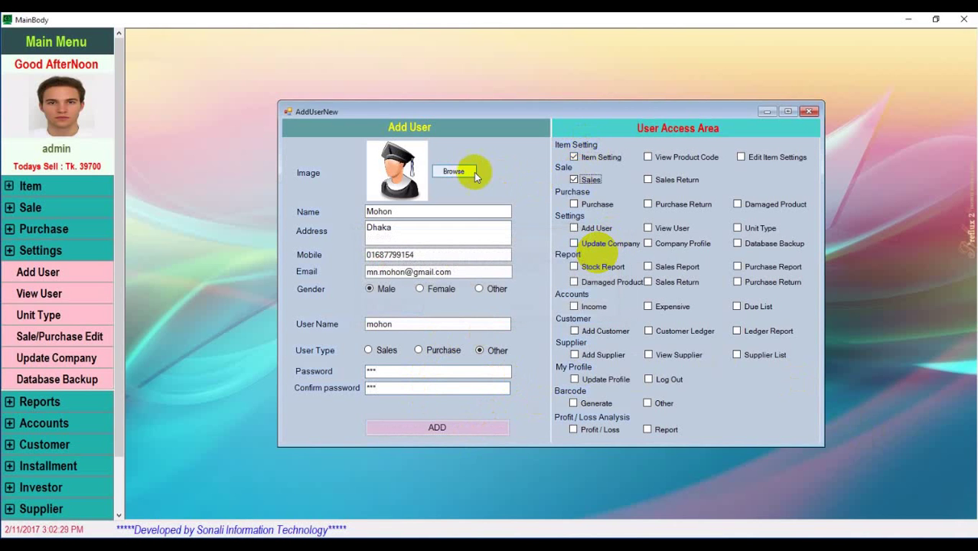
# Attach the JPG profile photo, save the user, and acknowledge the success message
pyautogui.click(464, 169)
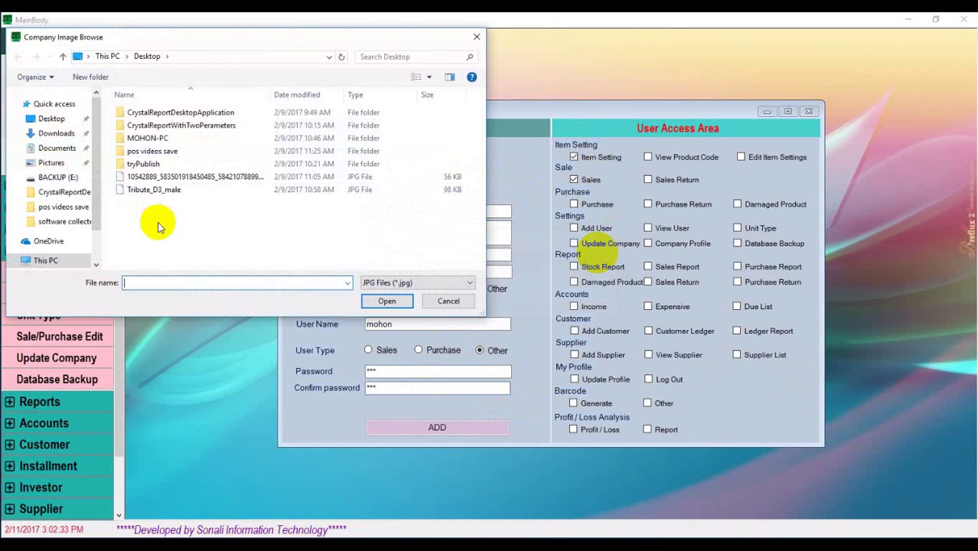
pyautogui.doubleClick(203, 178)
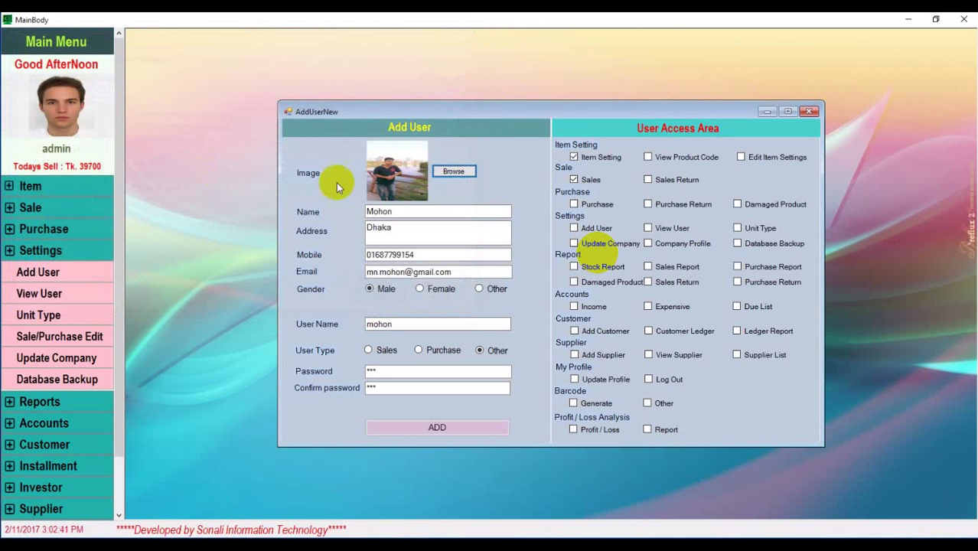
pyautogui.click(461, 427)
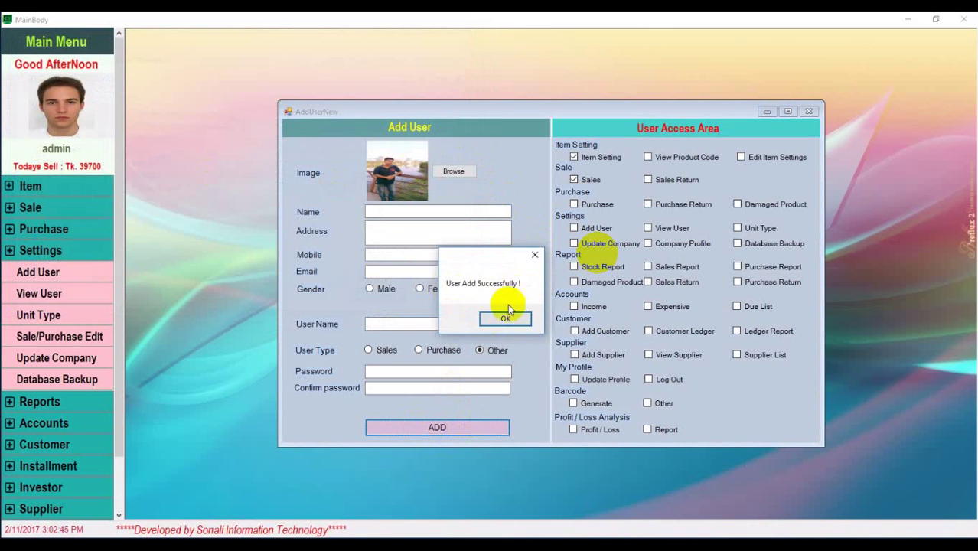
pyautogui.click(513, 318)
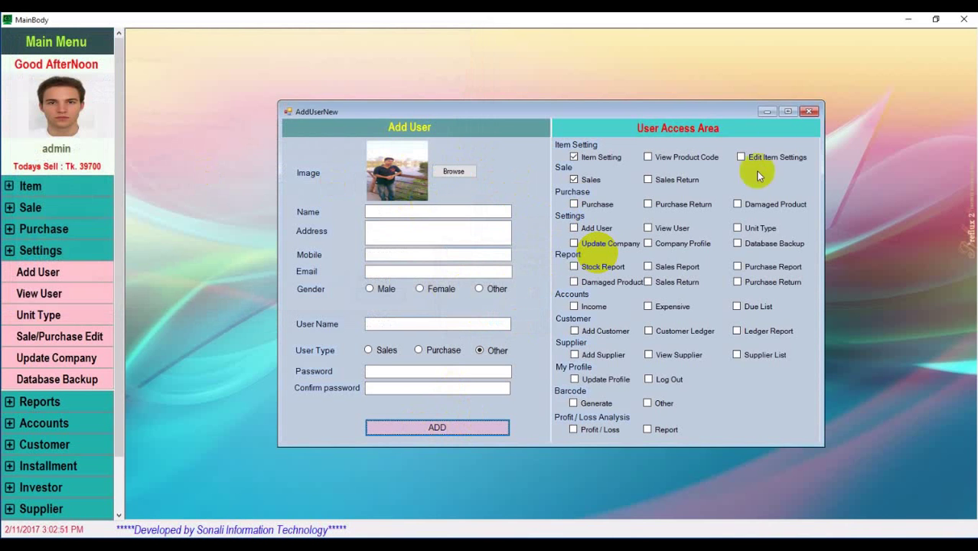
# Close the add-user form and review both accounts in the View User list
pyautogui.click(813, 113)
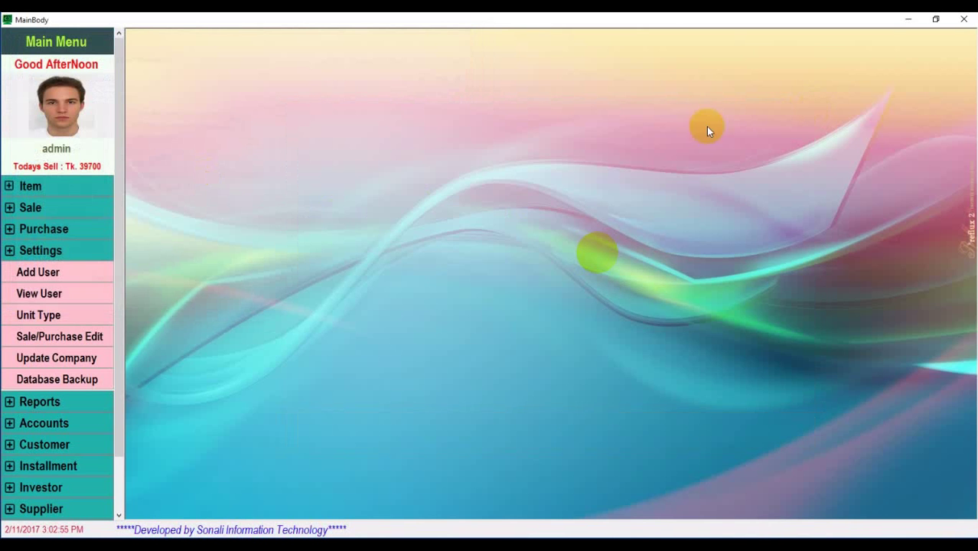
pyautogui.click(25, 296)
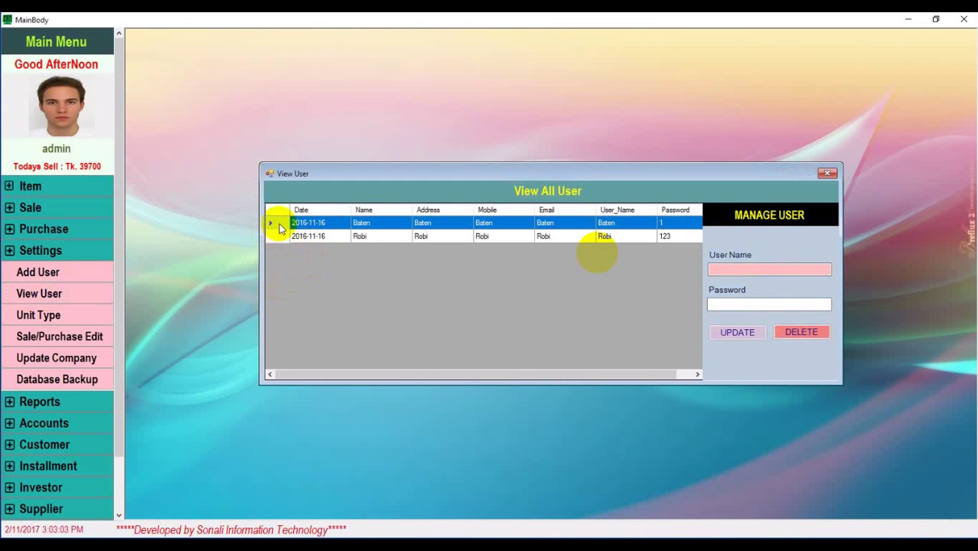
pyautogui.click(479, 225)
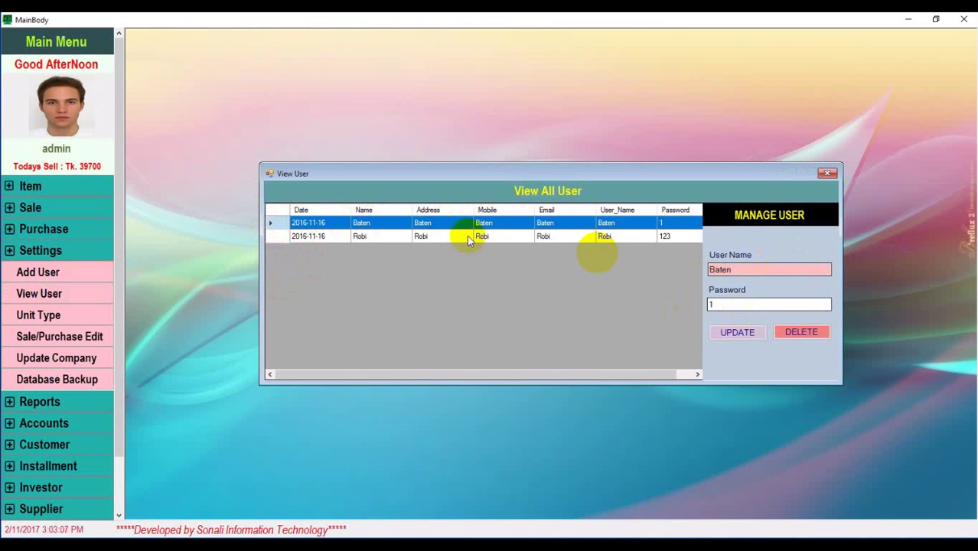
pyautogui.click(466, 237)
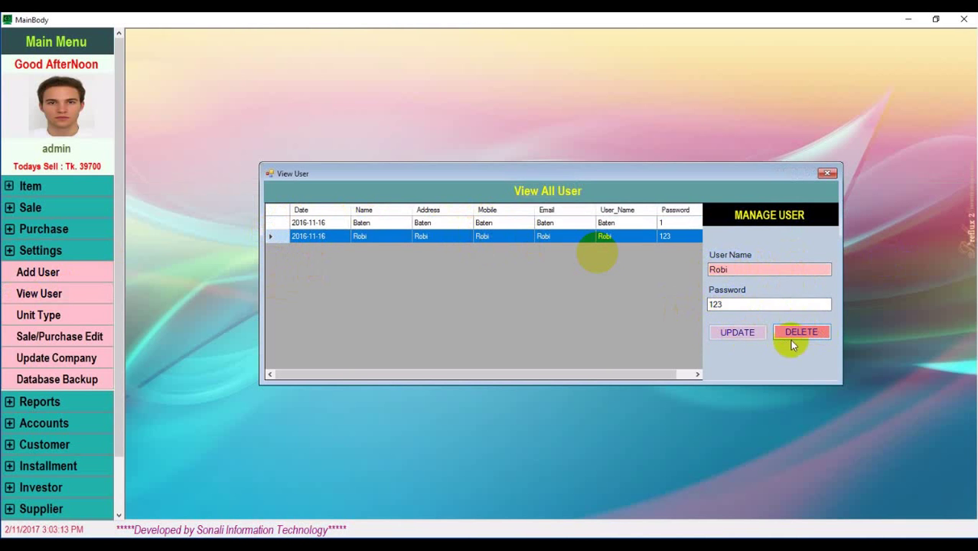
pyautogui.click(827, 173)
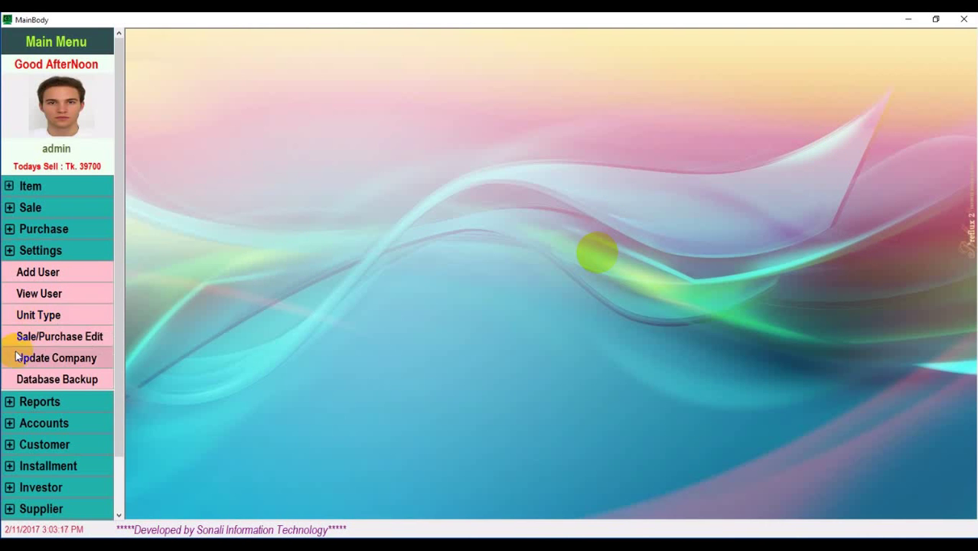
# Reopen and close the user list once more, then exit the POS program
pyautogui.scroll(-2, 42, 385)
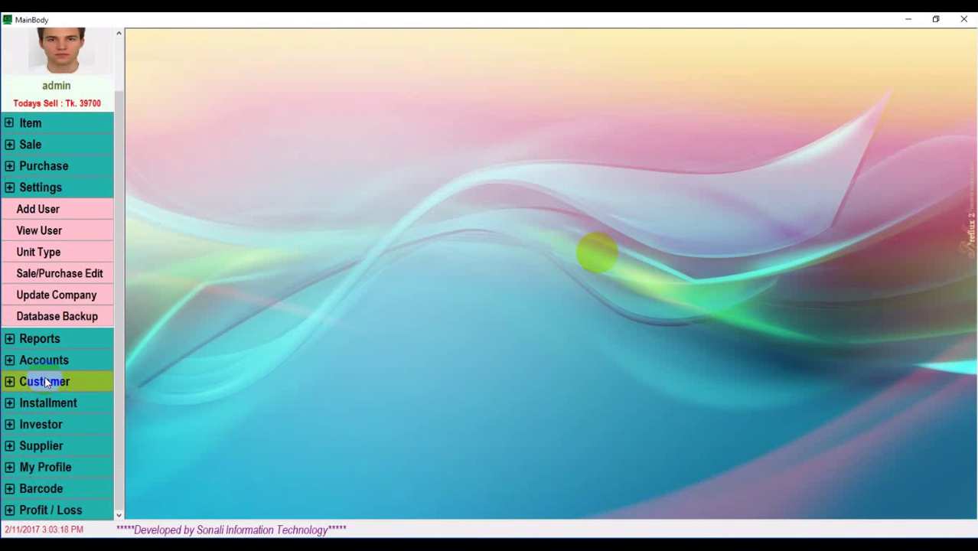
pyautogui.click(57, 231)
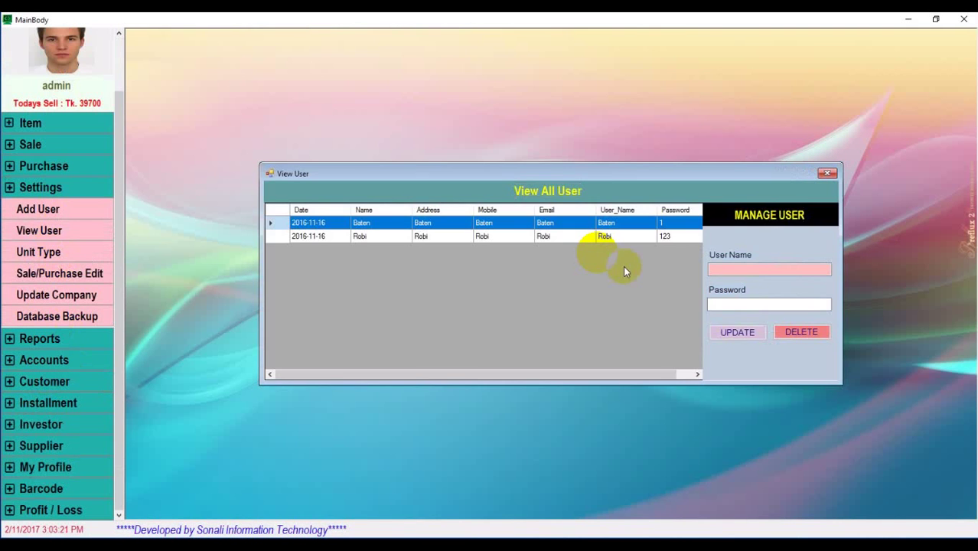
pyautogui.click(826, 174)
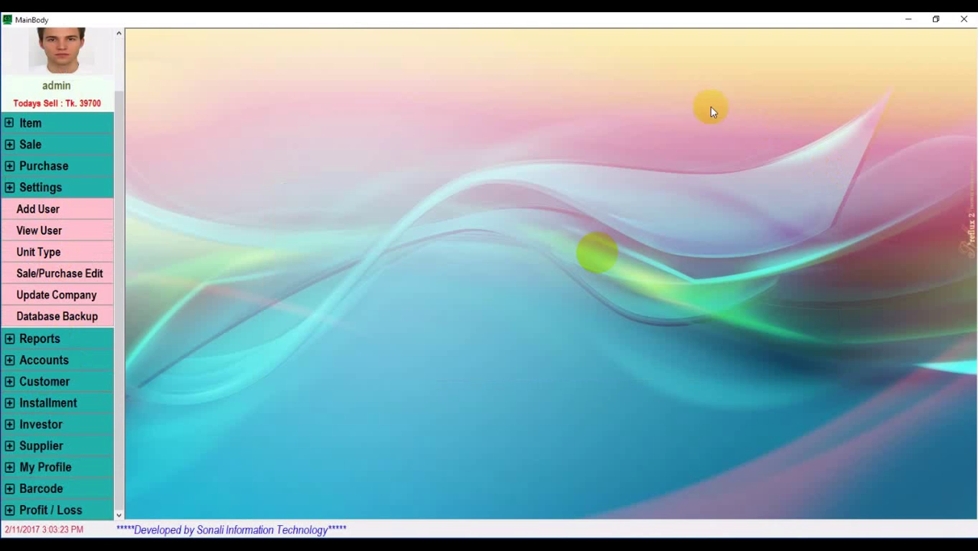
pyautogui.click(964, 19)
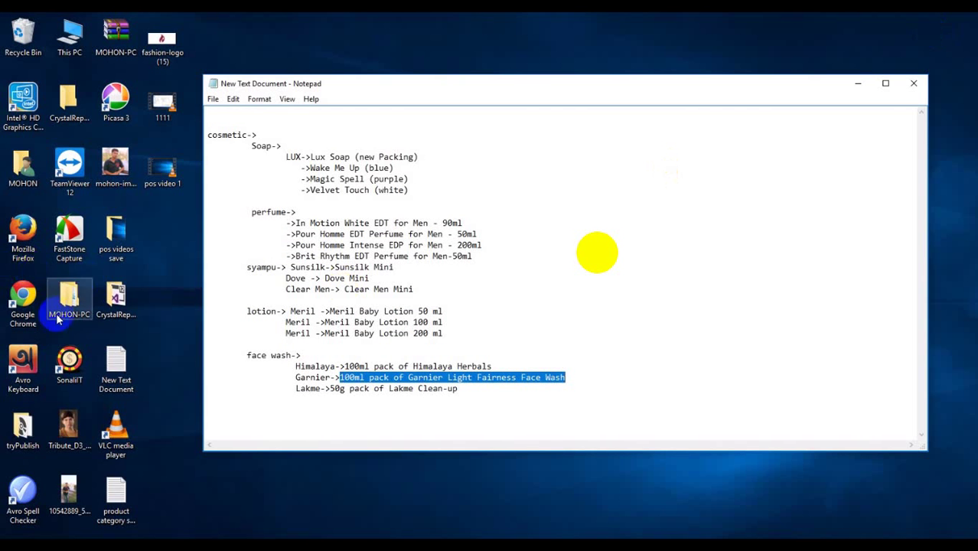
# Relaunch SonaliIT from the desktop and log in with the administrator account
pyautogui.doubleClick(68, 364)
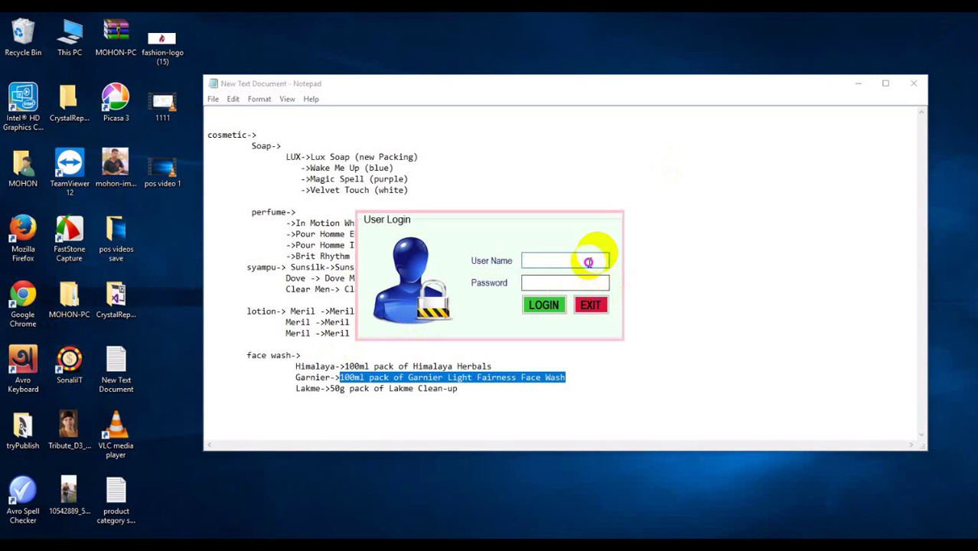
pyautogui.click(589, 262)
pyautogui.write('admin')
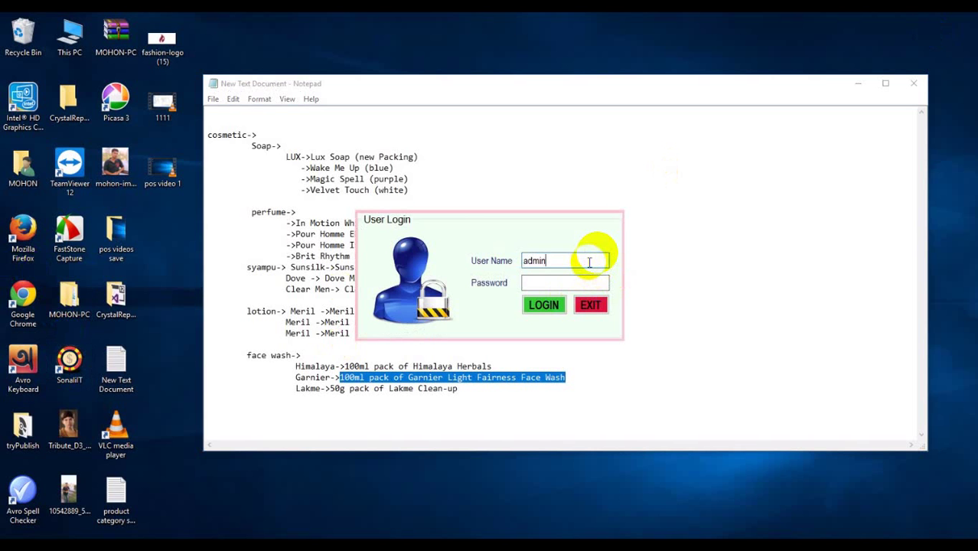
pyautogui.press('Return')
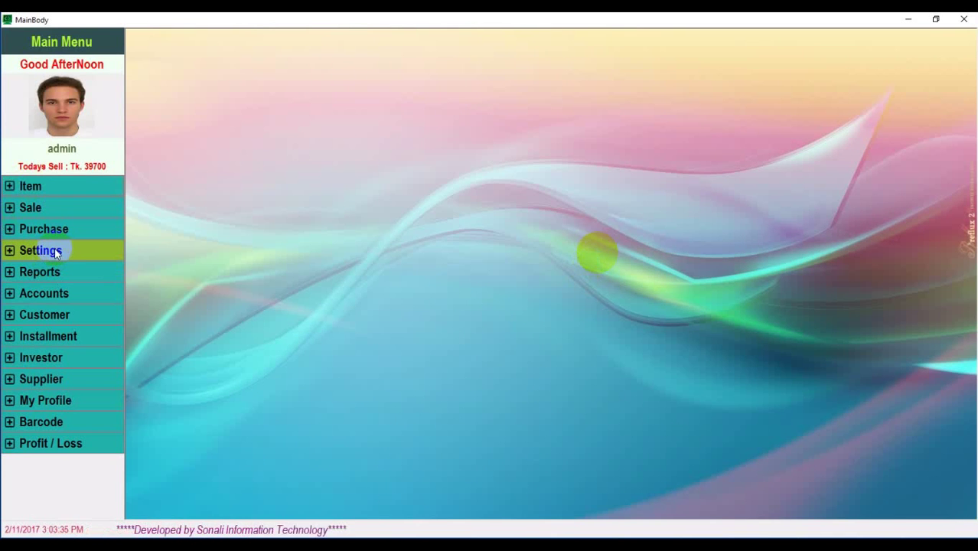
# Recheck the two-account user list under Settings, then open the Unit Type manager
pyautogui.click(55, 254)
pyautogui.click(49, 297)
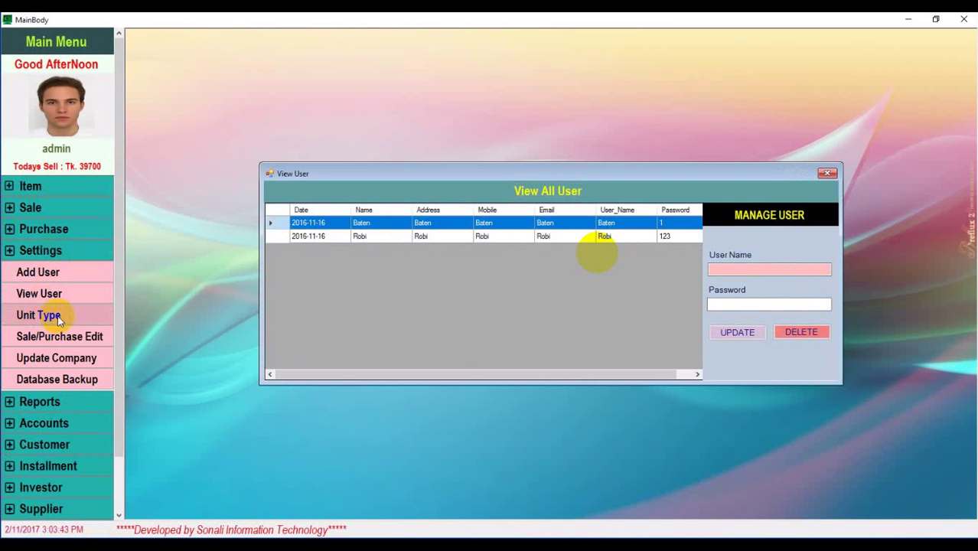
pyautogui.click(827, 173)
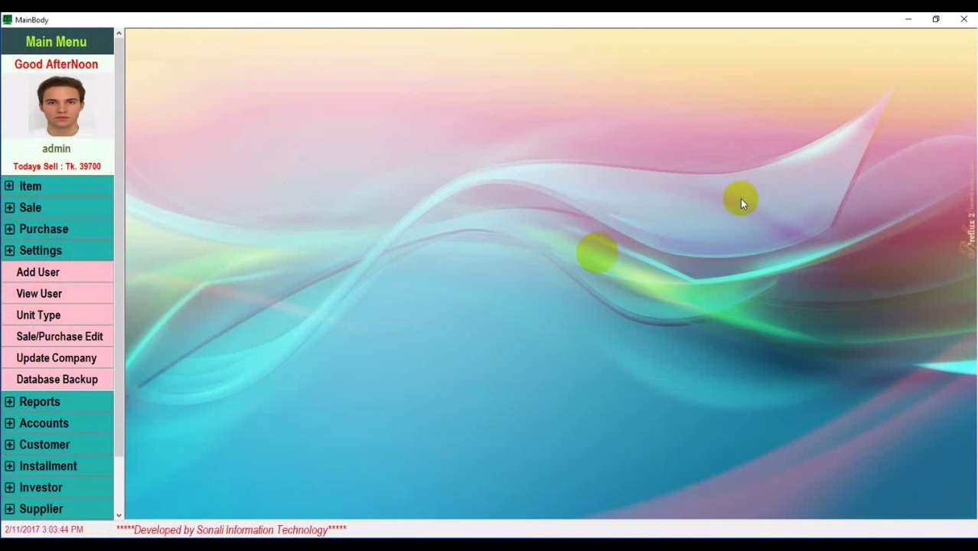
pyautogui.click(48, 321)
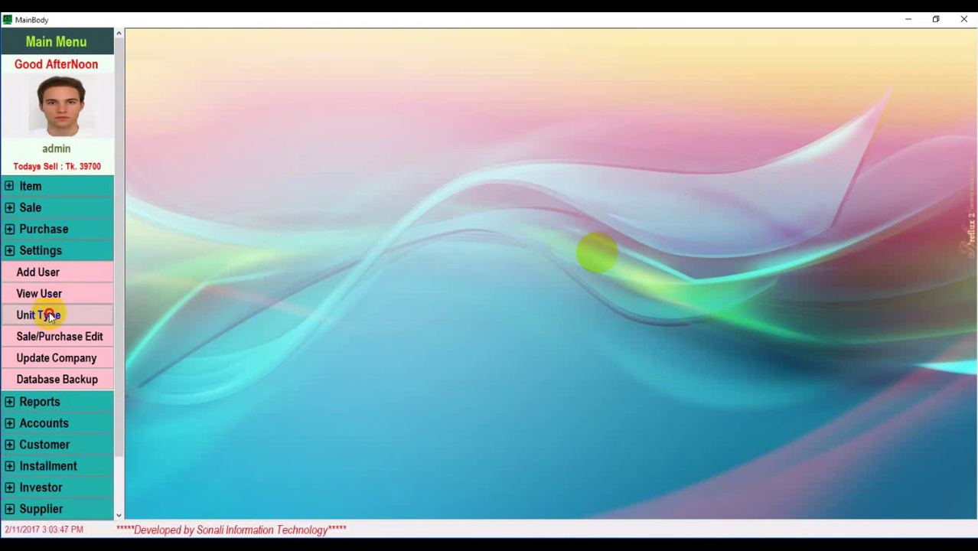
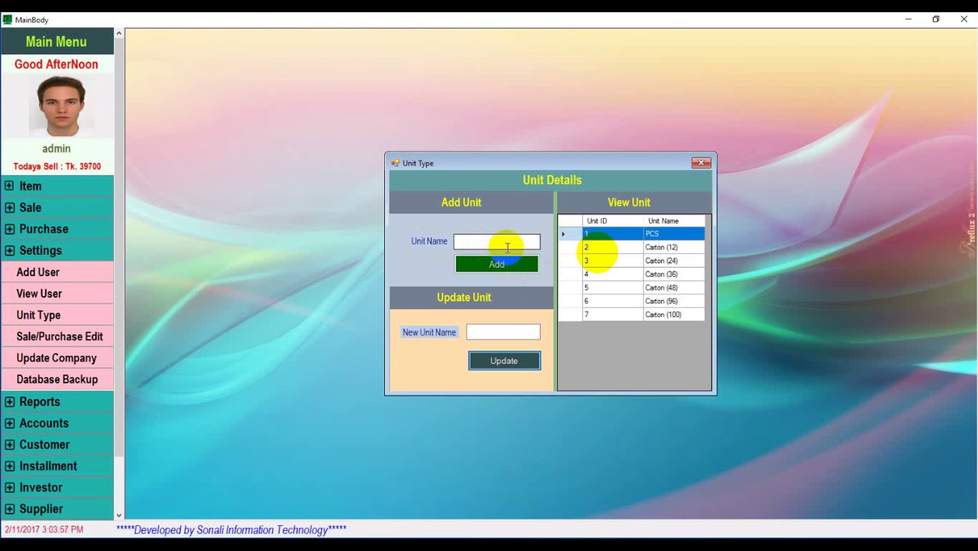
# Add KG as a new unit type (ID 8), then close the Unit Type window
pyautogui.click(519, 245)
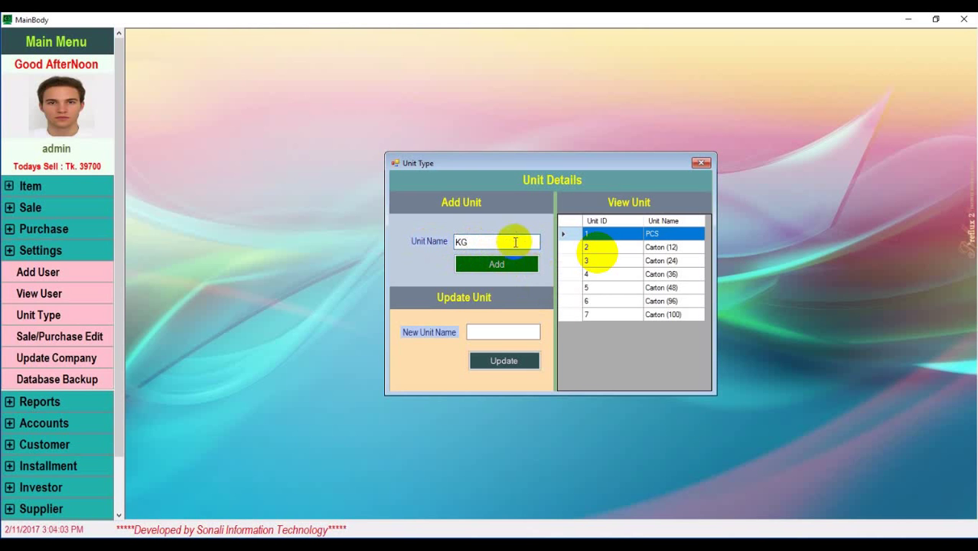
pyautogui.click(499, 266)
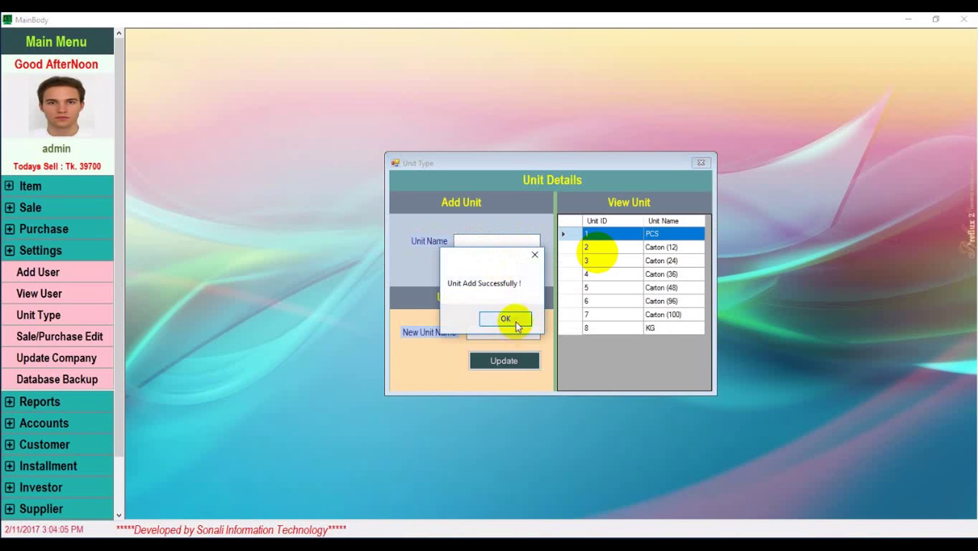
pyautogui.click(515, 324)
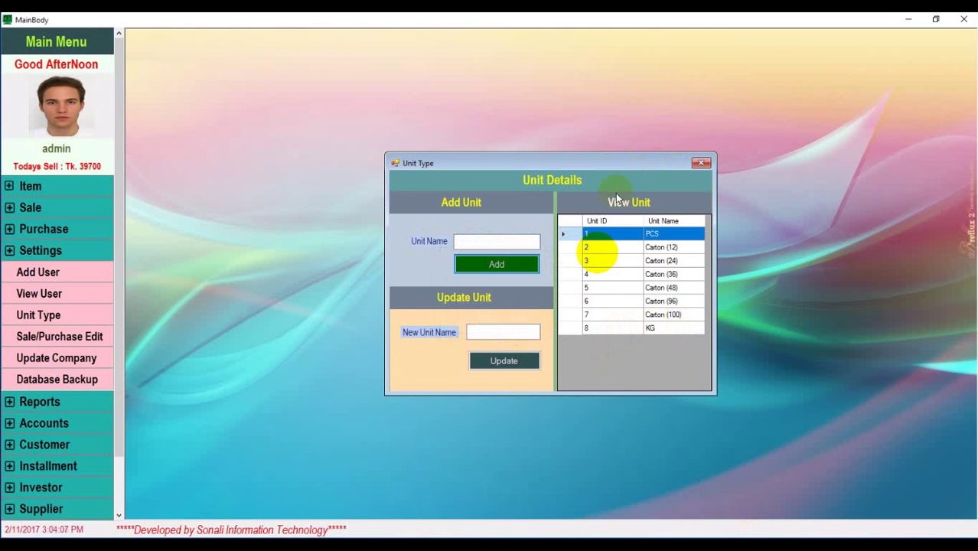
pyautogui.click(668, 328)
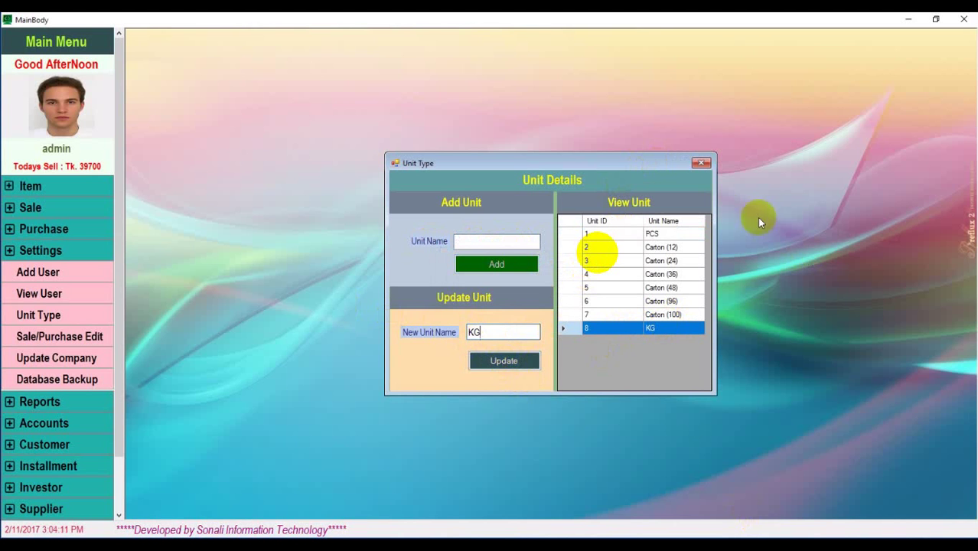
pyautogui.click(702, 164)
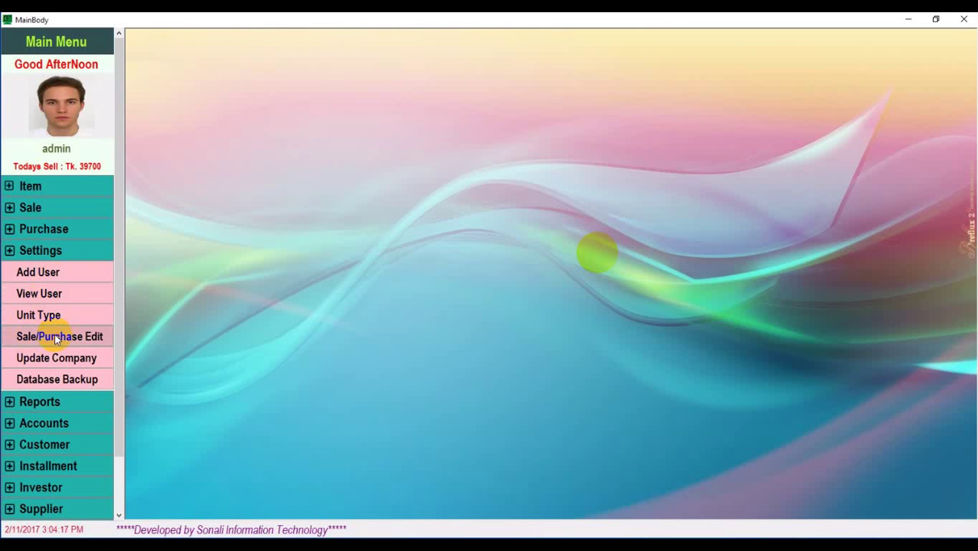
# Open Update Company and browse for a picture, trying Tribute_D3_male before cancelling
pyautogui.click(81, 364)
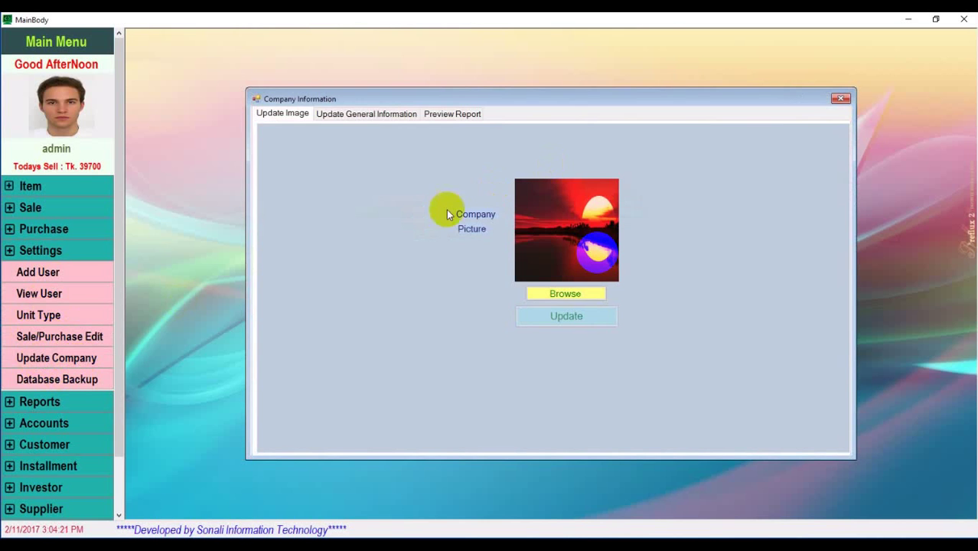
pyautogui.click(574, 296)
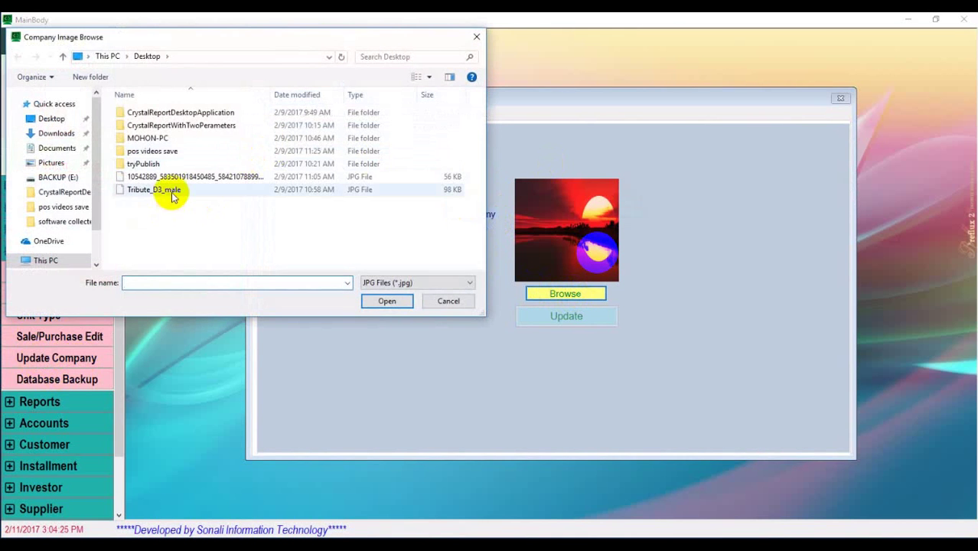
pyautogui.doubleClick(171, 192)
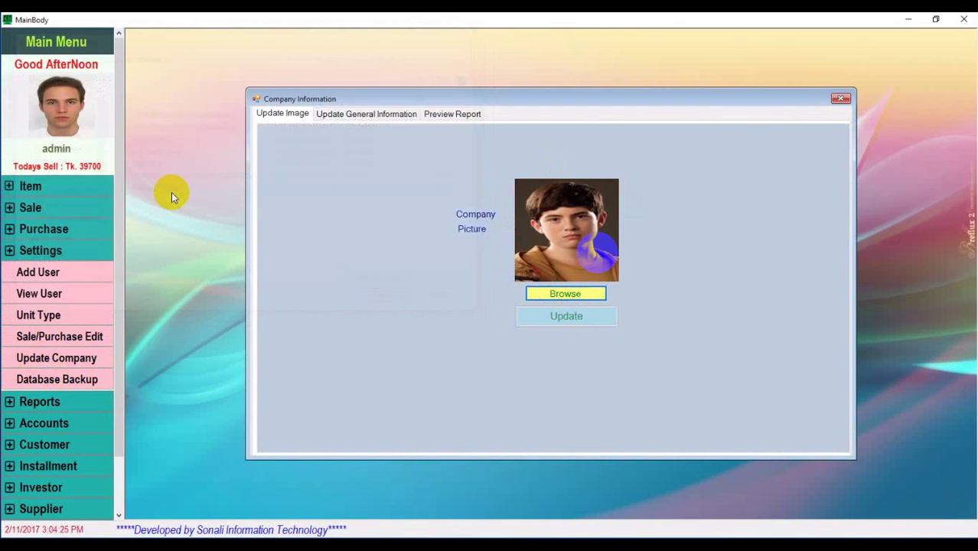
pyautogui.click(580, 297)
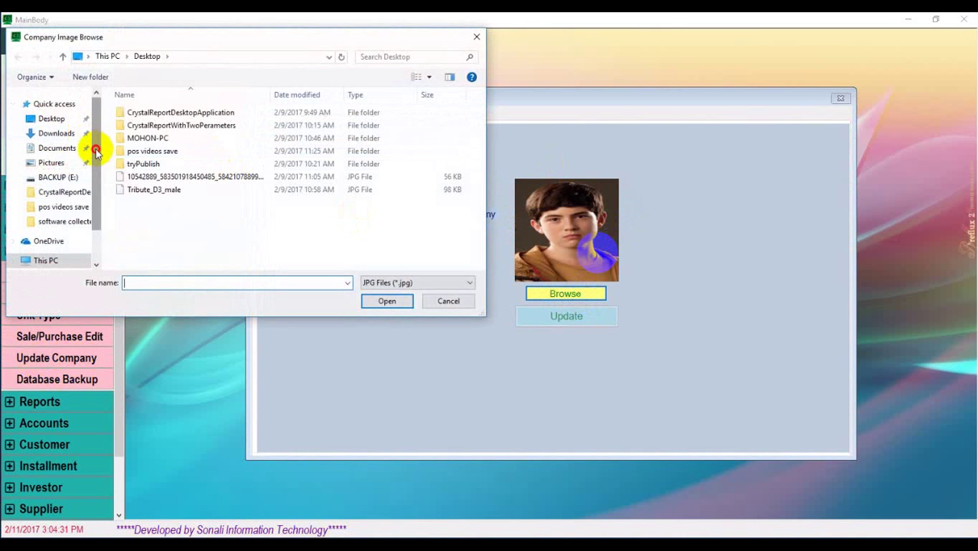
pyautogui.moveTo(95, 151)
pyautogui.mouseDown()
pyautogui.moveTo(98, 164)
pyautogui.moveTo(105, 143)
pyautogui.mouseUp()
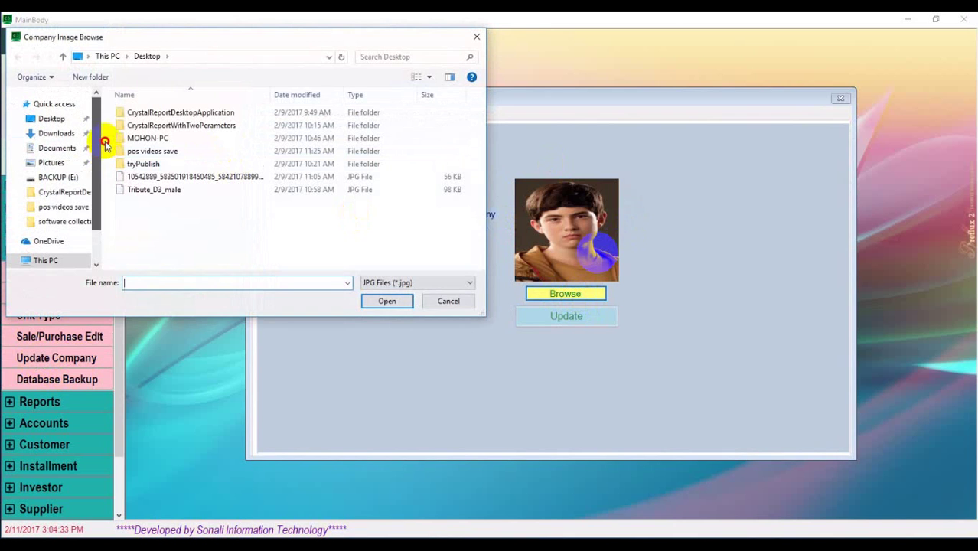
pyautogui.click(449, 303)
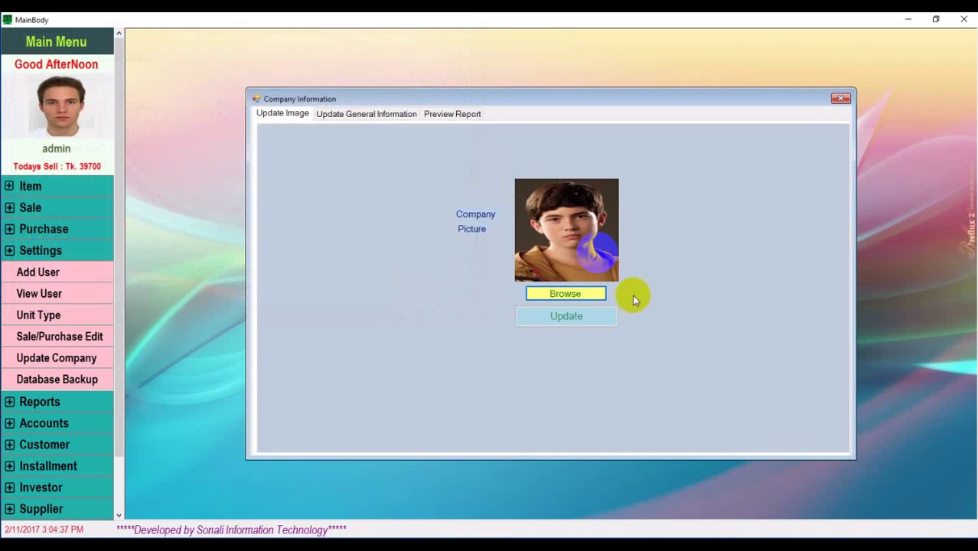
# Show All Files, choose fashion-logo (15) as the company picture, and update
pyautogui.click(581, 294)
pyautogui.click(425, 283)
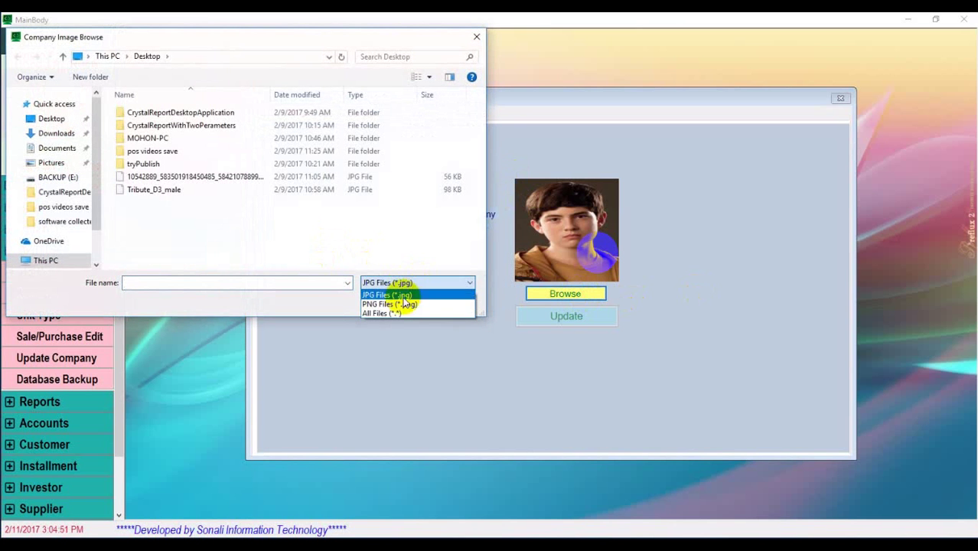
pyautogui.click(401, 308)
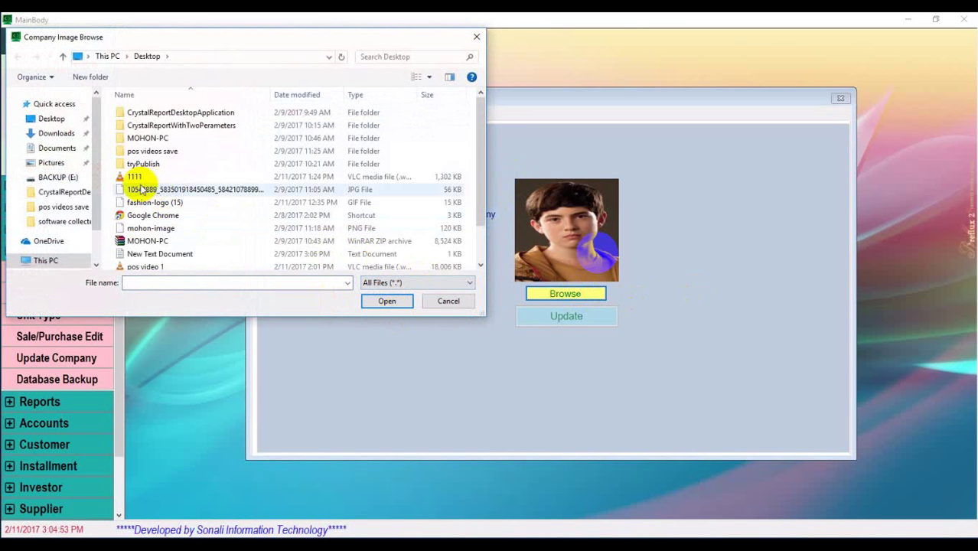
pyautogui.click(189, 205)
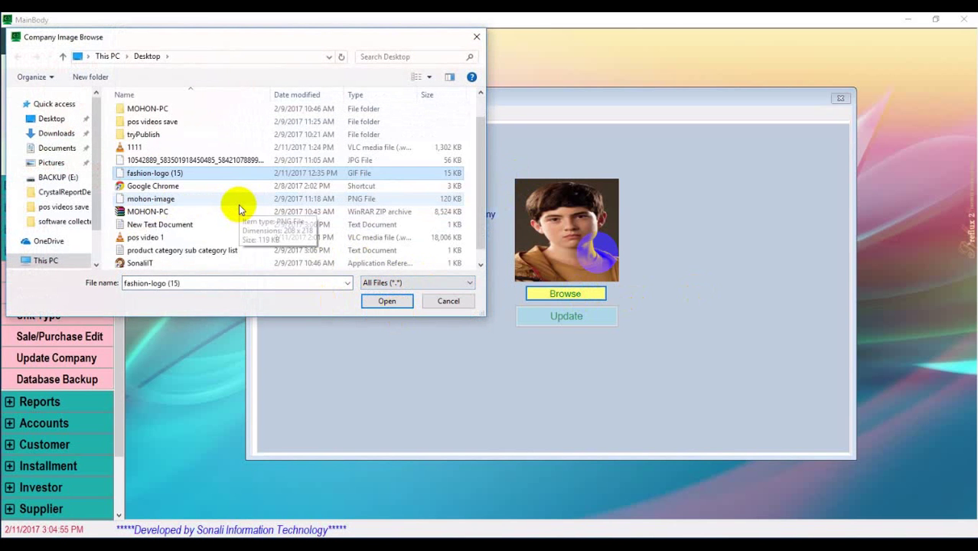
pyautogui.scroll(-1, 239, 204)
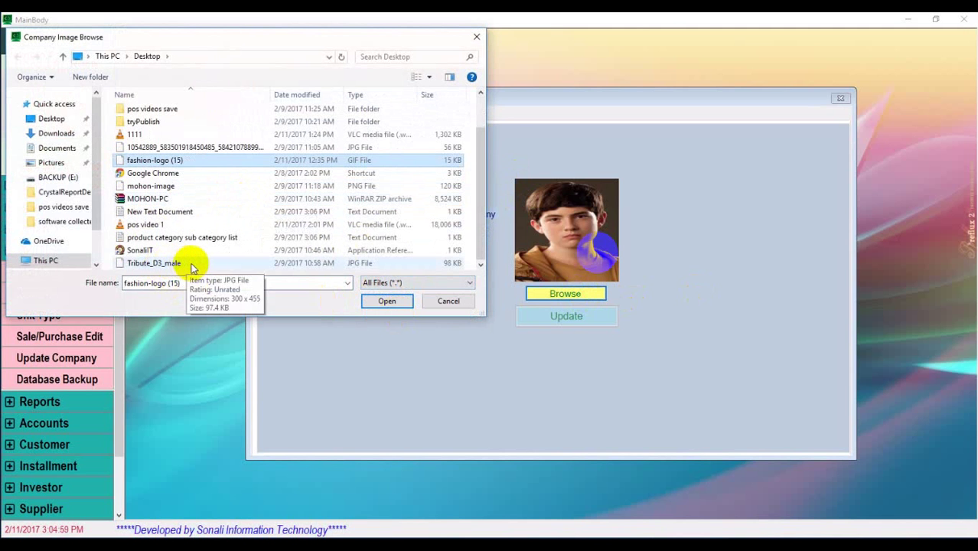
pyautogui.scroll(1, 189, 220)
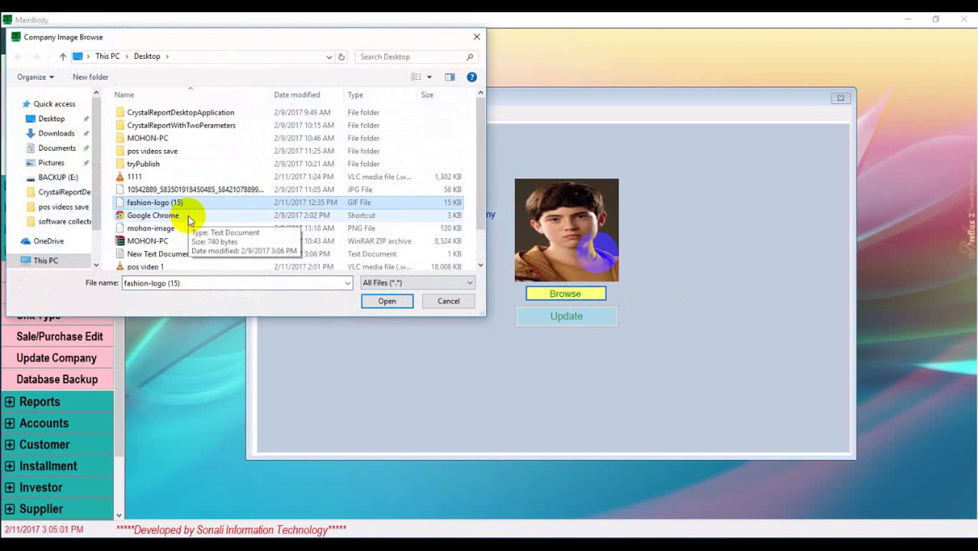
pyautogui.click(192, 205)
pyautogui.click(192, 203)
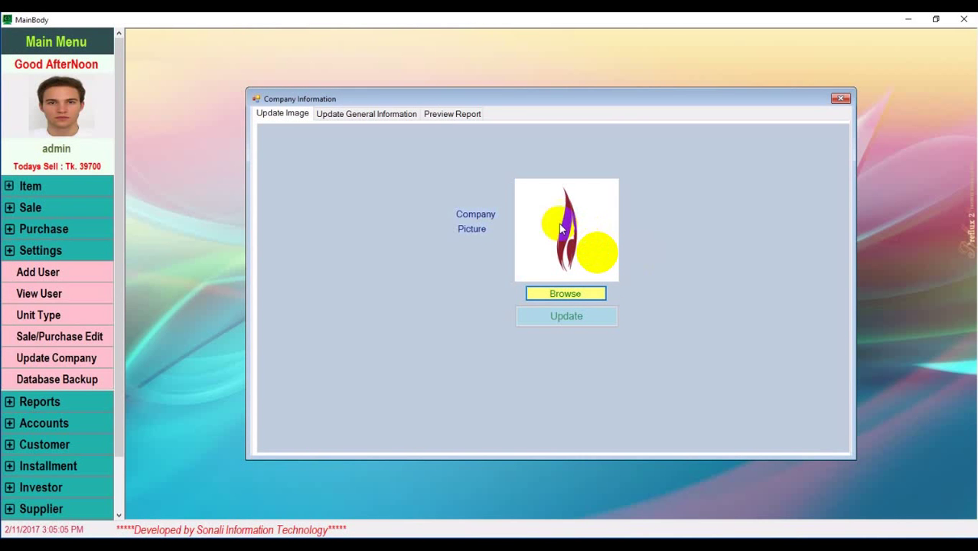
pyautogui.click(579, 318)
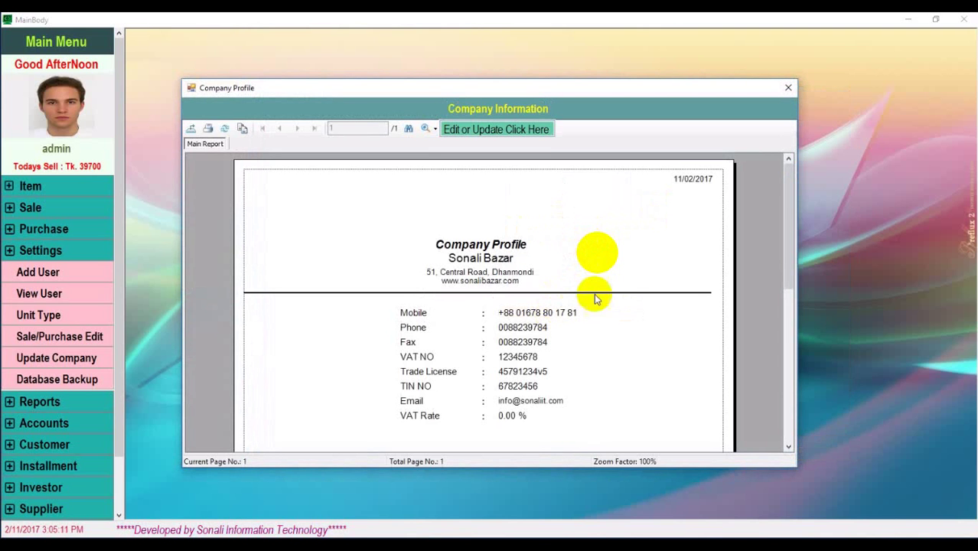
# Remove stray characters from the company's first address line and save the company details
pyautogui.scroll(-5, 621, 287)
pyautogui.scroll(5, 620, 290)
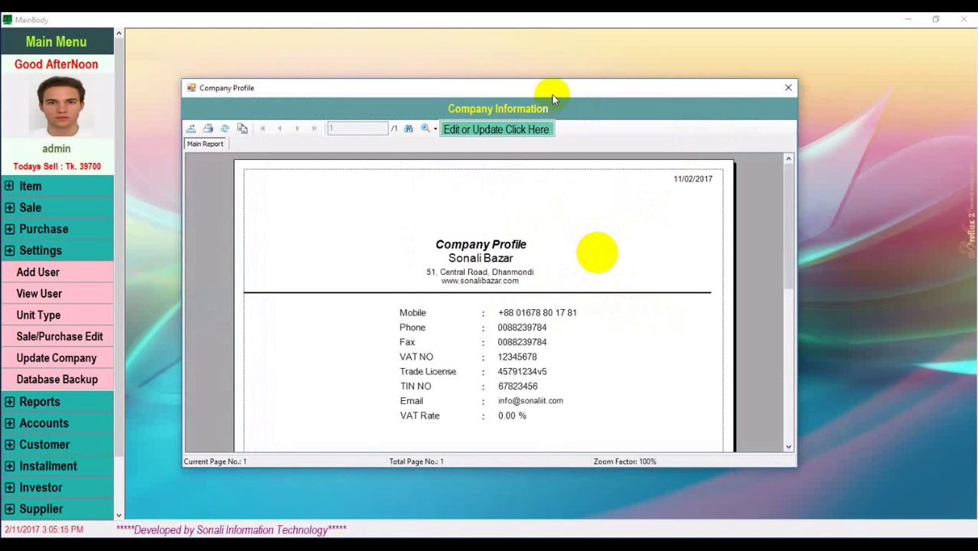
pyautogui.click(513, 129)
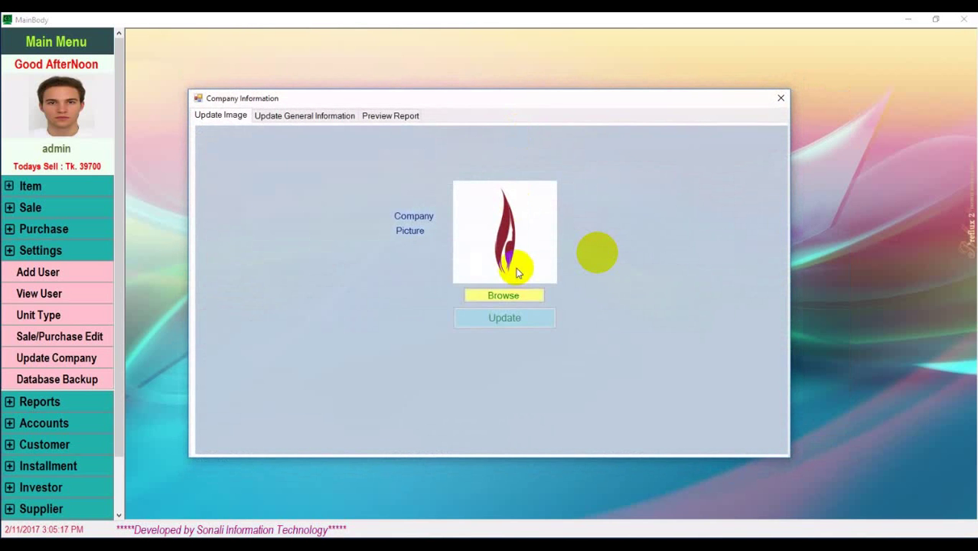
pyautogui.click(312, 114)
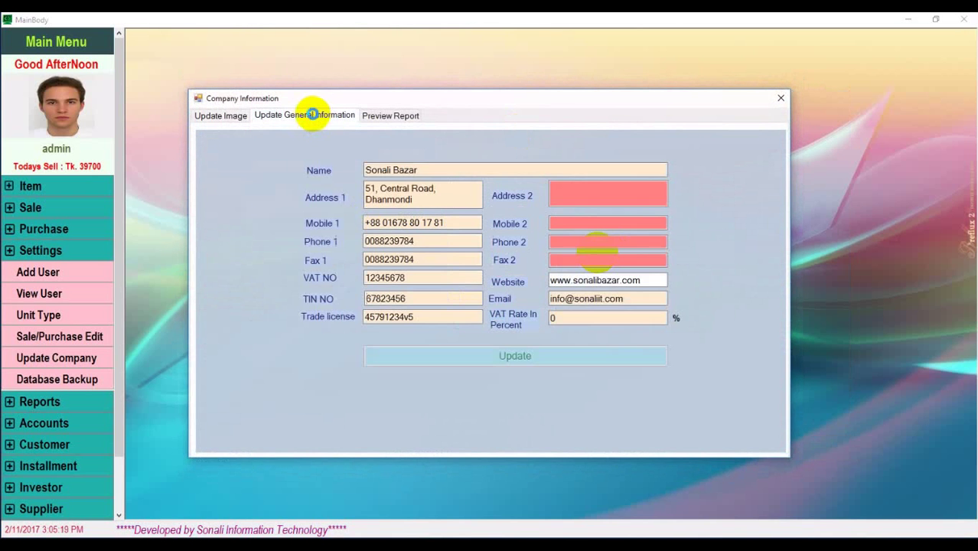
pyautogui.click(369, 171)
pyautogui.click(430, 173)
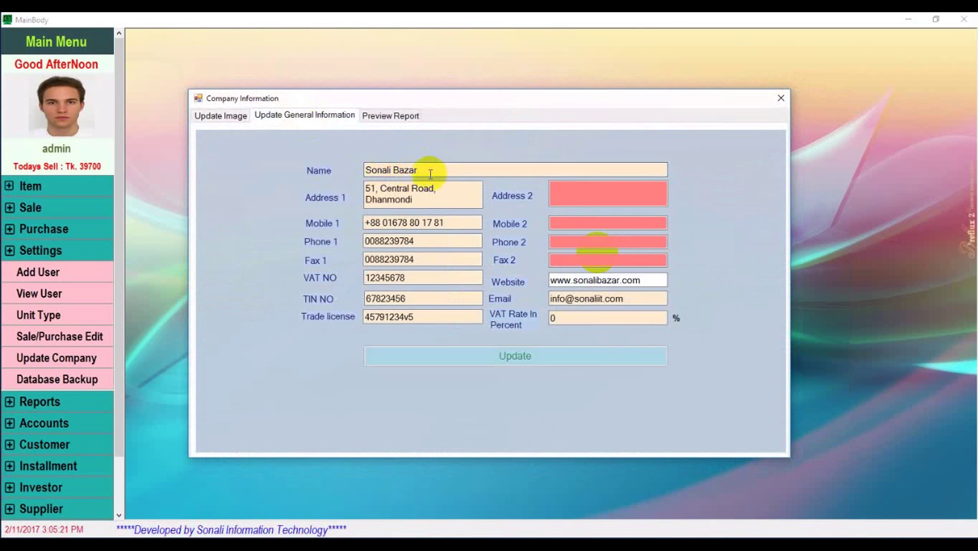
pyautogui.click(430, 197)
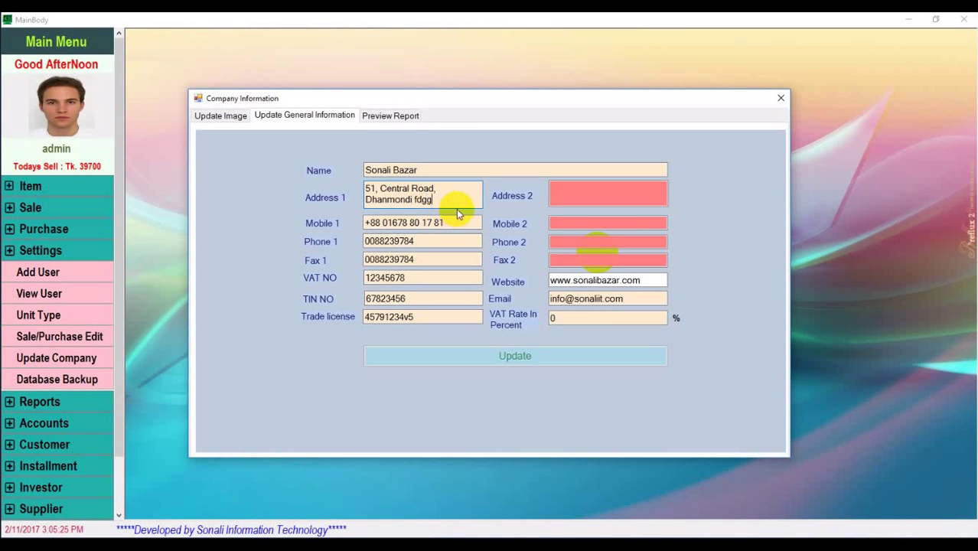
pyautogui.press('BackSpace')
pyautogui.press('BackSpace')
pyautogui.press('BackSpace')
pyautogui.press('BackSpace')
pyautogui.press('BackSpace')
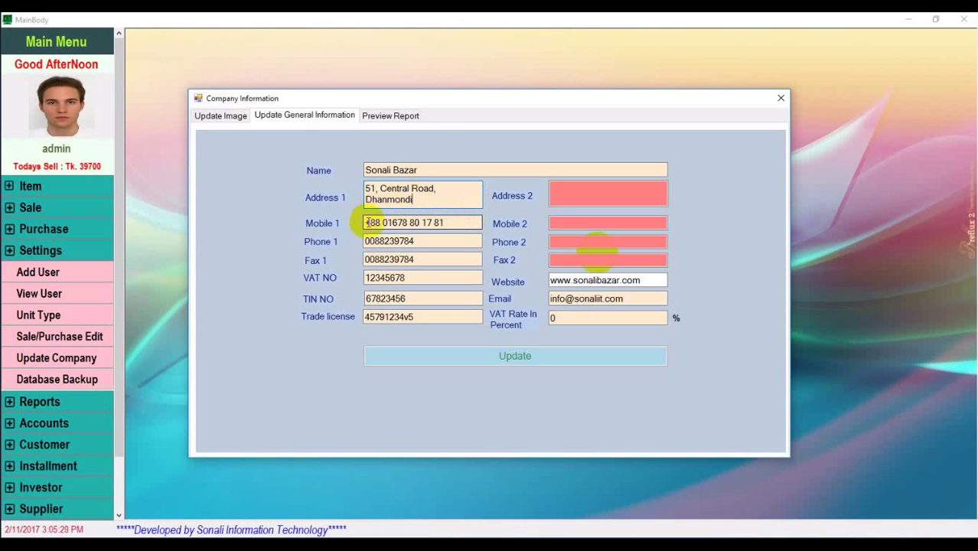
pyautogui.click(453, 221)
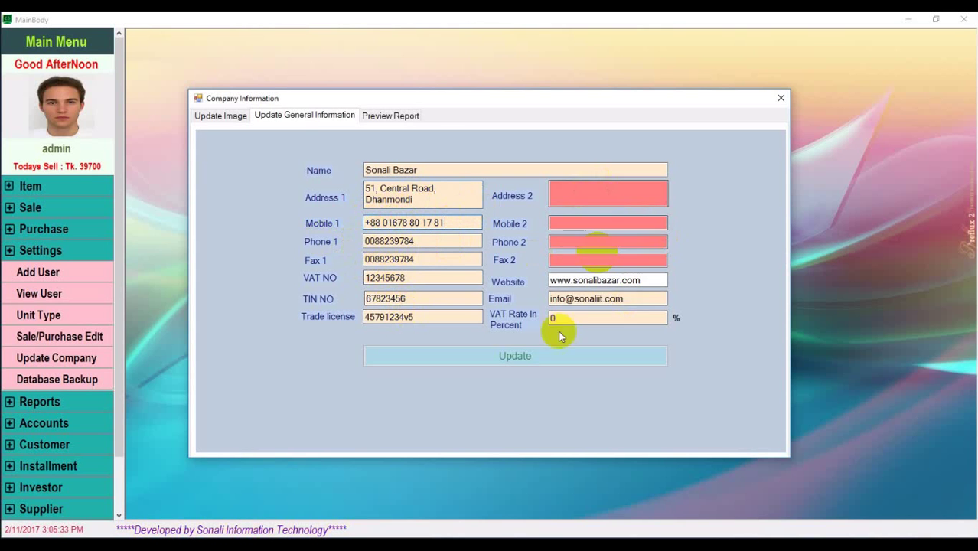
pyautogui.click(514, 358)
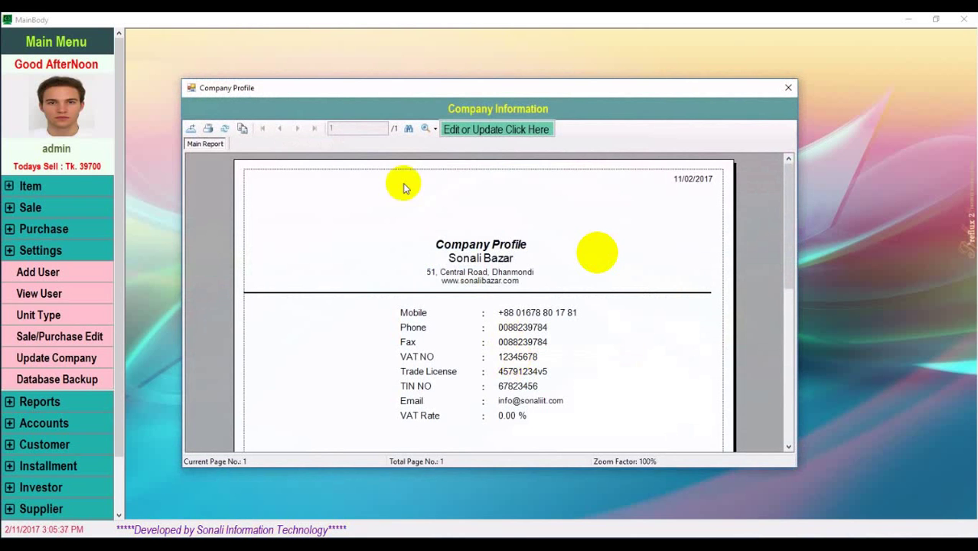
# Preview the company profile report, then close the Company Information window
pyautogui.click(465, 129)
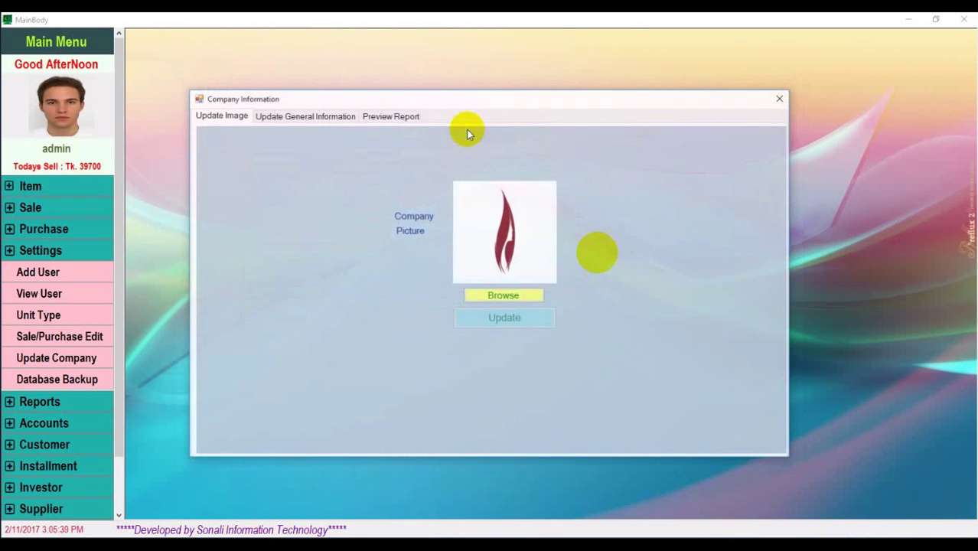
pyautogui.click(393, 116)
pyautogui.scroll(-2, 490, 337)
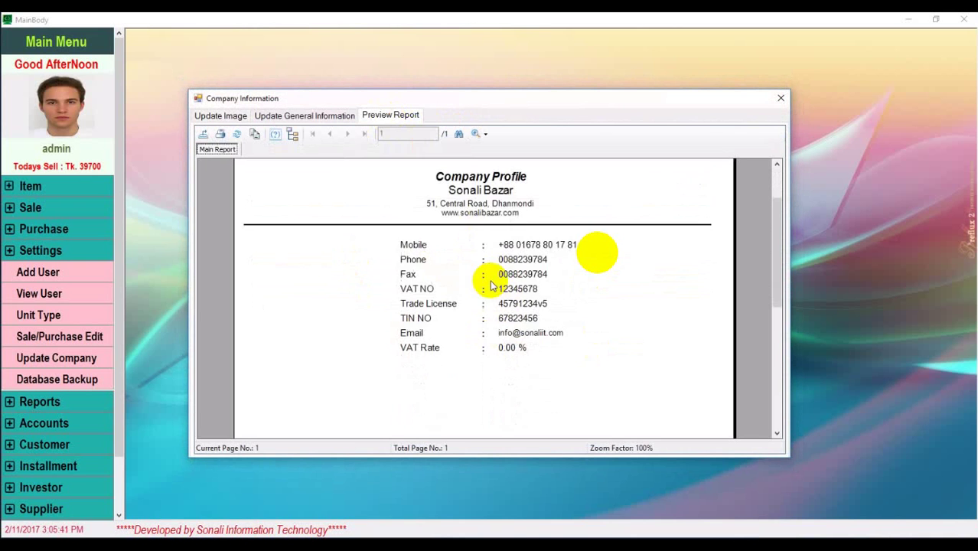
pyautogui.scroll(-3, 521, 302)
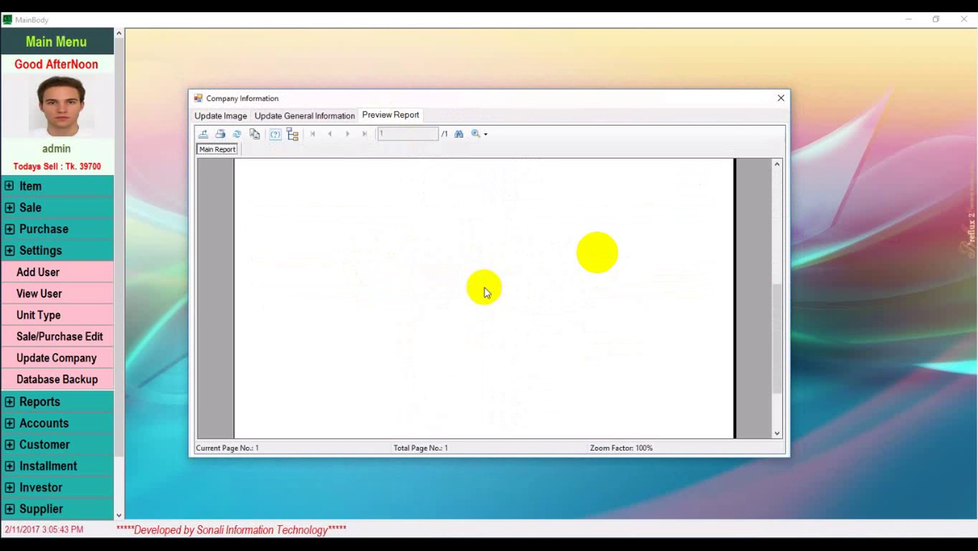
pyautogui.scroll(5, 484, 291)
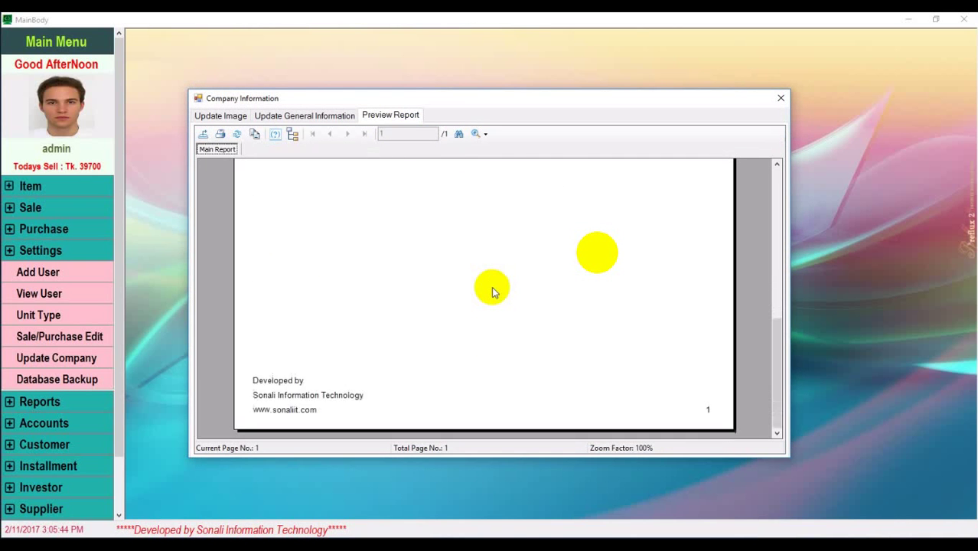
pyautogui.click(781, 100)
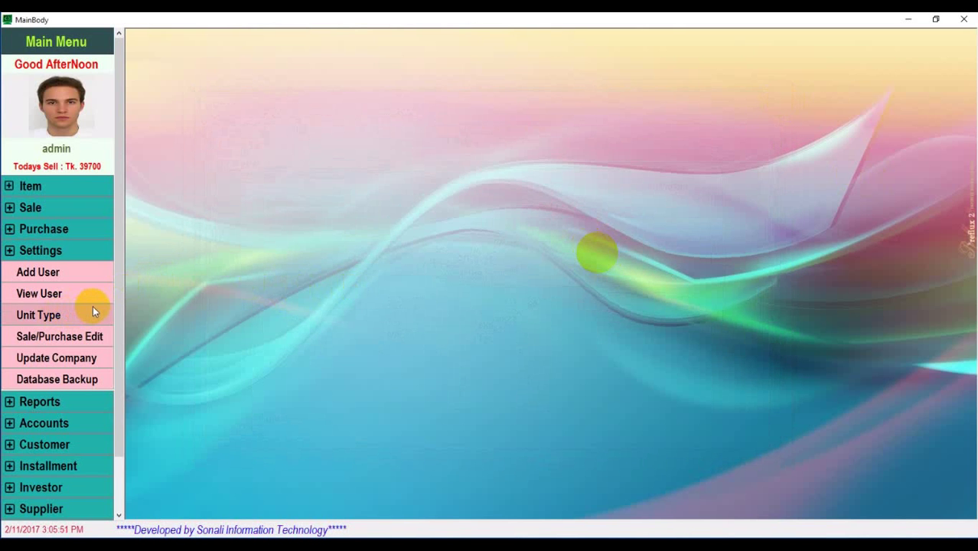
# Open Database Backup and browse for backup and restore locations, cancelling both
pyautogui.scroll(-2, 93, 305)
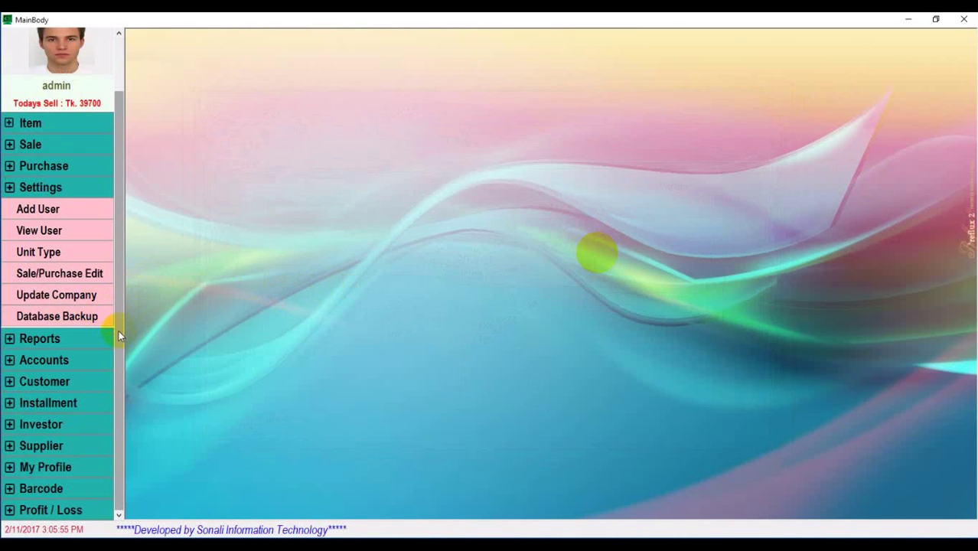
pyautogui.click(86, 316)
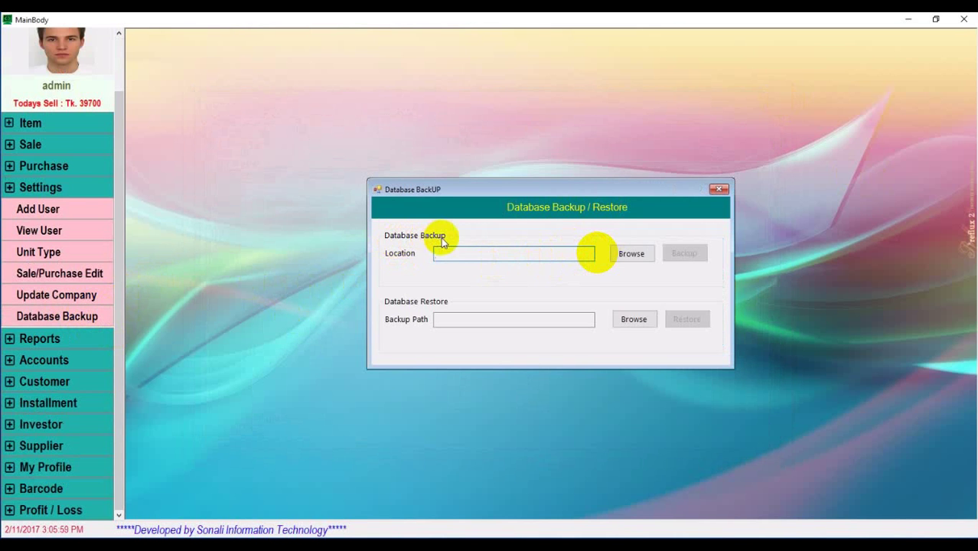
pyautogui.click(630, 254)
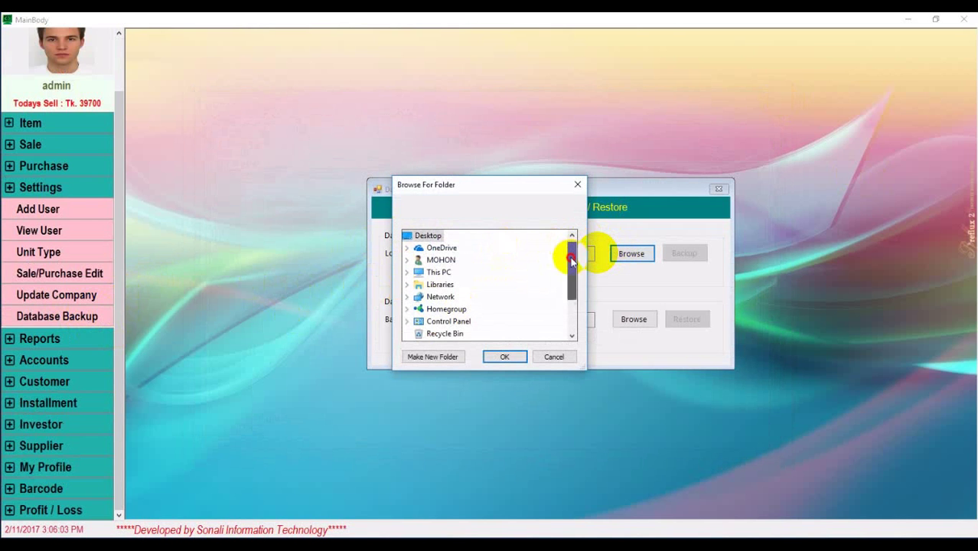
pyautogui.moveTo(571, 256); pyautogui.dragTo(569, 295)
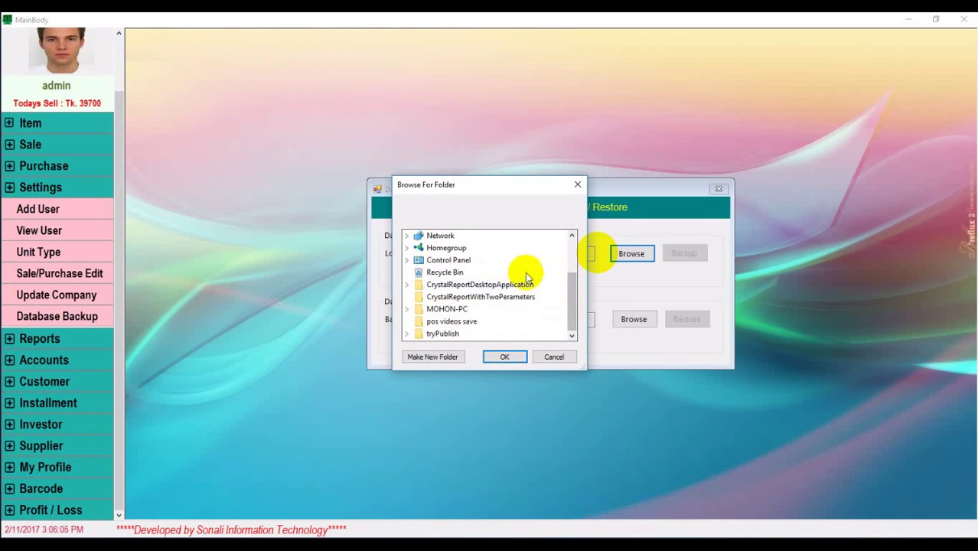
pyautogui.scroll(2, 525, 281)
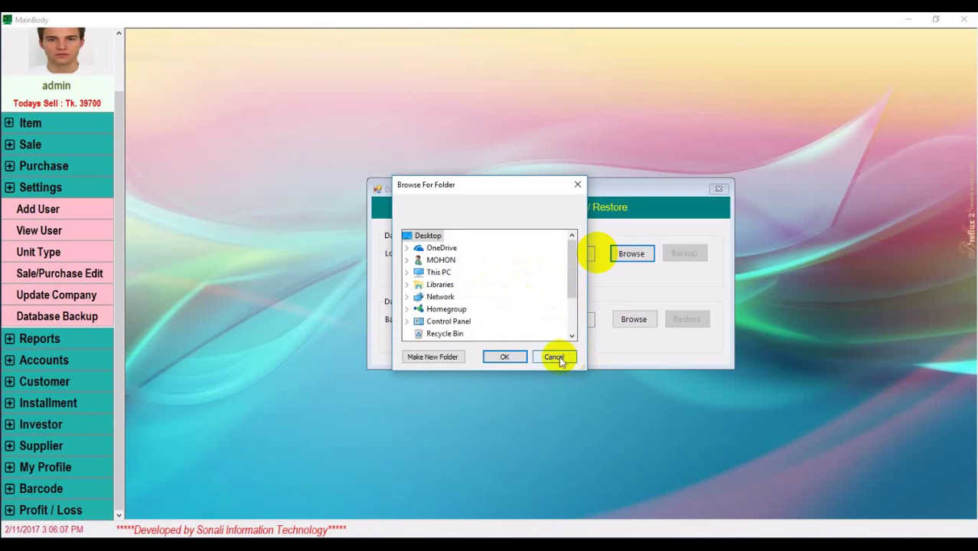
pyautogui.click(557, 358)
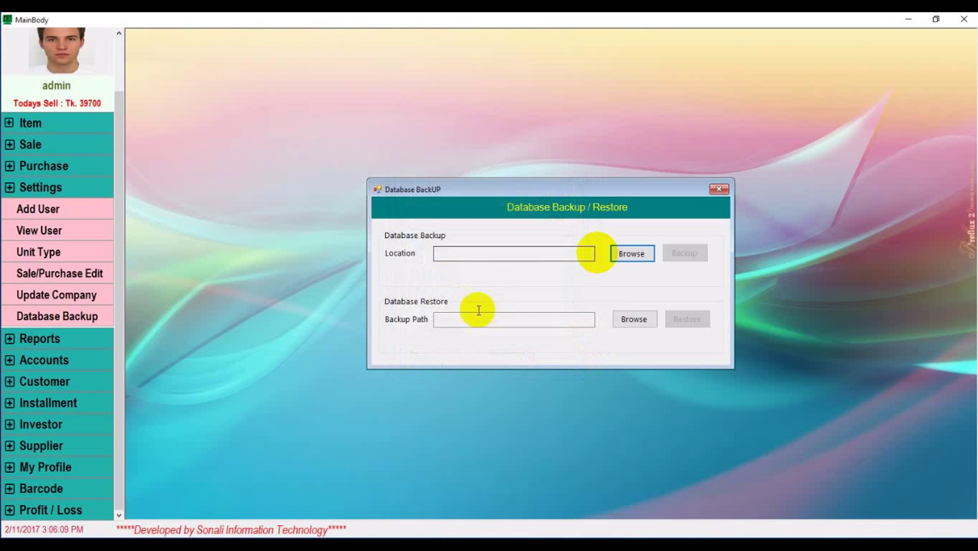
pyautogui.click(634, 319)
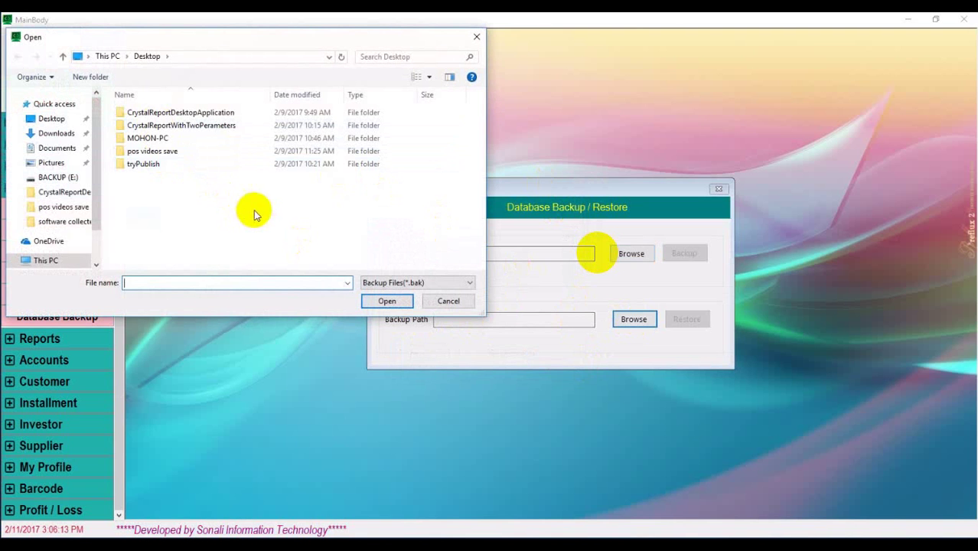
pyautogui.click(455, 303)
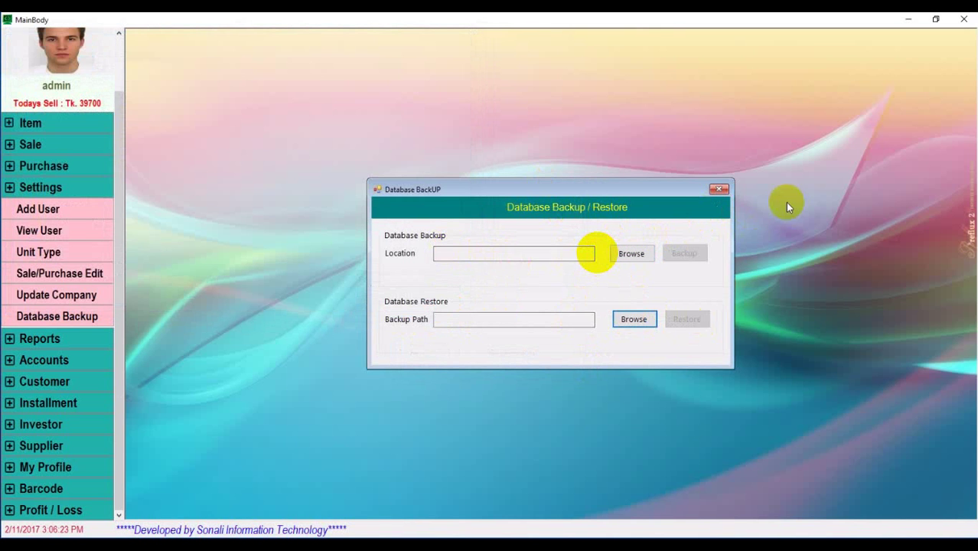
# Set the backup folder to Documents > SQL Server Management Studio > Backup Files > Solution1, then close
pyautogui.click(633, 255)
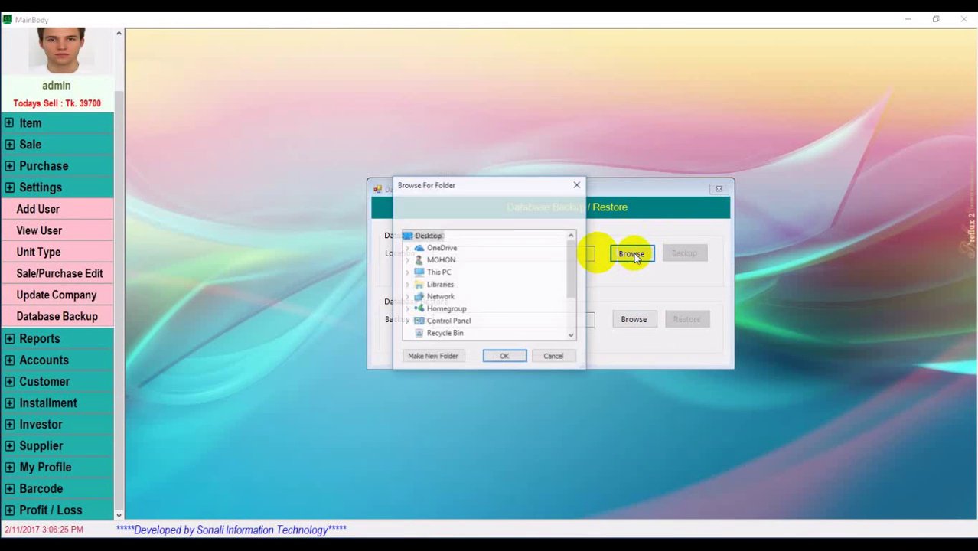
pyautogui.doubleClick(446, 261)
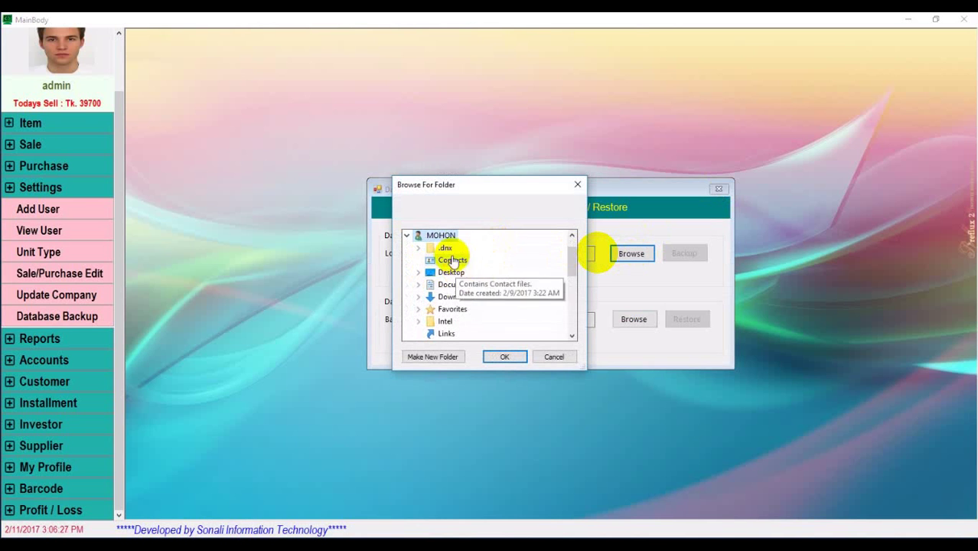
pyautogui.scroll(-1, 467, 276)
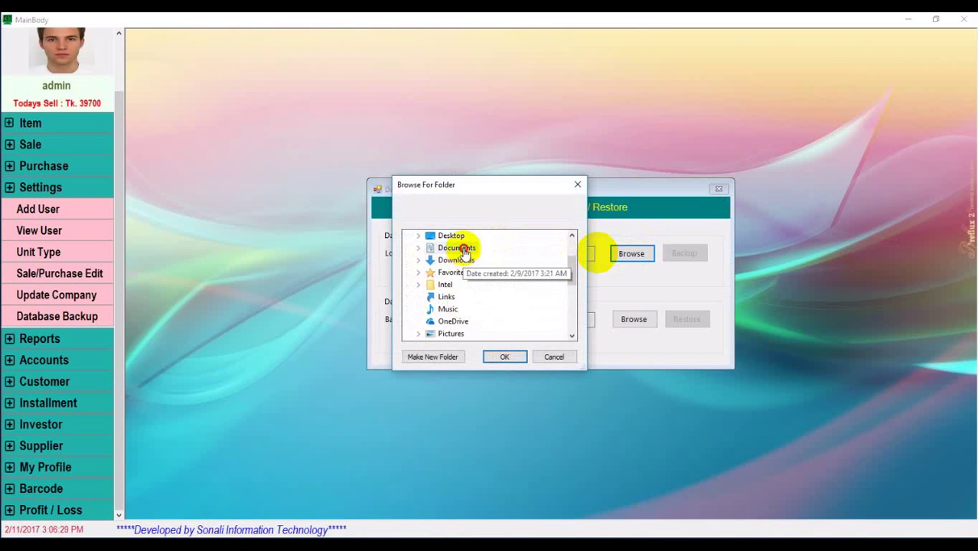
pyautogui.doubleClick(457, 247)
pyautogui.doubleClick(479, 274)
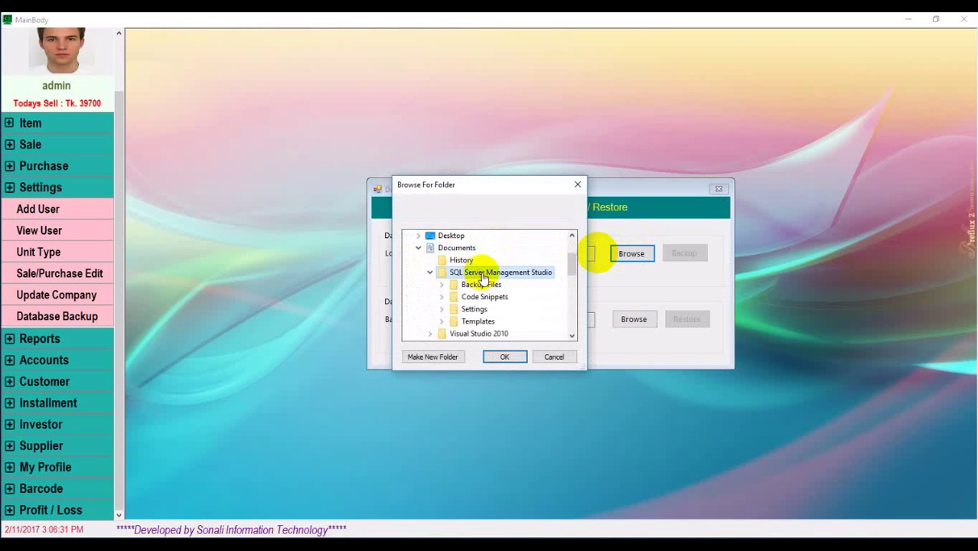
pyautogui.doubleClick(487, 284)
pyautogui.scroll(-3, 489, 312)
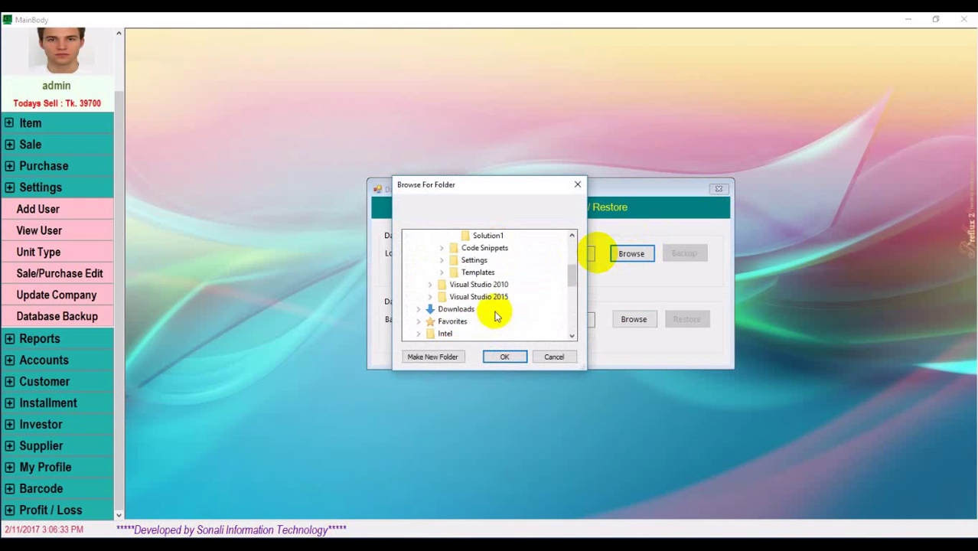
pyautogui.click(486, 235)
pyautogui.click(518, 357)
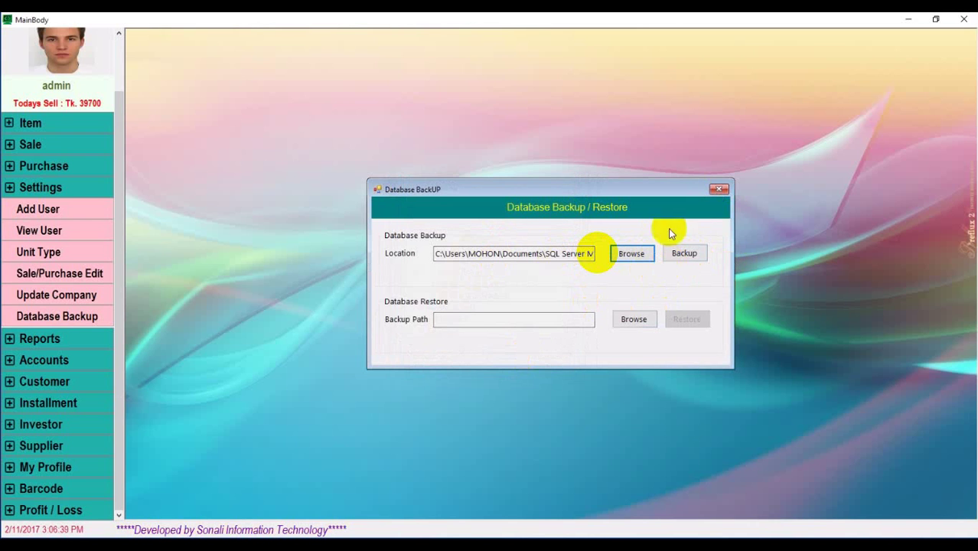
pyautogui.click(720, 189)
# Open the Stock Report from Reports and scroll through page 1
pyautogui.click(39, 339)
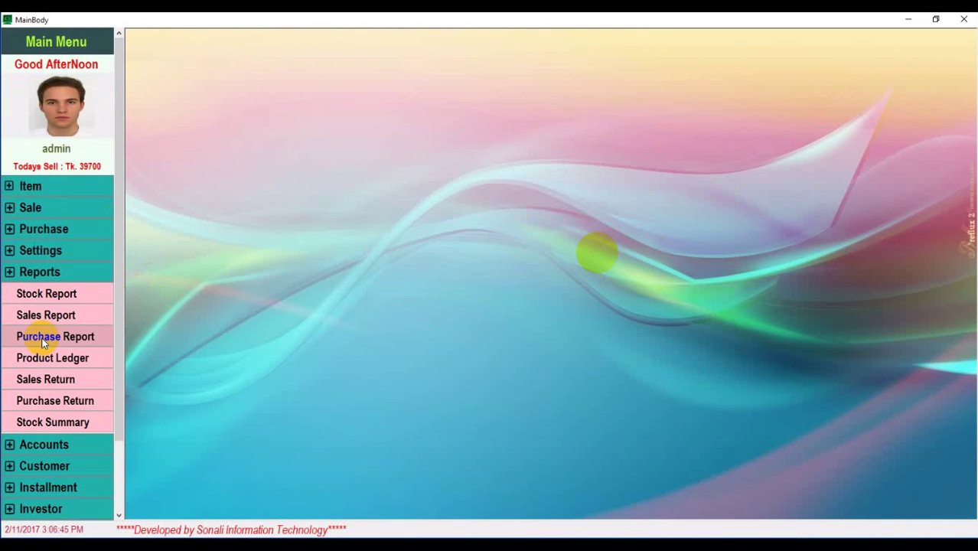
pyautogui.click(55, 303)
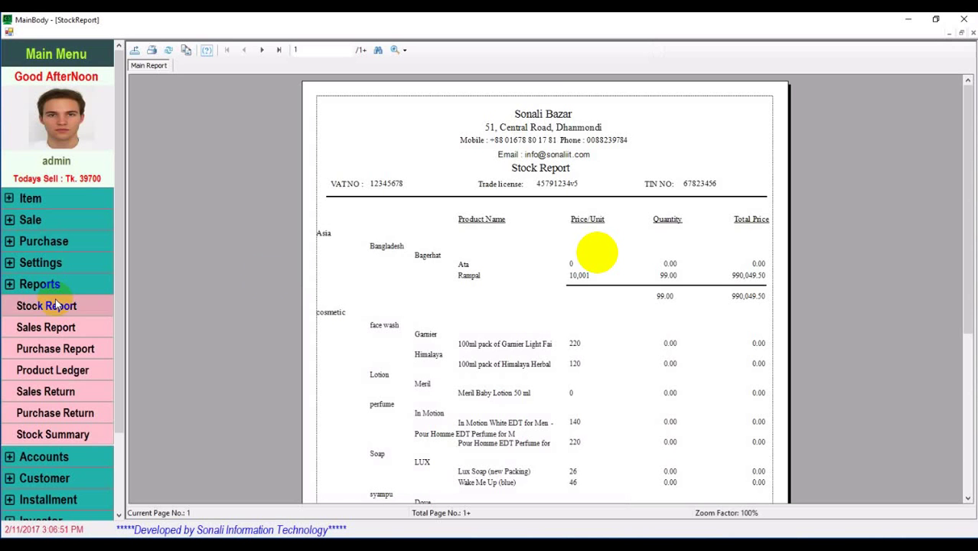
pyautogui.scroll(-2, 454, 238)
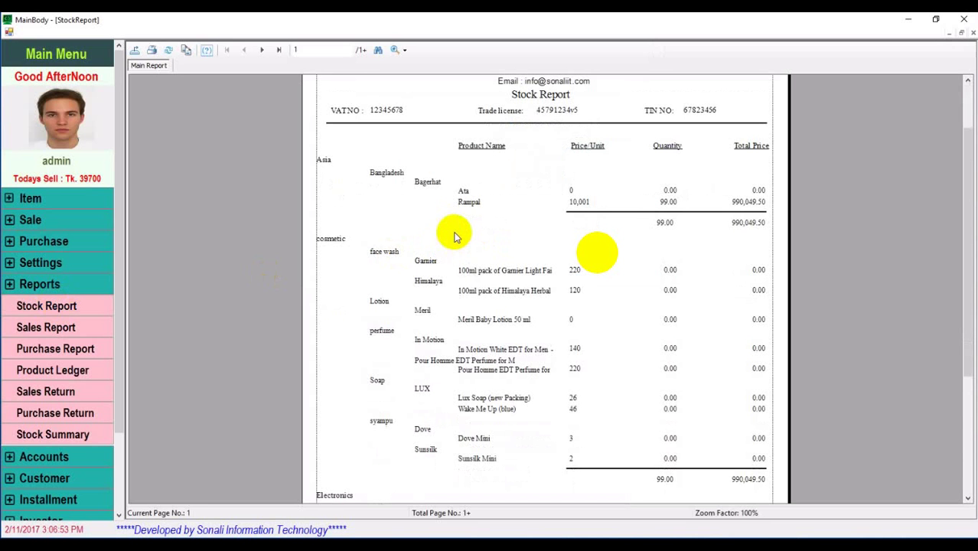
pyautogui.scroll(-2, 453, 238)
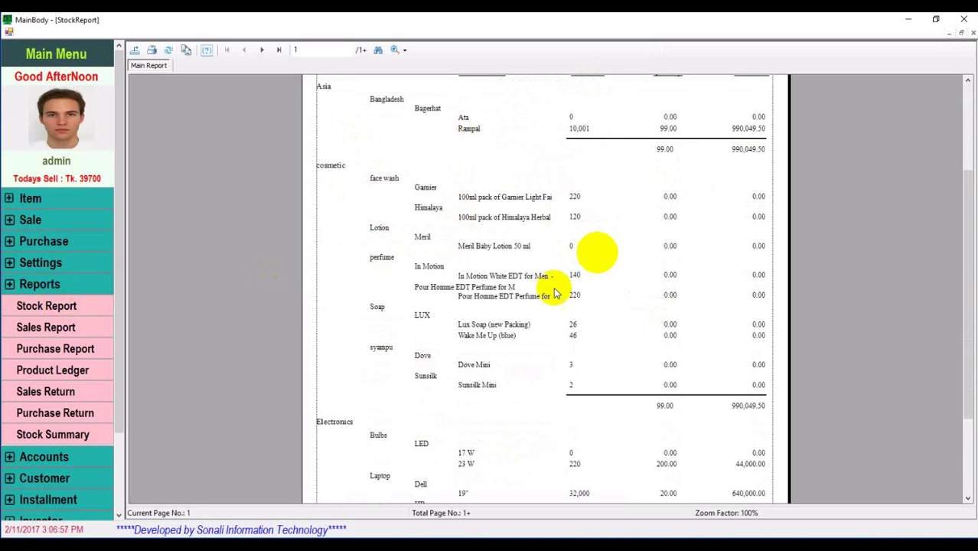
pyautogui.scroll(4, 536, 281)
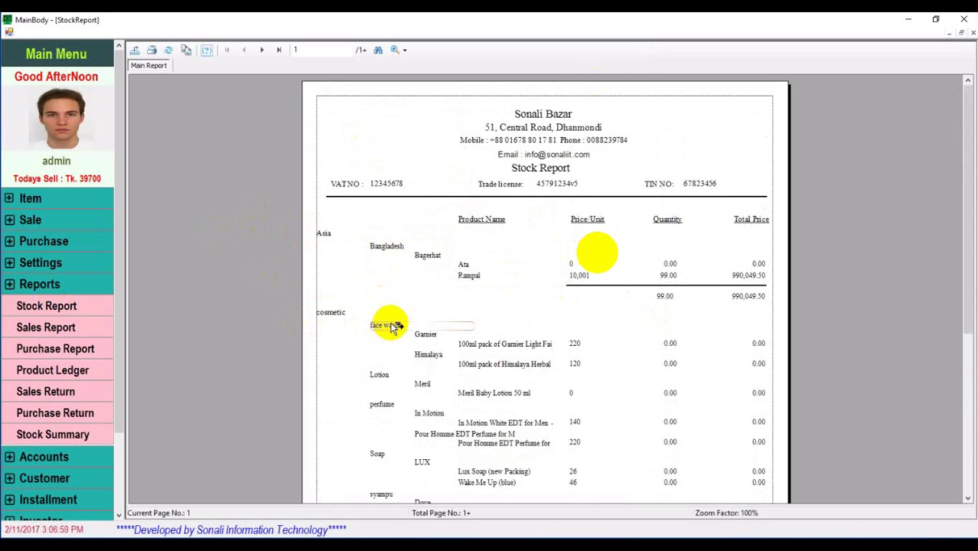
pyautogui.scroll(-4, 390, 322)
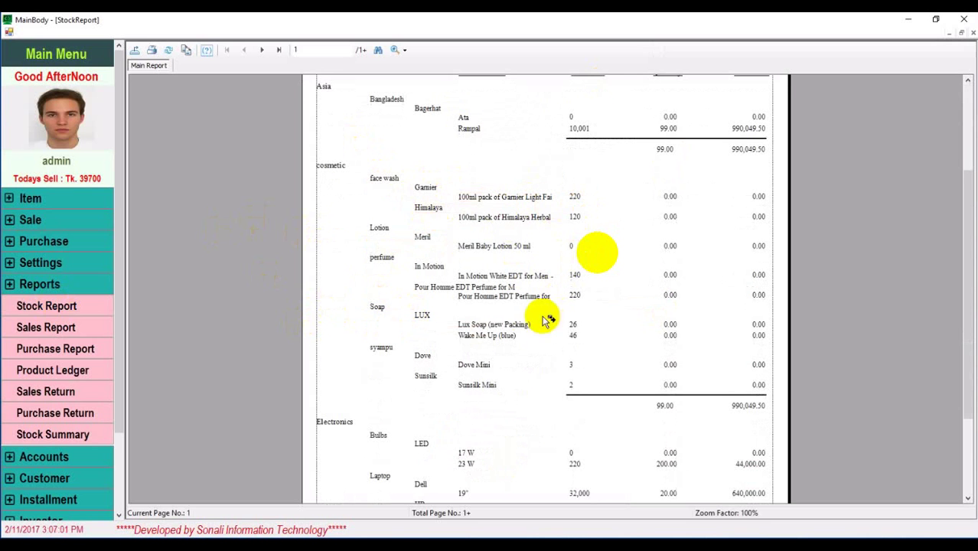
pyautogui.scroll(3, 577, 289)
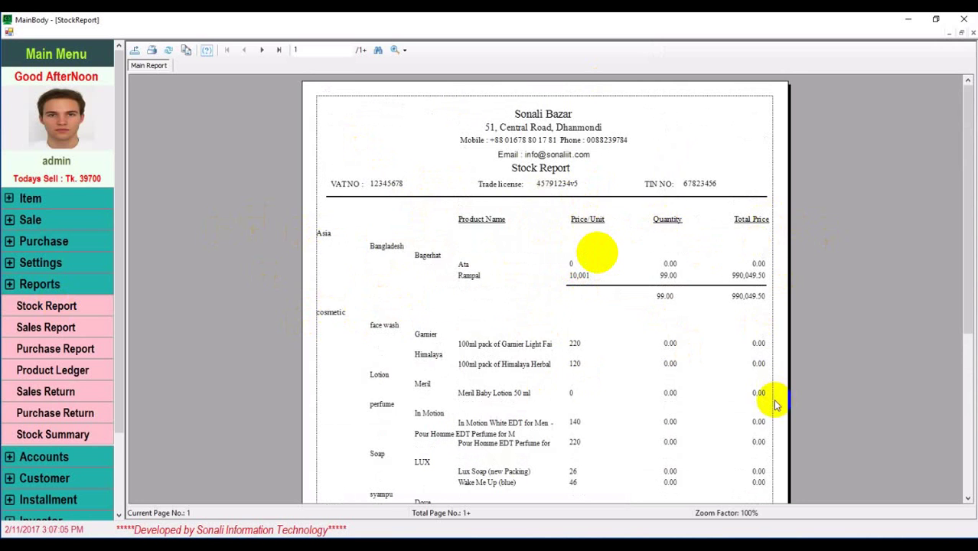
pyautogui.scroll(-3, 775, 404)
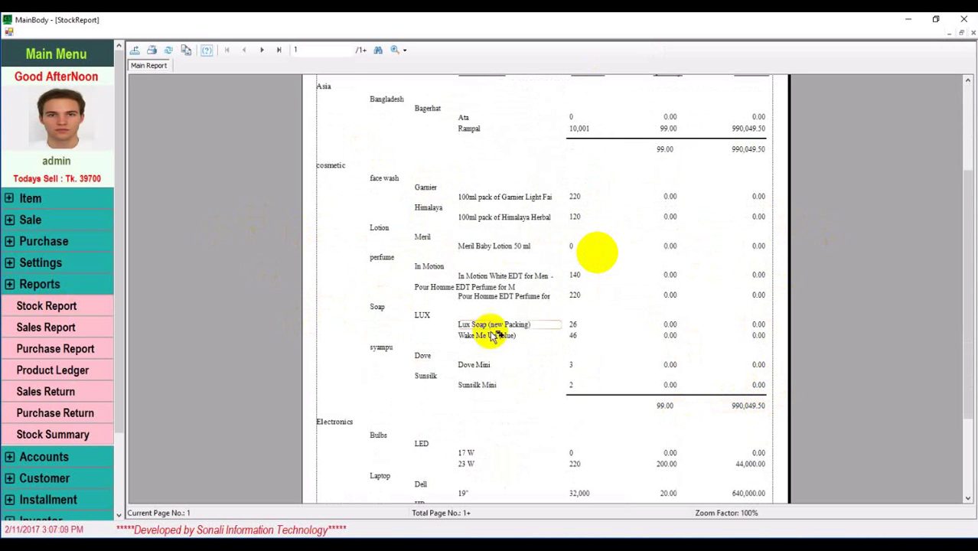
pyautogui.scroll(-3, 589, 251)
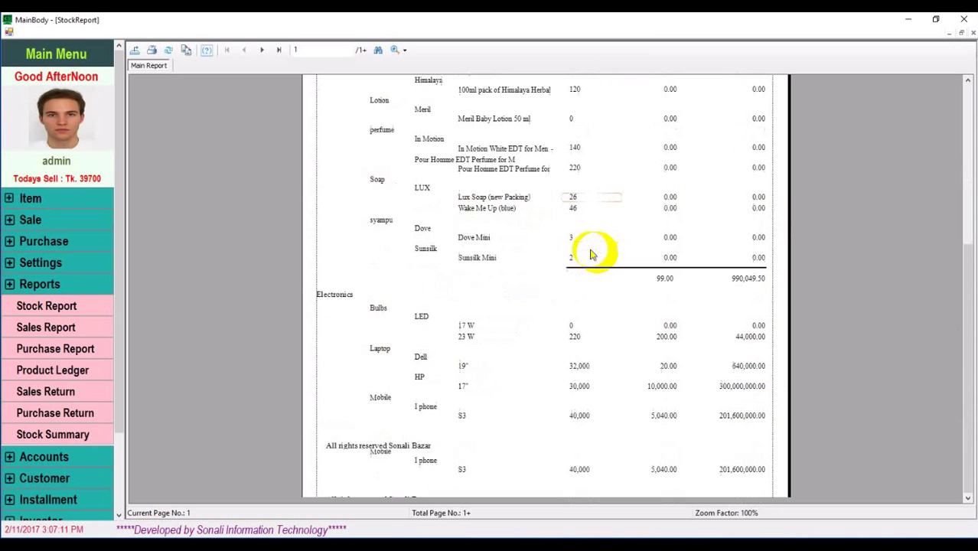
pyautogui.scroll(3, 481, 305)
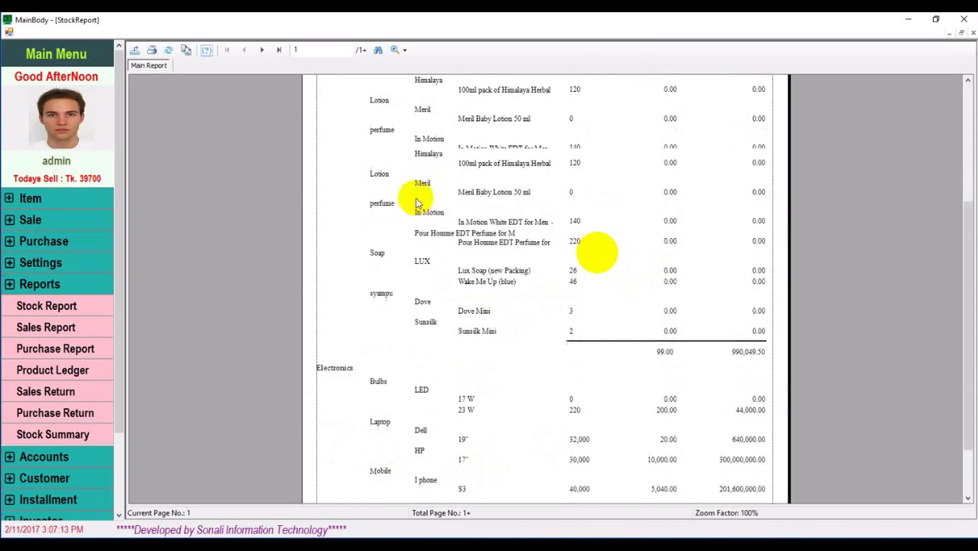
# View page 2 of the stock report, then close it
pyautogui.click(261, 49)
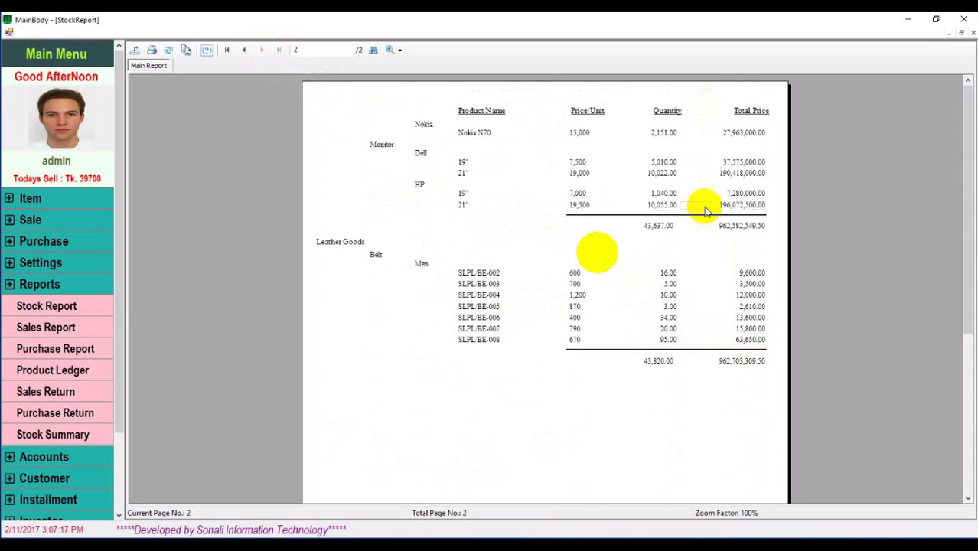
pyautogui.scroll(-5, 699, 312)
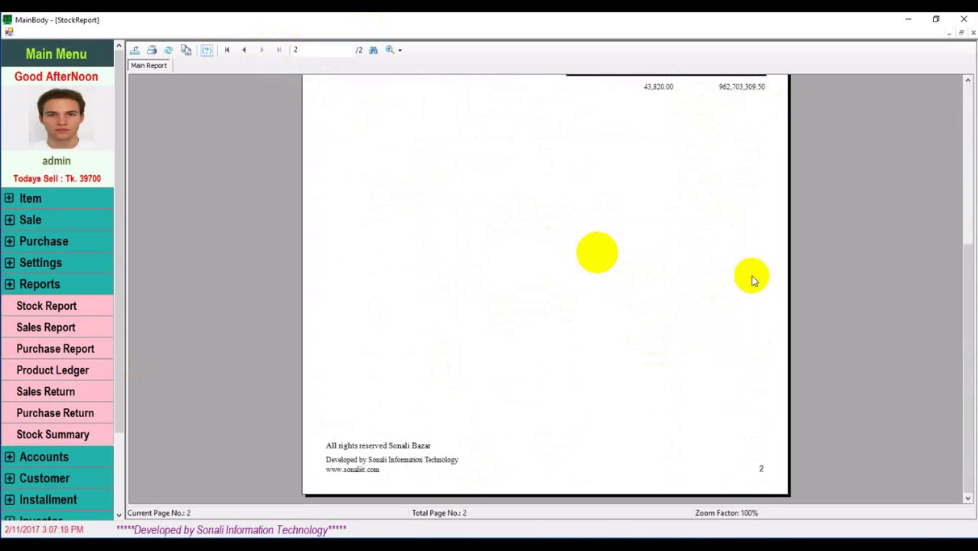
pyautogui.scroll(5, 750, 278)
pyautogui.click(972, 33)
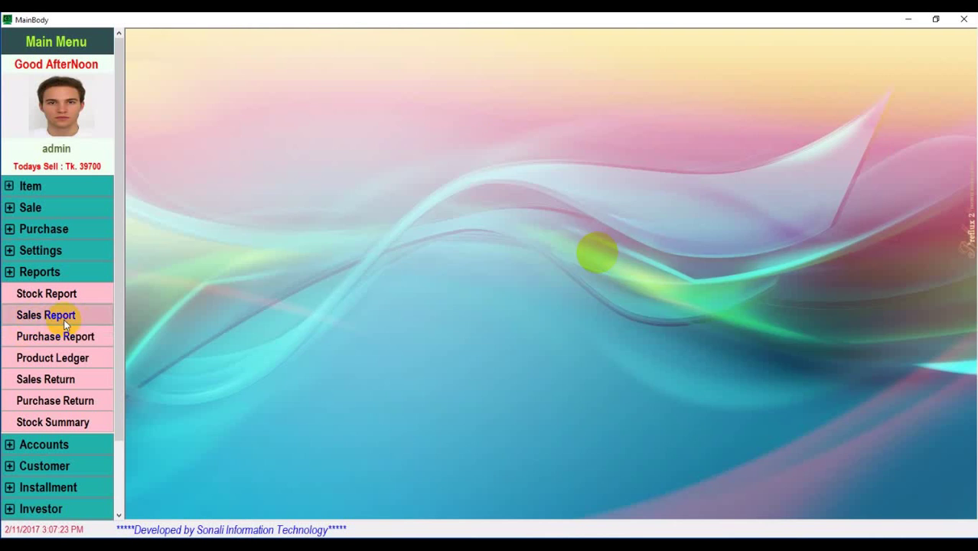
# Generate the Sales Report for 2017-01-02 through 2017-01-31
pyautogui.click(65, 325)
pyautogui.click(368, 131)
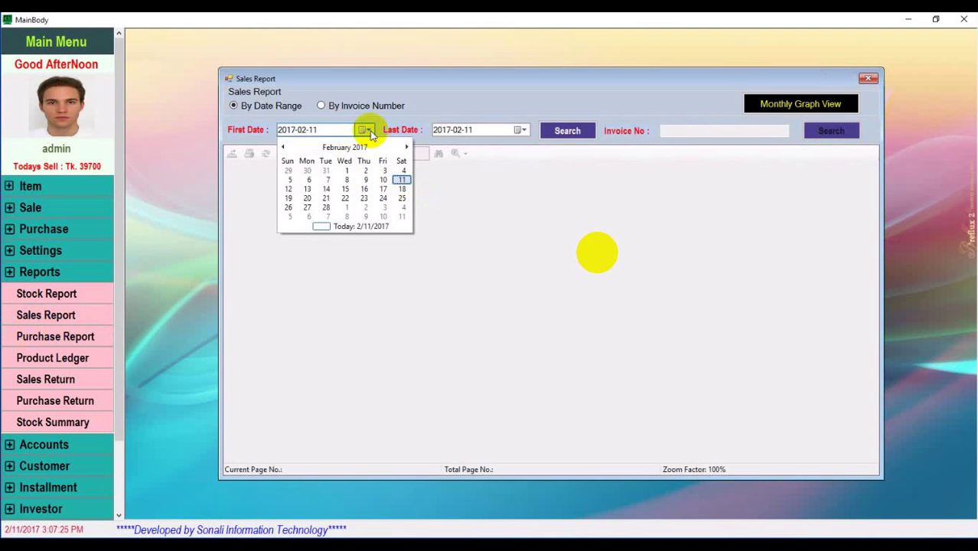
pyautogui.click(282, 147)
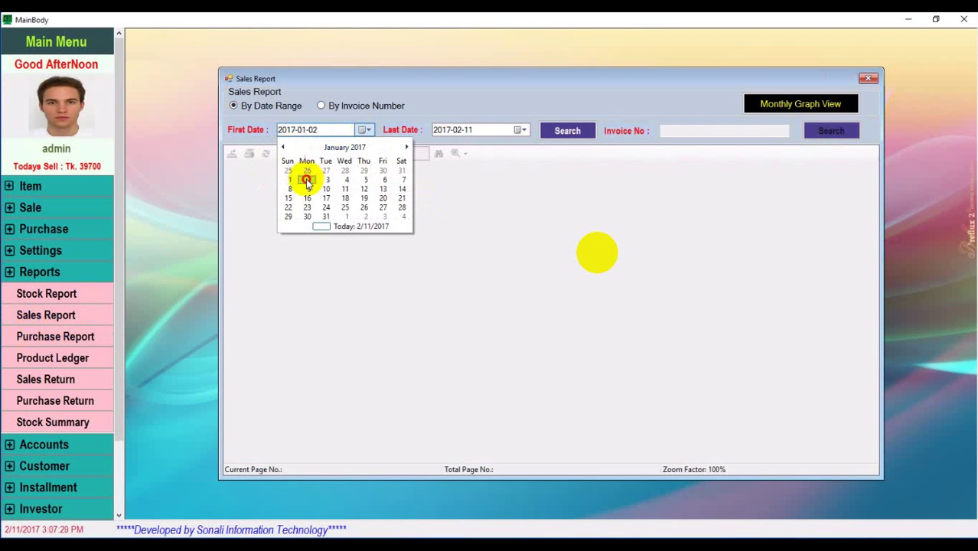
pyautogui.click(521, 130)
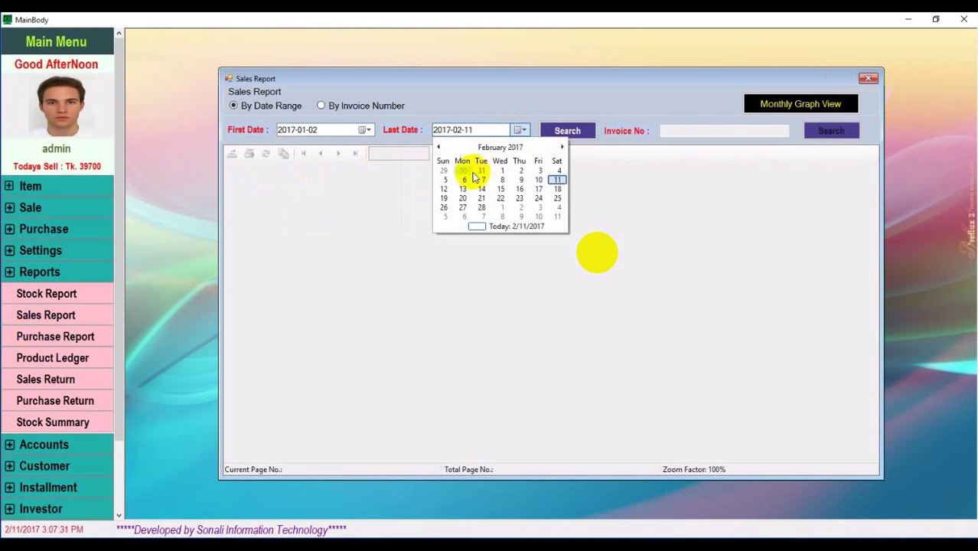
pyautogui.click(438, 147)
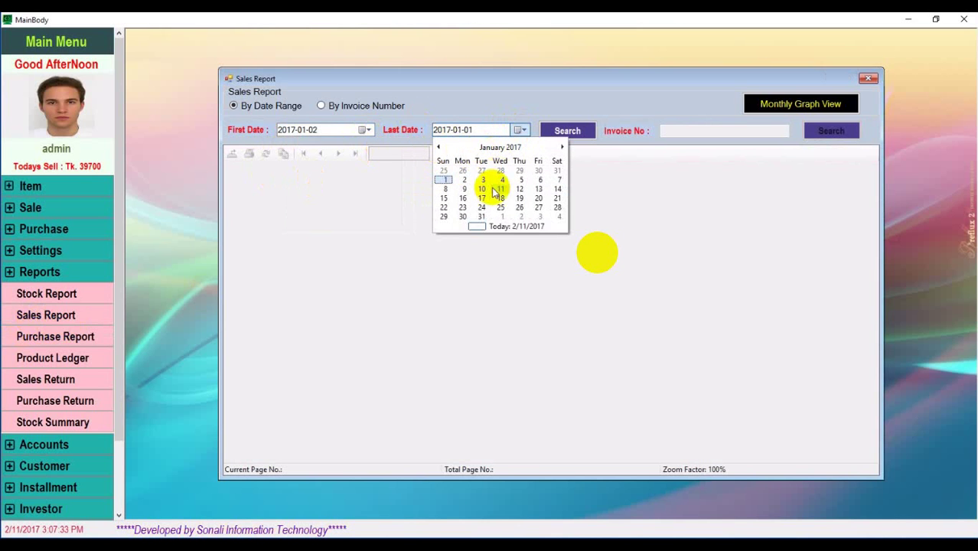
pyautogui.click(481, 216)
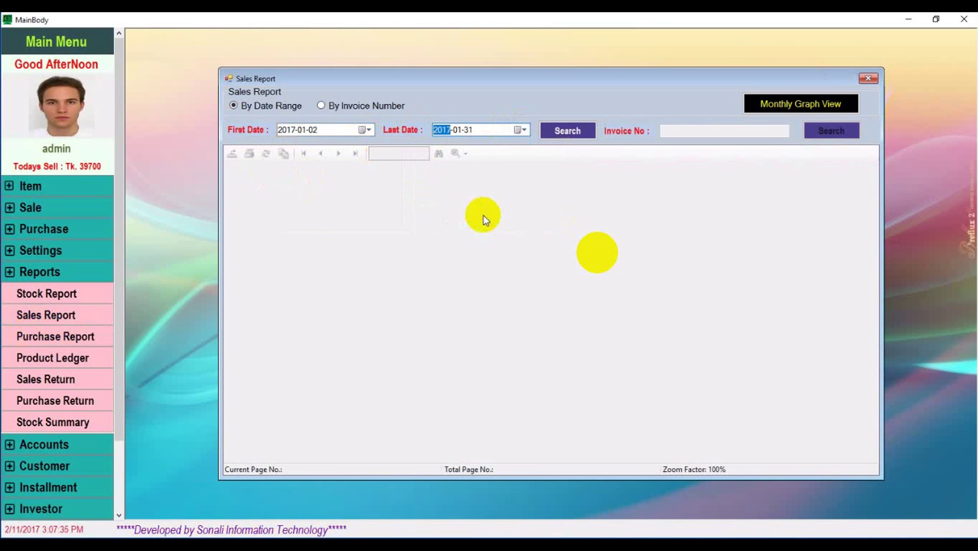
pyautogui.click(559, 132)
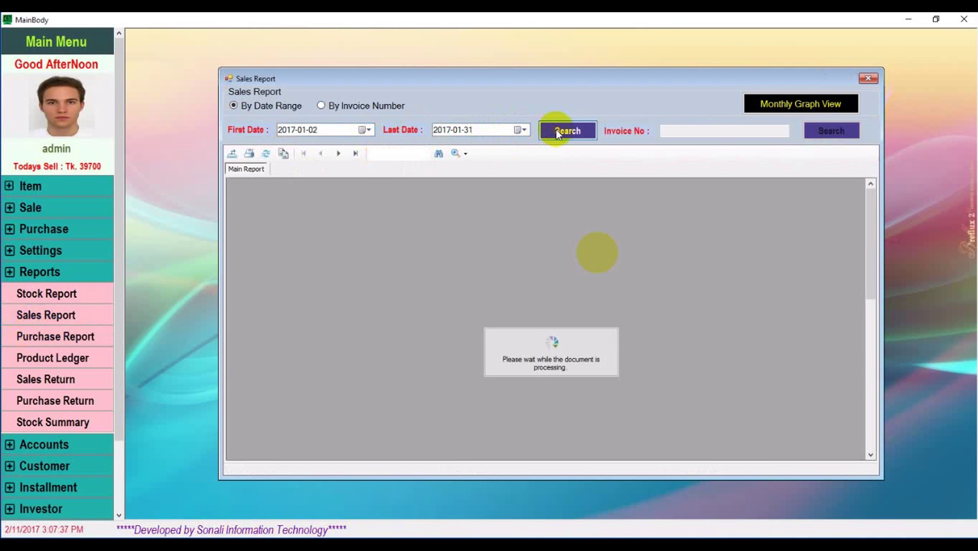
# Page through all three sales report pages, ending at the 2,796,230.00 grand total
pyautogui.scroll(-10, 450, 368)
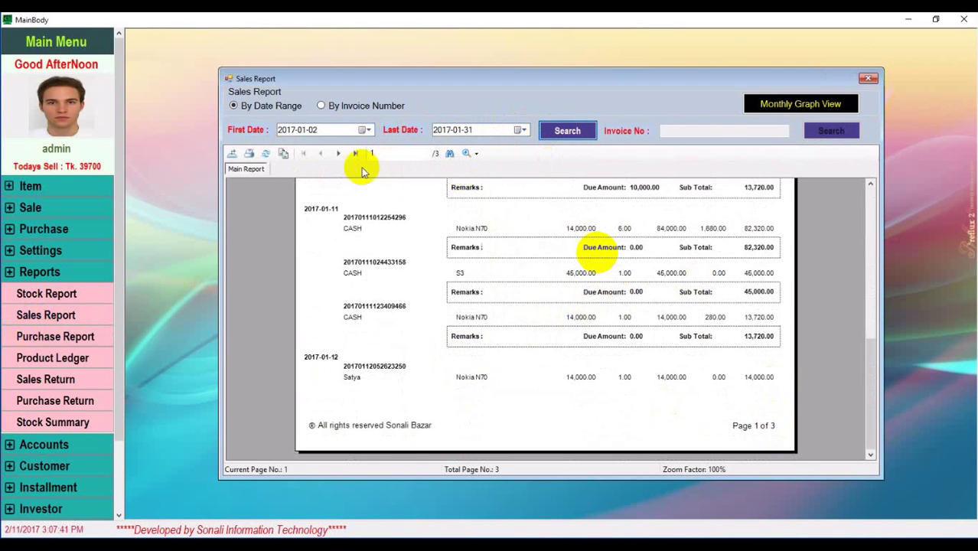
pyautogui.click(338, 154)
pyautogui.scroll(-10, 498, 322)
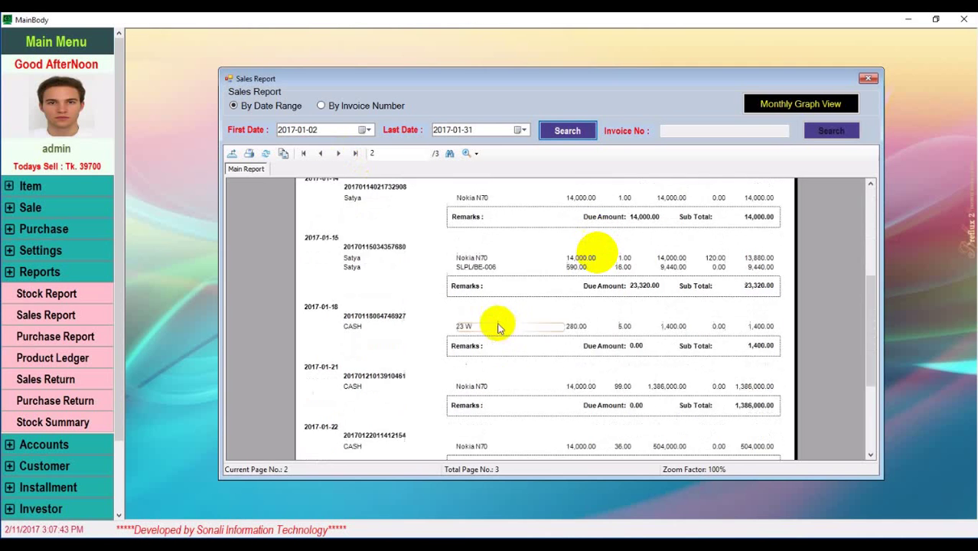
pyautogui.click(338, 153)
pyautogui.scroll(-8, 593, 350)
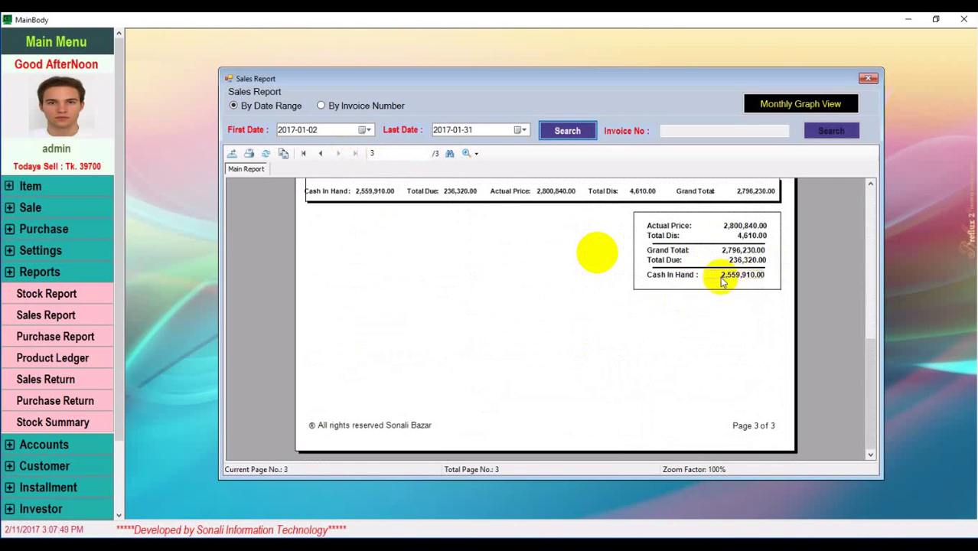
pyautogui.scroll(3, 731, 290)
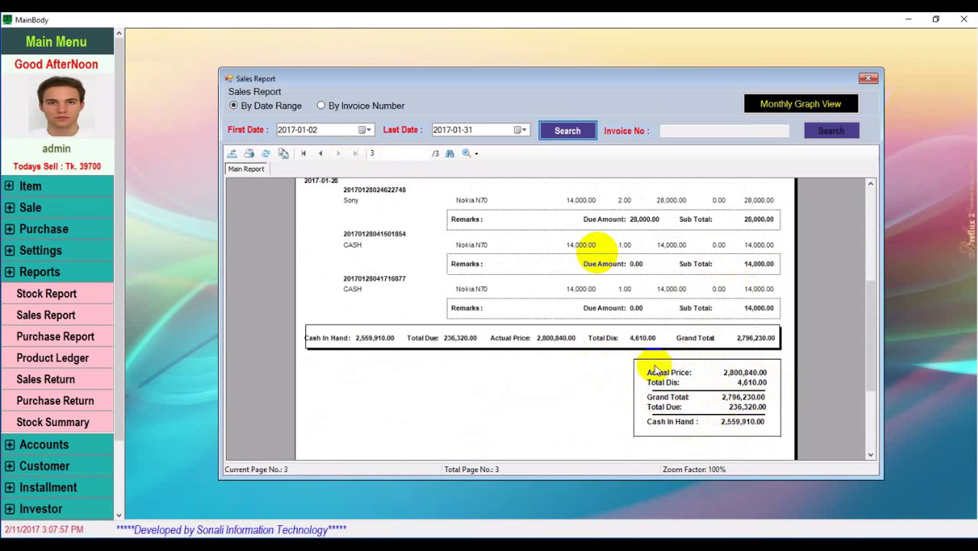
pyautogui.scroll(6, 654, 373)
pyautogui.scroll(1, 655, 373)
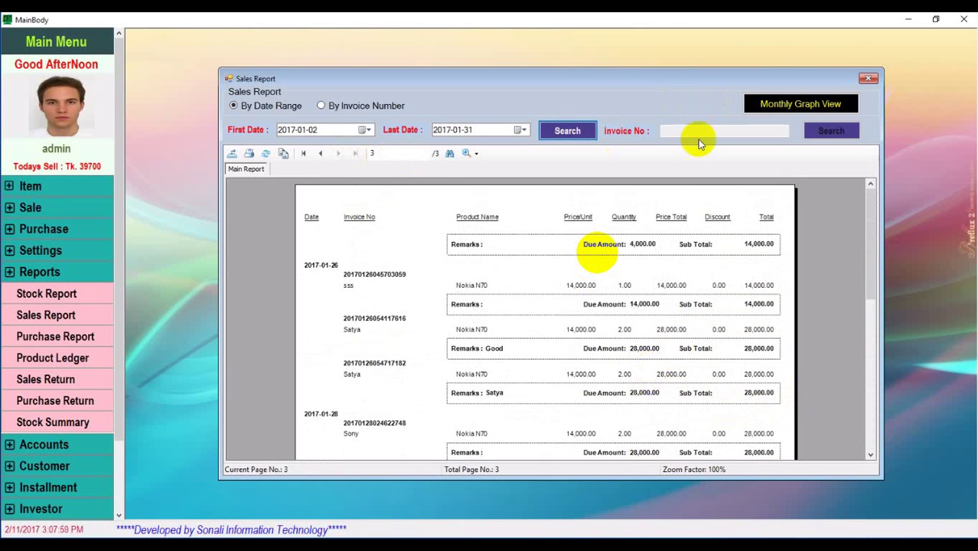
# Filter the sales report to the 2017-01-26 Nokia N70 invoice memo, then cancel printing
pyautogui.click(375, 273)
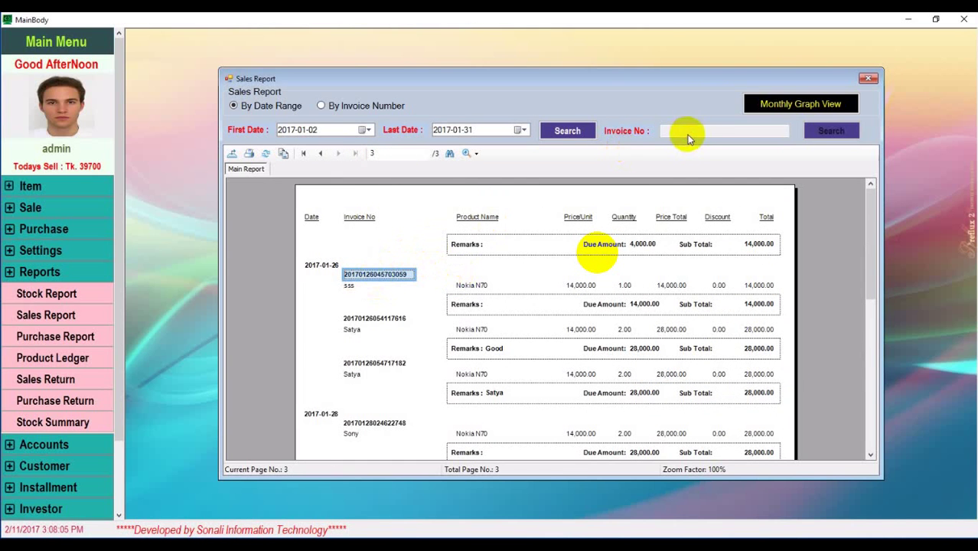
pyautogui.click(322, 106)
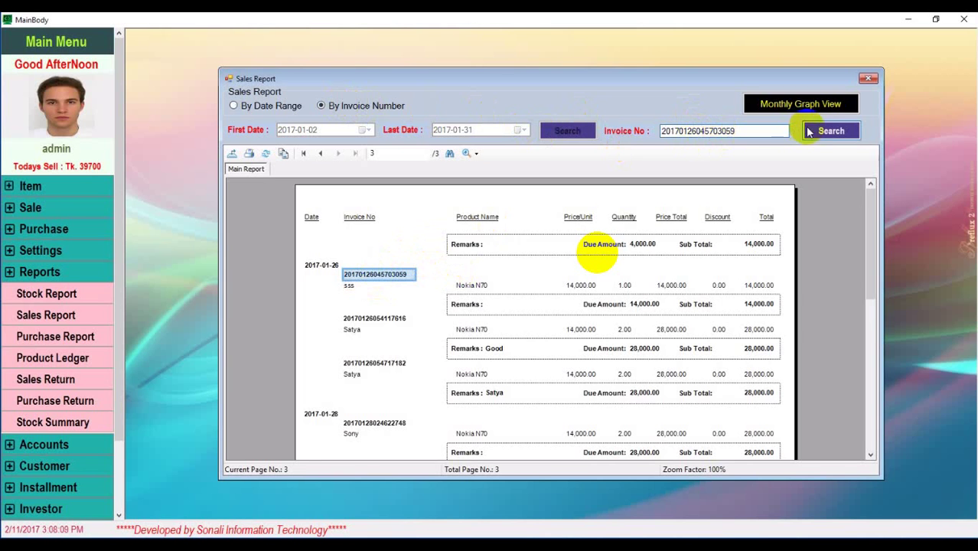
pyautogui.click(831, 132)
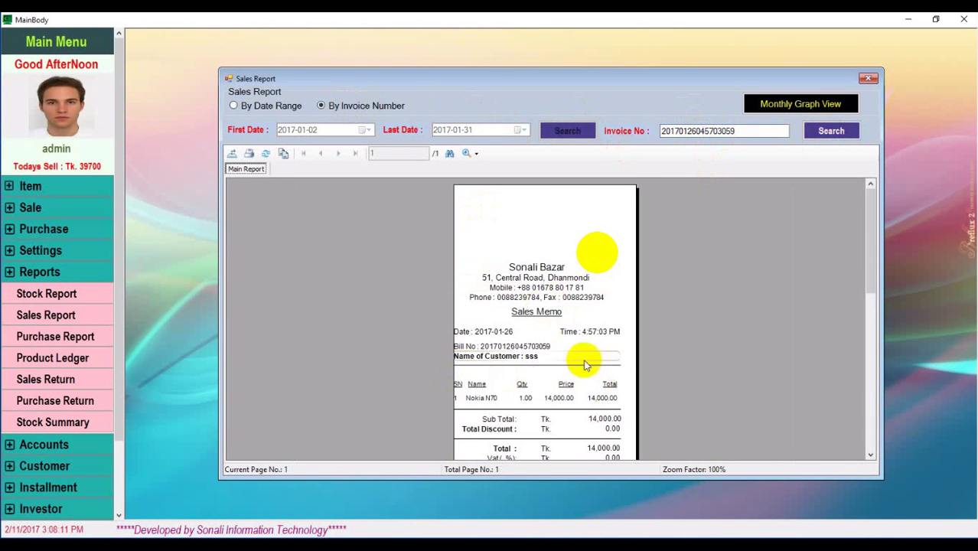
pyautogui.scroll(-3, 513, 337)
pyautogui.scroll(-1, 502, 392)
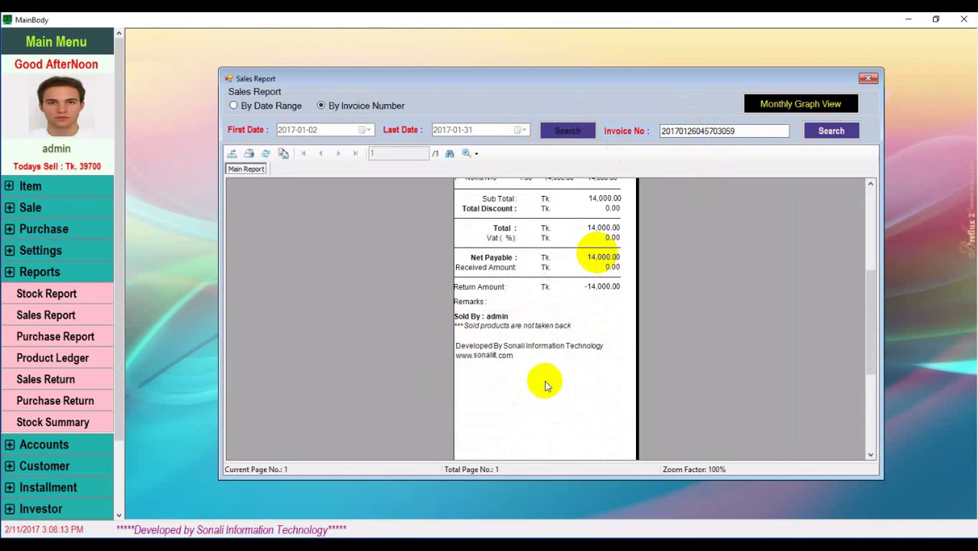
pyautogui.scroll(3, 546, 385)
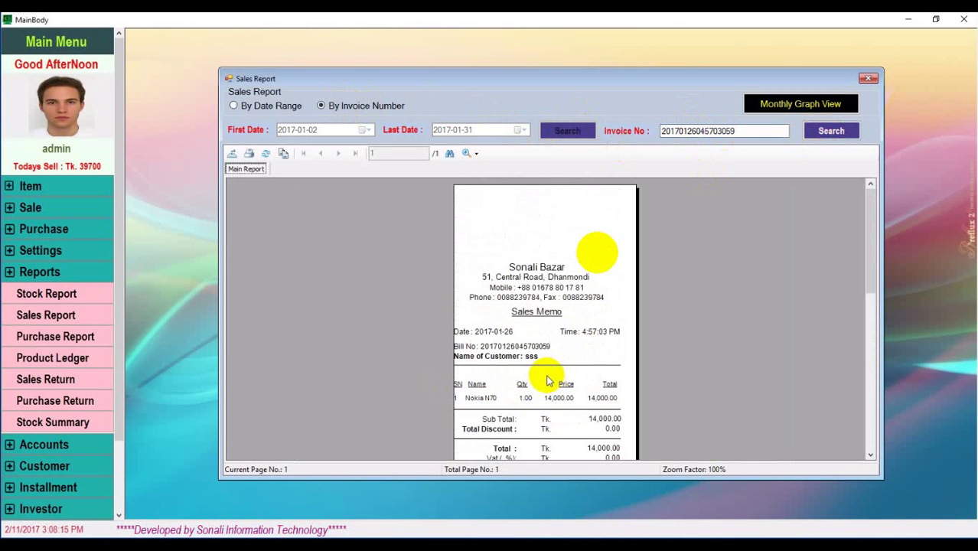
pyautogui.click(265, 156)
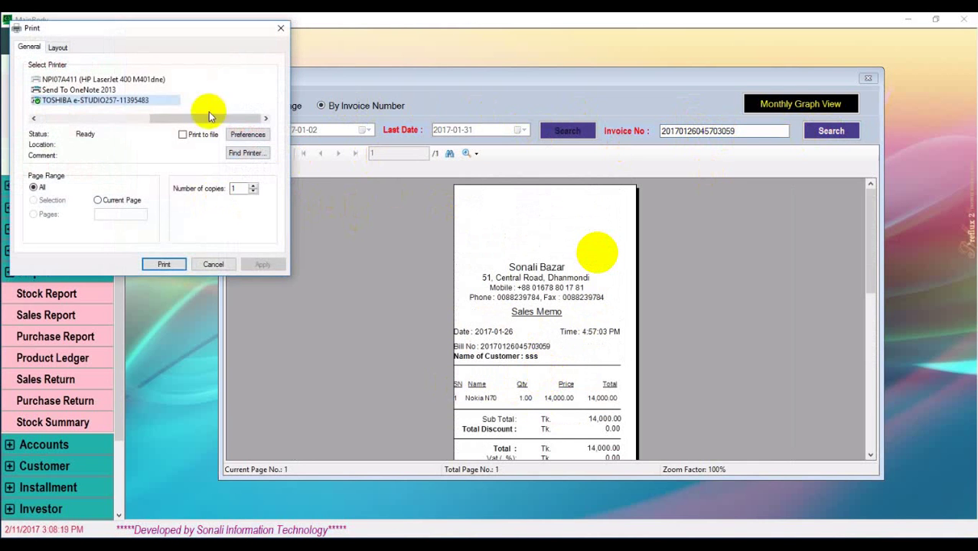
pyautogui.click(215, 264)
# Export the memo as a PDF named 'sales report' to the Desktop and minimize POS
pyautogui.click(232, 154)
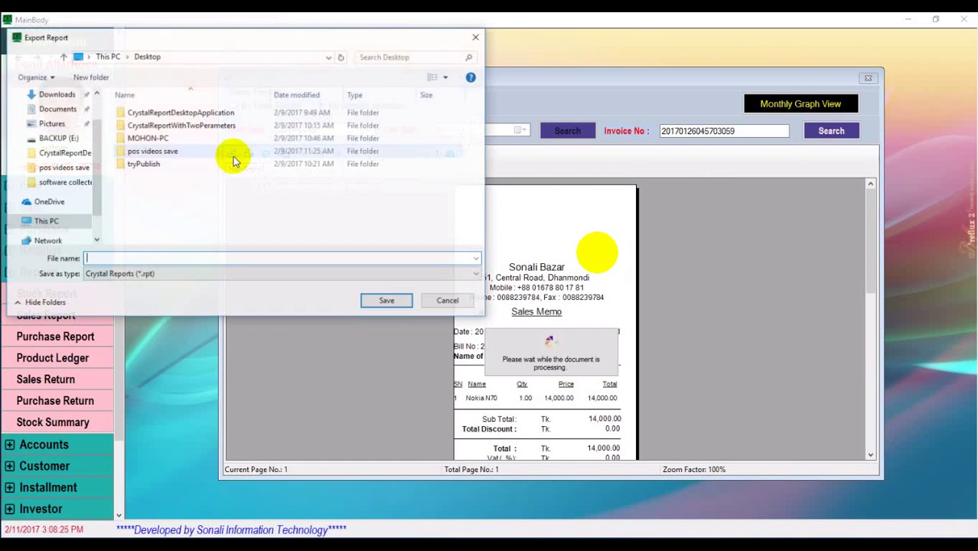
pyautogui.click(183, 274)
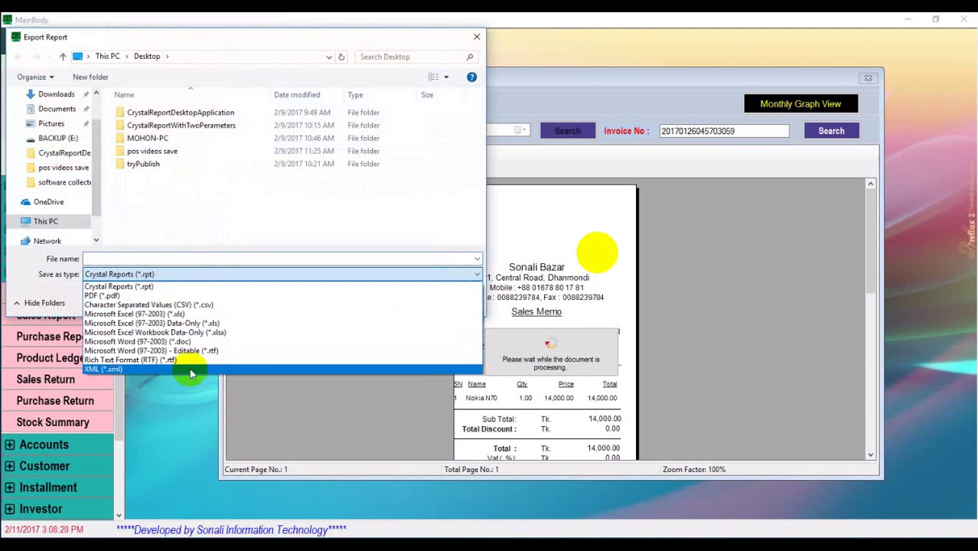
pyautogui.click(107, 296)
pyautogui.click(141, 259)
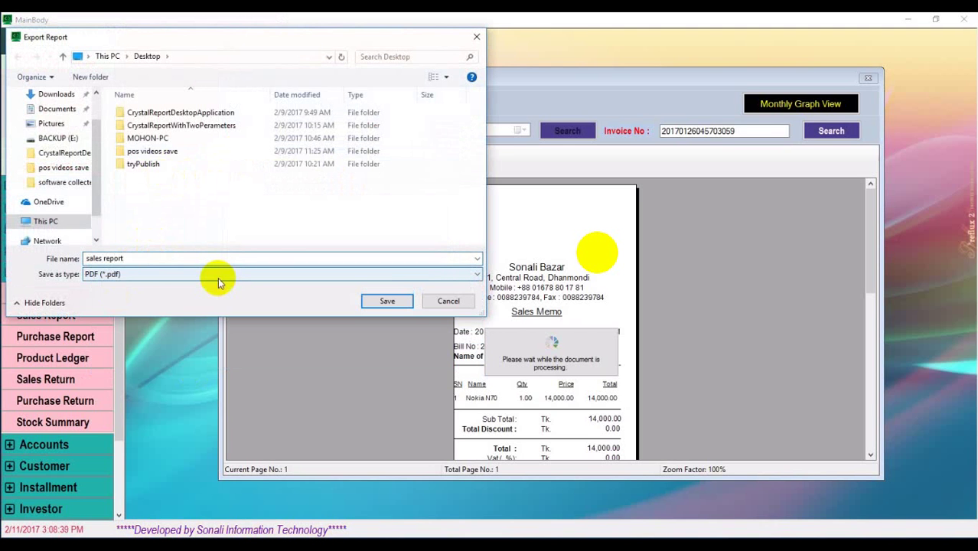
pyautogui.click(391, 301)
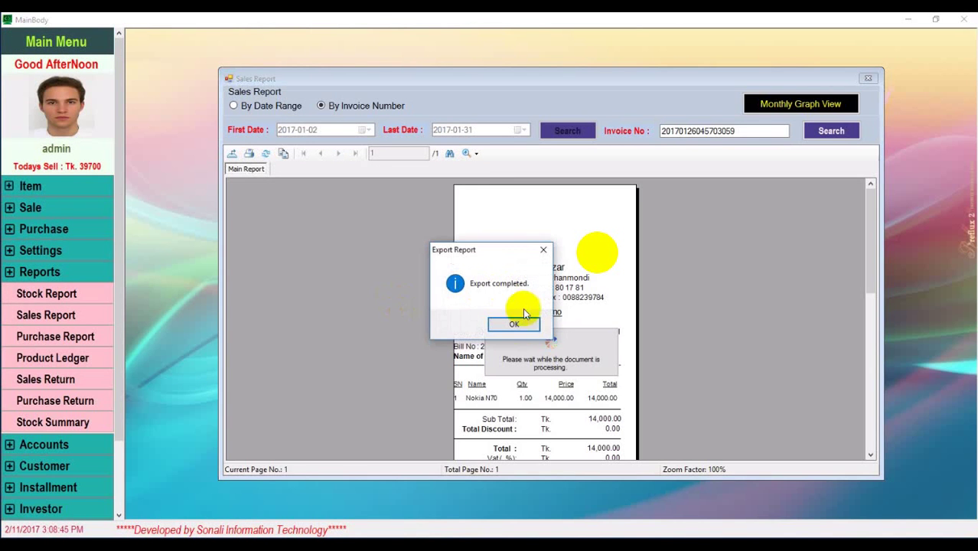
pyautogui.click(514, 325)
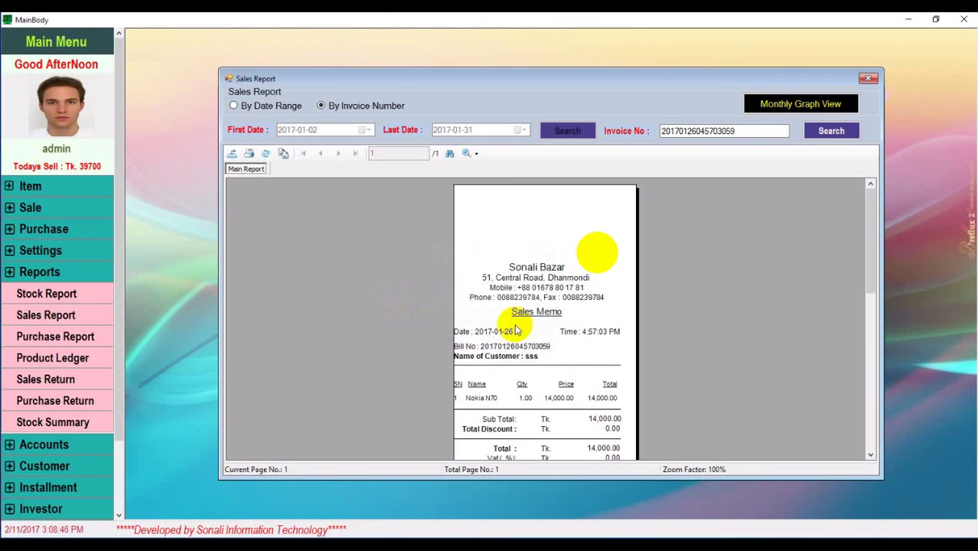
pyautogui.click(907, 20)
# Try opening the sales report PDF in Microsoft Edge and dismiss the file-not-found error
pyautogui.click(172, 240)
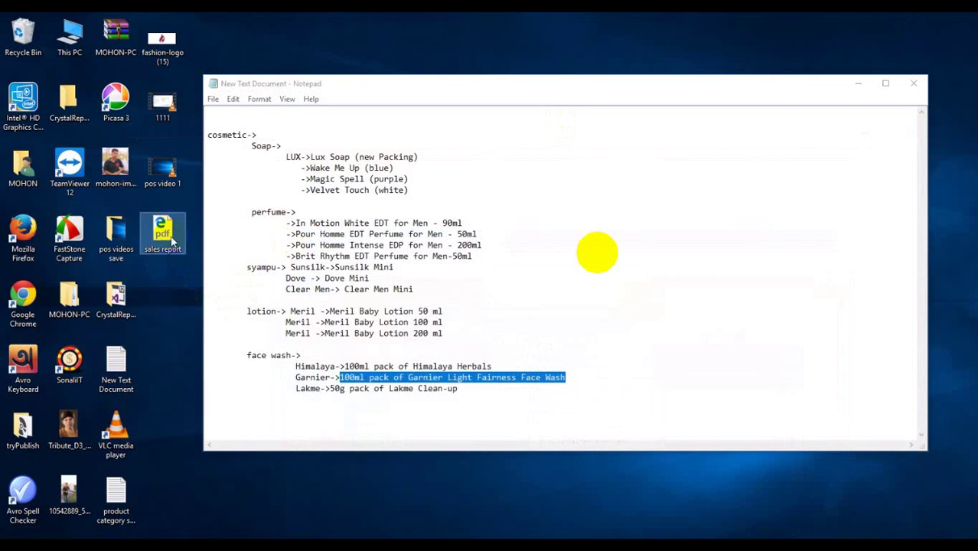
pyautogui.doubleClick(171, 237)
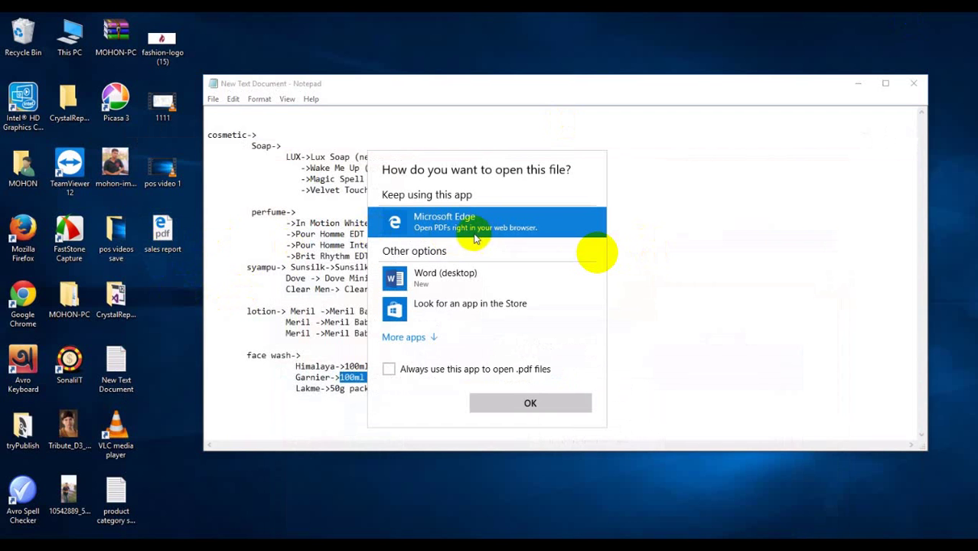
pyautogui.click(525, 403)
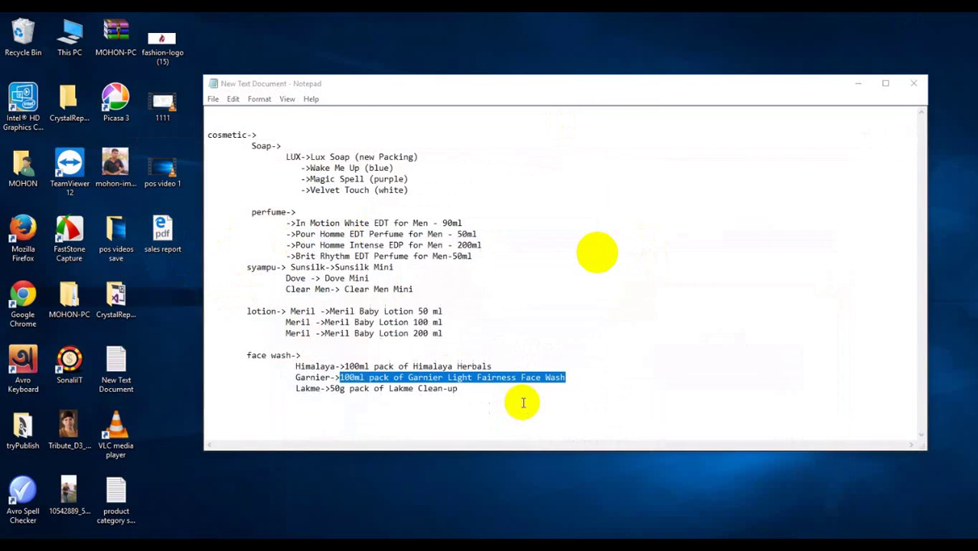
pyautogui.click(628, 281)
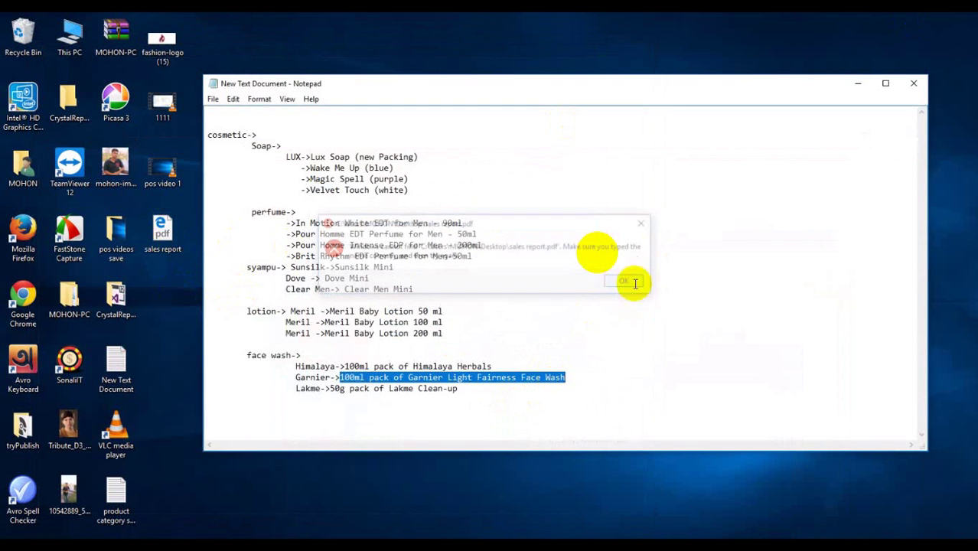
# Open the sales report PDF with Microsoft Word instead
pyautogui.rightClick(170, 236)
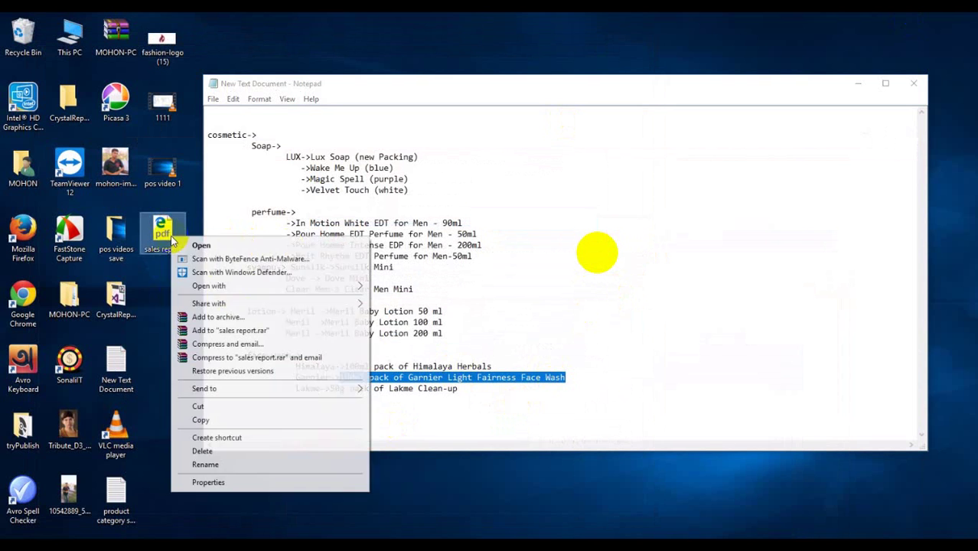
pyautogui.moveTo(273, 285)
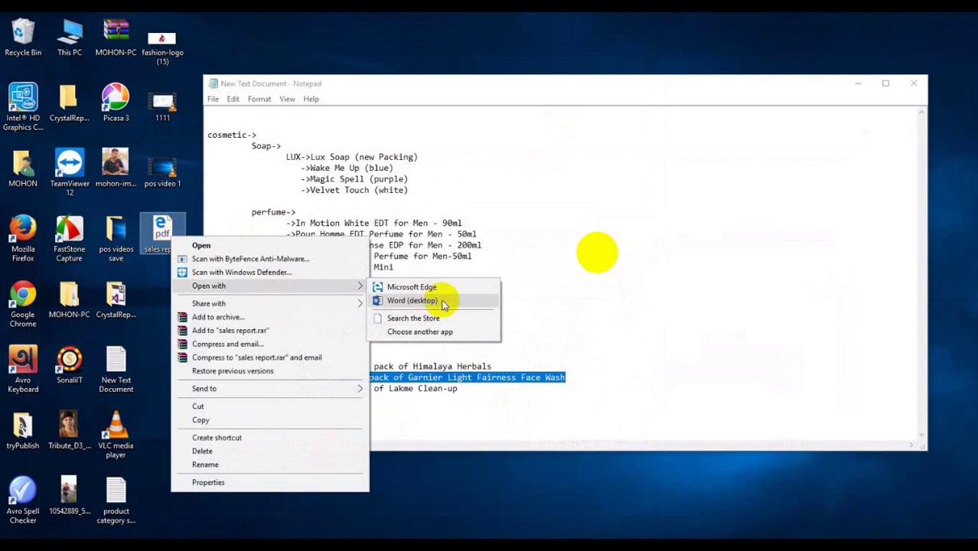
pyautogui.click(412, 300)
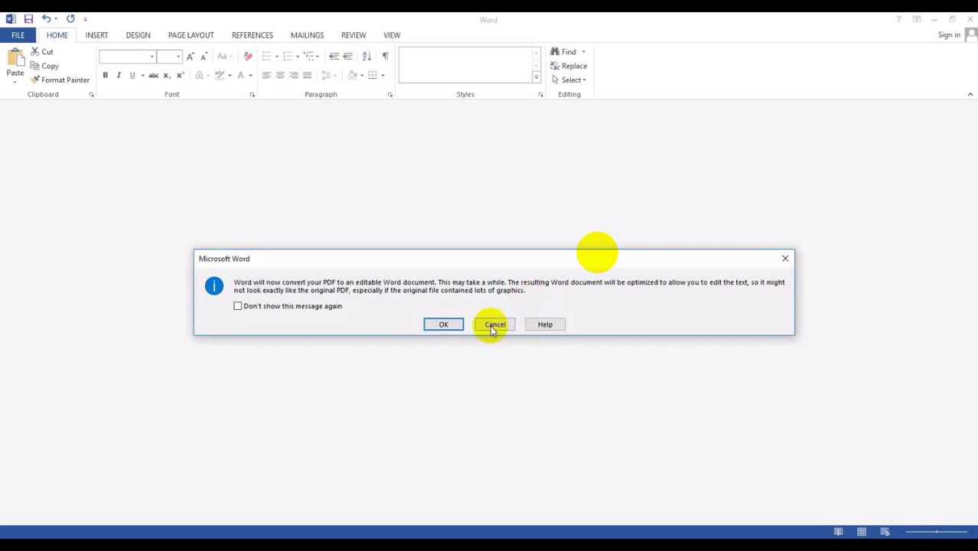
# Accept Word's PDF conversion, close Word, then close the POS Sales Report
pyautogui.click(455, 325)
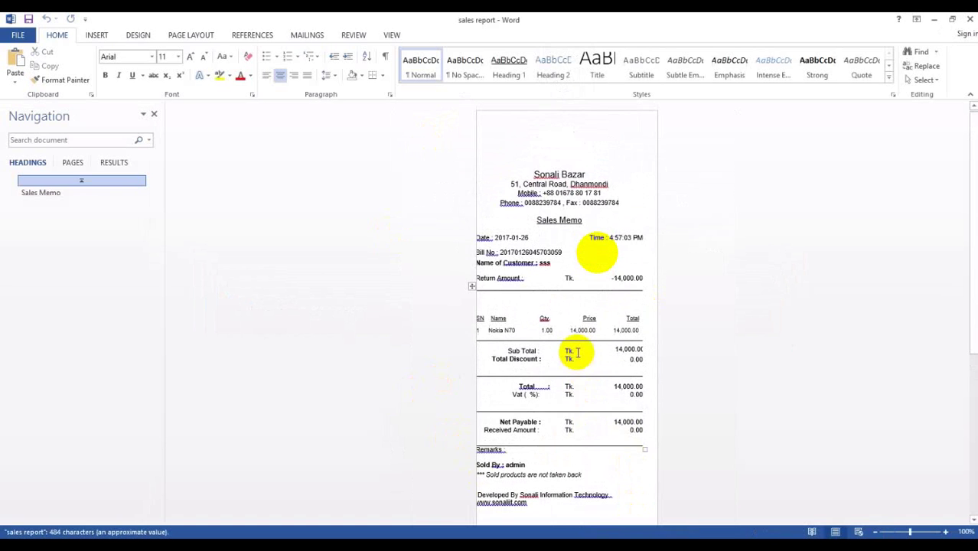
pyautogui.click(969, 19)
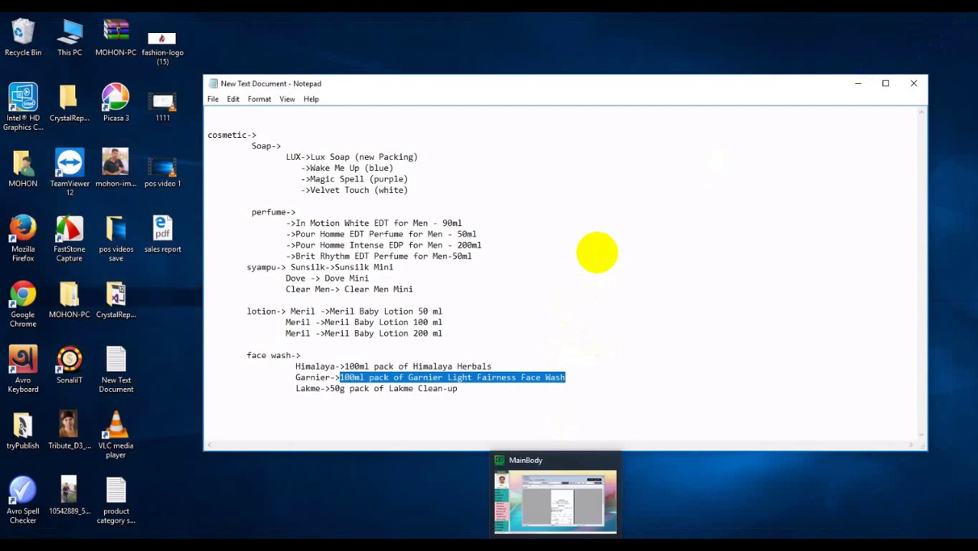
pyautogui.click(555, 545)
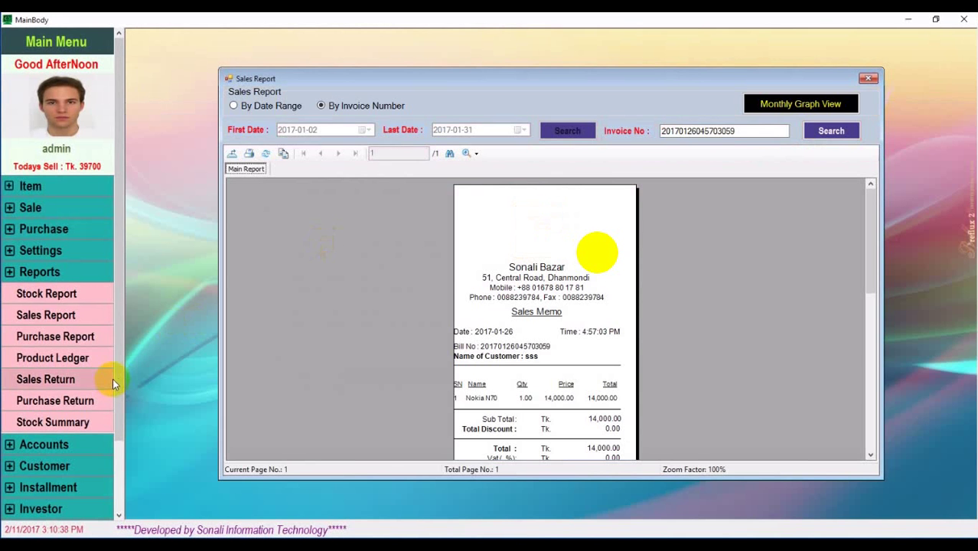
pyautogui.click(535, 224)
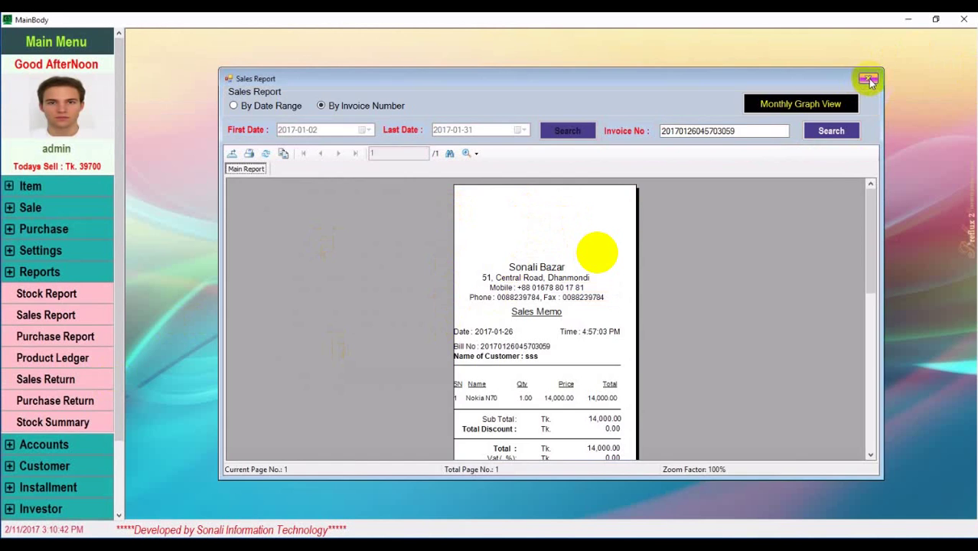
pyautogui.click(868, 78)
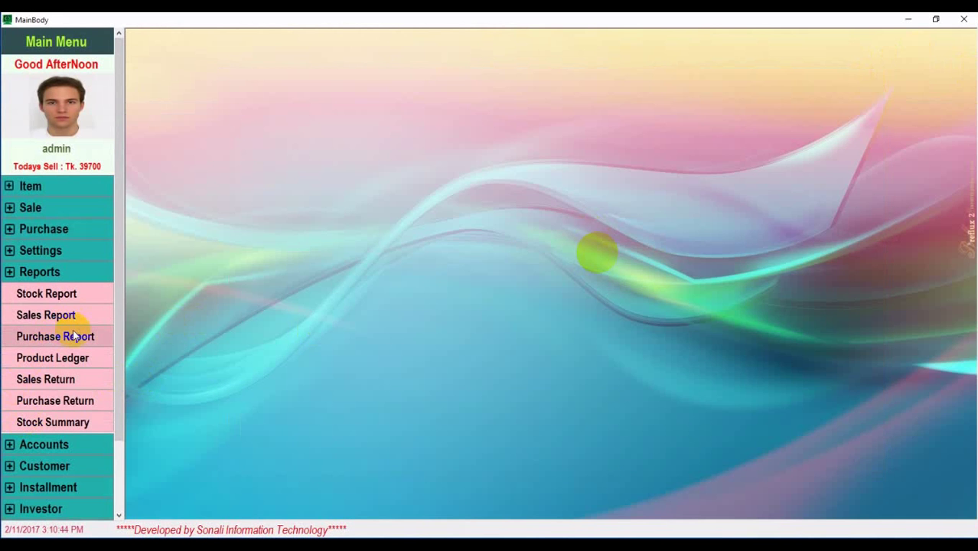
# View the Purchase Report for the 2017-02-11 invoice (20 units of P0006, 390,000 total), then close it
pyautogui.click(79, 340)
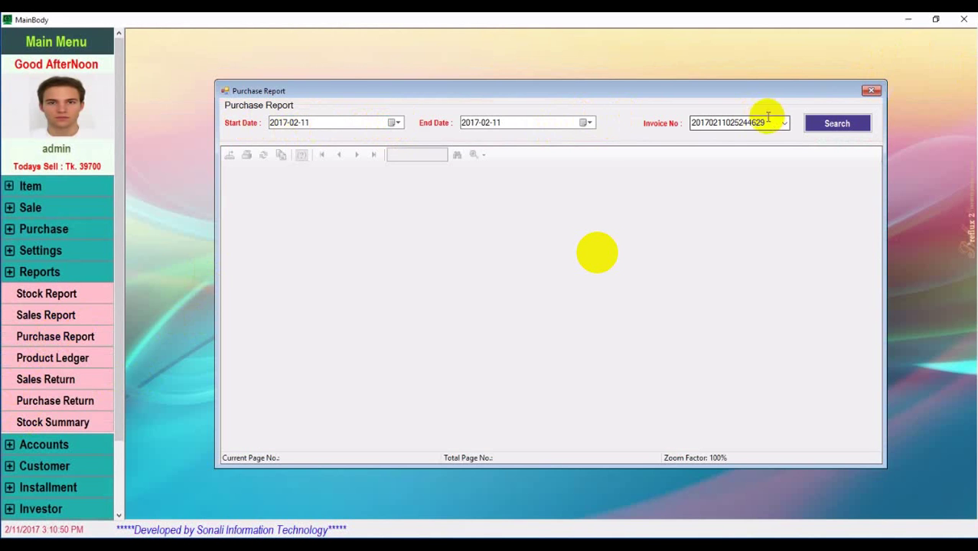
pyautogui.click(786, 126)
pyautogui.click(846, 127)
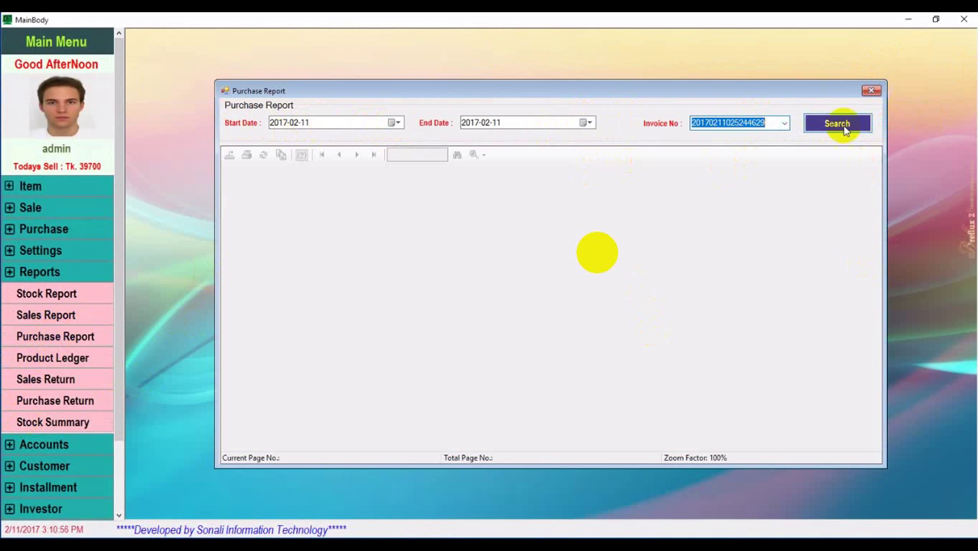
pyautogui.click(841, 127)
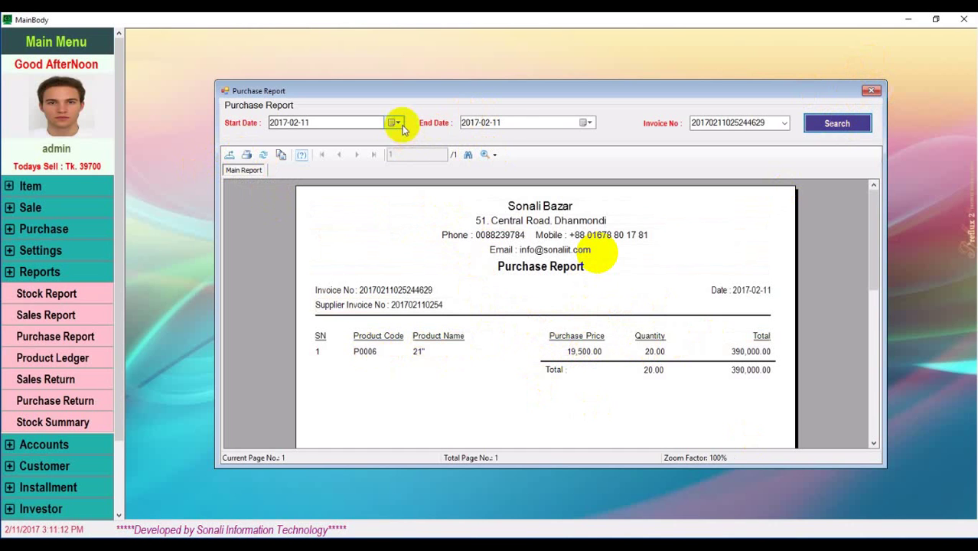
pyautogui.click(870, 91)
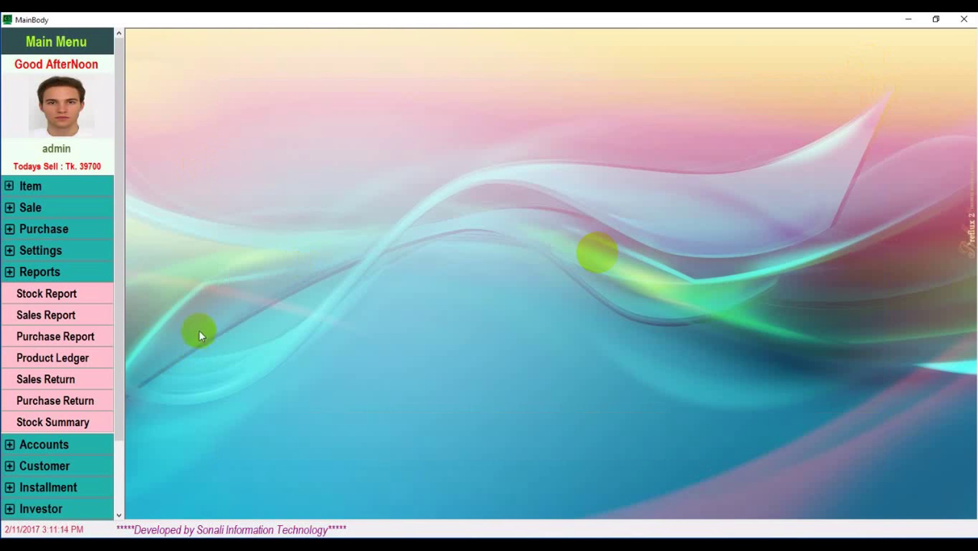
# Load the Product Ledger for product P0001 (Nokia N70)
pyautogui.click(70, 361)
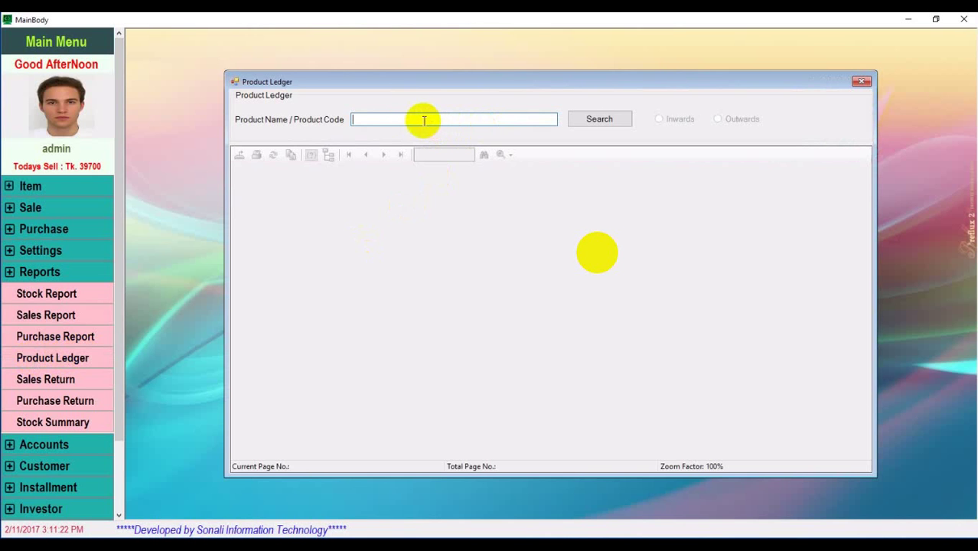
pyautogui.write('p')
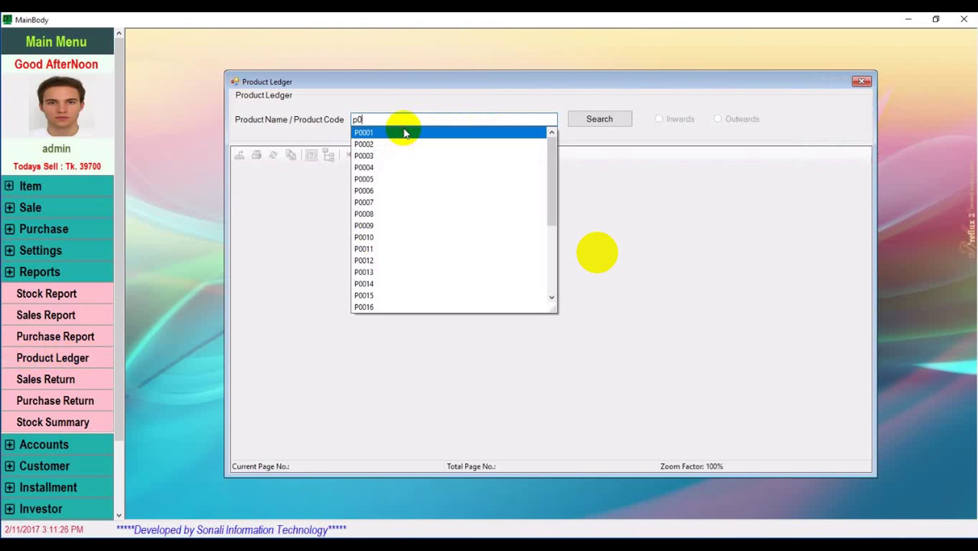
pyautogui.write('0')
pyautogui.click(404, 133)
pyautogui.click(601, 121)
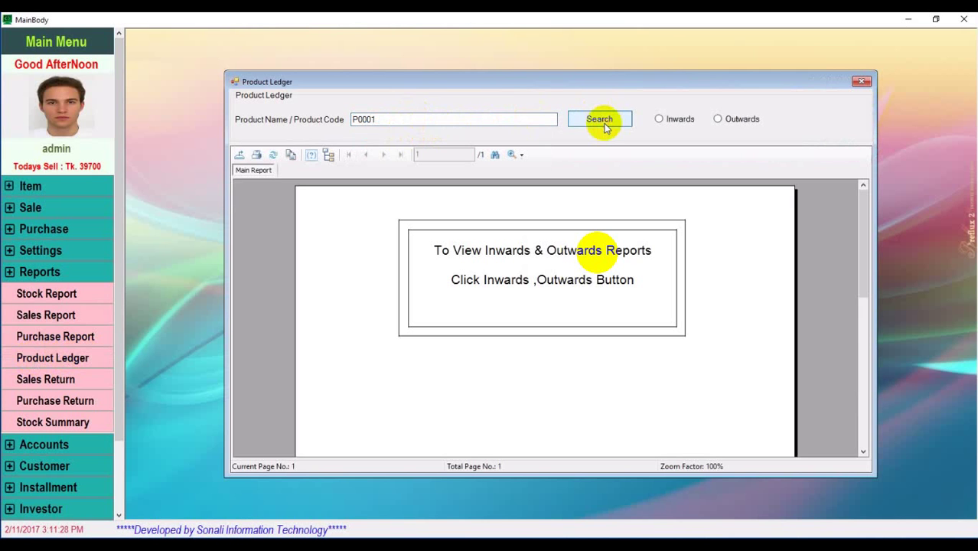
# Review the Nokia N70 inward and outward ledger entries, then close the Product Ledger
pyautogui.click(660, 119)
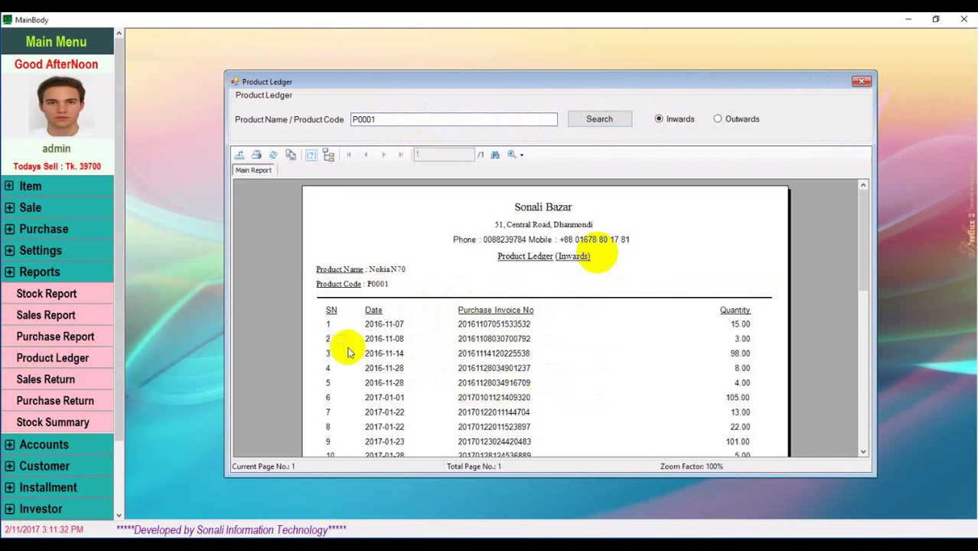
pyautogui.scroll(-5, 453, 264)
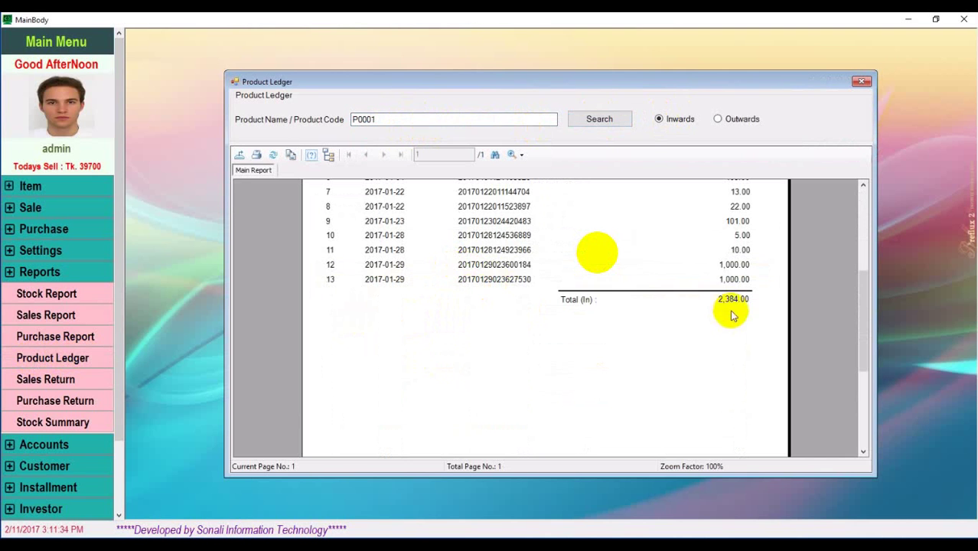
pyautogui.scroll(5, 635, 329)
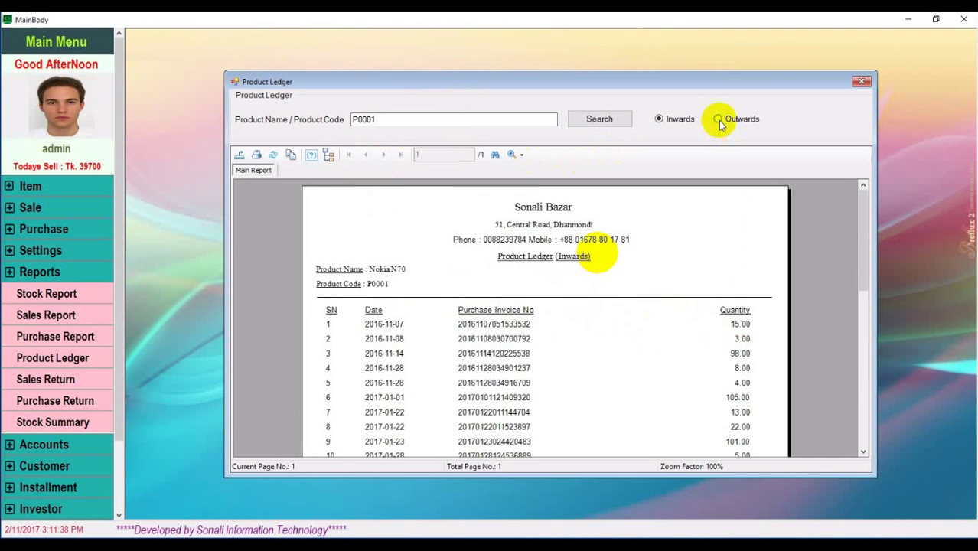
pyautogui.scroll(-8, 568, 284)
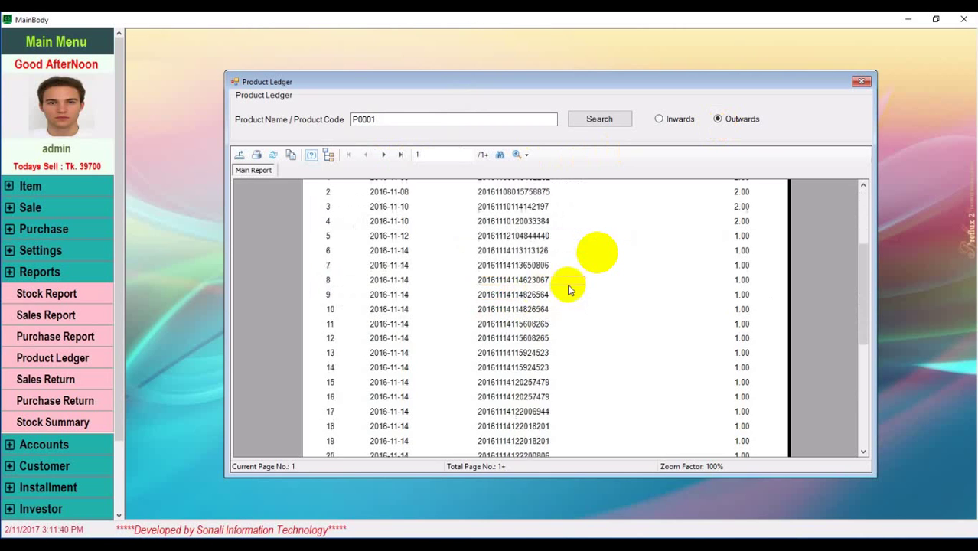
pyautogui.scroll(-2, 678, 302)
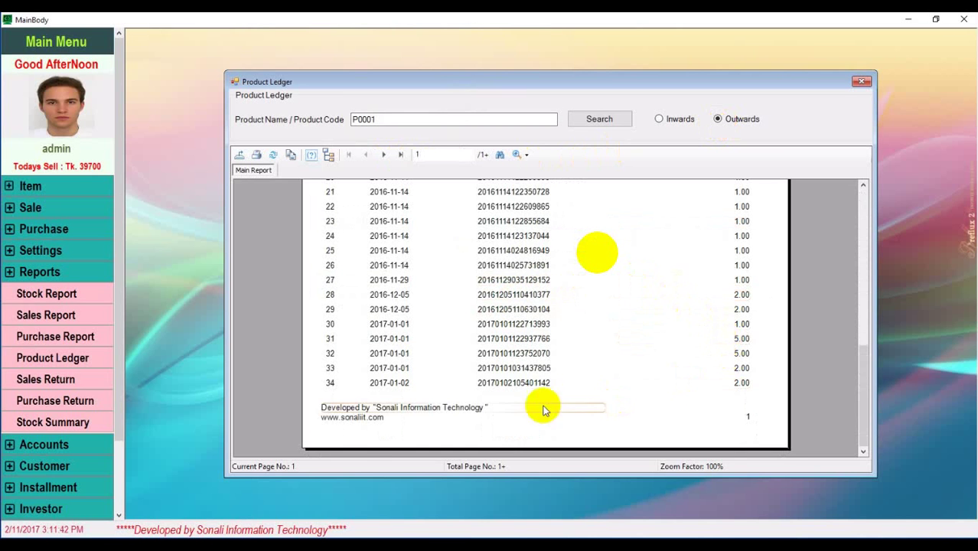
pyautogui.scroll(10, 465, 387)
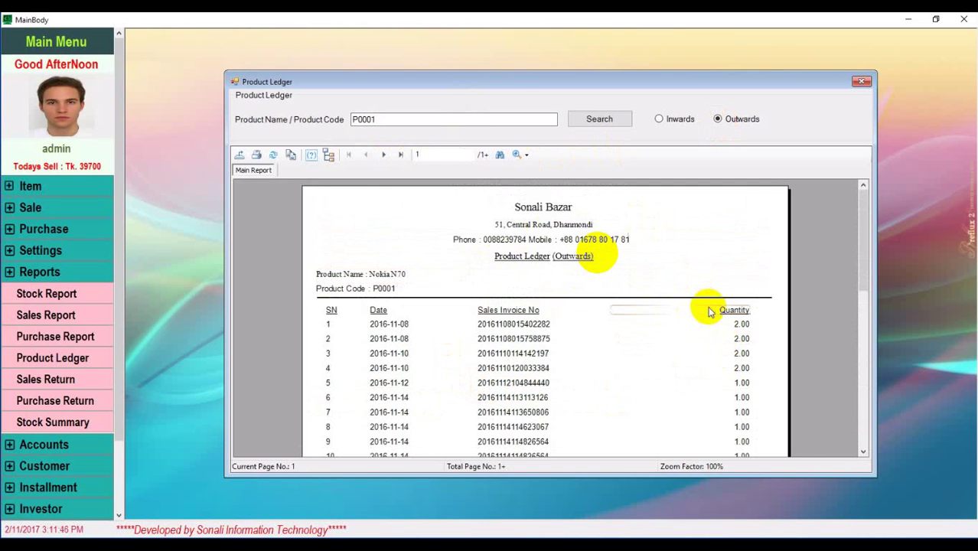
pyautogui.scroll(-5, 707, 310)
pyautogui.scroll(-5, 708, 306)
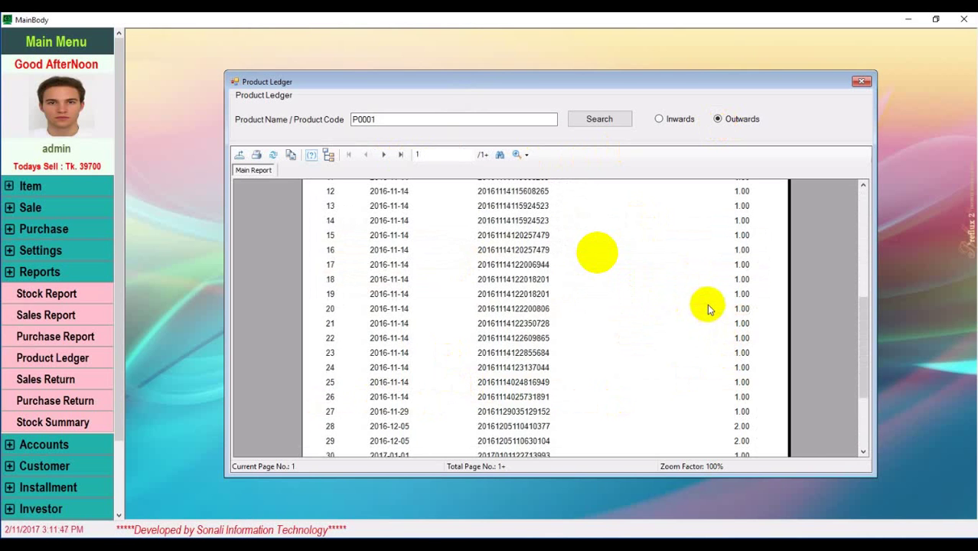
pyautogui.click(862, 82)
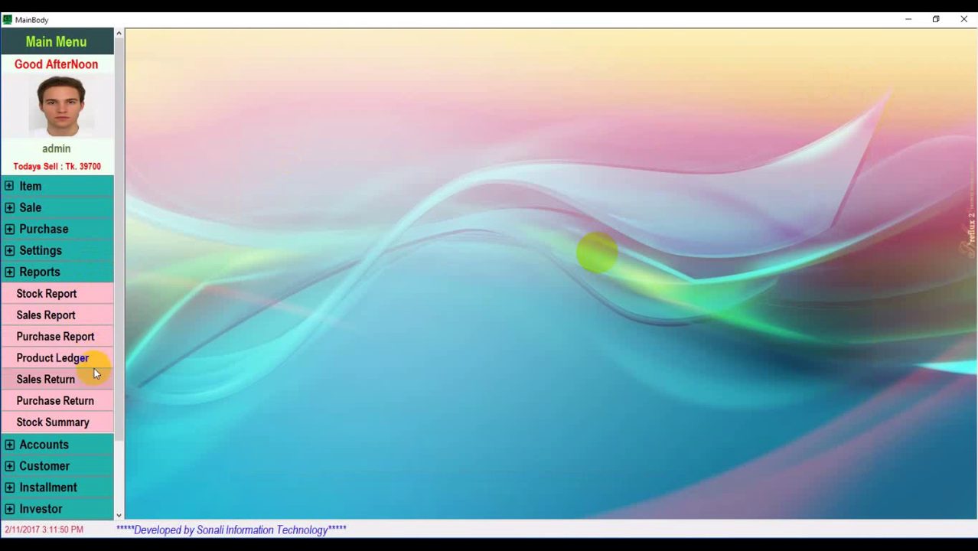
pyautogui.click(47, 378)
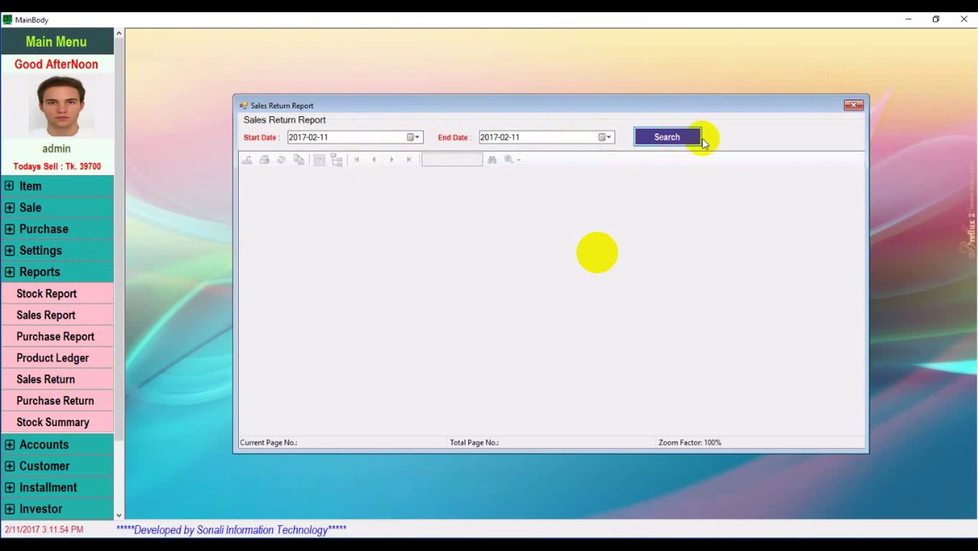
pyautogui.click(677, 137)
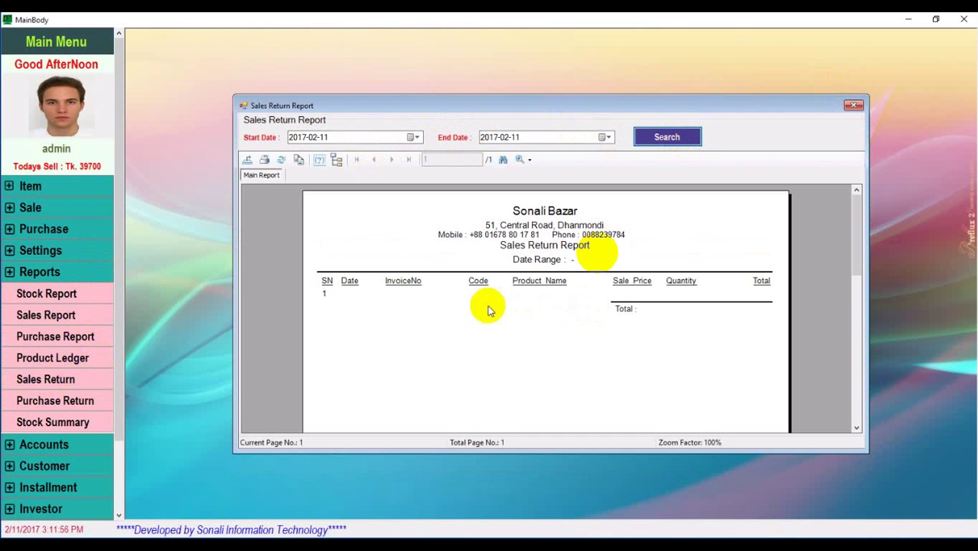
pyautogui.click(417, 138)
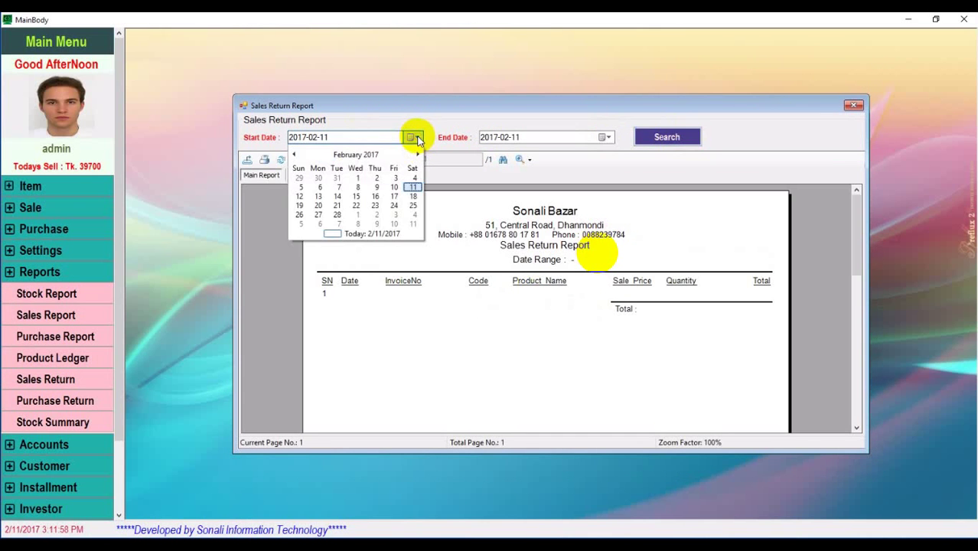
pyautogui.click(360, 178)
pyautogui.click(652, 138)
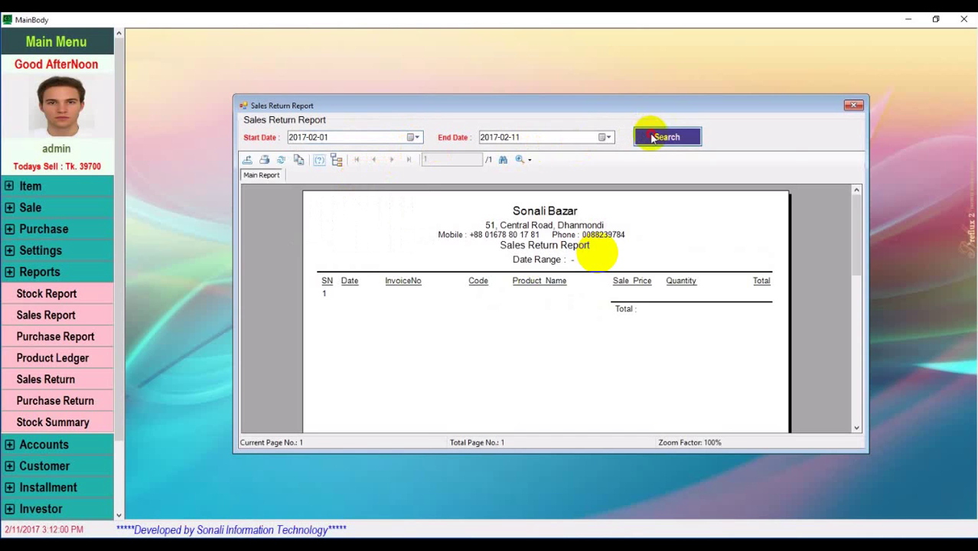
pyautogui.click(414, 137)
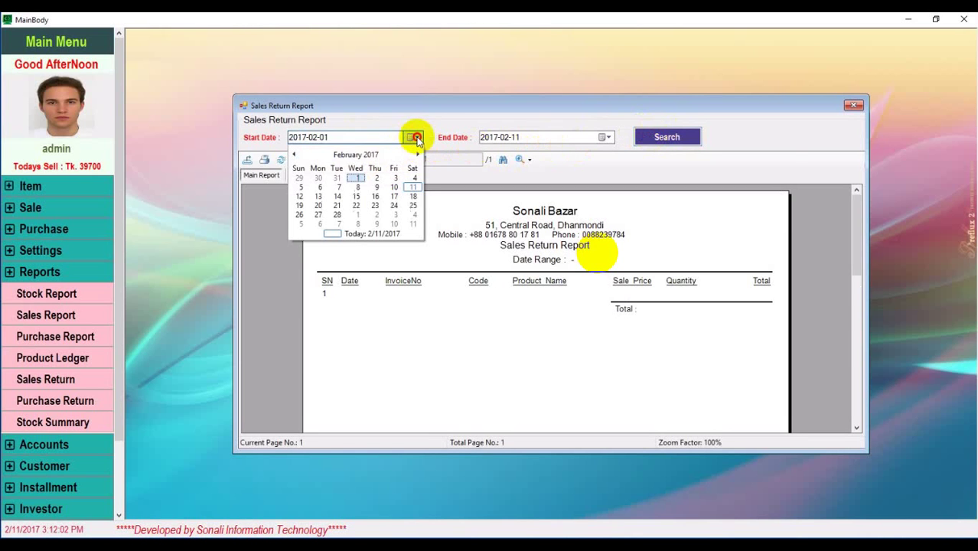
pyautogui.click(294, 156)
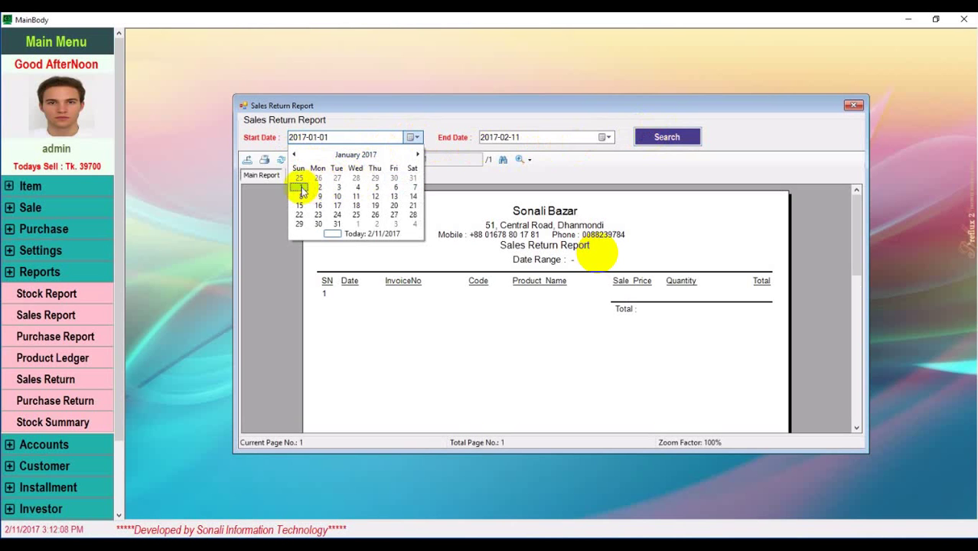
pyautogui.click(302, 188)
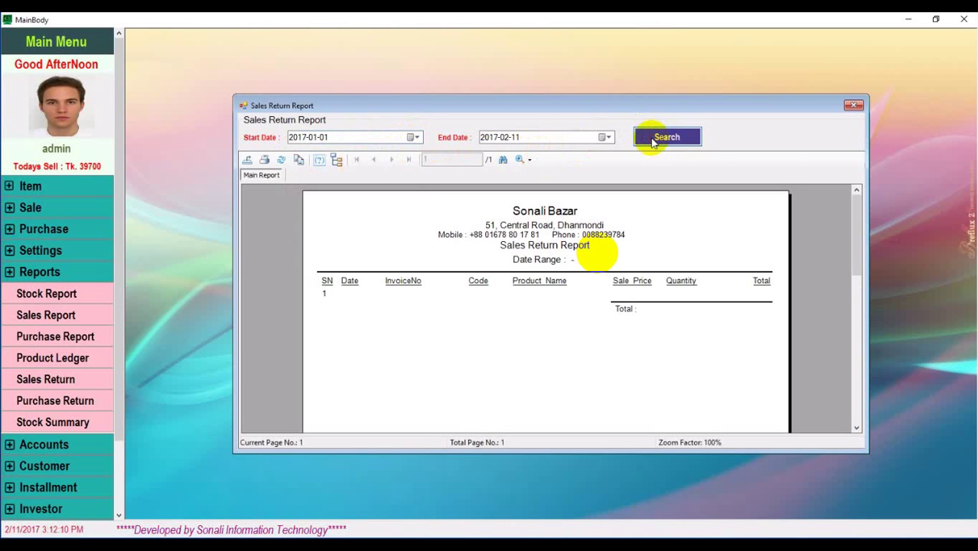
pyautogui.click(654, 141)
pyautogui.click(855, 107)
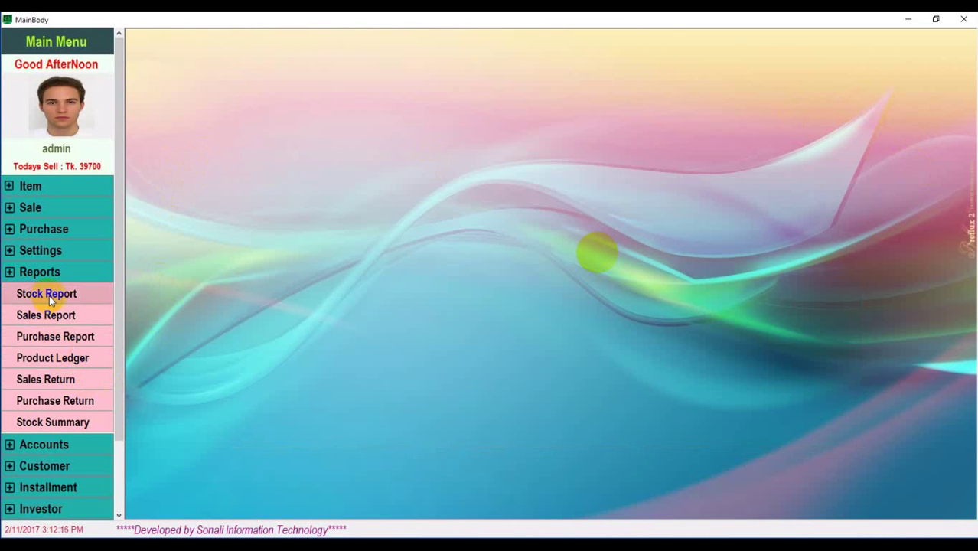
# Generate the Sales Report for the date range 2017-01-01 to 2017-02-11
pyautogui.click(14, 209)
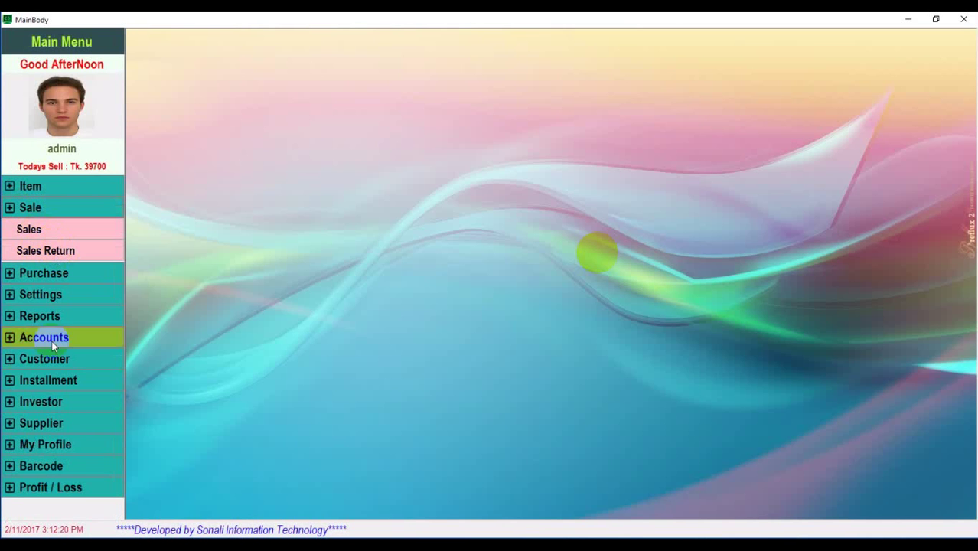
pyautogui.click(13, 317)
pyautogui.click(48, 315)
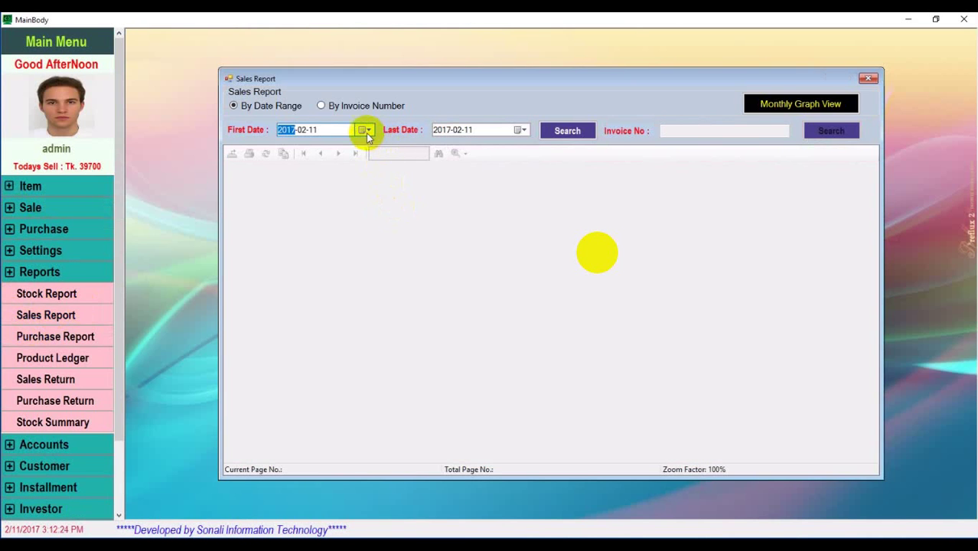
pyautogui.click(367, 131)
pyautogui.click(283, 148)
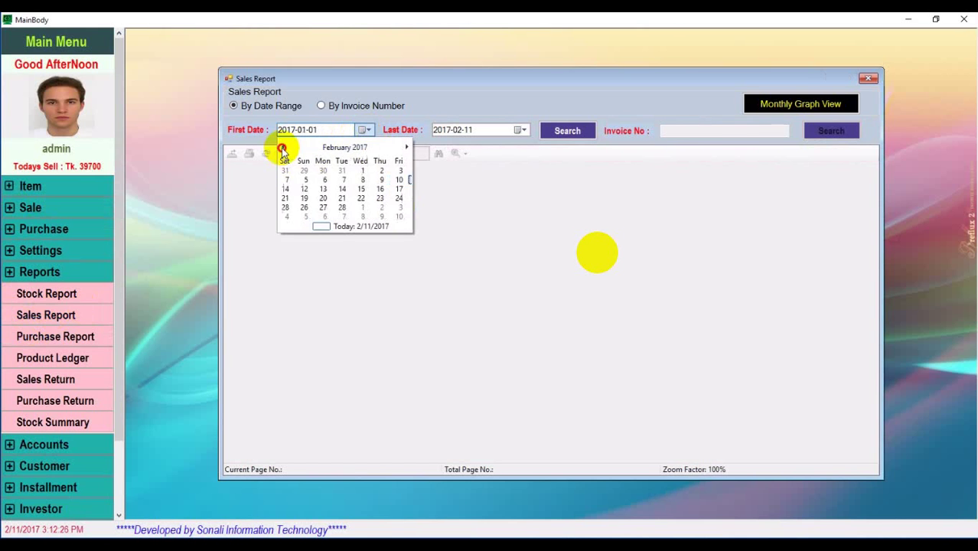
pyautogui.click(289, 180)
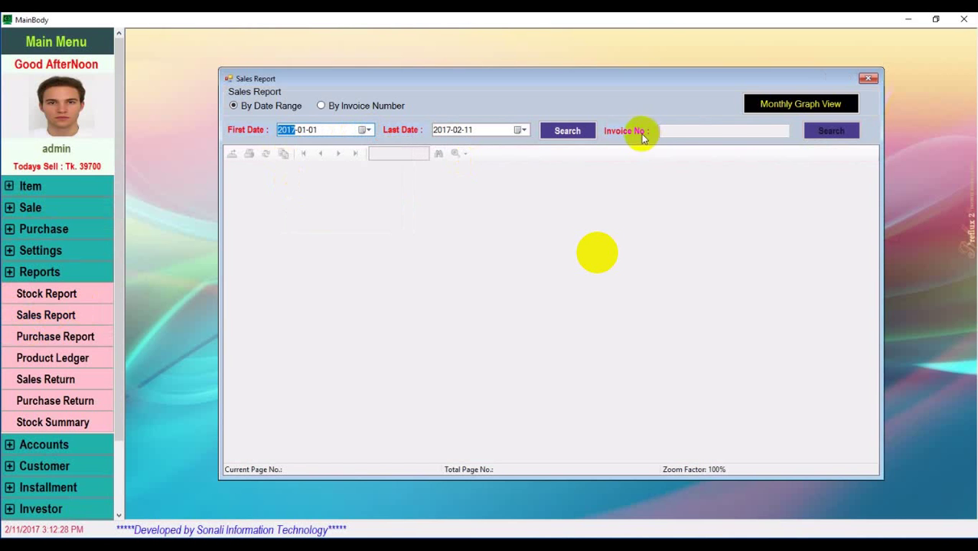
pyautogui.click(575, 134)
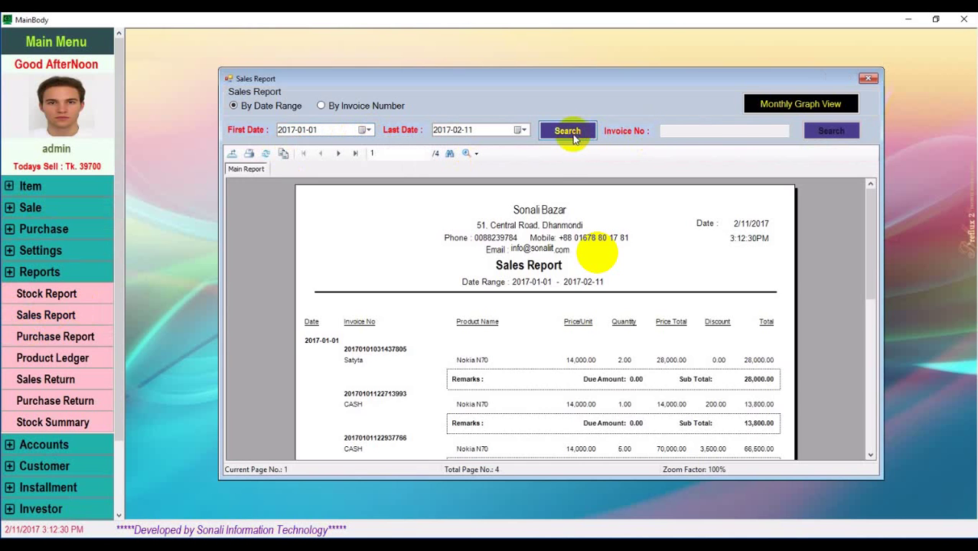
# Select the first invoice number in the report and move the report window lower
pyautogui.click(356, 350)
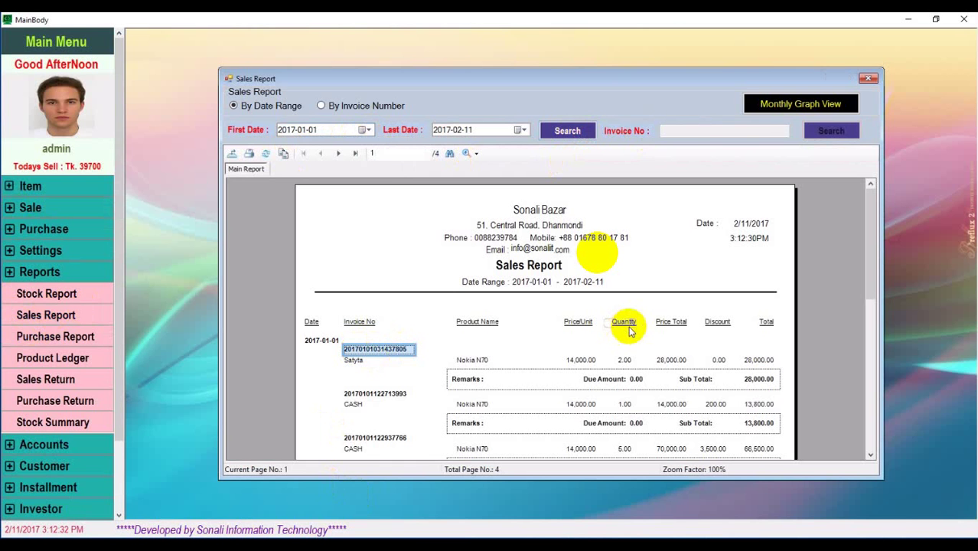
pyautogui.moveTo(509, 77); pyautogui.dragTo(367, 272)
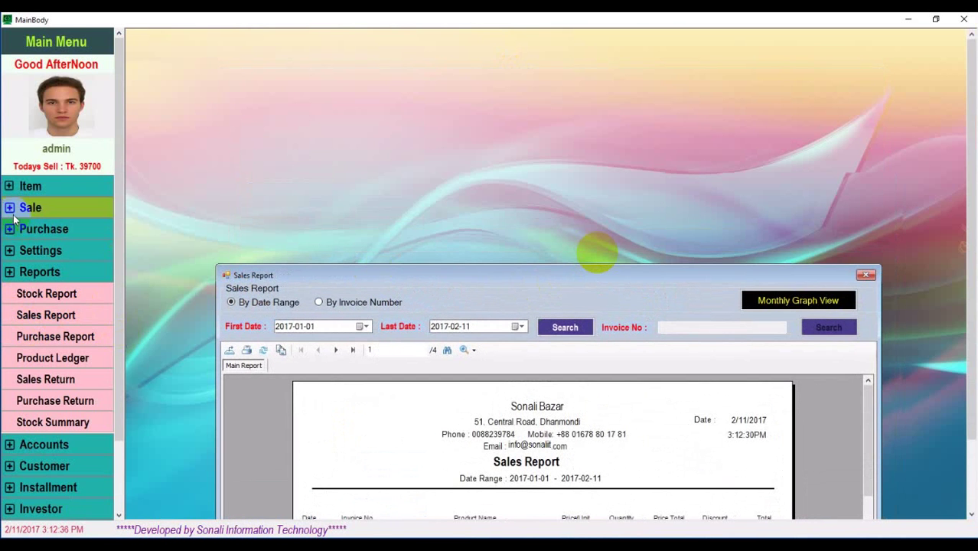
pyautogui.click(30, 207)
# Return both Nokia N70 units from the first 2017-01-01 invoice and move the Sales Report back up
pyautogui.click(46, 250)
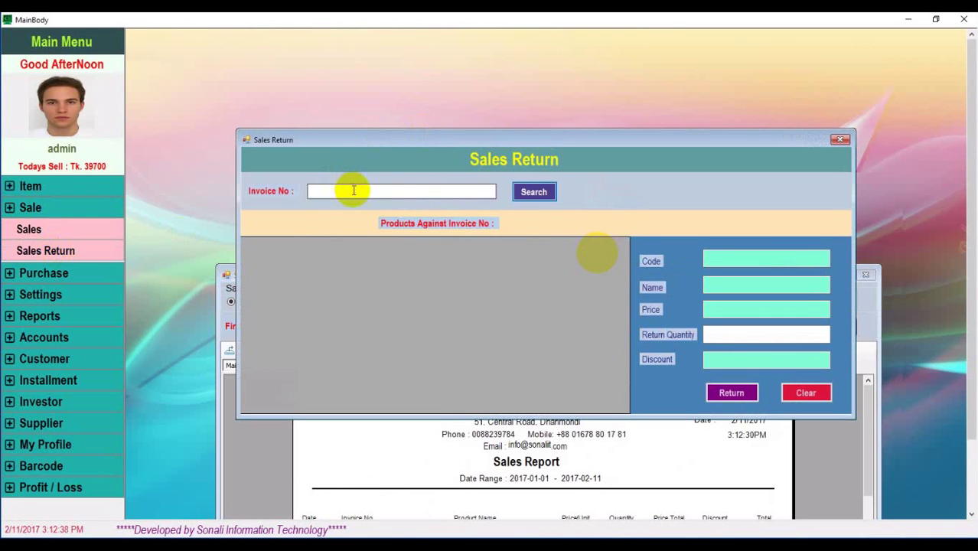
pyautogui.click(531, 193)
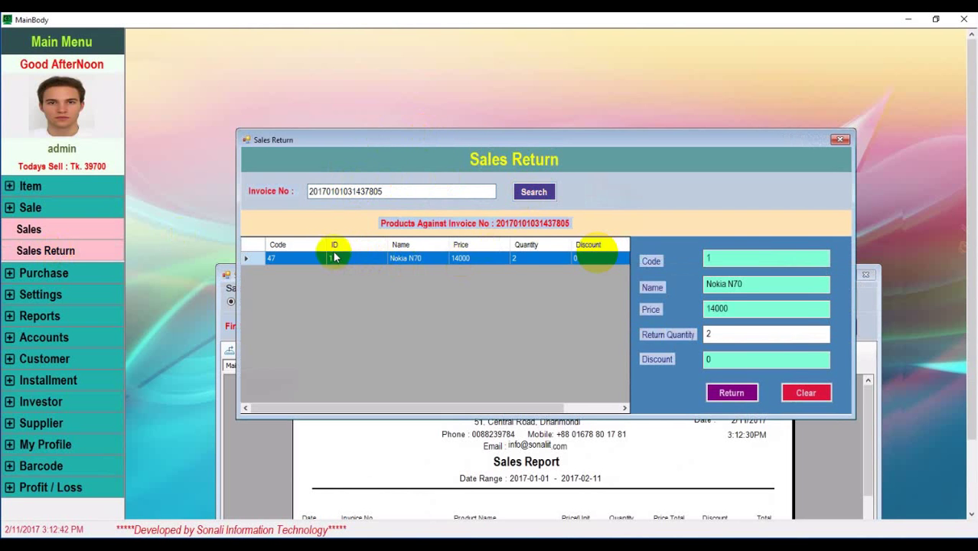
pyautogui.click(732, 394)
pyautogui.click(488, 326)
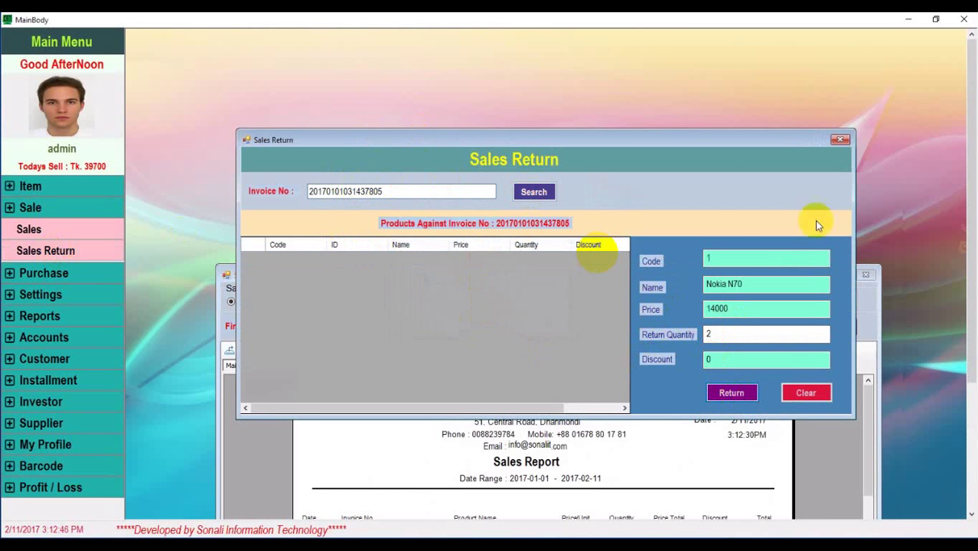
pyautogui.click(840, 139)
pyautogui.moveTo(543, 276); pyautogui.dragTo(572, 86)
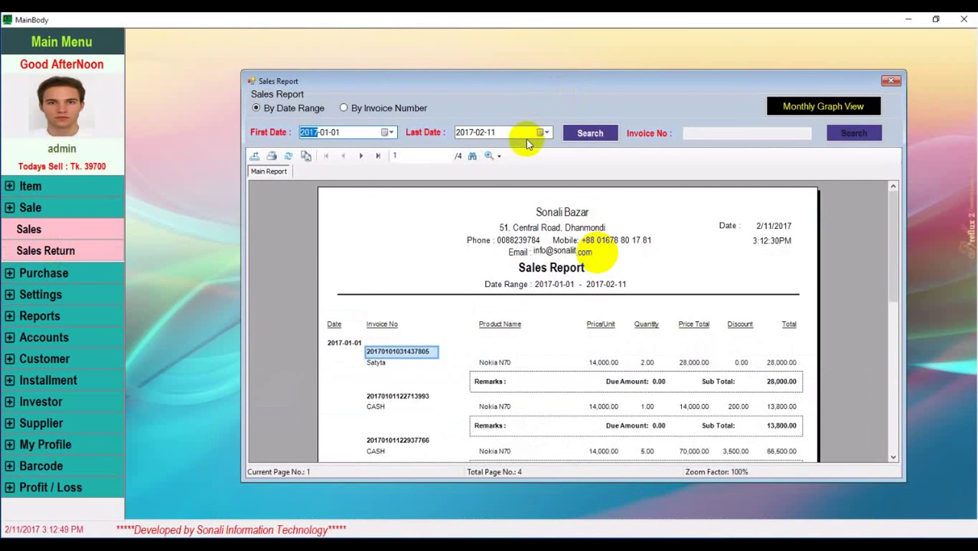
# Refresh the sales report, then look up the returned invoice by its invoice number
pyautogui.click(590, 134)
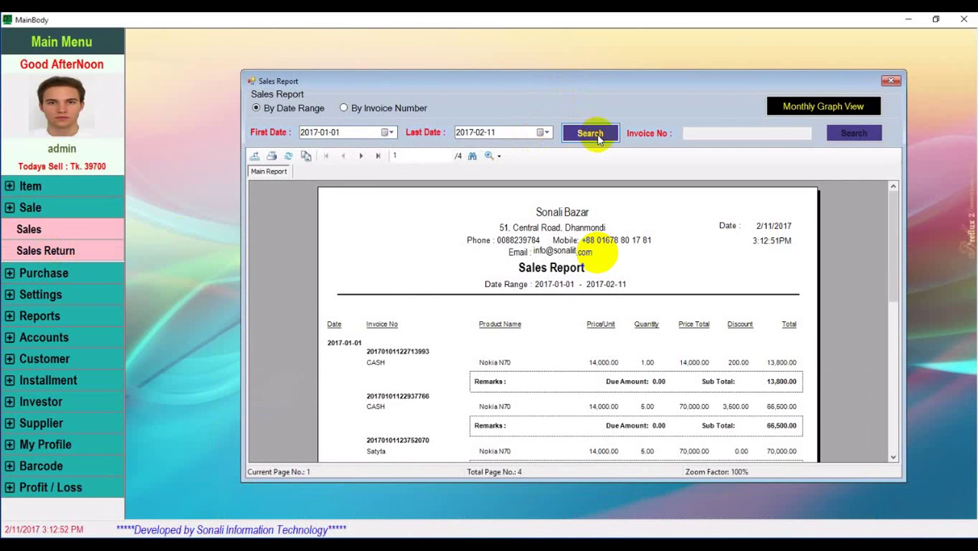
pyautogui.scroll(-3, 590, 383)
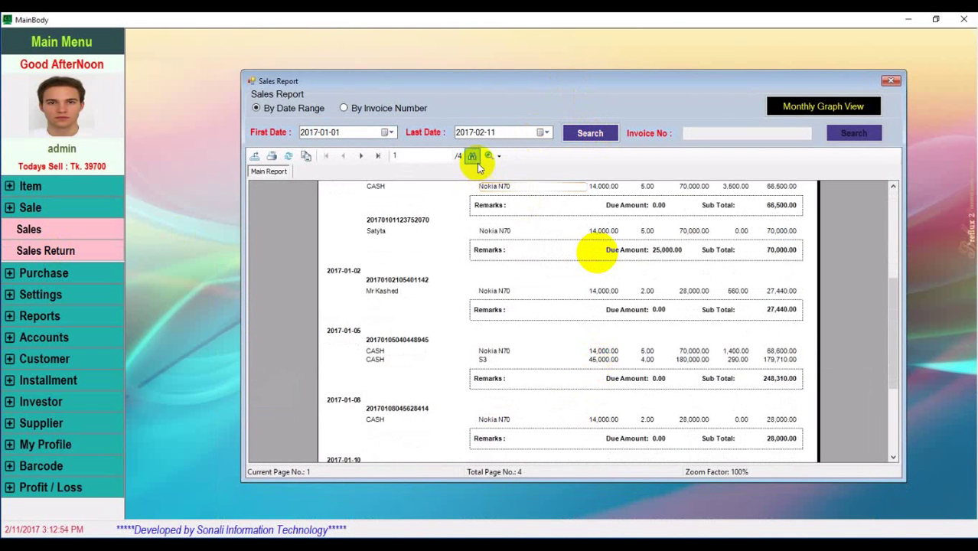
pyautogui.click(354, 109)
pyautogui.click(720, 133)
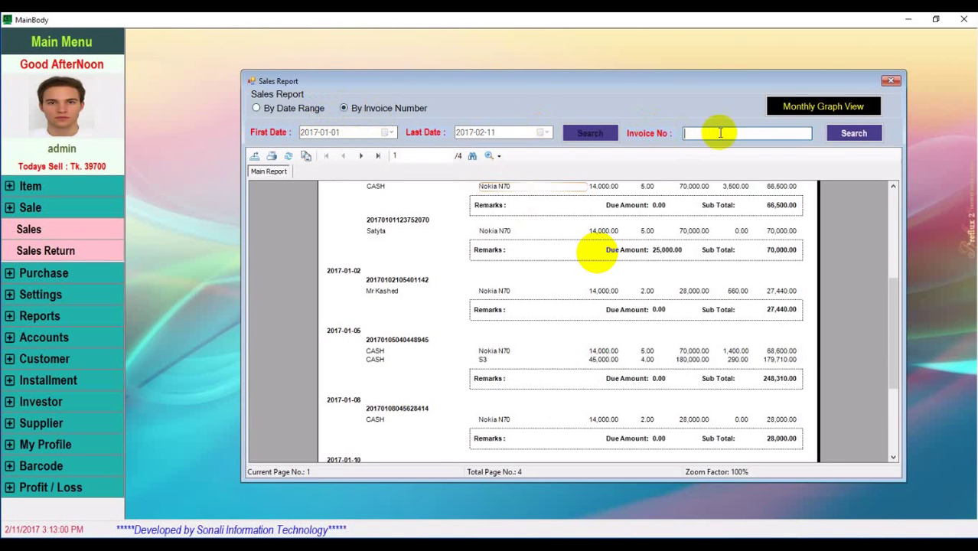
pyautogui.hotkey('ctrl', 'v')
pyautogui.click(856, 135)
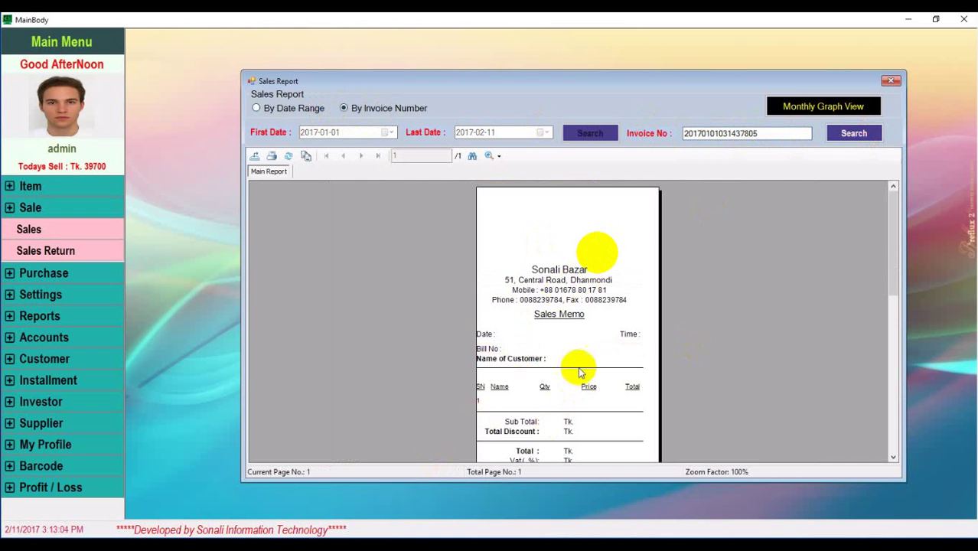
pyautogui.scroll(-3, 580, 373)
pyautogui.scroll(2, 578, 371)
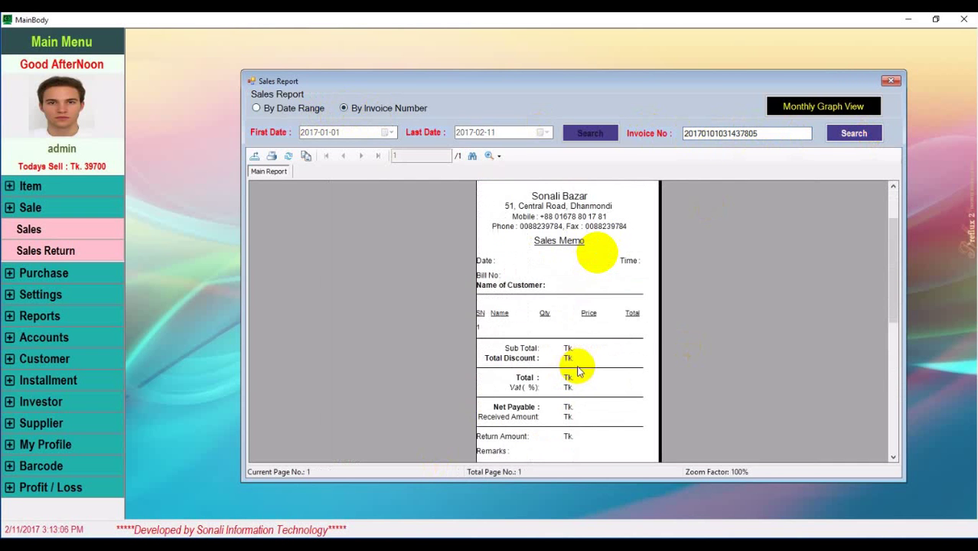
pyautogui.scroll(1, 599, 339)
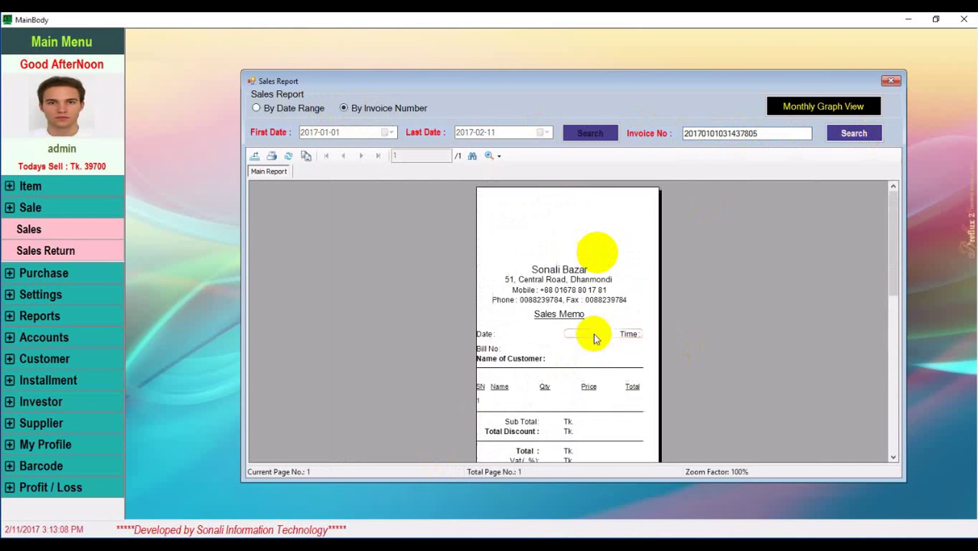
pyautogui.scroll(-3, 595, 339)
pyautogui.scroll(3, 594, 329)
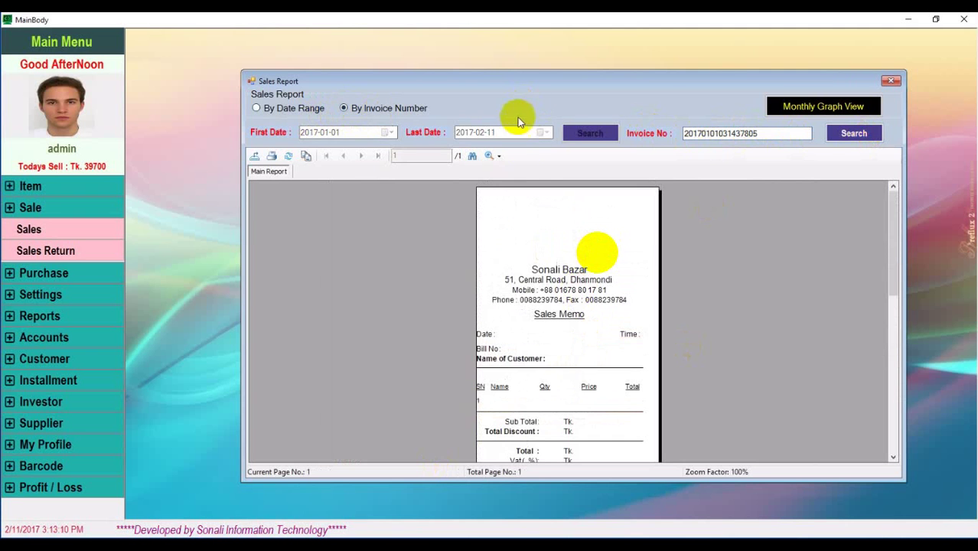
# Rerun the date-range report, check the last page's 3,226,345.00 grand total, and close it
pyautogui.click(258, 108)
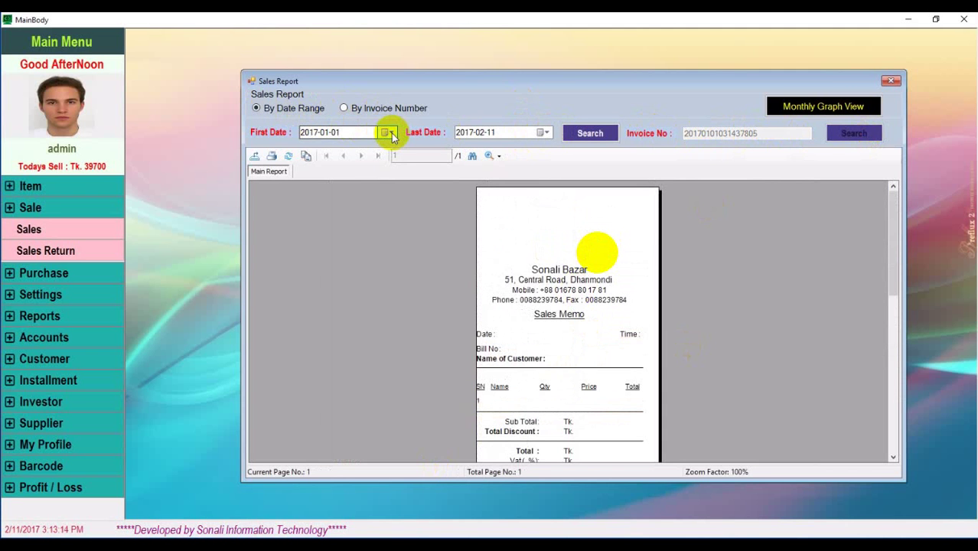
pyautogui.click(587, 134)
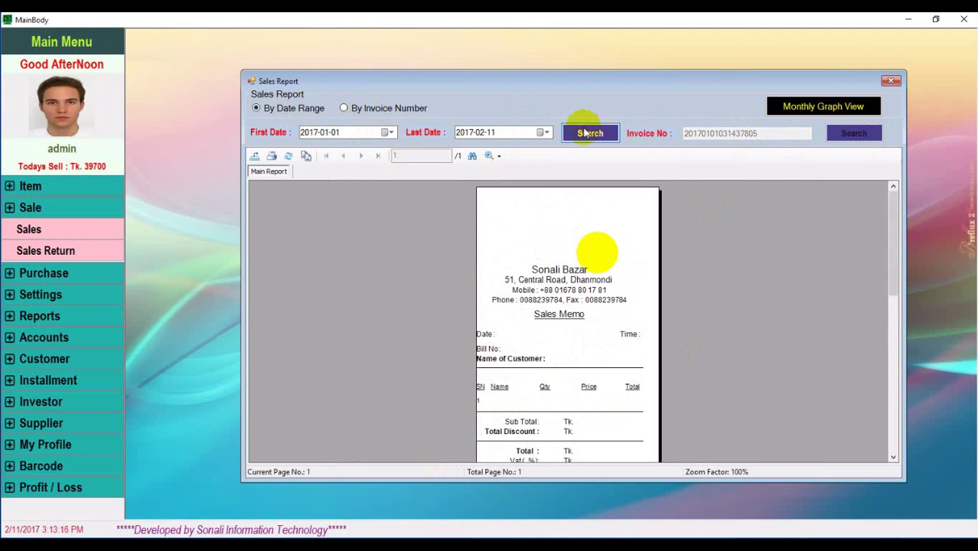
pyautogui.scroll(-10, 608, 360)
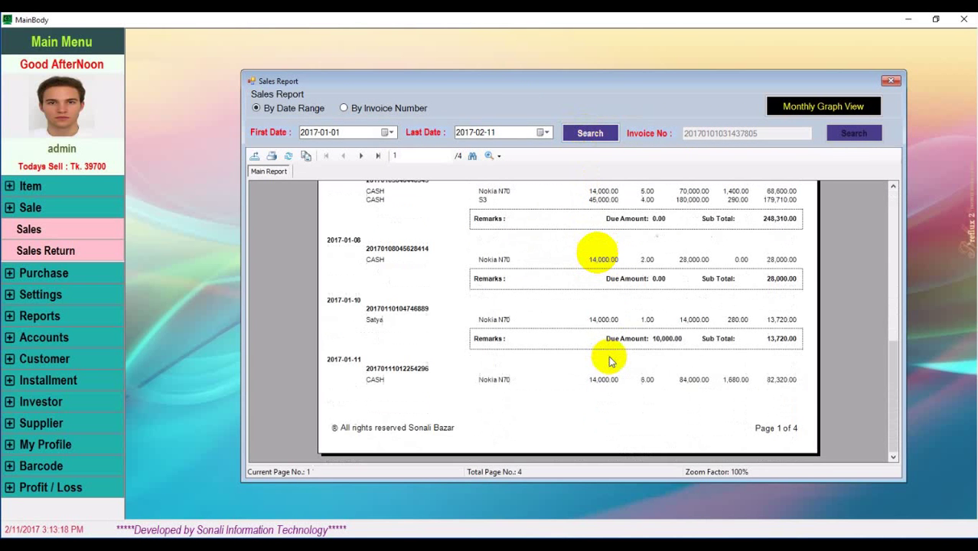
pyautogui.scroll(4, 536, 306)
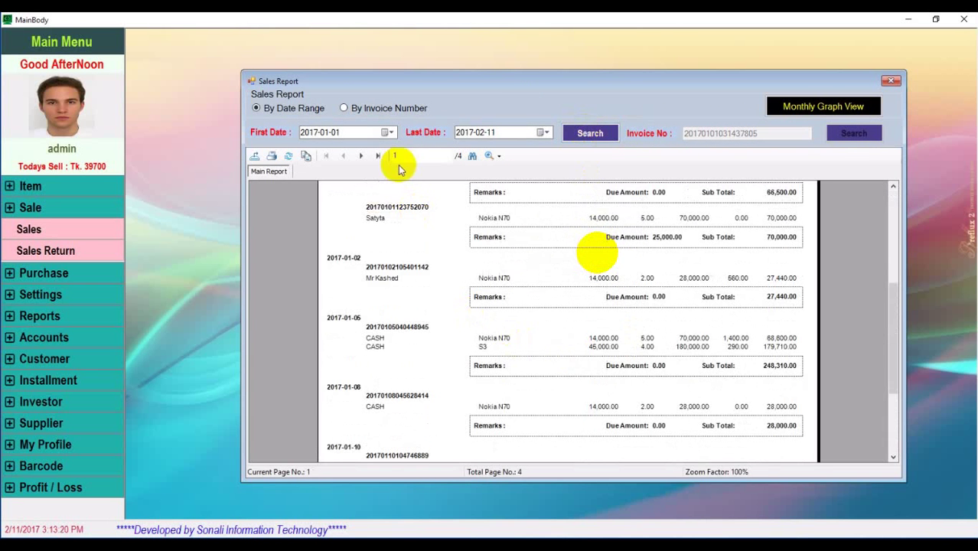
pyautogui.click(378, 157)
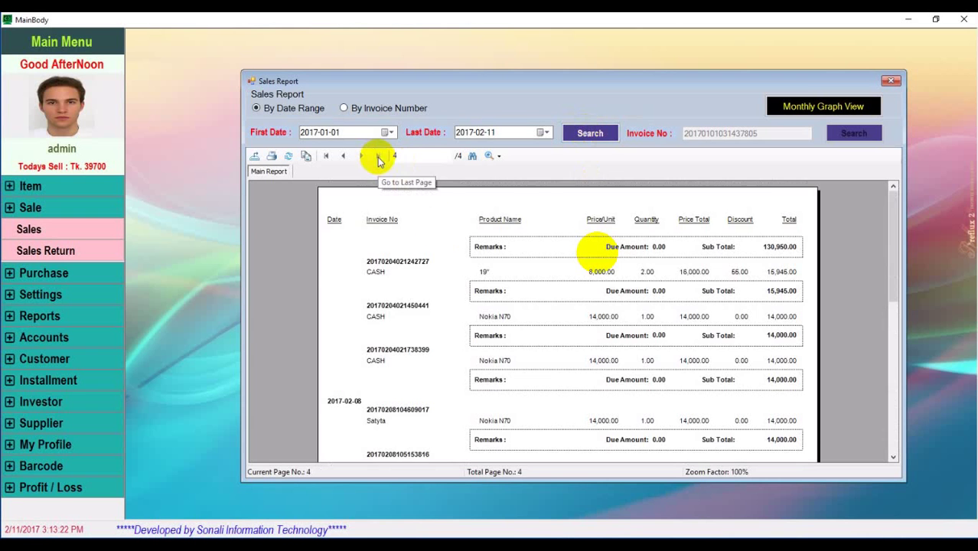
pyautogui.scroll(-8, 503, 321)
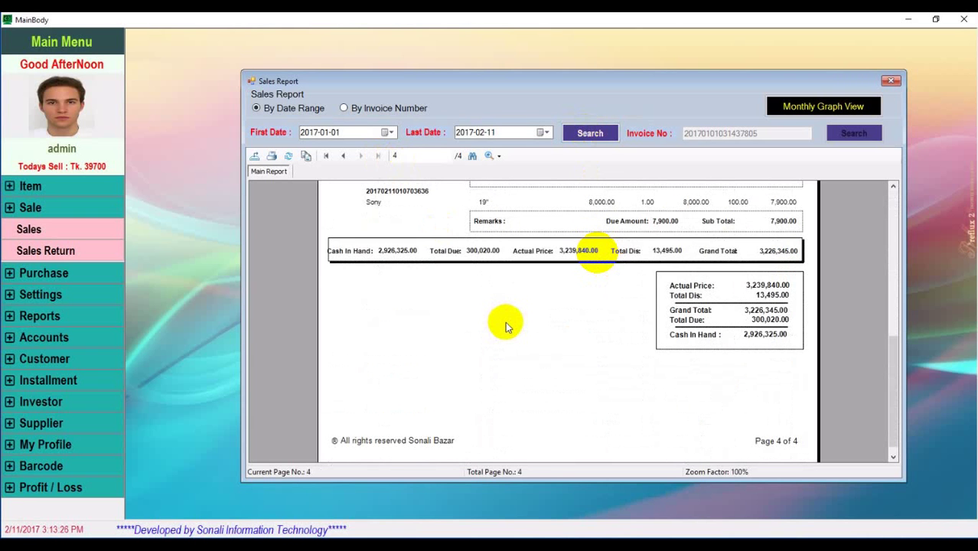
pyautogui.scroll(8, 503, 340)
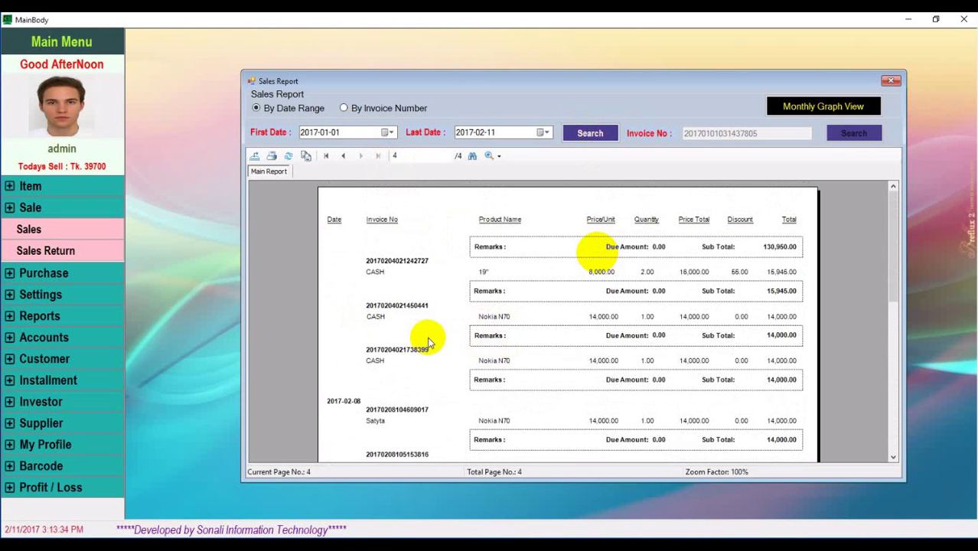
pyautogui.scroll(-8, 428, 342)
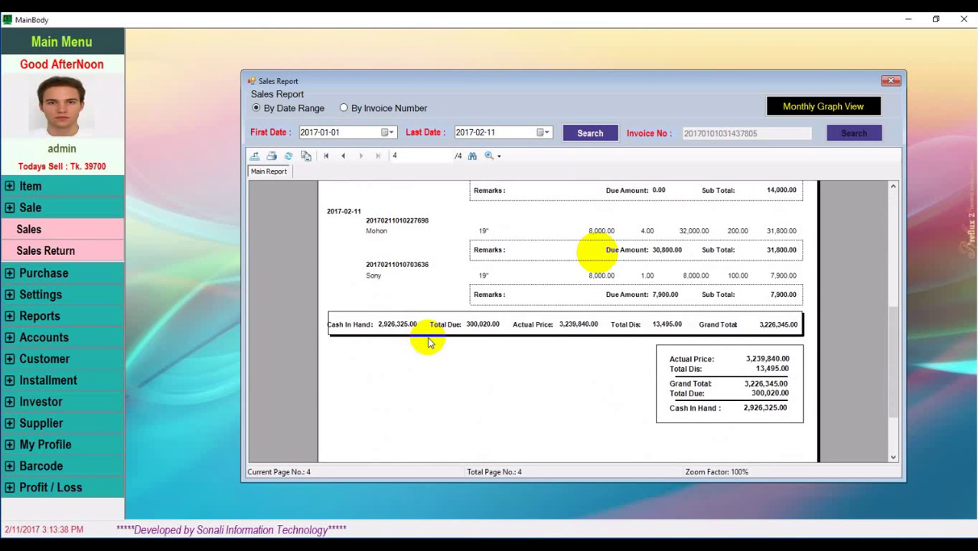
pyautogui.scroll(8, 428, 342)
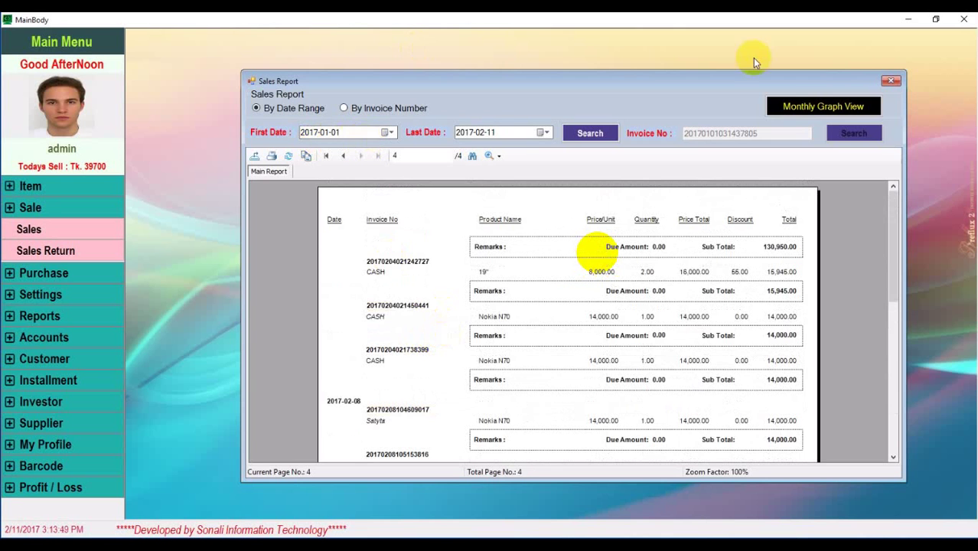
pyautogui.click(892, 81)
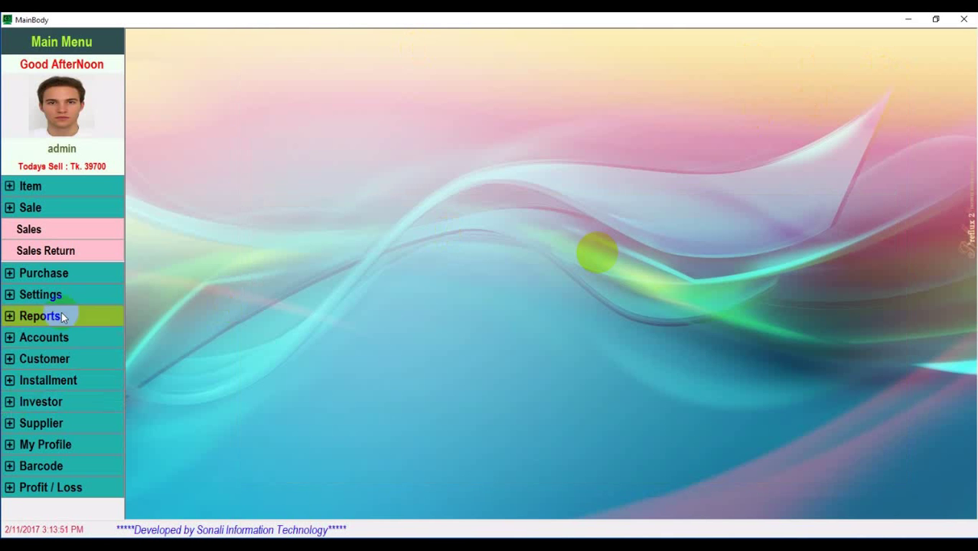
# Generate the Sales Return Report and check the Nokia N70 return (2 units at 14,000.00), then close it
pyautogui.click(50, 323)
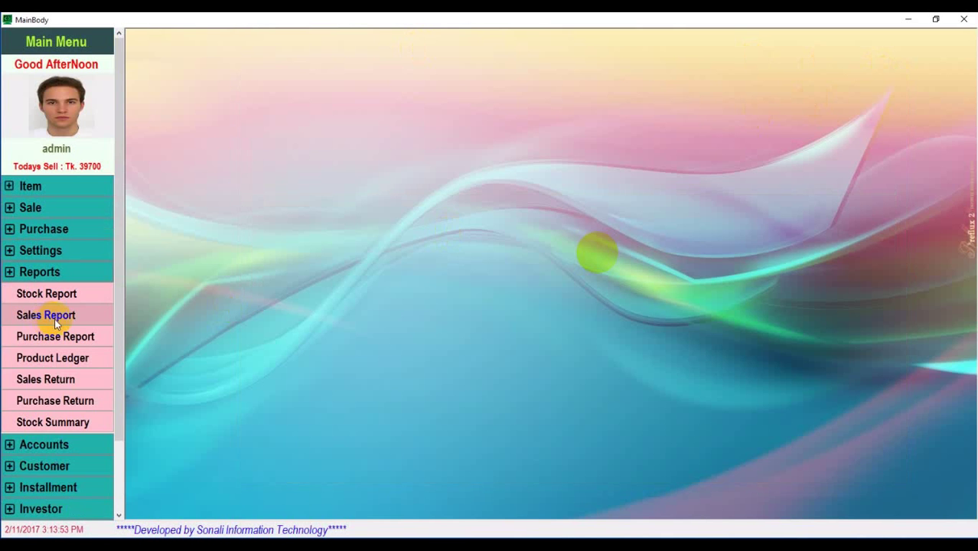
pyautogui.click(63, 381)
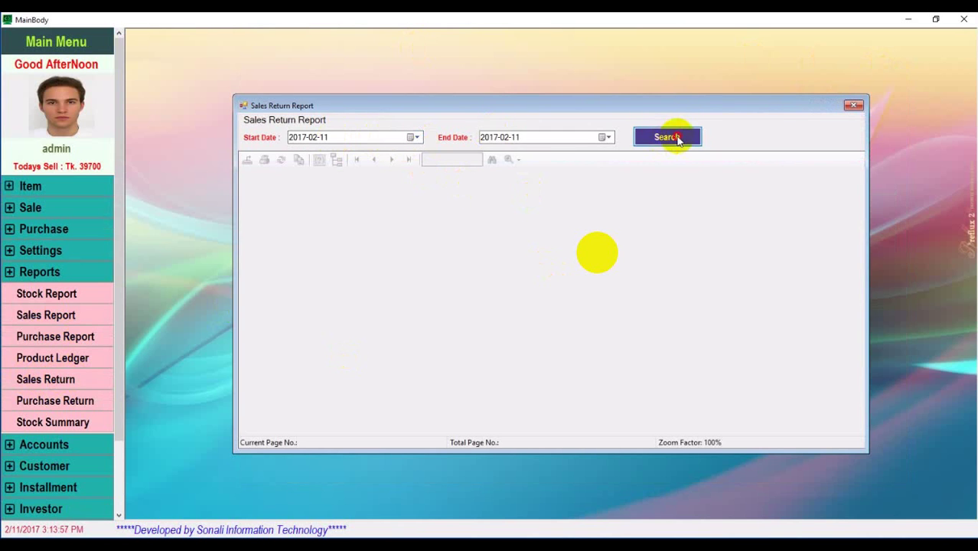
pyautogui.click(675, 138)
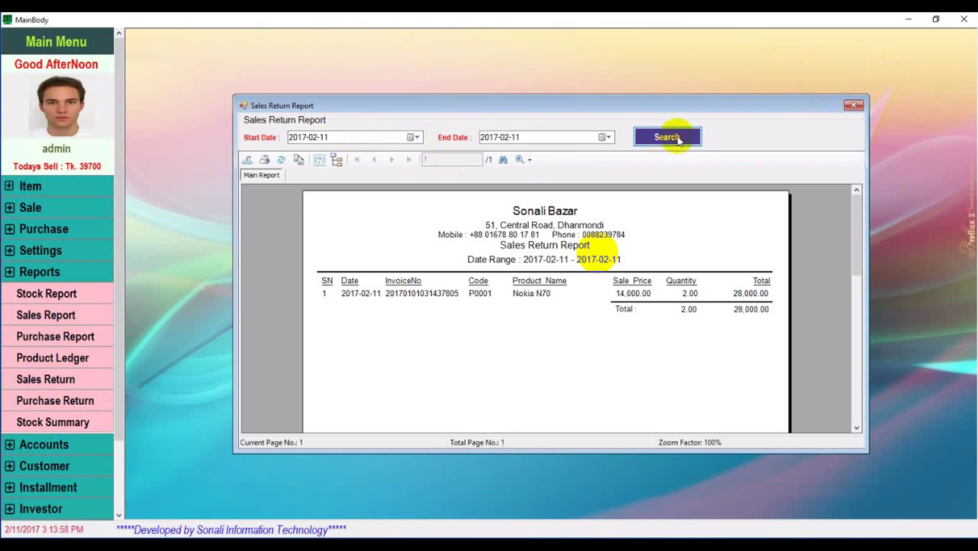
pyautogui.click(557, 298)
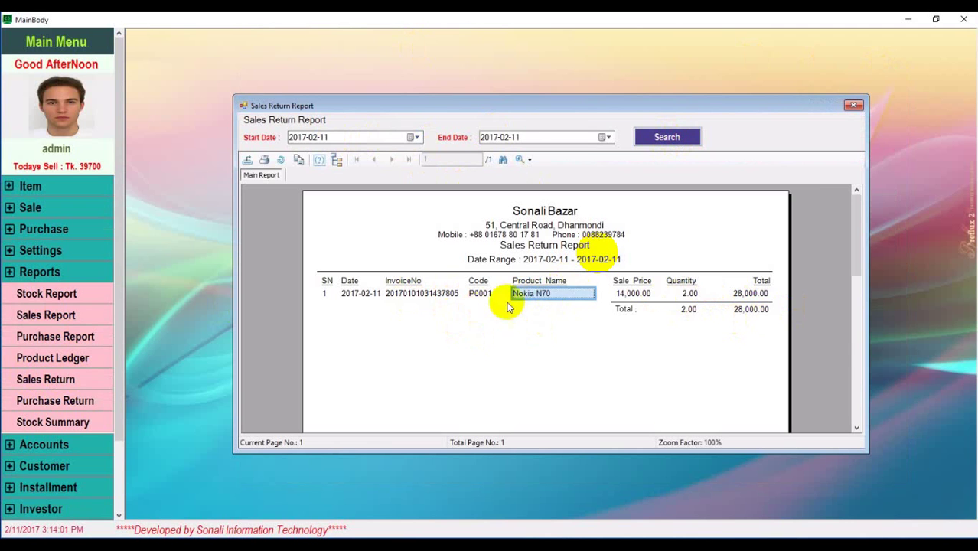
pyautogui.click(684, 293)
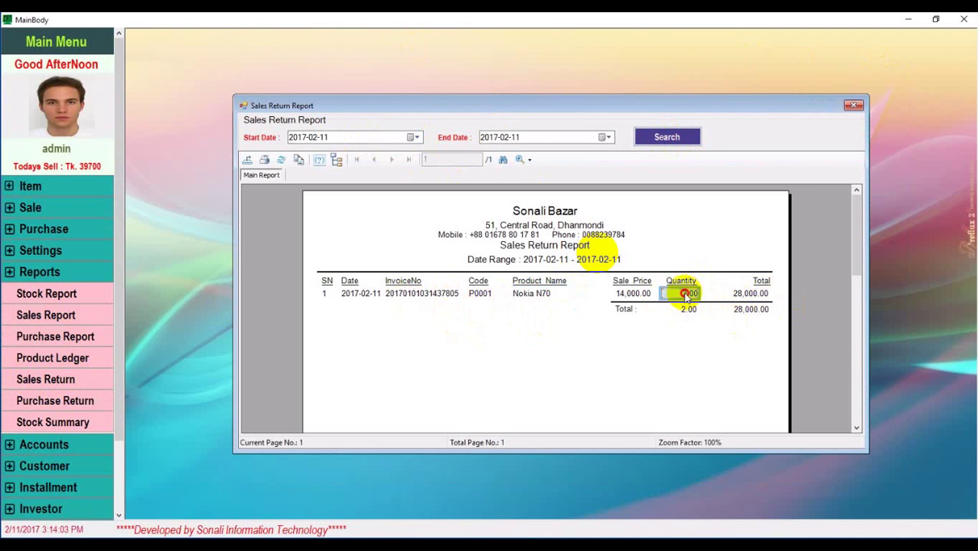
pyautogui.click(634, 297)
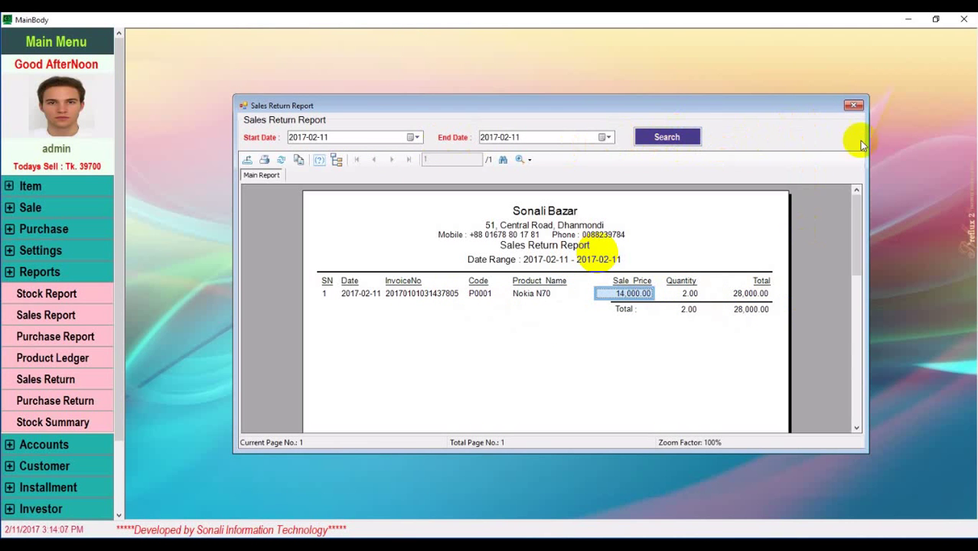
pyautogui.click(851, 107)
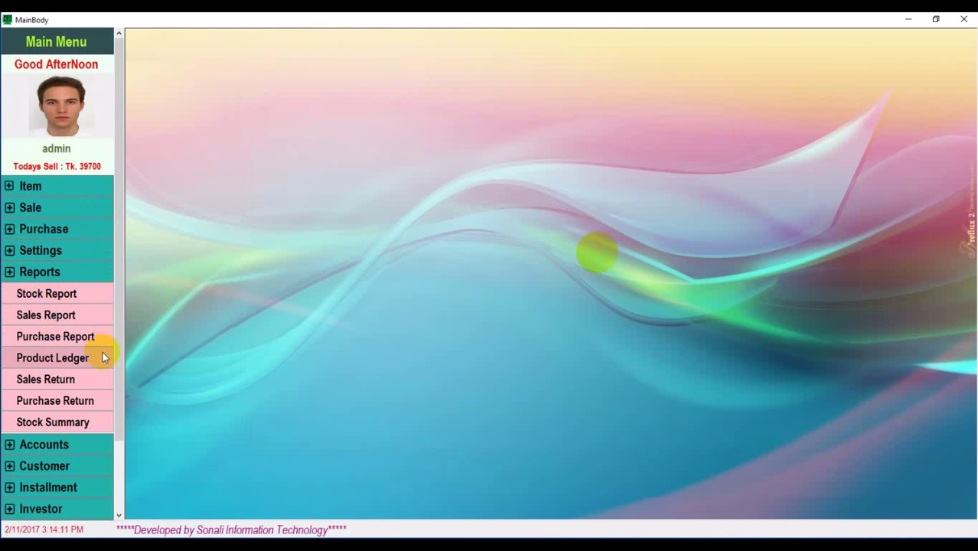
pyautogui.scroll(-1, 77, 378)
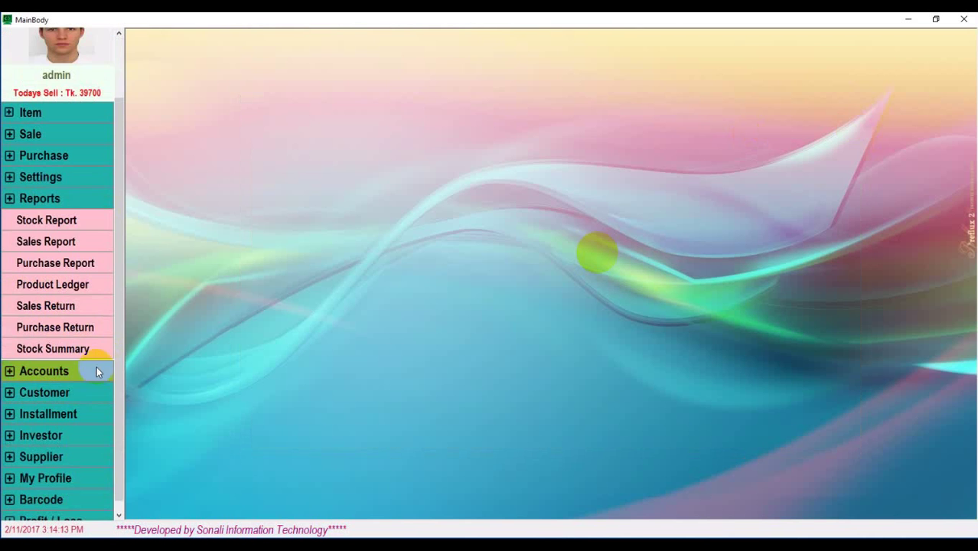
pyautogui.click(48, 328)
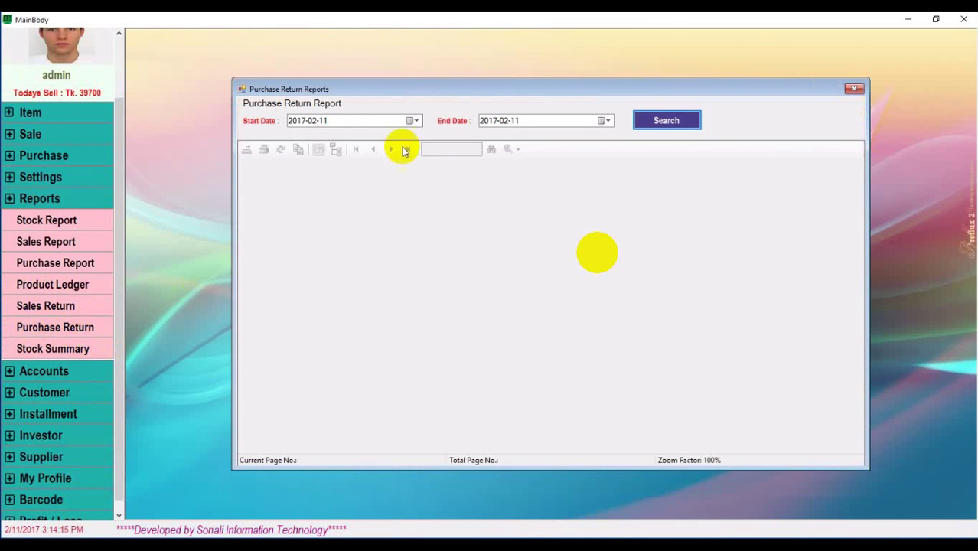
pyautogui.click(663, 122)
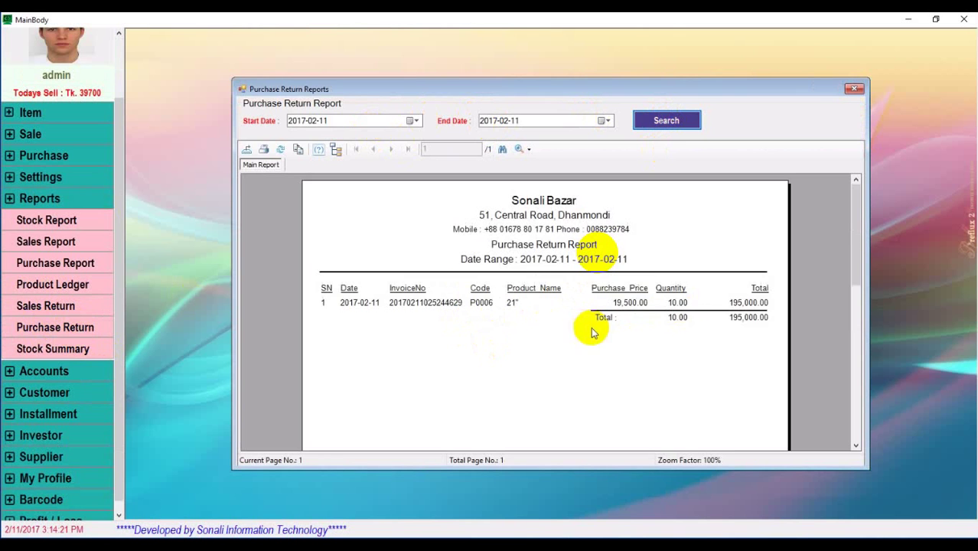
pyautogui.click(579, 266)
pyautogui.click(854, 89)
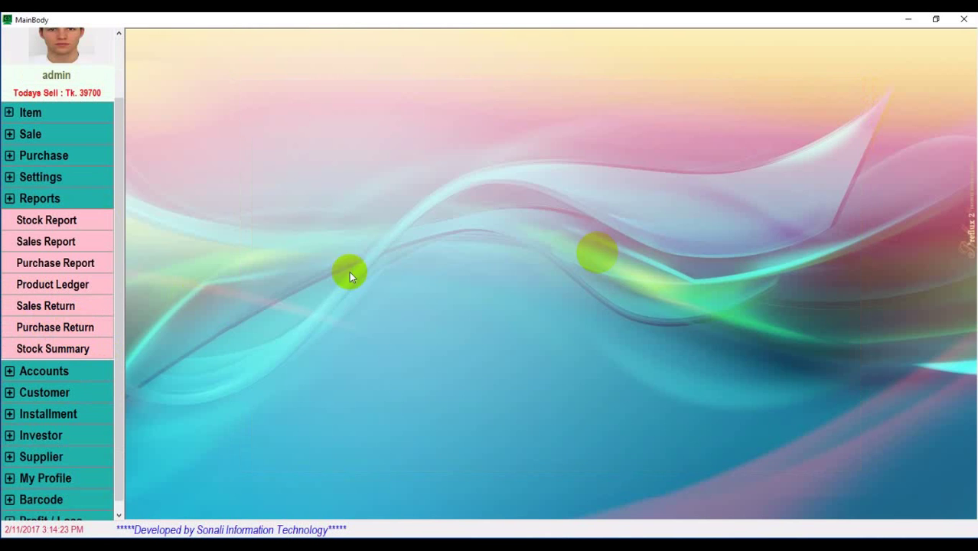
pyautogui.click(40, 356)
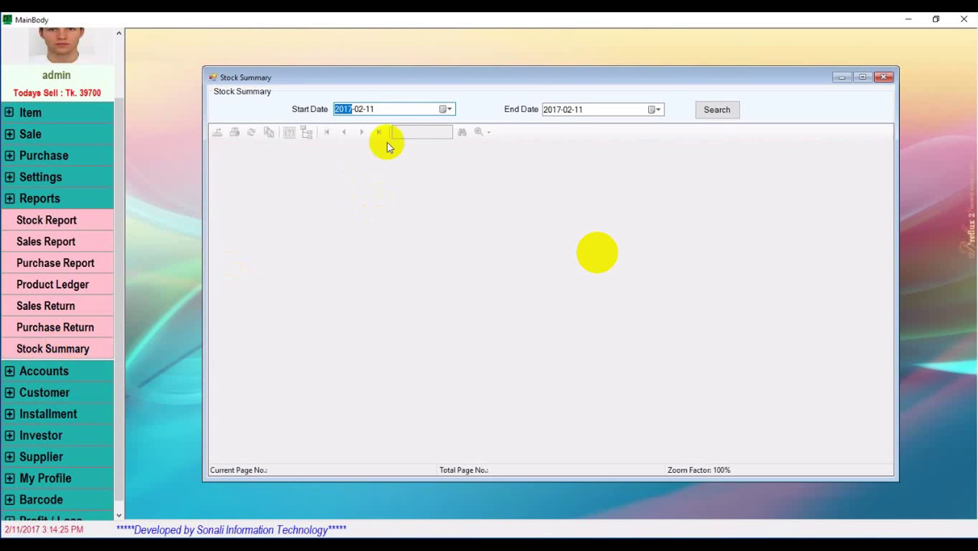
pyautogui.click(716, 109)
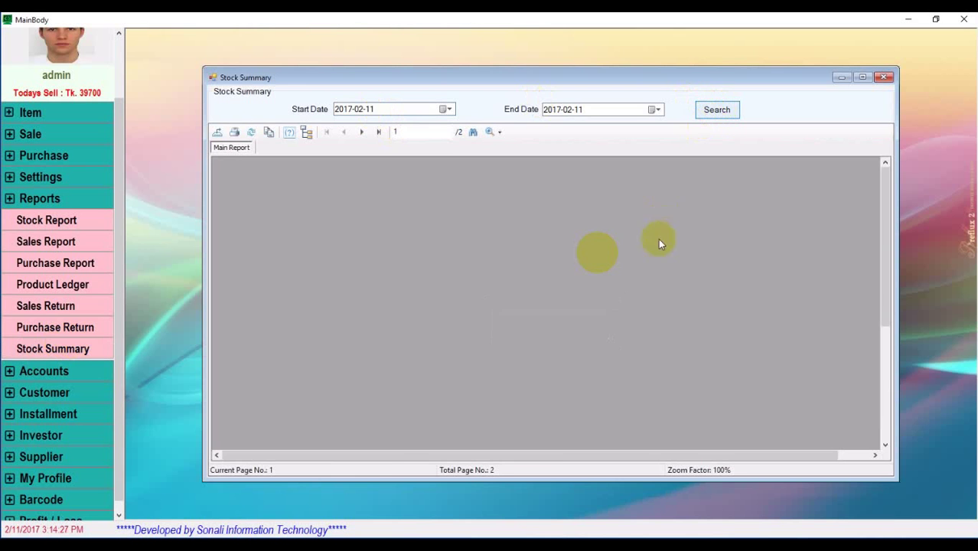
pyautogui.scroll(-5, 457, 304)
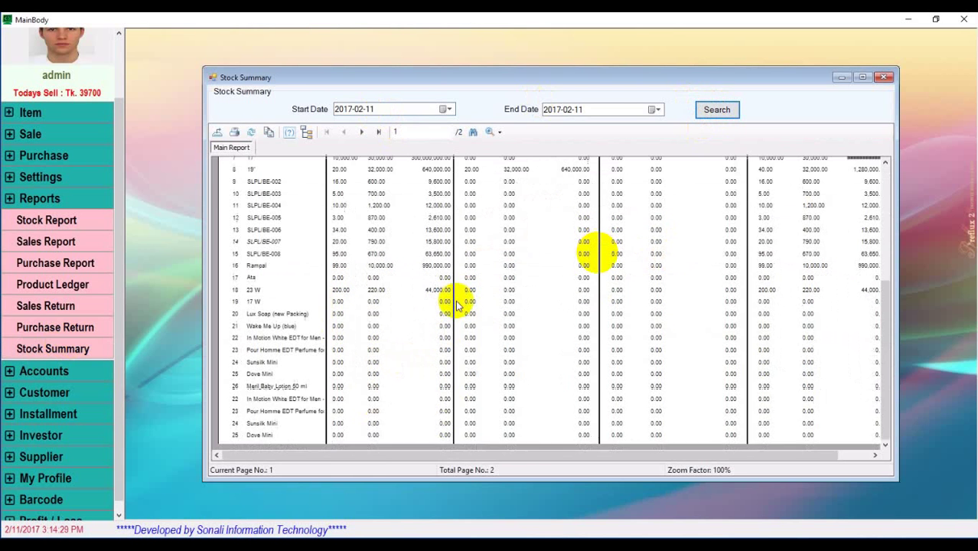
pyautogui.moveTo(712, 455); pyautogui.dragTo(873, 451)
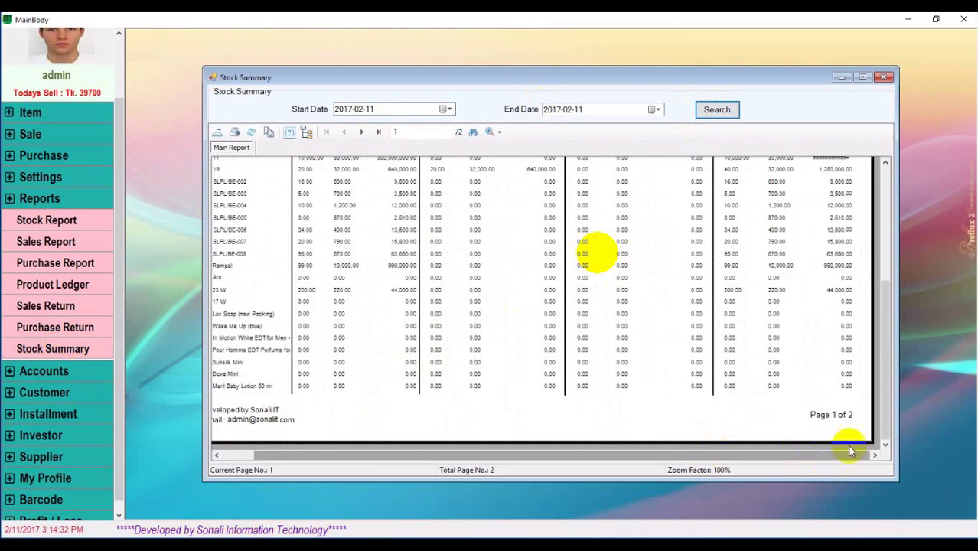
pyautogui.click(375, 132)
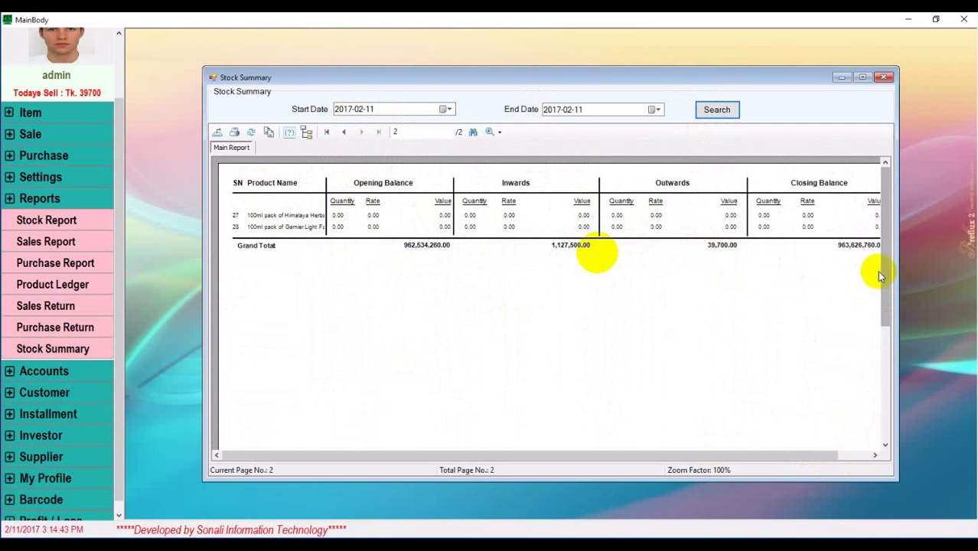
pyautogui.moveTo(728, 455); pyautogui.dragTo(853, 458)
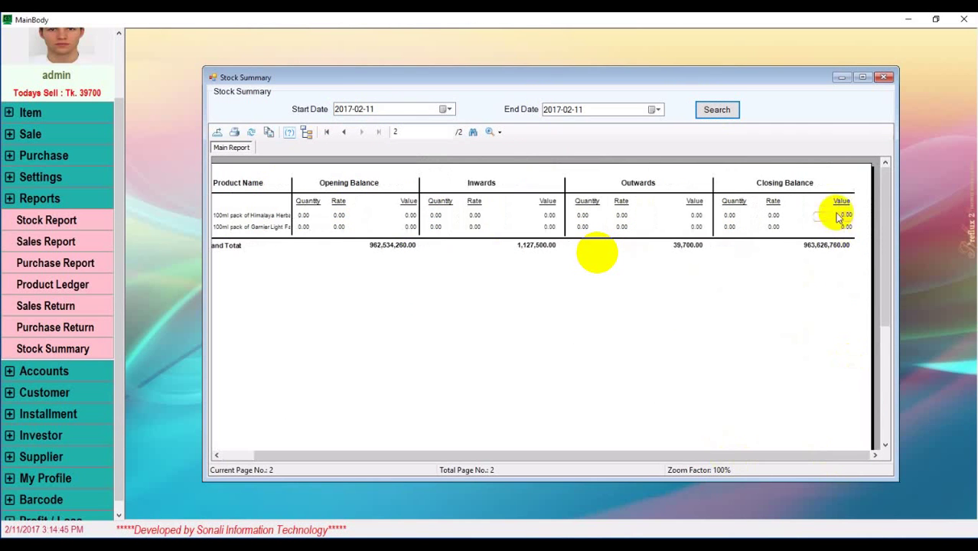
pyautogui.click(833, 246)
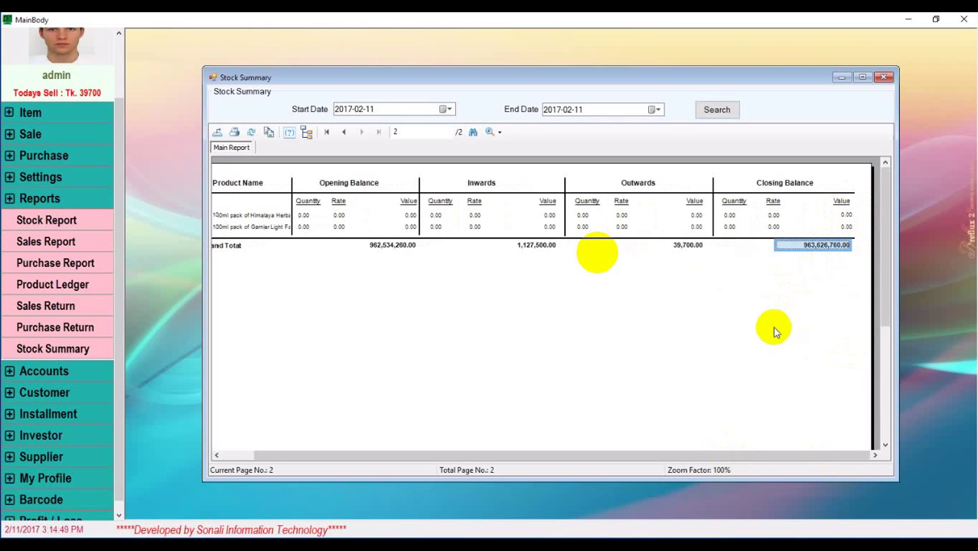
pyautogui.click(880, 79)
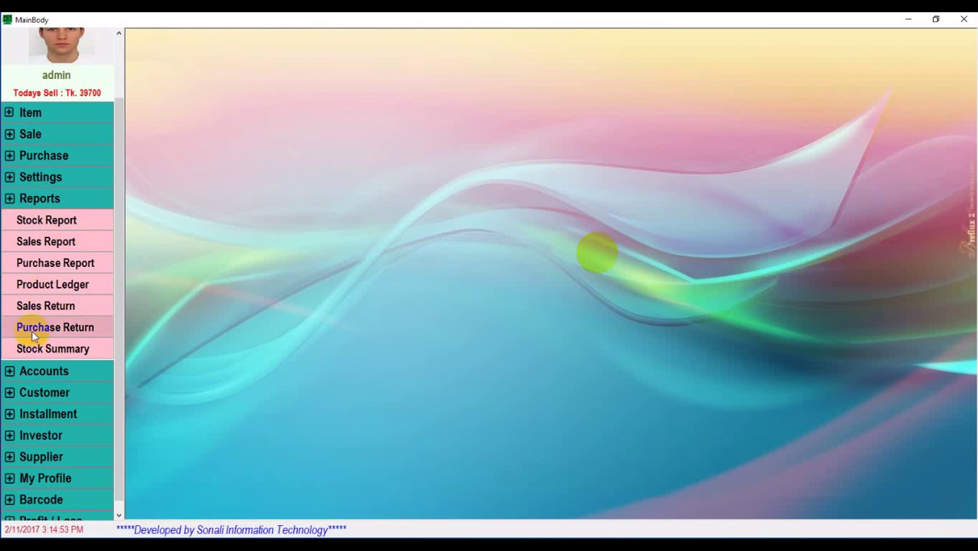
# Add an Other Income entry 'Cell Plastic bottle' with remarks 'plastic' and amount 1000
pyautogui.click(38, 374)
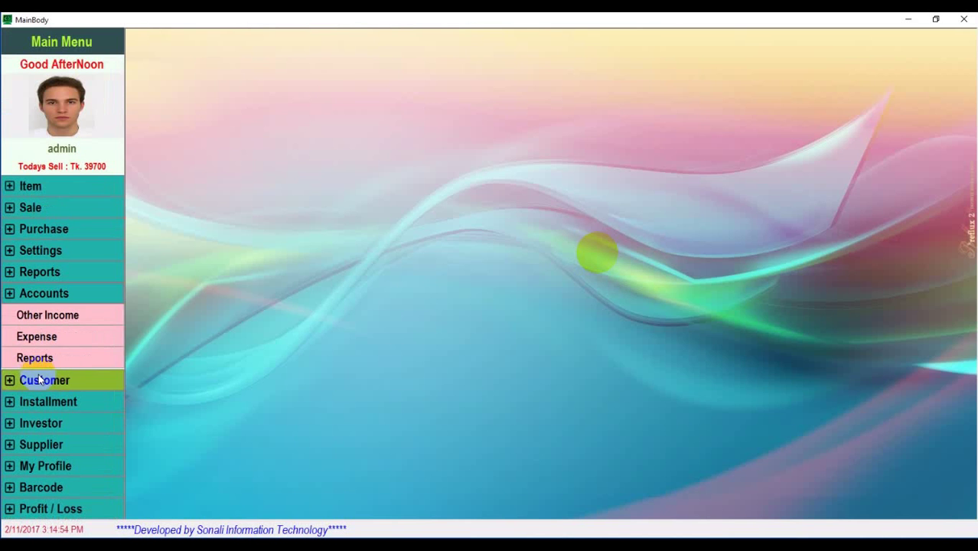
pyautogui.click(63, 317)
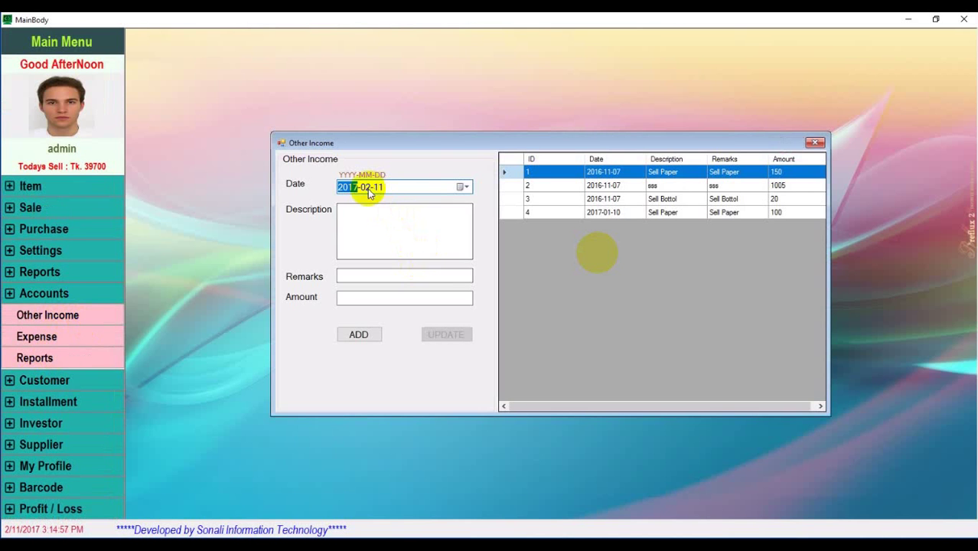
pyautogui.click(361, 218)
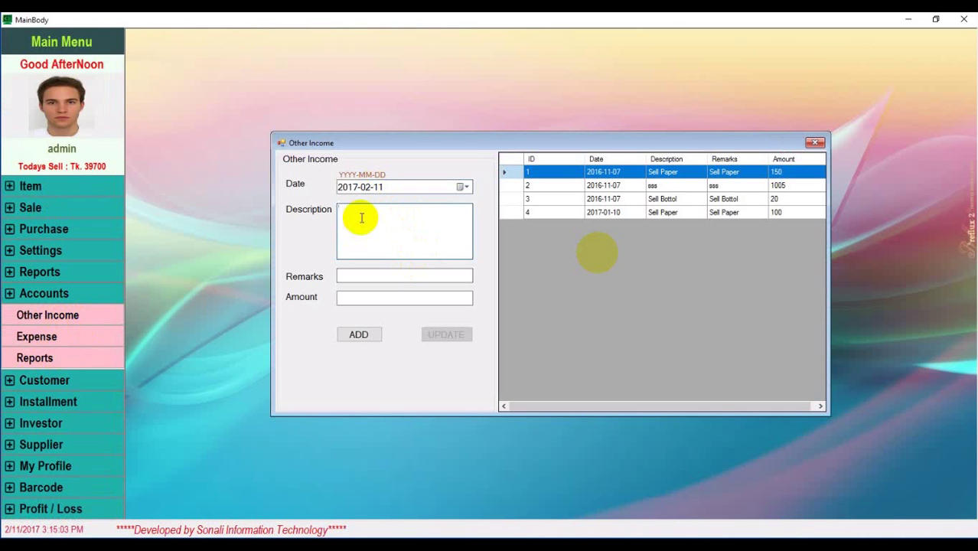
pyautogui.write('Cell Plastic bottle')
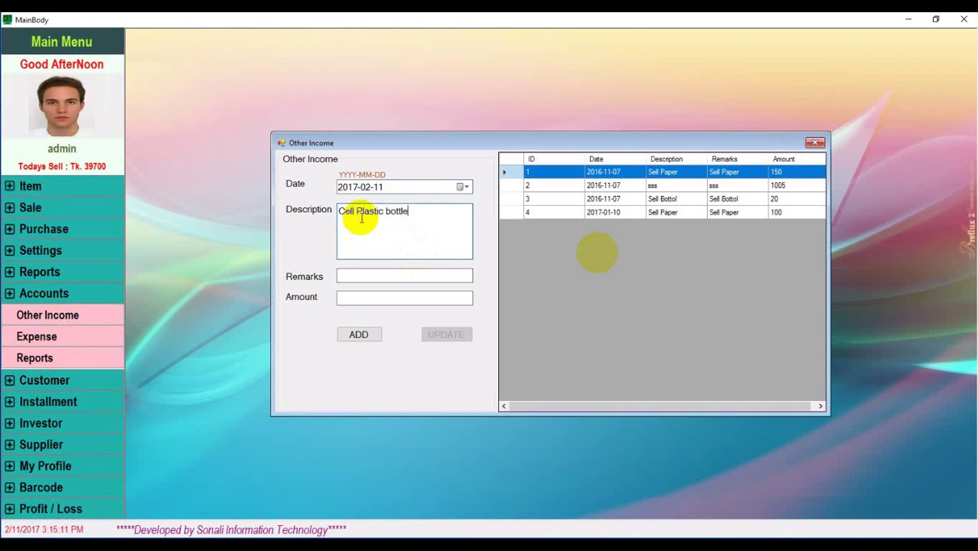
pyautogui.click(390, 276)
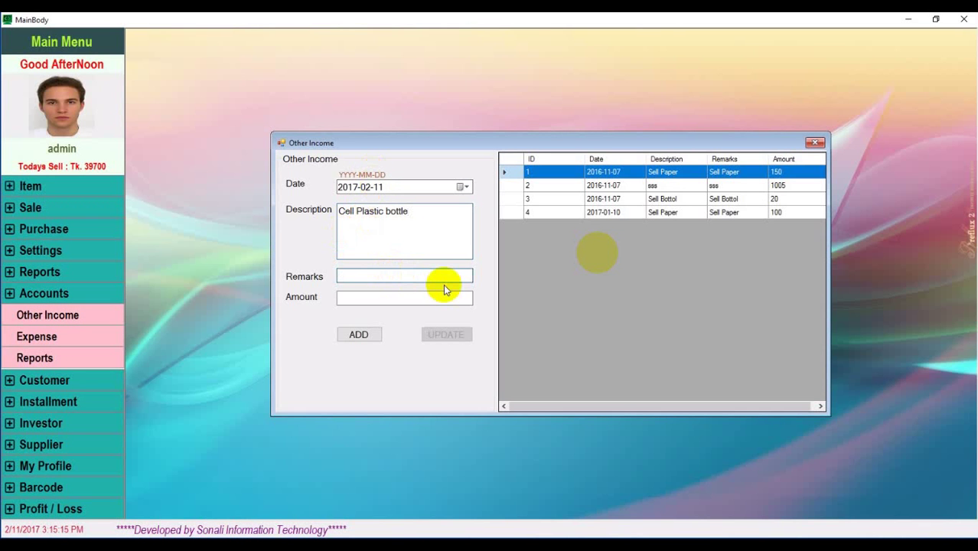
pyautogui.write('plastic')
pyautogui.click(399, 300)
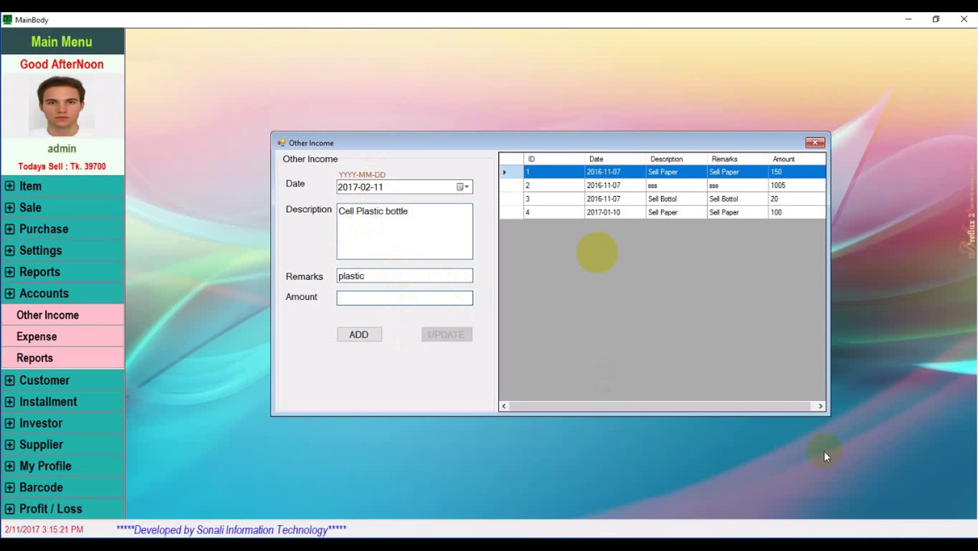
pyautogui.write('1000')
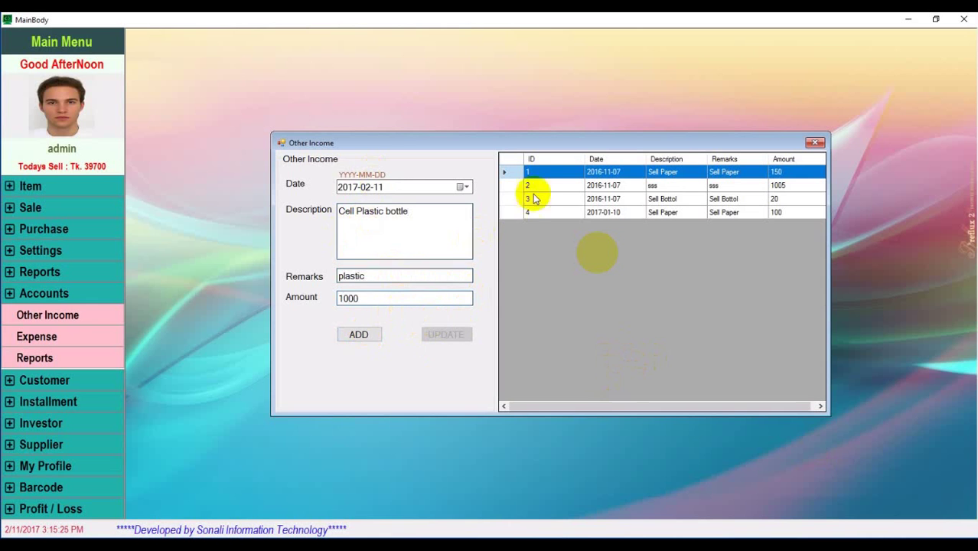
pyautogui.click(367, 337)
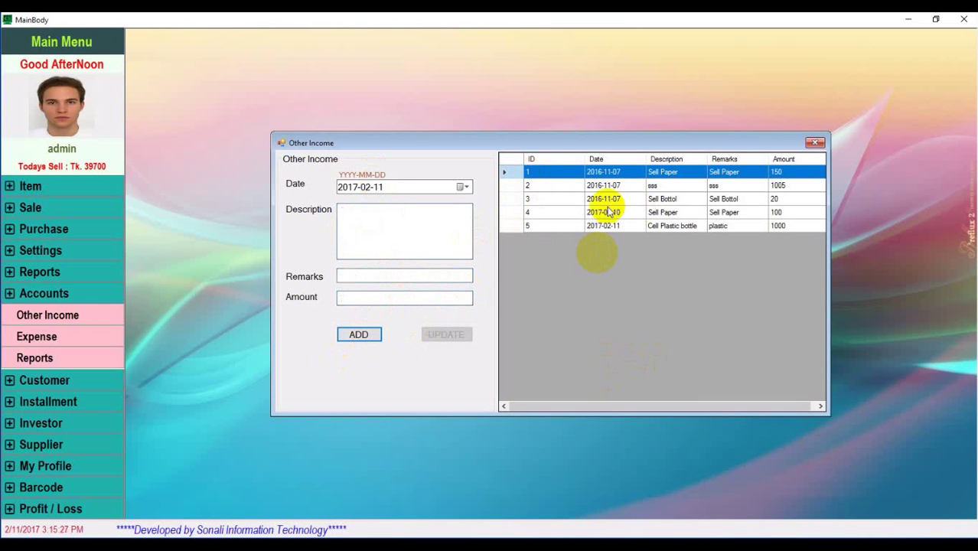
# Correct Other Income entry 5's amount from 1000 to 1200, then close the window and open Expense
pyautogui.click(666, 227)
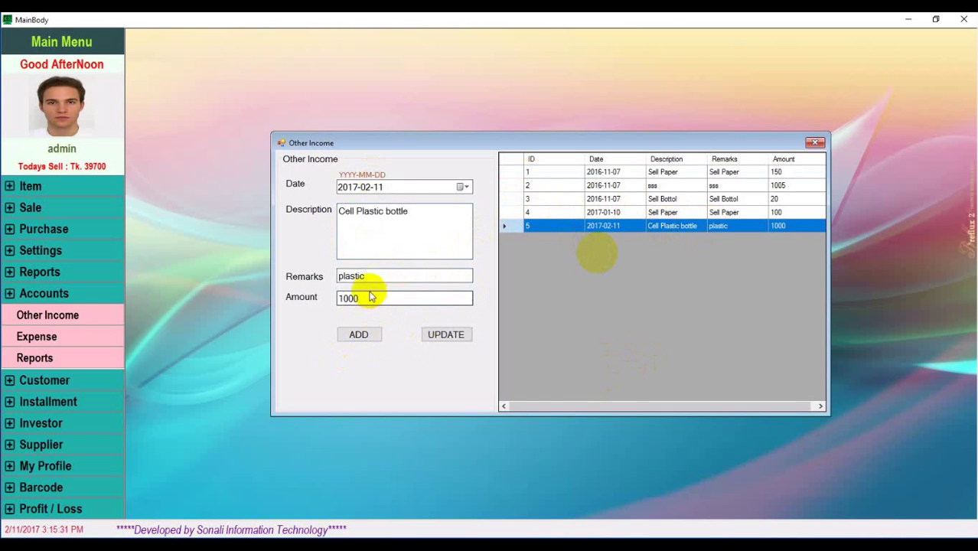
pyautogui.click(346, 299)
pyautogui.moveTo(346, 299); pyautogui.dragTo(349, 299)
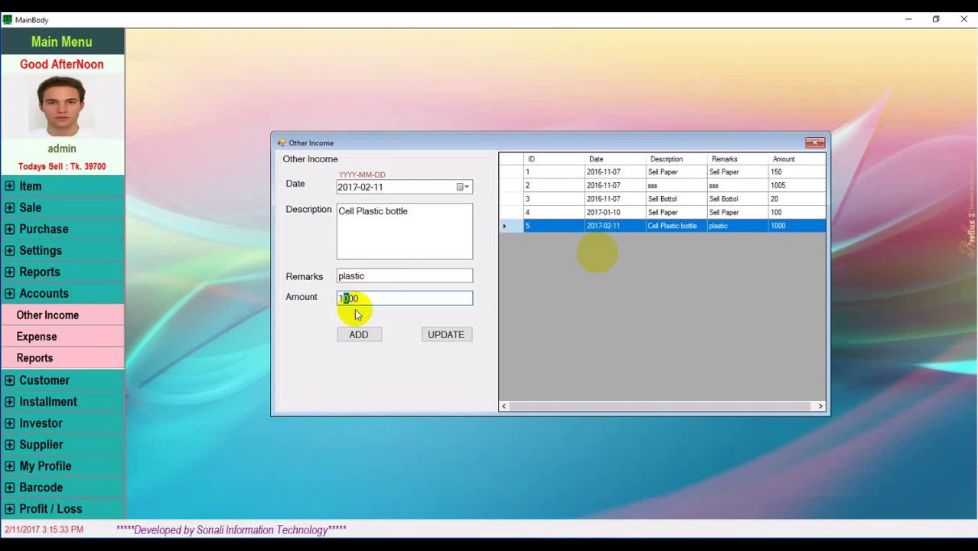
pyautogui.write('2')
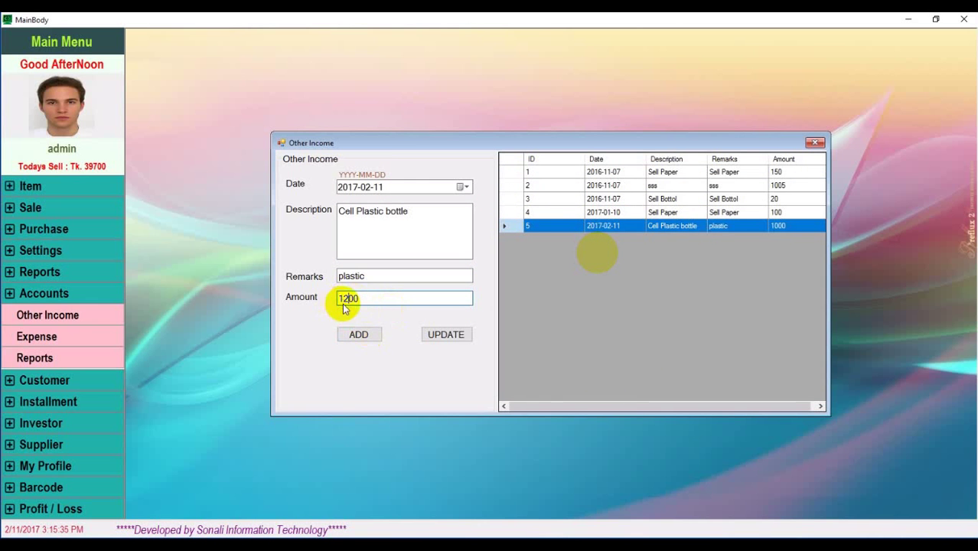
pyautogui.click(444, 334)
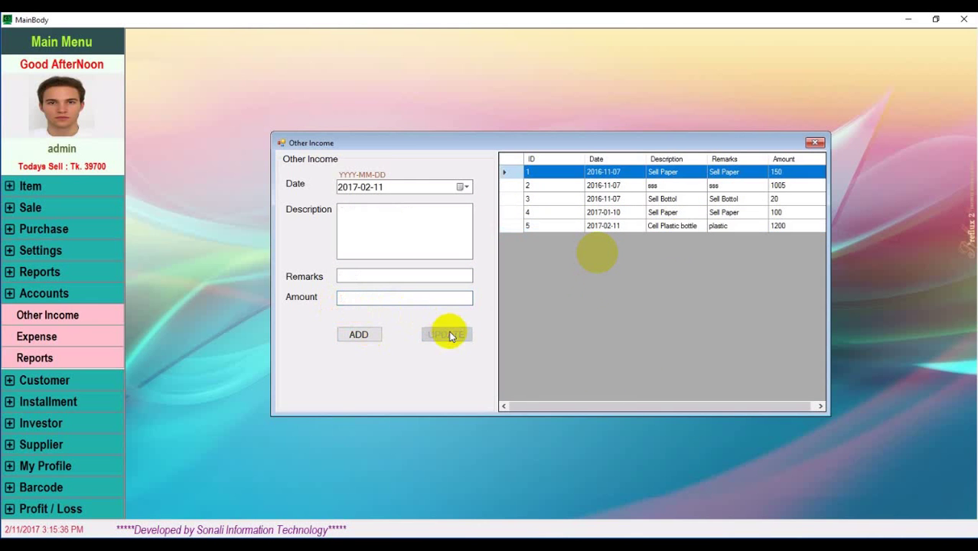
pyautogui.click(816, 144)
pyautogui.click(51, 339)
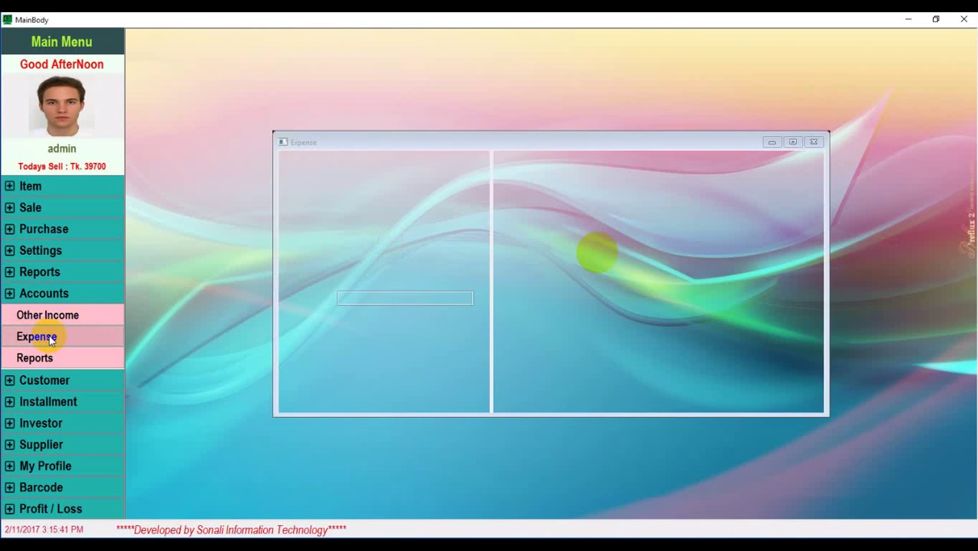
# Enter expense 'Guest Lunch Bill' with a guest remark and amount 120; dismiss the syntax error
pyautogui.click(368, 216)
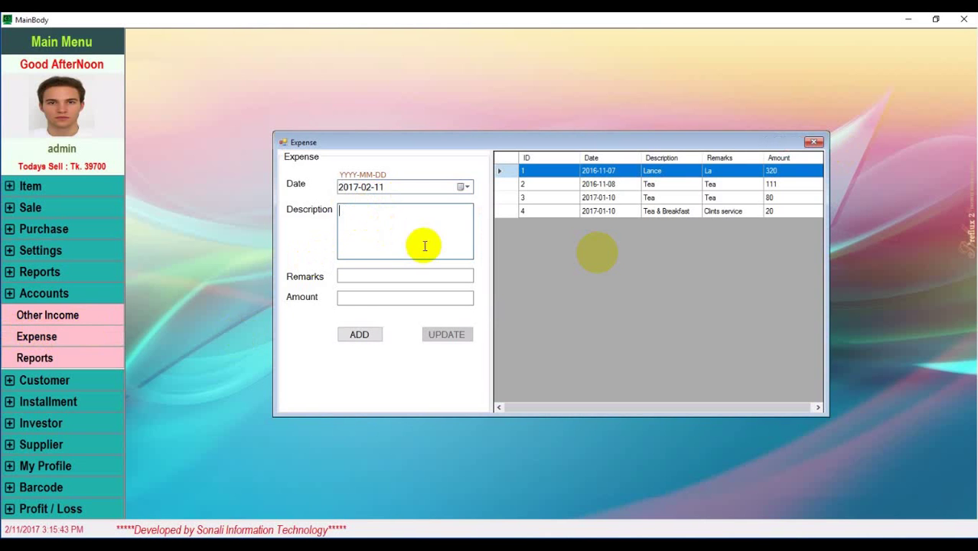
pyautogui.write('L')
pyautogui.write('Gue')
pyautogui.write('st Lunch Bil')
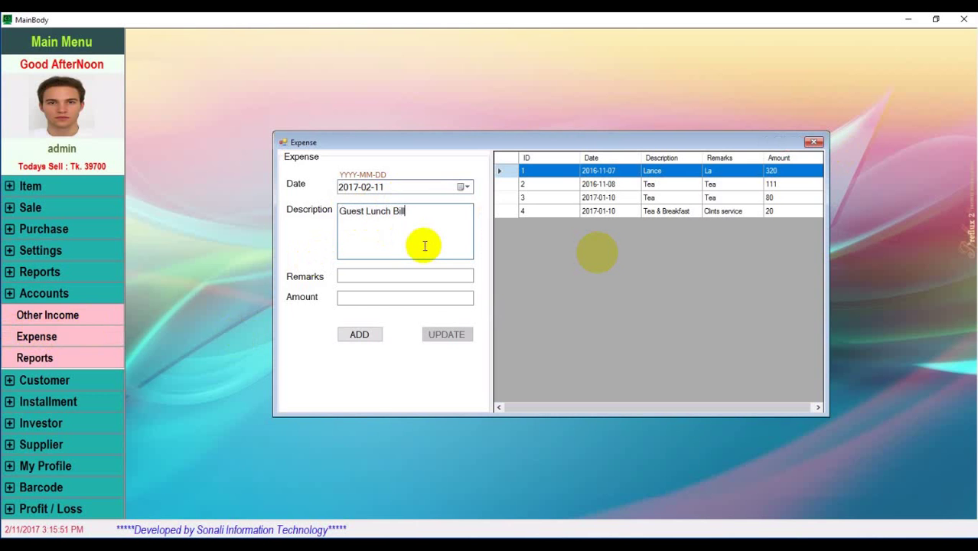
pyautogui.click(390, 274)
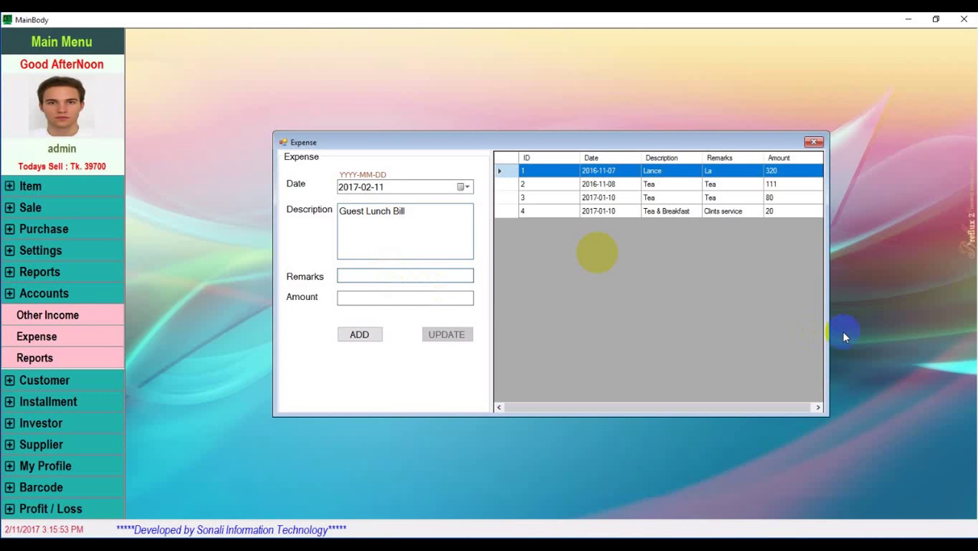
pyautogui.write("Shumon's Guest")
pyautogui.click(364, 300)
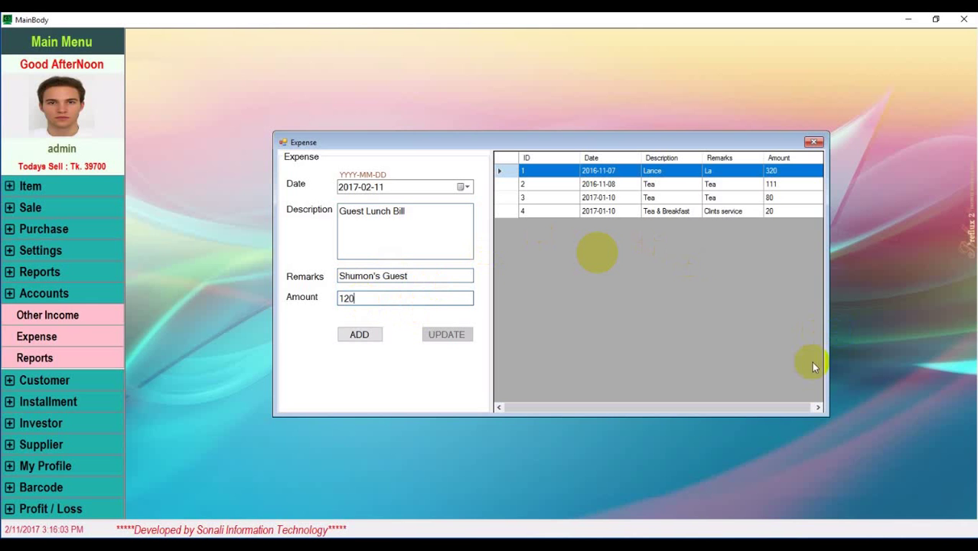
pyautogui.click(369, 337)
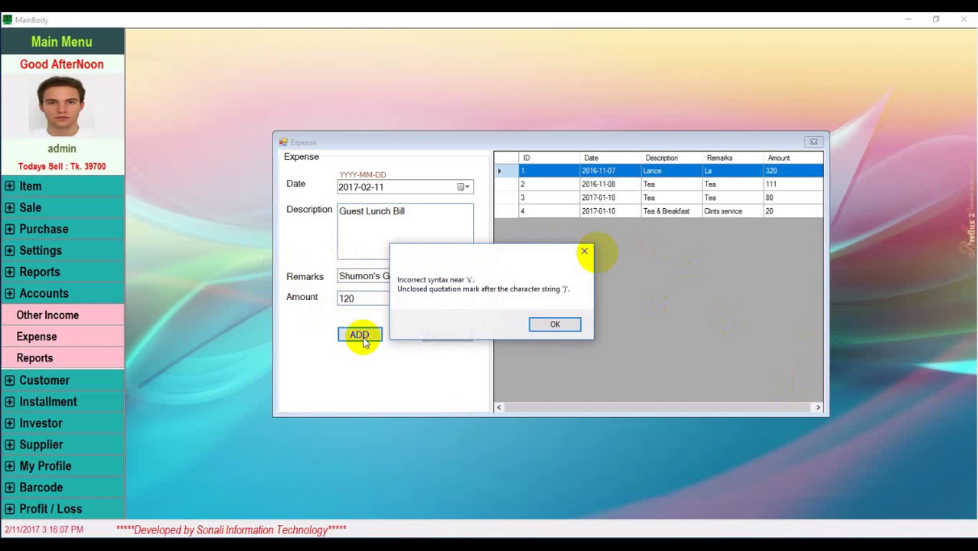
pyautogui.click(556, 324)
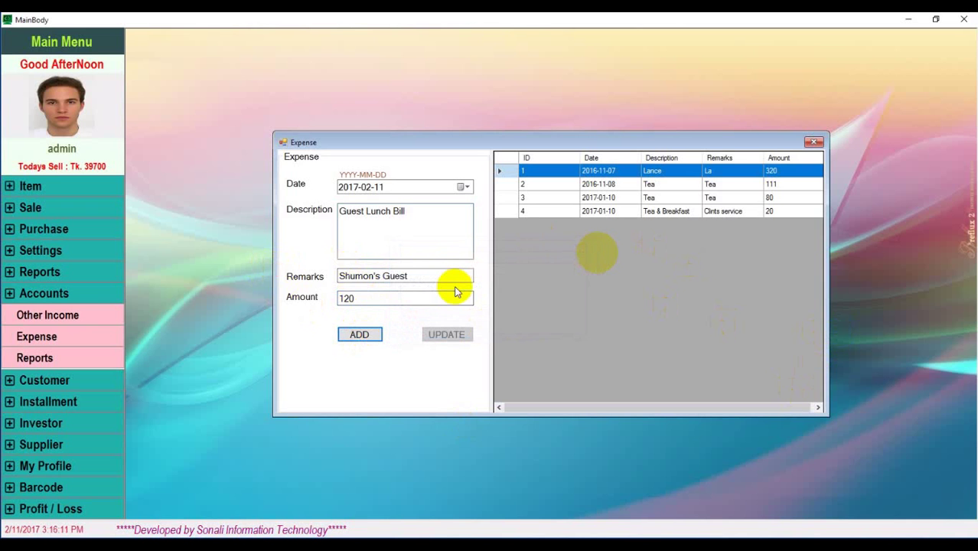
# Remove the apostrophe from the remark and save the expense as row 5
pyautogui.click(375, 276)
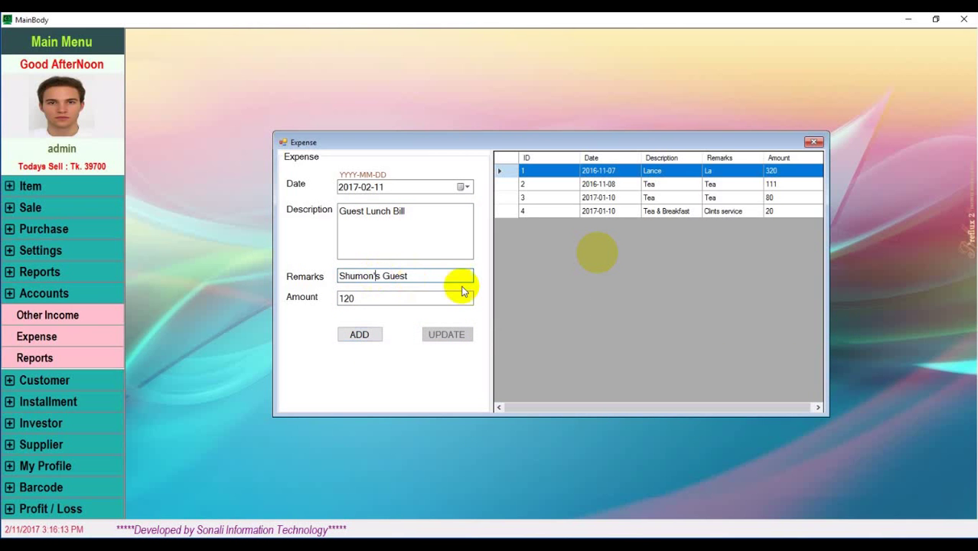
pyautogui.press('Delete')
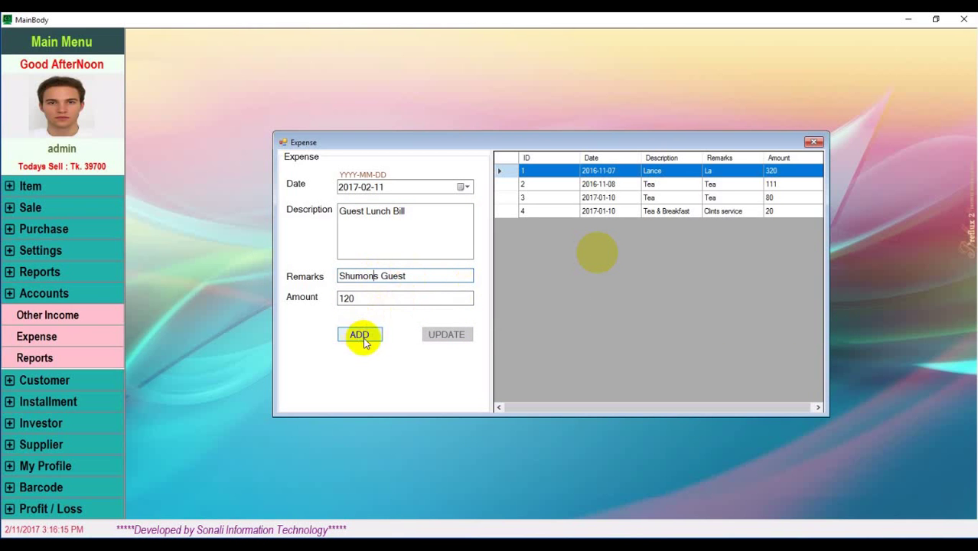
pyautogui.click(366, 336)
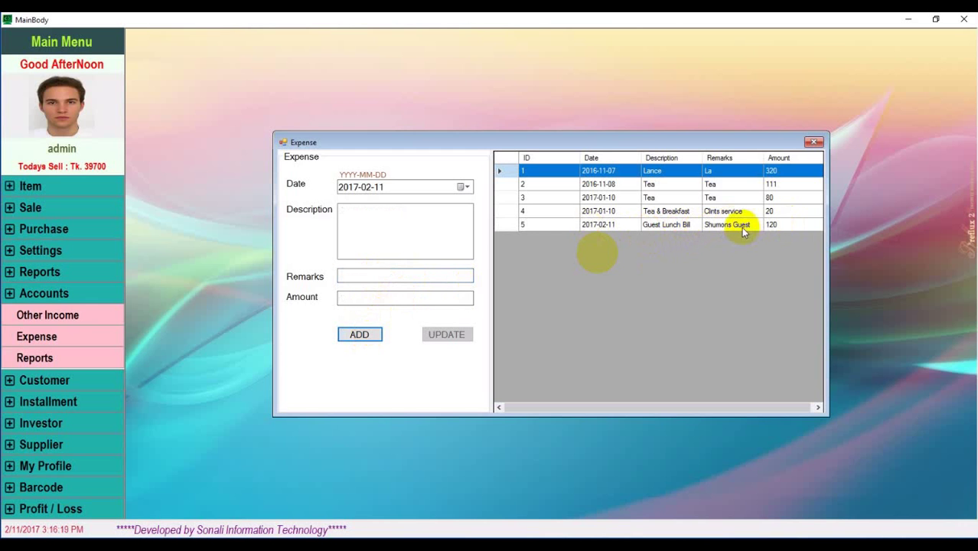
pyautogui.click(694, 226)
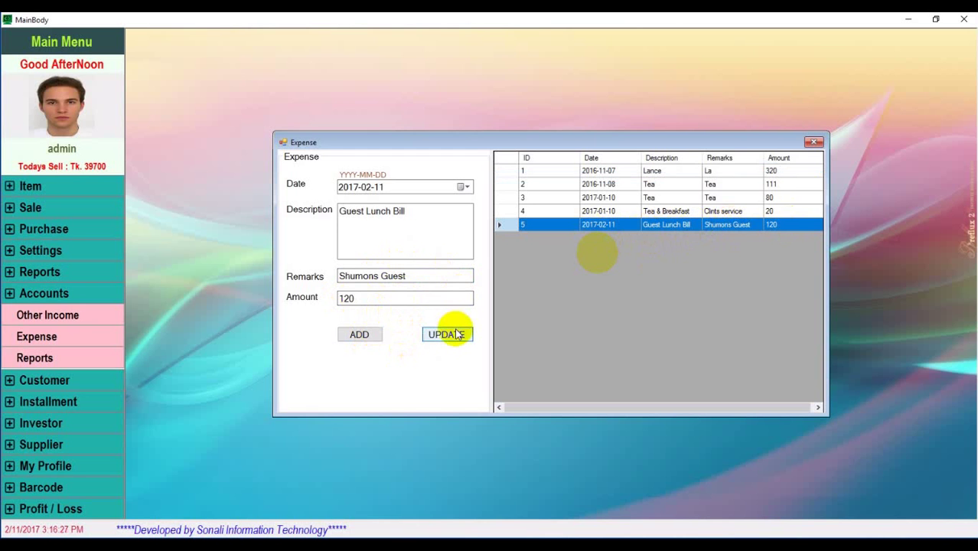
pyautogui.click(814, 144)
pyautogui.click(52, 356)
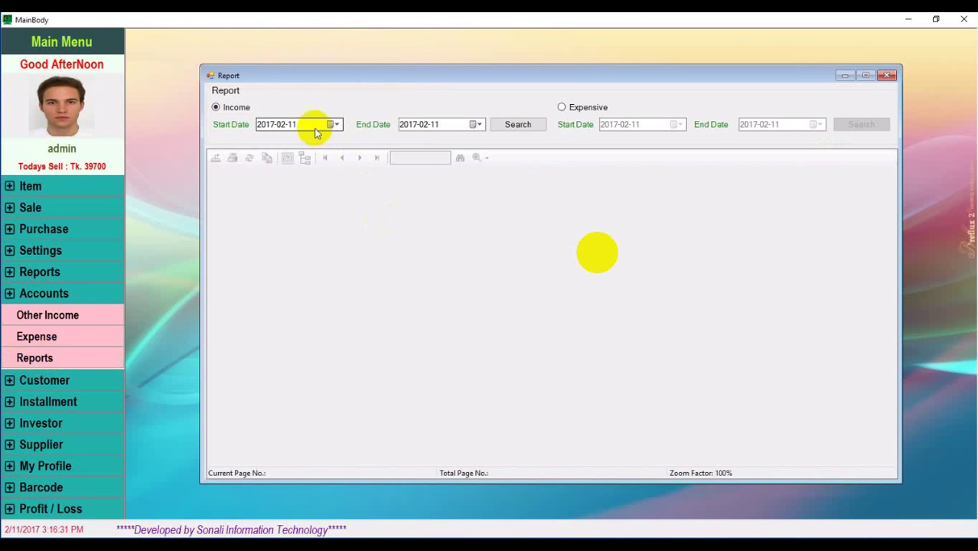
# Generate the 2017-02-11 Income (1,200.00) and Expense (120.00) reports, then close the Report window
pyautogui.click(502, 124)
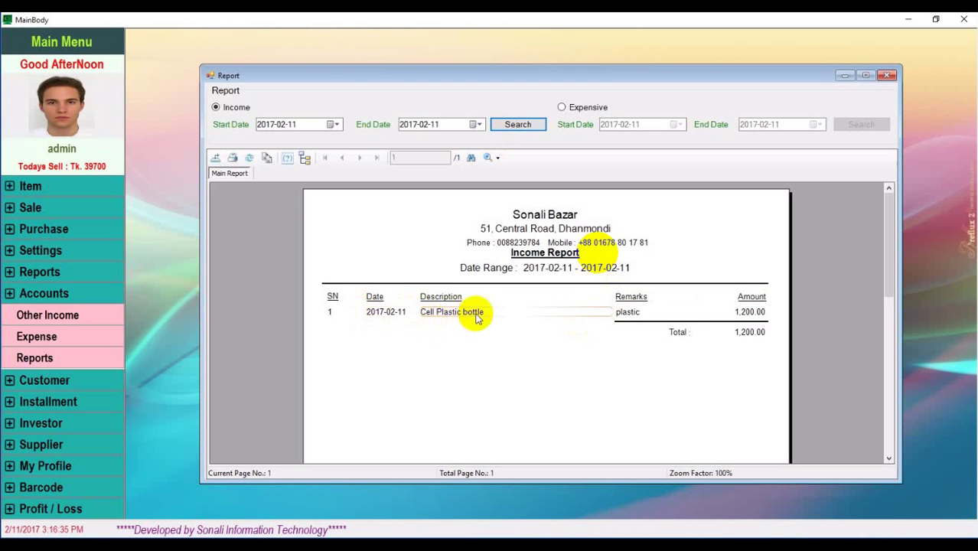
pyautogui.click(562, 108)
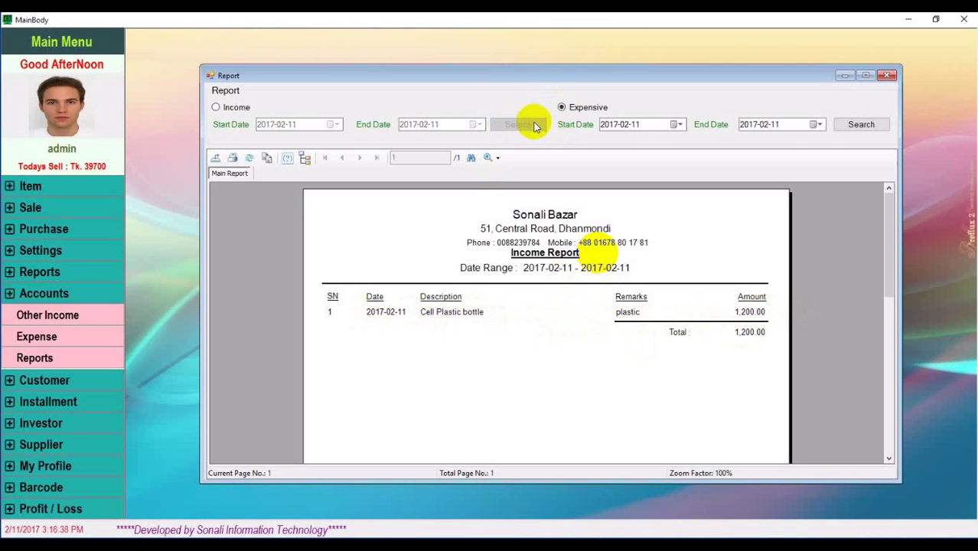
pyautogui.click(850, 130)
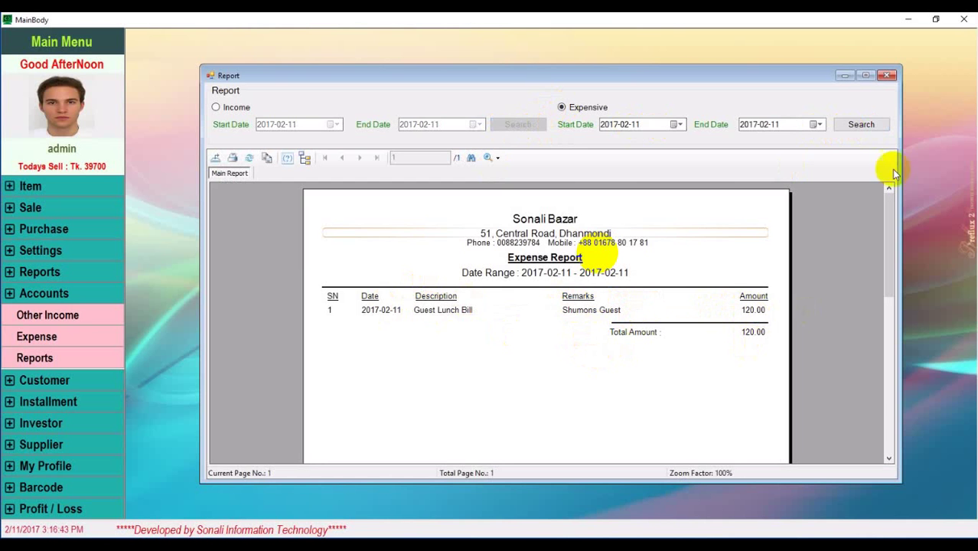
pyautogui.click(887, 75)
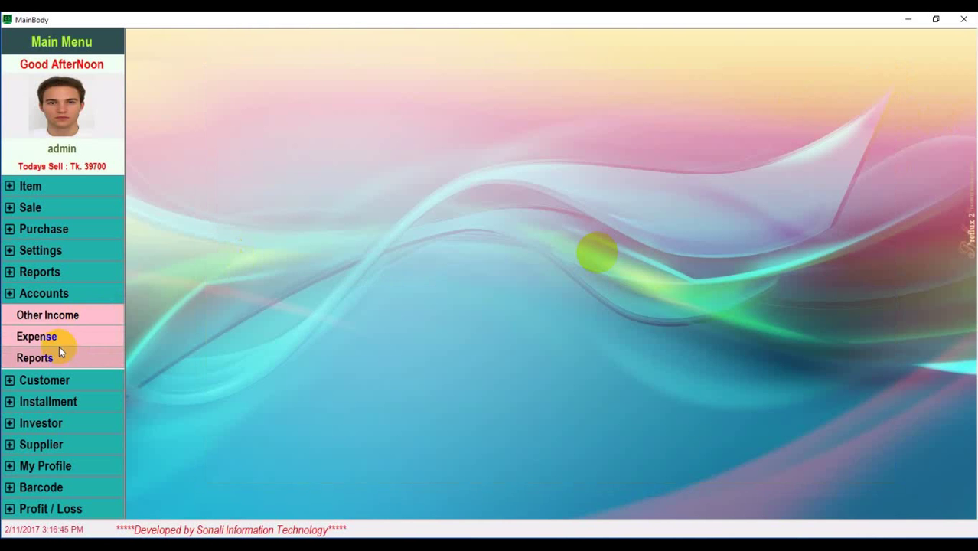
# Open the Add Customer form and enter the new customer's name, Male gender and phone number
pyautogui.click(42, 382)
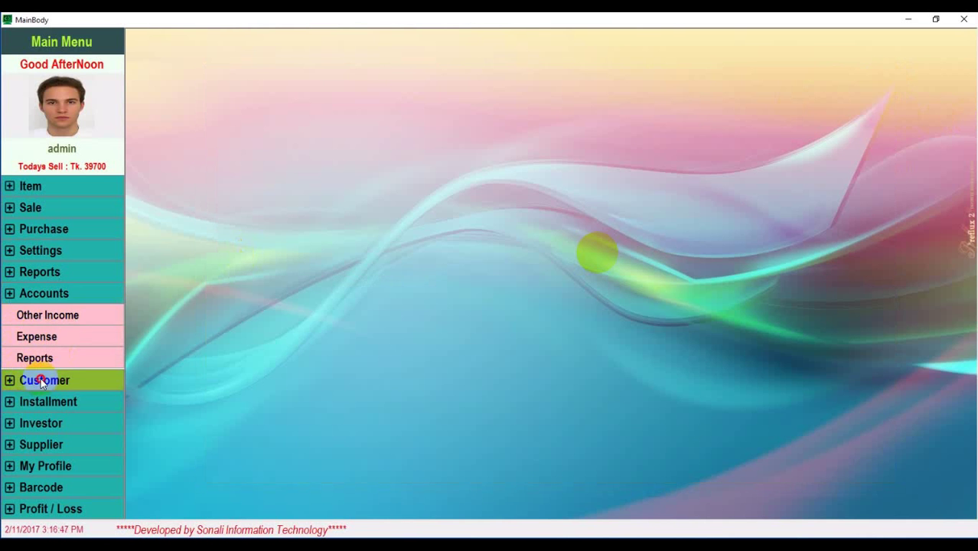
pyautogui.click(61, 338)
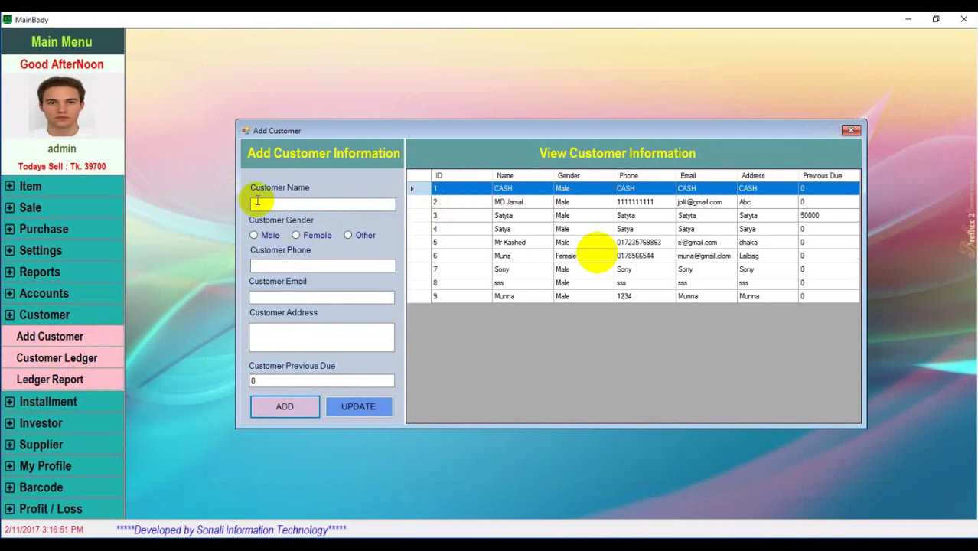
pyautogui.click(304, 203)
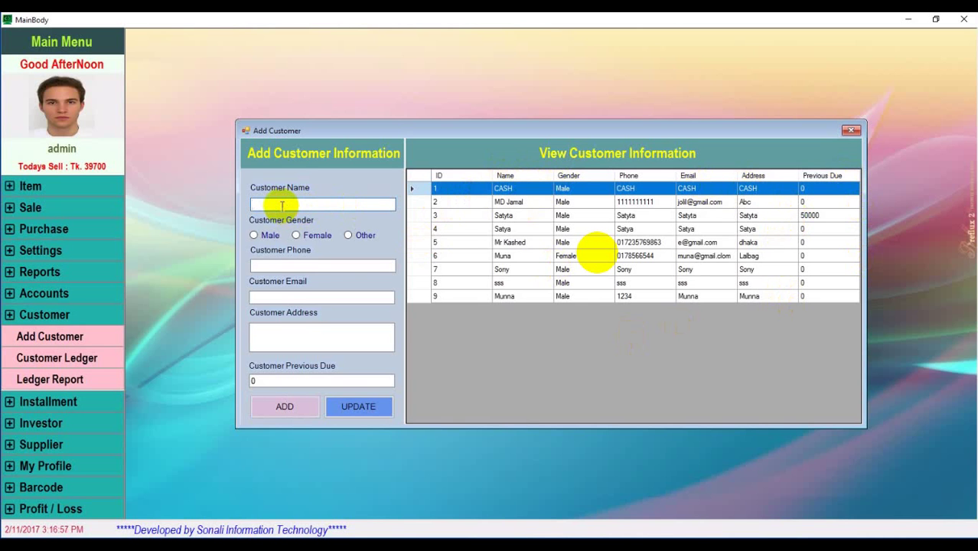
pyautogui.write('Mohon')
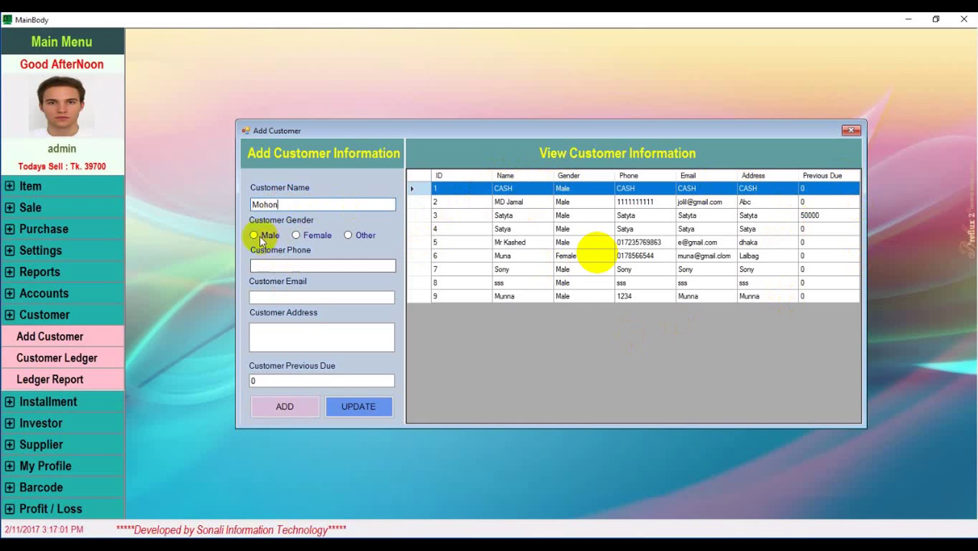
pyautogui.click(255, 235)
pyautogui.click(273, 263)
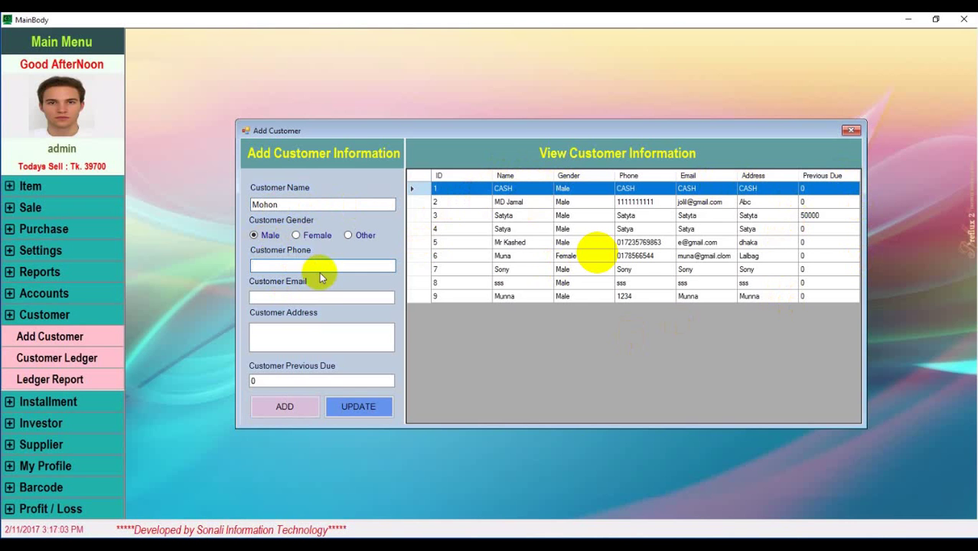
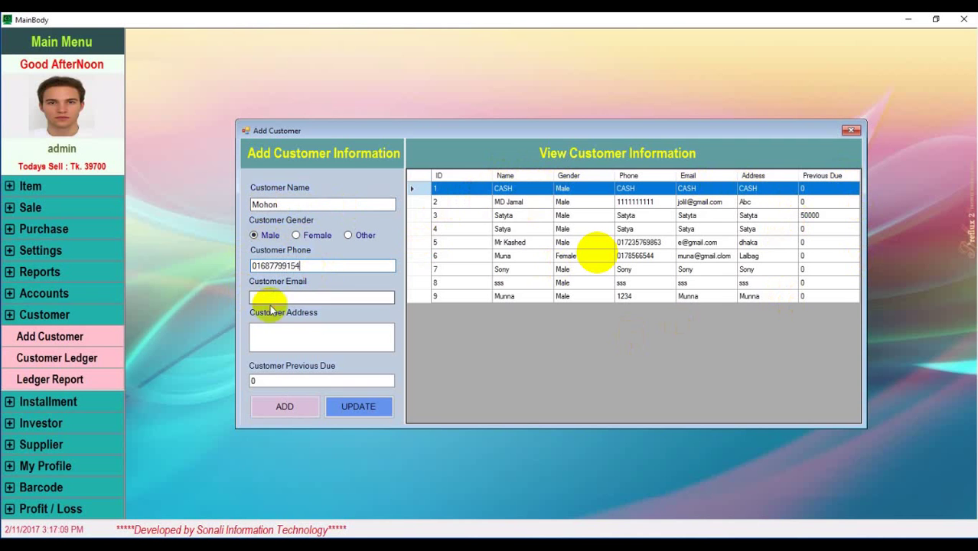
# Fill in the customer's e-mail and address, save them as row 10, and close the window
pyautogui.click(296, 299)
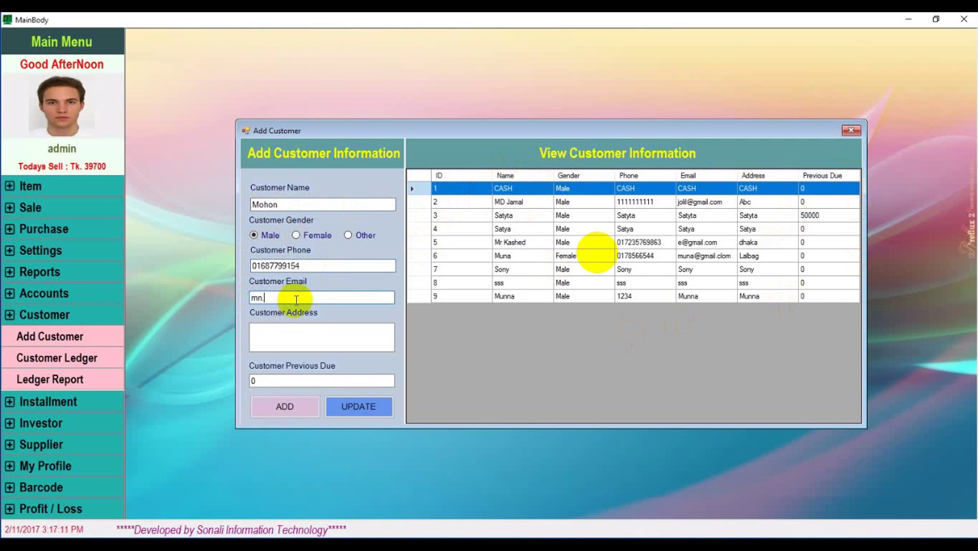
pyautogui.click(312, 334)
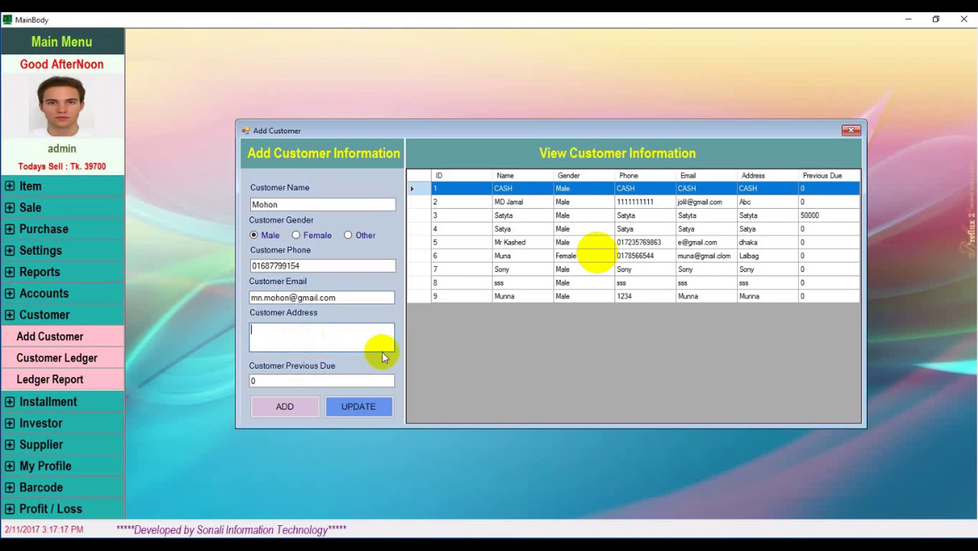
pyautogui.write('Dhaka')
pyautogui.click(283, 378)
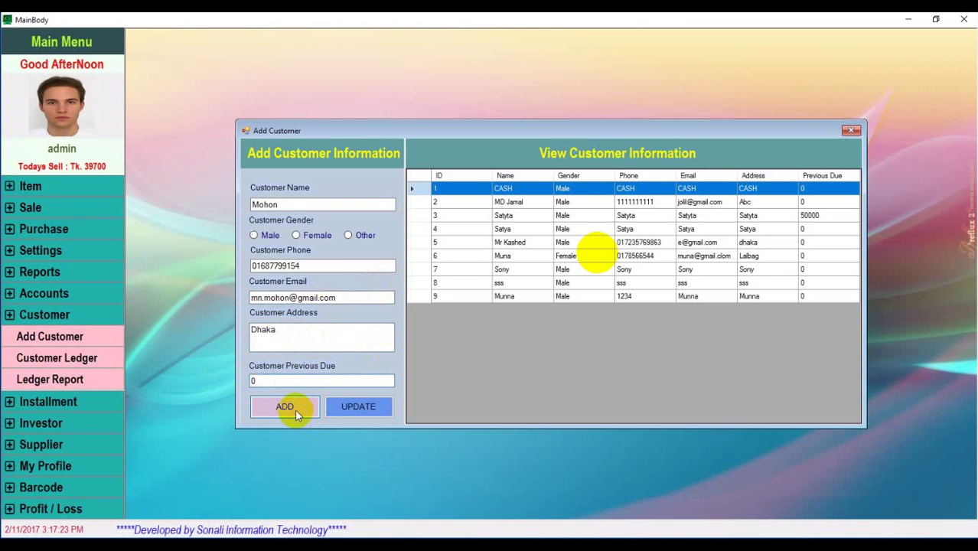
pyautogui.click(298, 414)
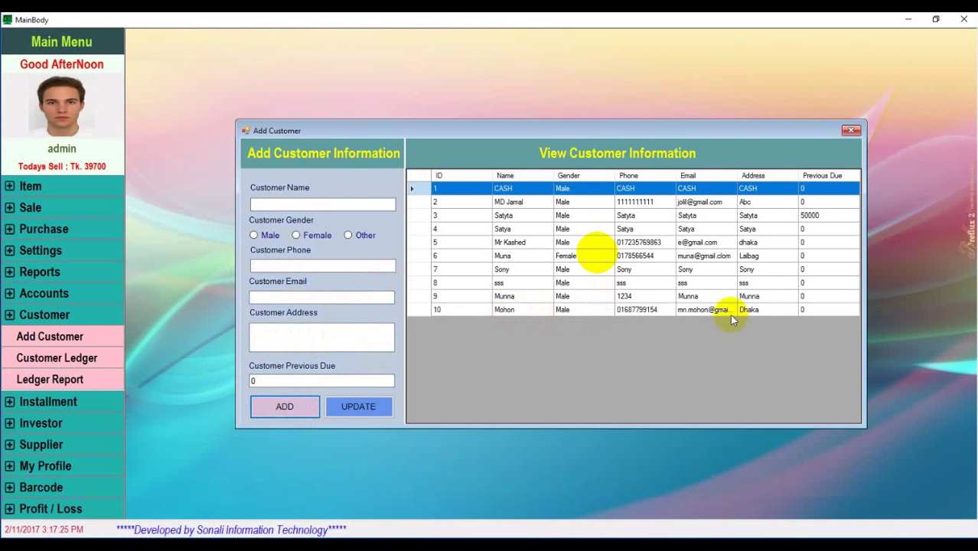
pyautogui.click(689, 310)
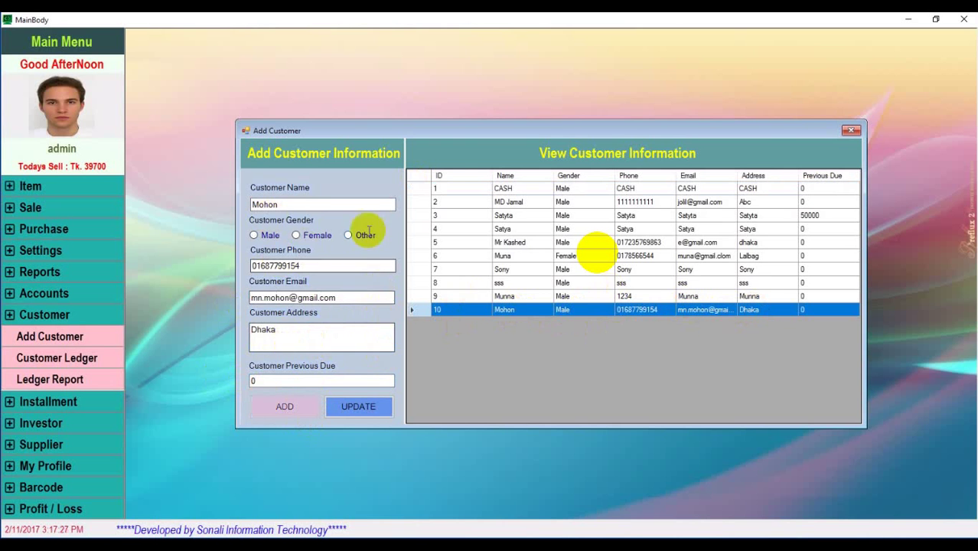
pyautogui.click(853, 134)
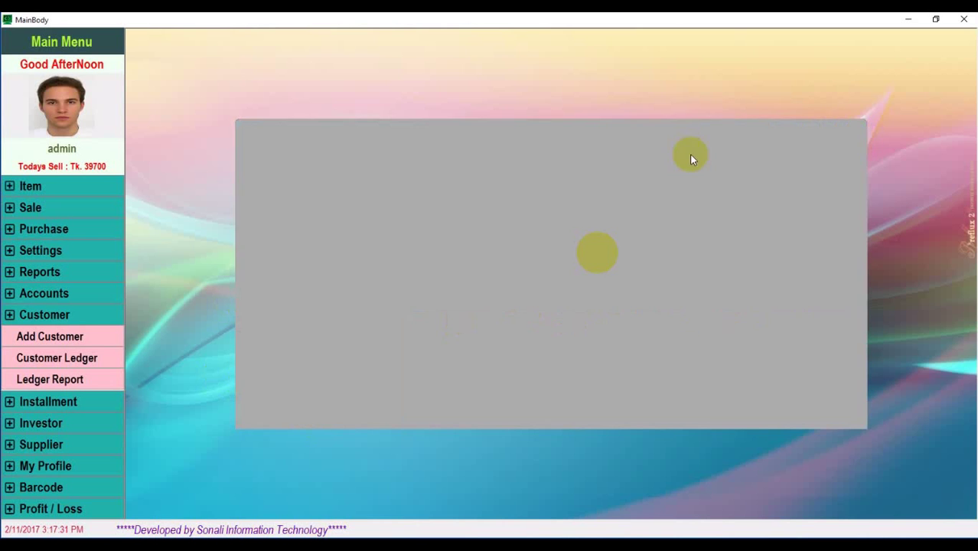
# In Customer Ledger, select the new customer and enter a received amount of 20000
pyautogui.click(77, 356)
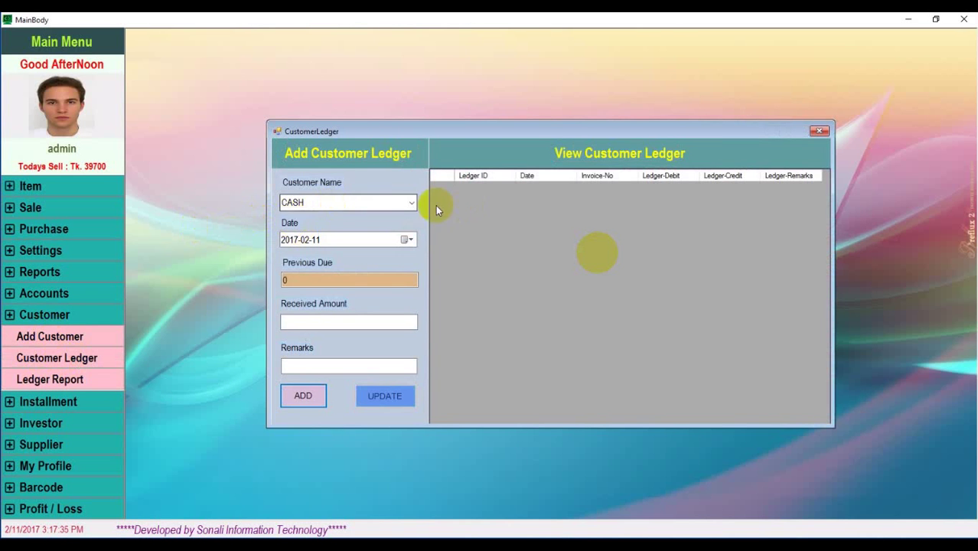
pyautogui.click(404, 204)
pyautogui.click(410, 205)
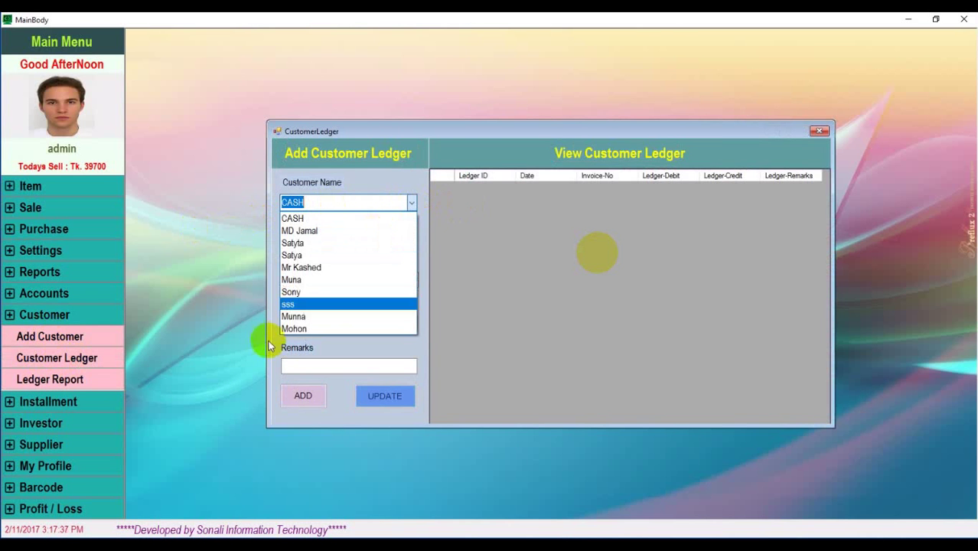
pyautogui.click(310, 328)
pyautogui.click(306, 280)
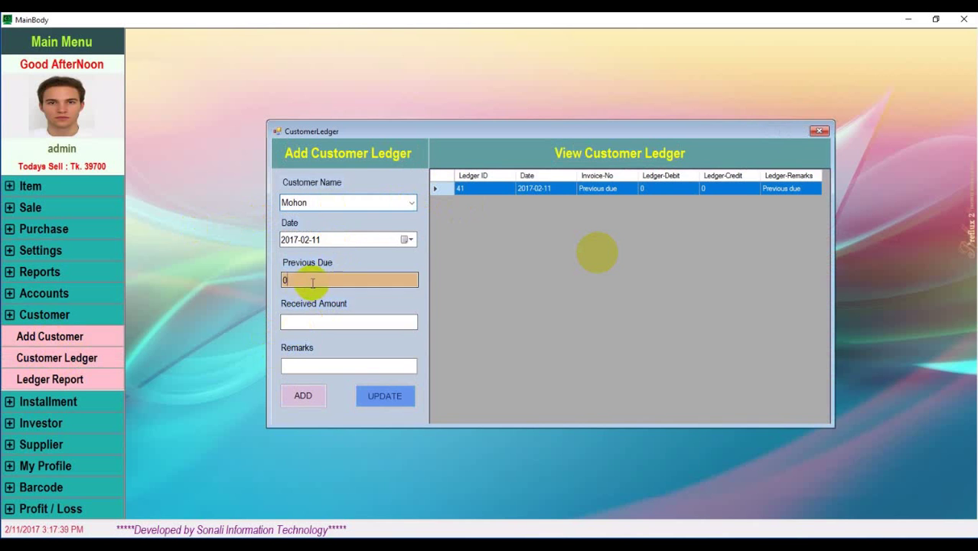
pyautogui.click(310, 322)
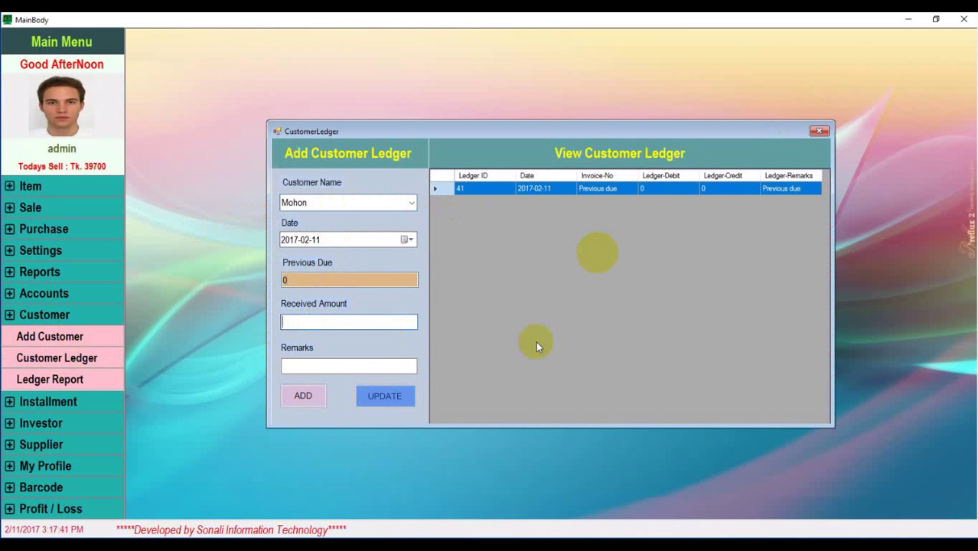
pyautogui.write('20000')
# Add the remark 'Without Buy Product', save it as ledger entry 42, and close the ledger
pyautogui.click(303, 366)
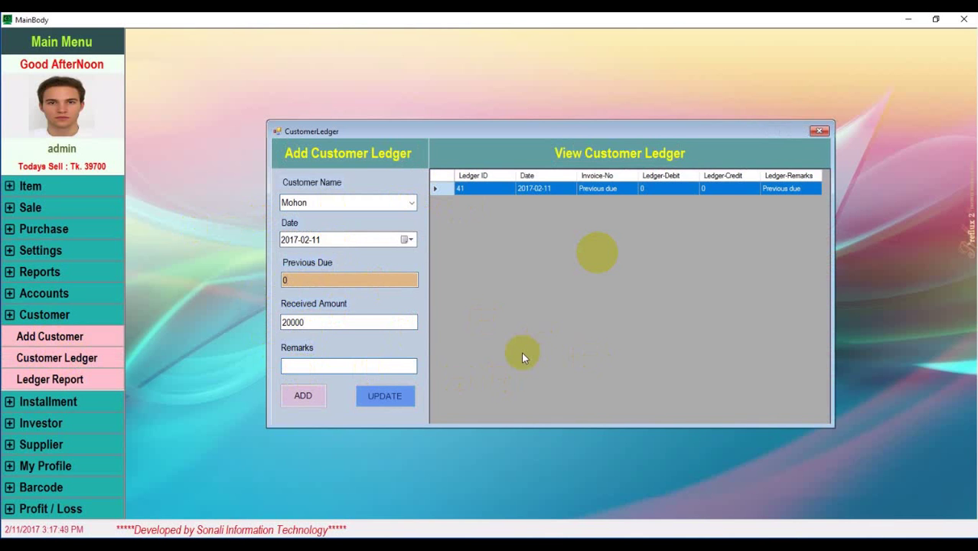
pyautogui.write('Without Buy Pr')
pyautogui.write('oduct')
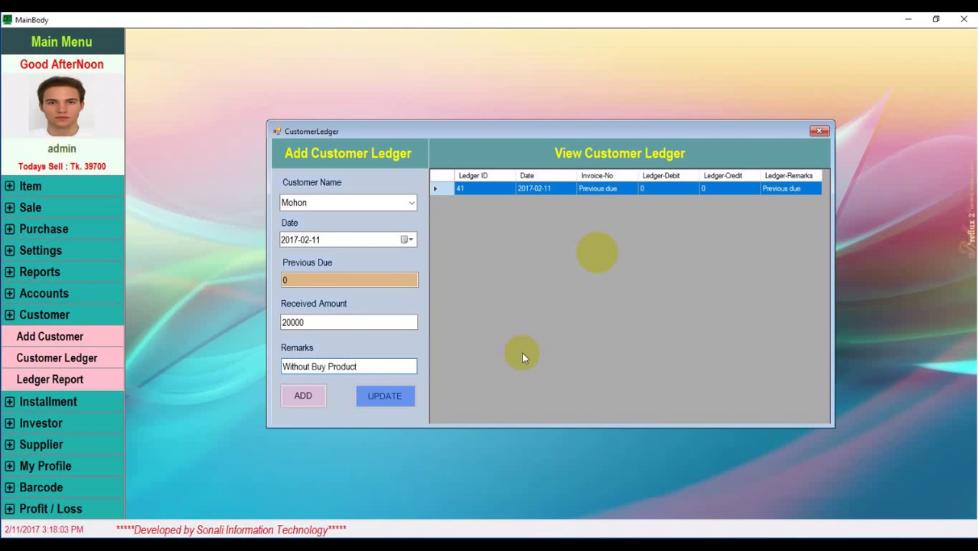
pyautogui.click(304, 397)
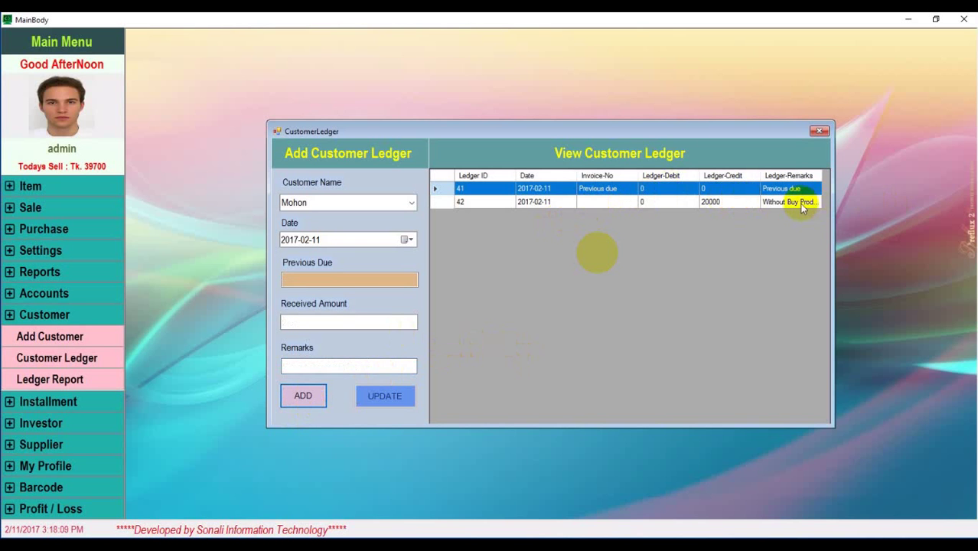
pyautogui.click(520, 202)
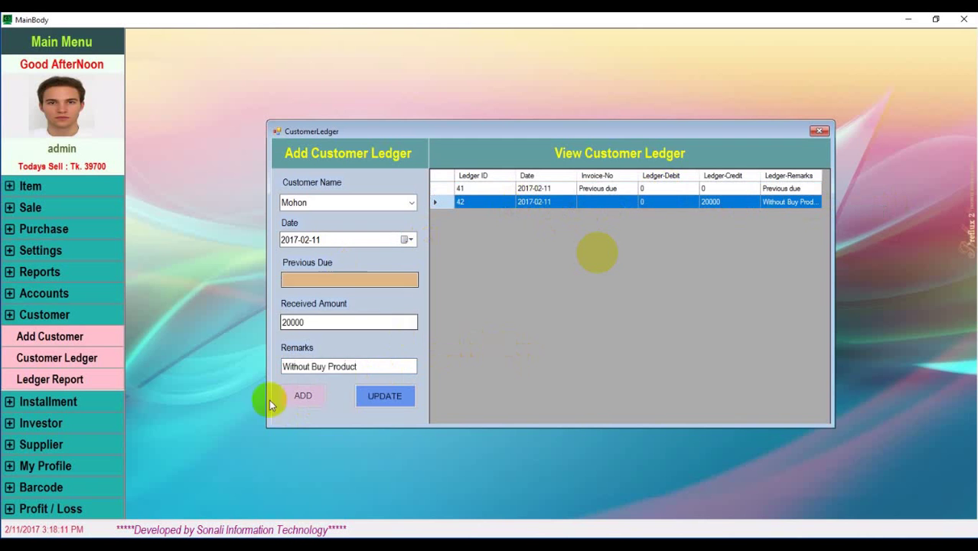
pyautogui.click(819, 131)
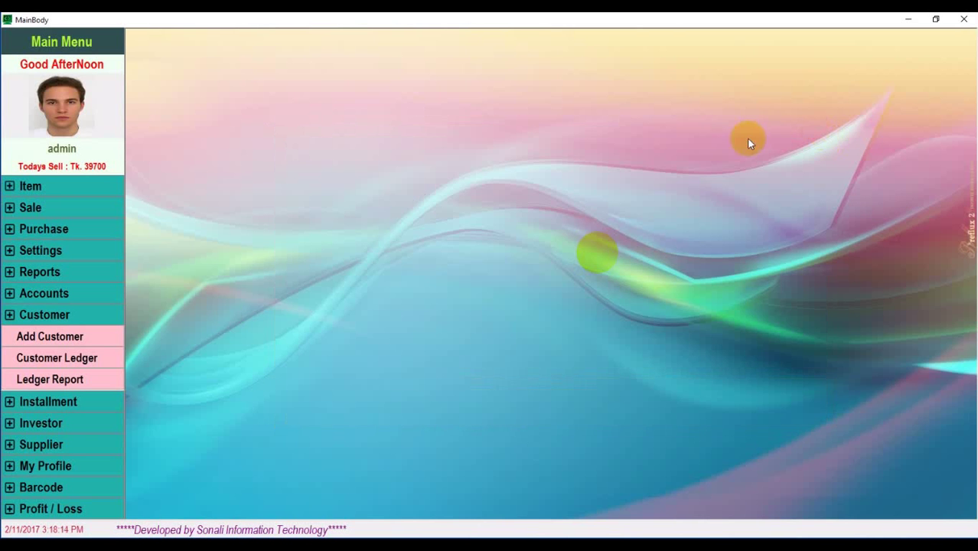
pyautogui.click(72, 384)
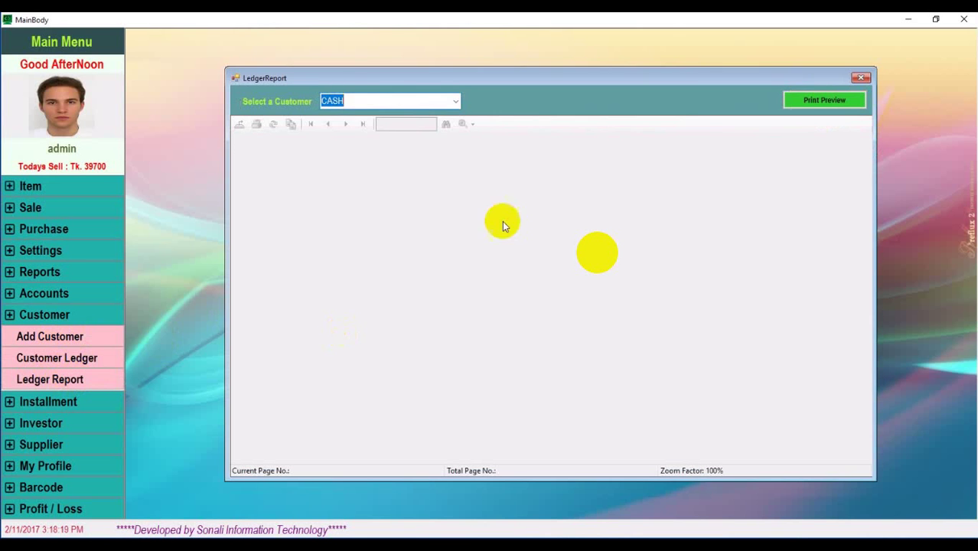
pyautogui.click(454, 101)
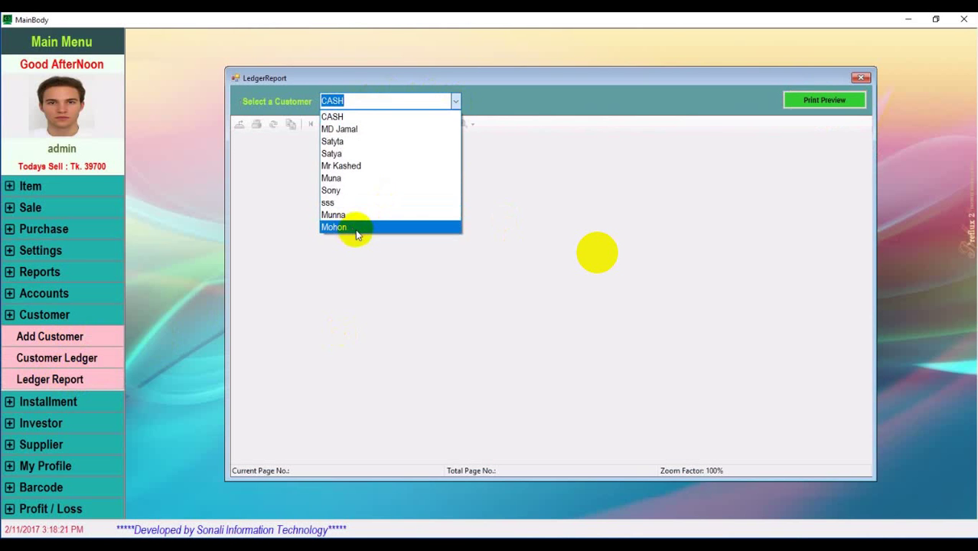
pyautogui.click(356, 227)
pyautogui.click(848, 99)
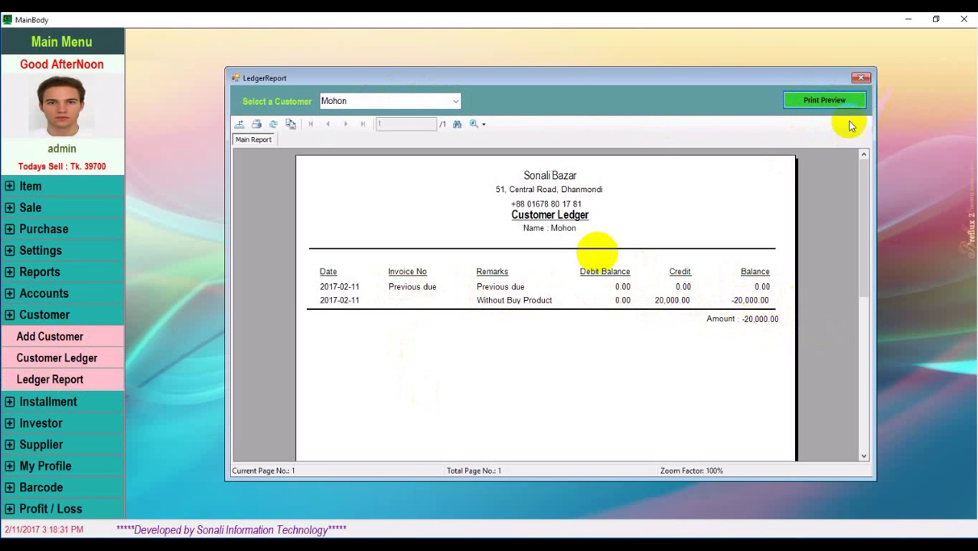
pyautogui.click(861, 79)
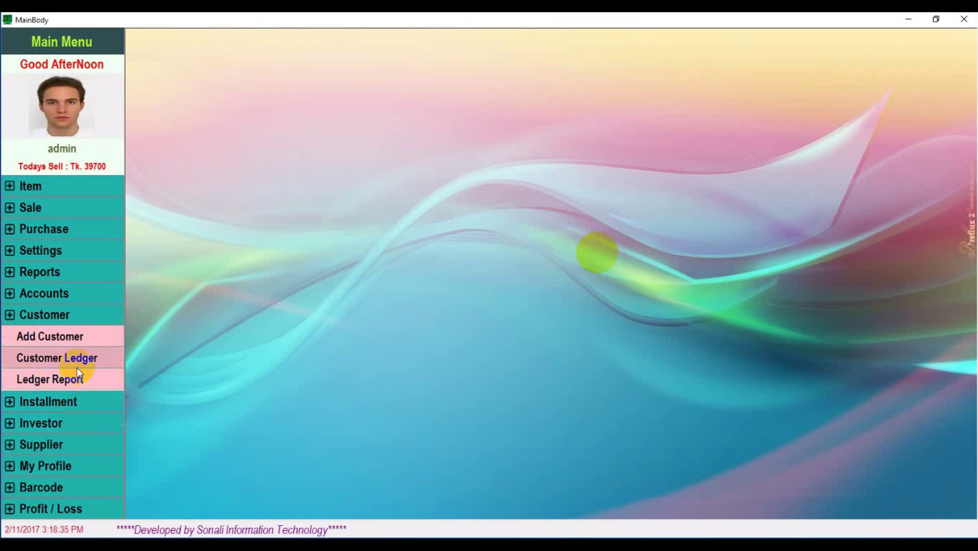
# Start a sale on the Sales screen with product P0001 found by search
pyautogui.click(31, 212)
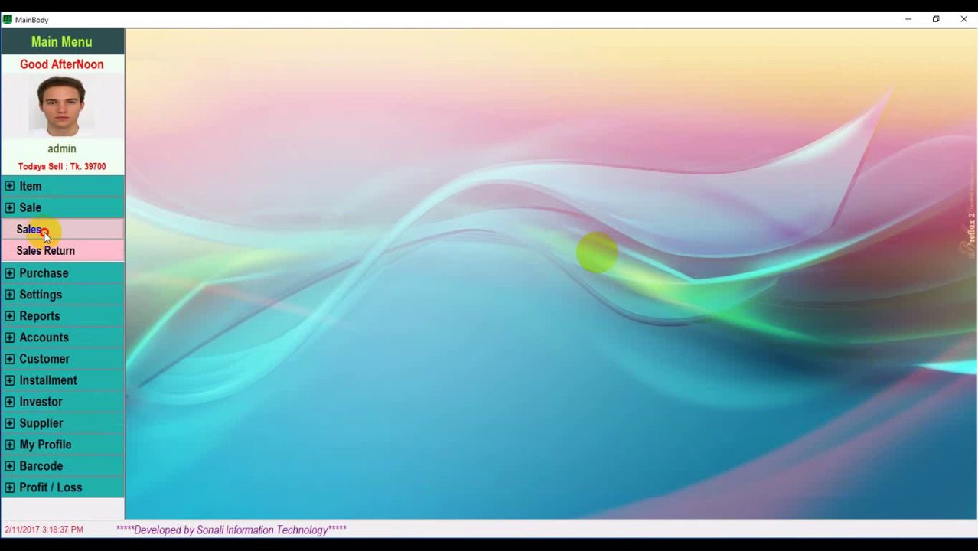
pyautogui.click(44, 231)
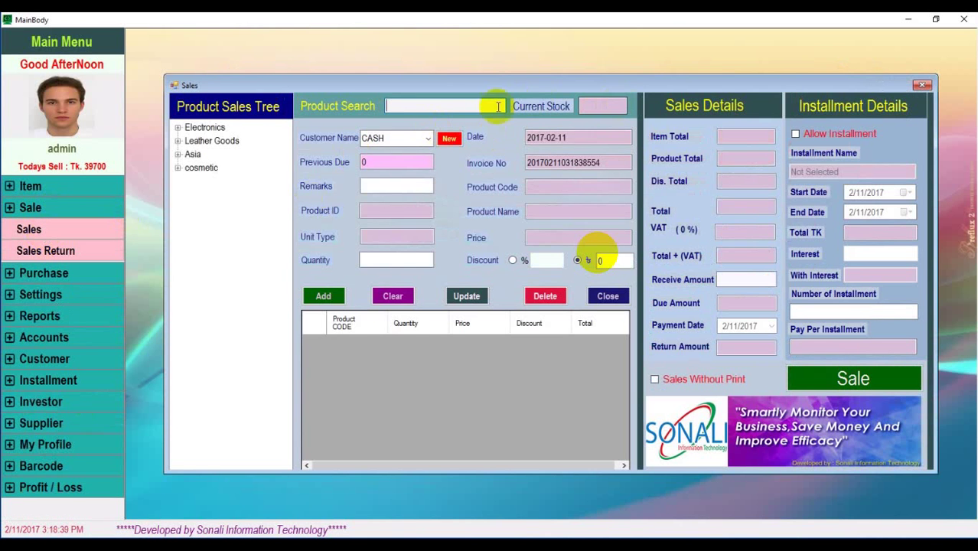
pyautogui.click(433, 108)
pyautogui.write('p0')
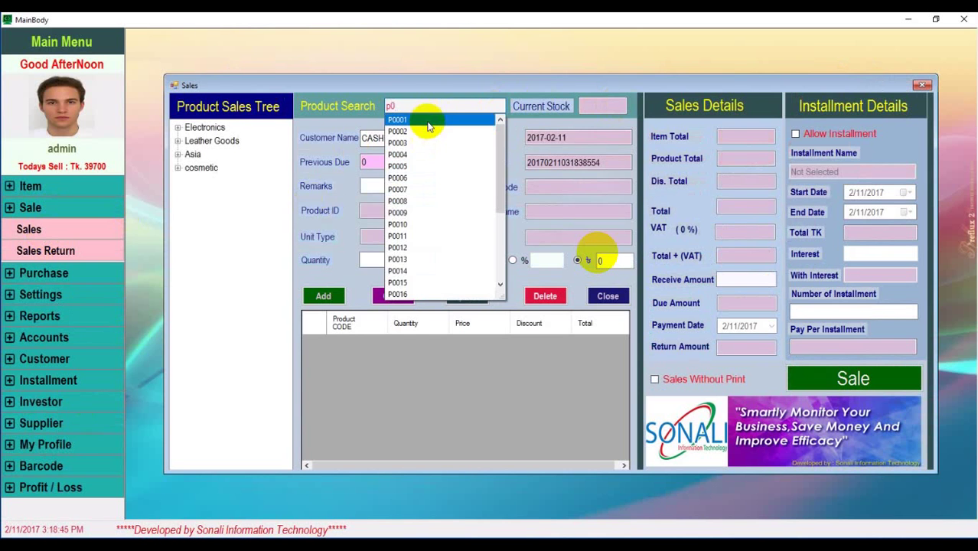
pyautogui.click(432, 121)
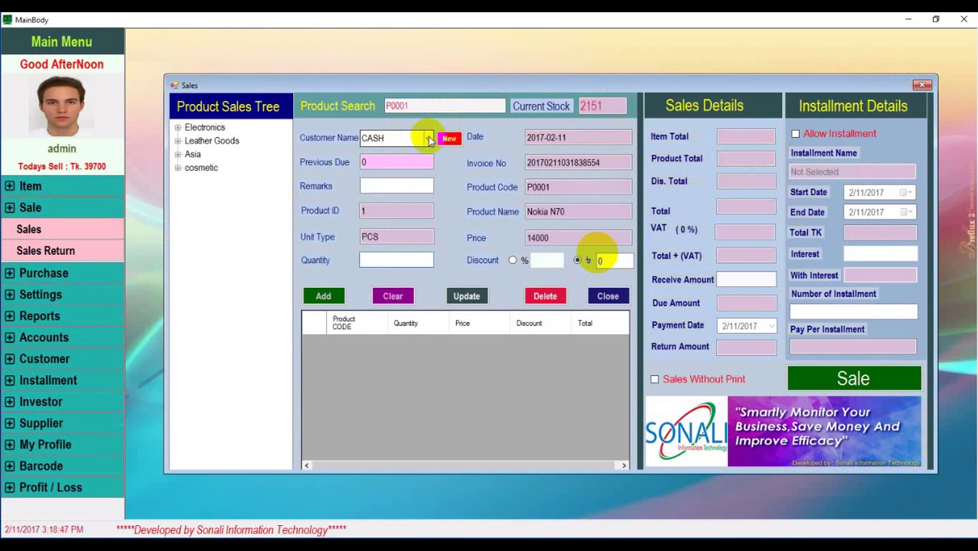
# Set the new customer (previous due -20000) on the sale and enter quantity 5
pyautogui.click(428, 138)
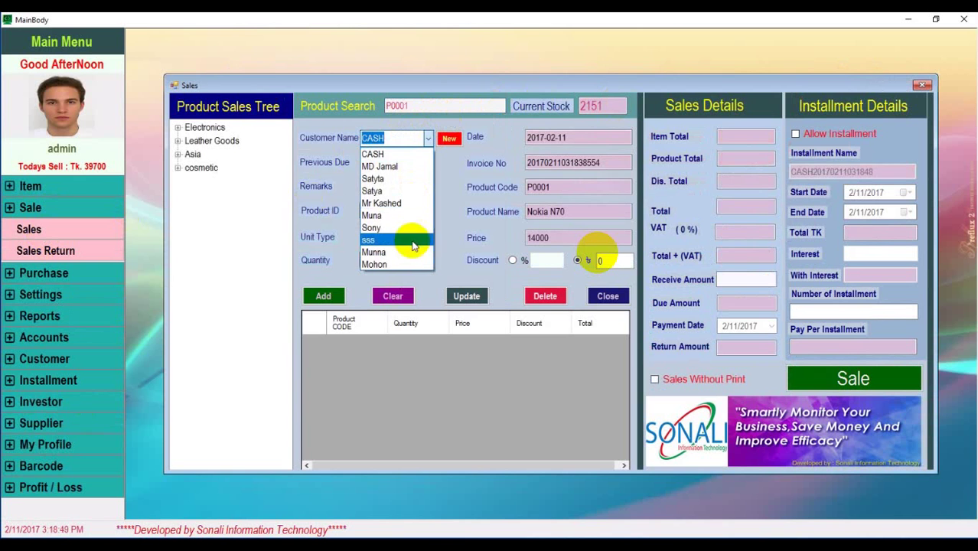
pyautogui.click(390, 264)
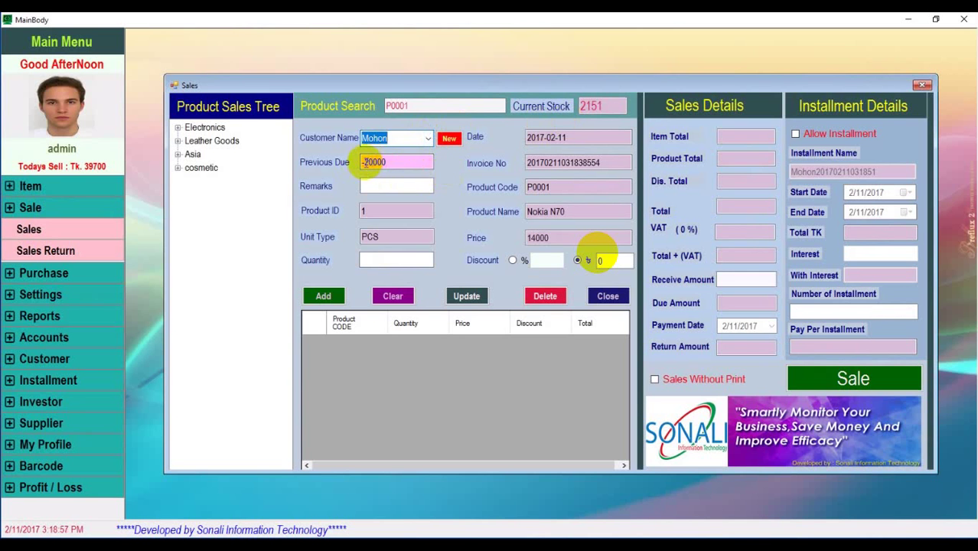
pyautogui.moveTo(365, 163); pyautogui.dragTo(415, 164)
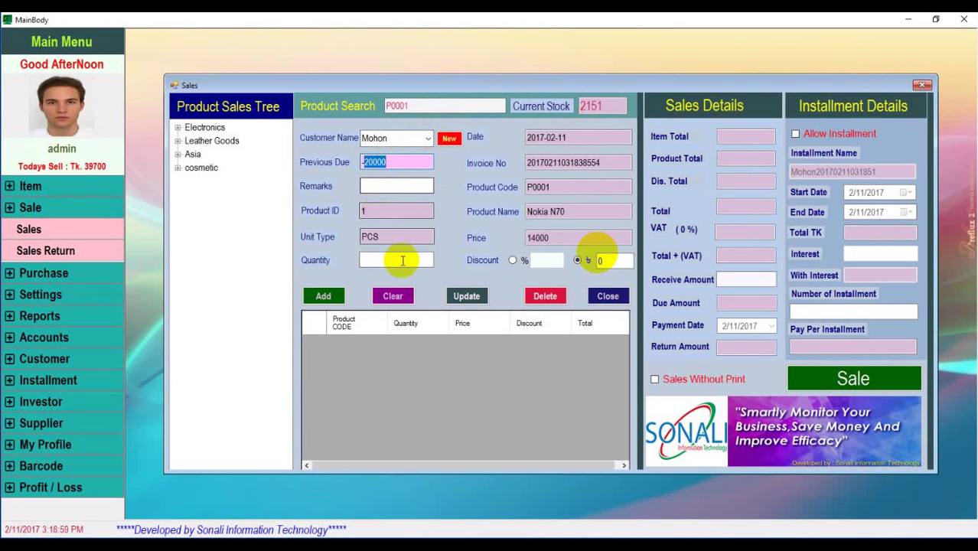
pyautogui.click(388, 259)
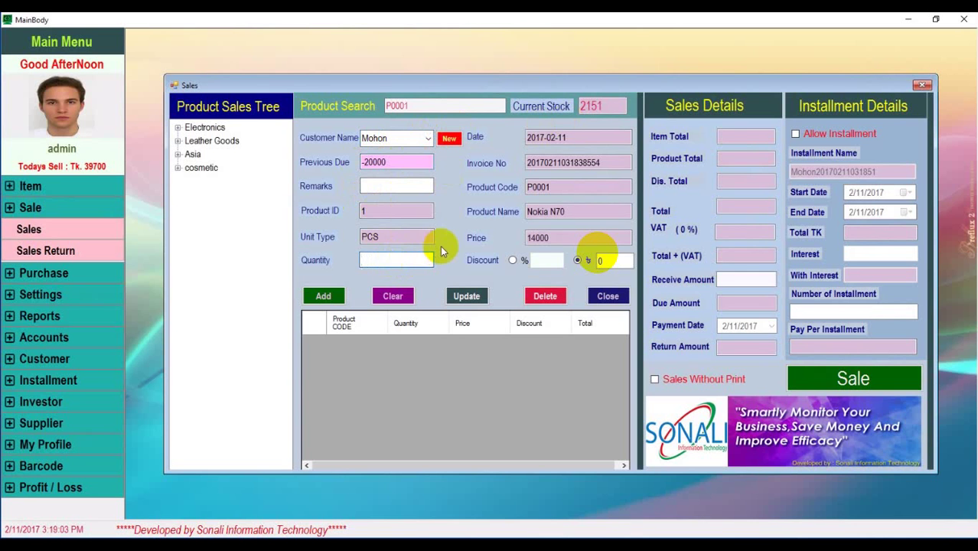
pyautogui.write('5')
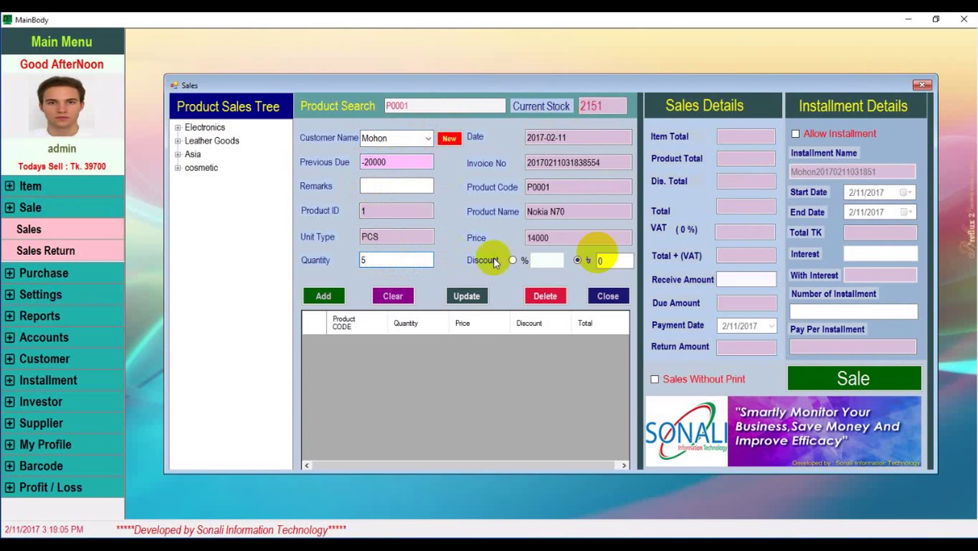
# Switch the discount to a percentage, clear the zero, and add 5 Nokia N70 at 14000
pyautogui.click(512, 260)
pyautogui.click(545, 262)
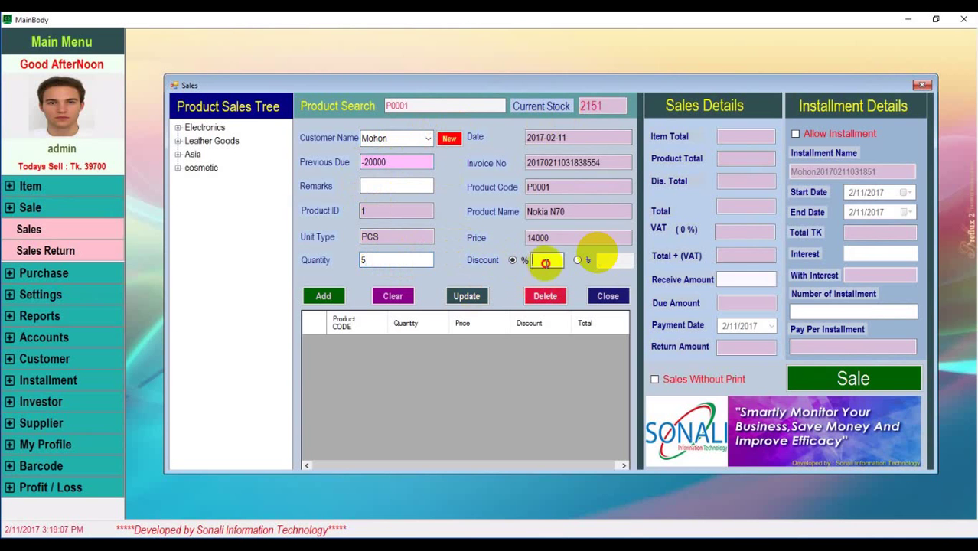
pyautogui.press('BackSpace')
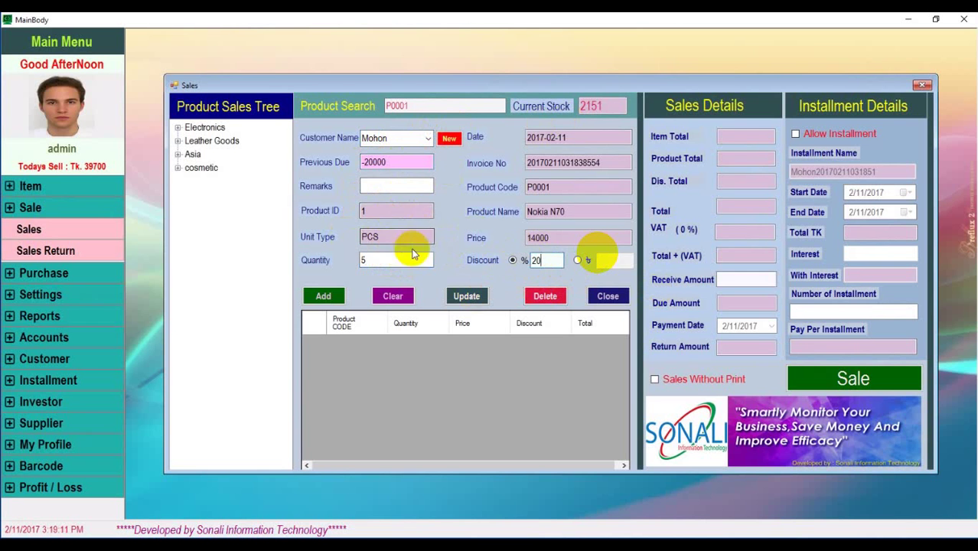
pyautogui.click(323, 295)
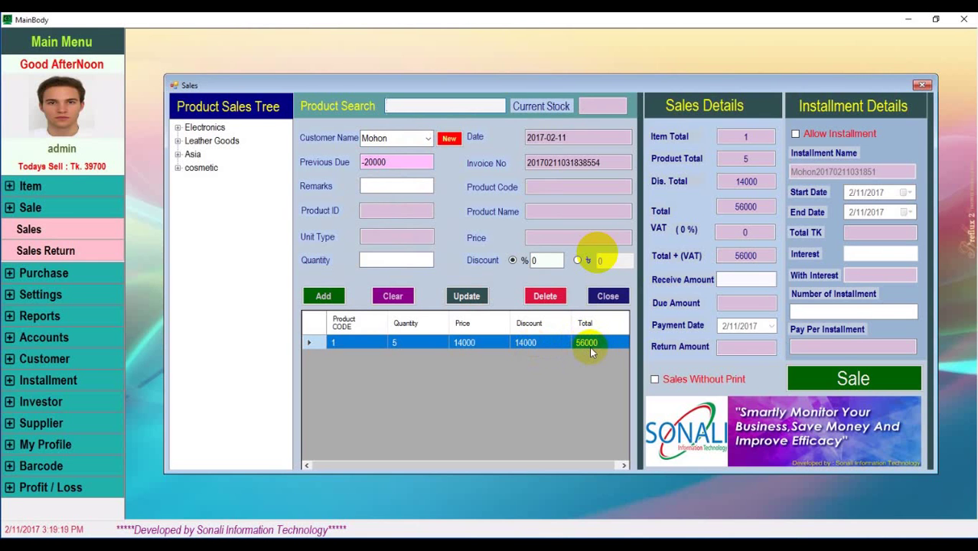
# Record the 56000 sale with 10000 received over 12 installments at 2 interest, and confirm
pyautogui.click(745, 280)
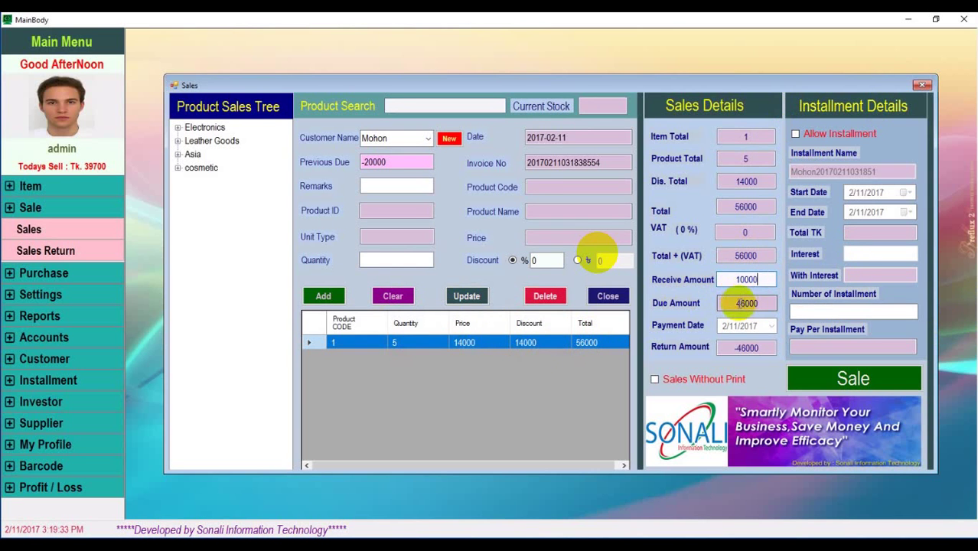
pyautogui.doubleClick(746, 303)
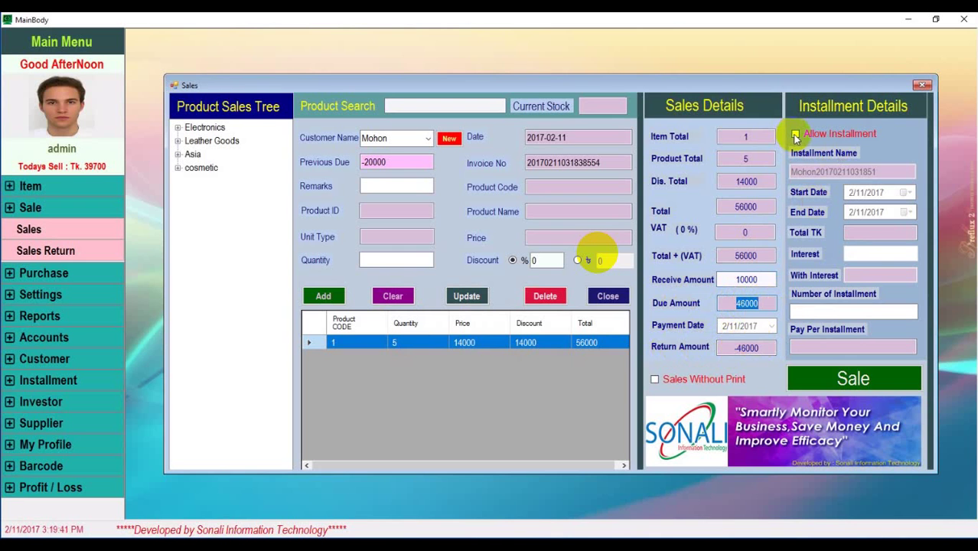
pyautogui.click(796, 136)
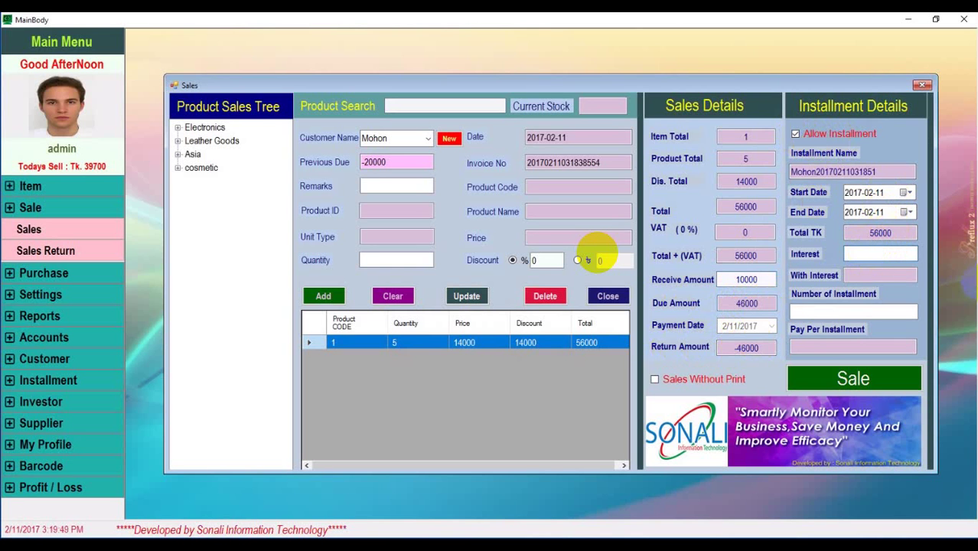
pyautogui.write('2')
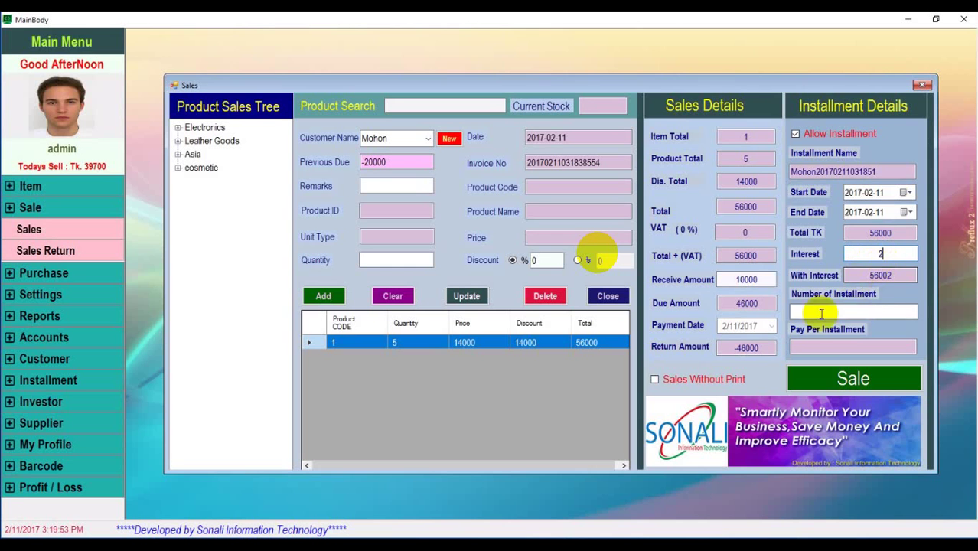
pyautogui.click(864, 311)
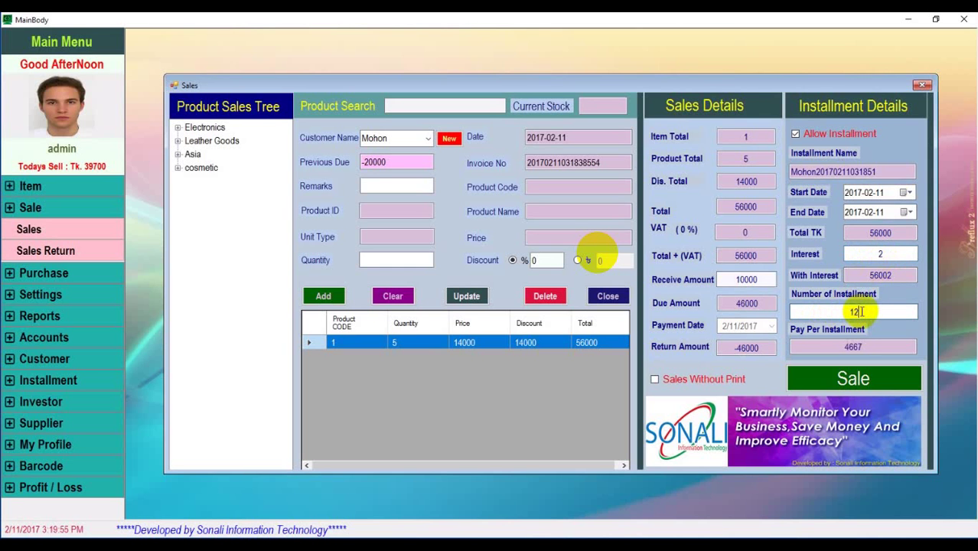
pyautogui.click(856, 379)
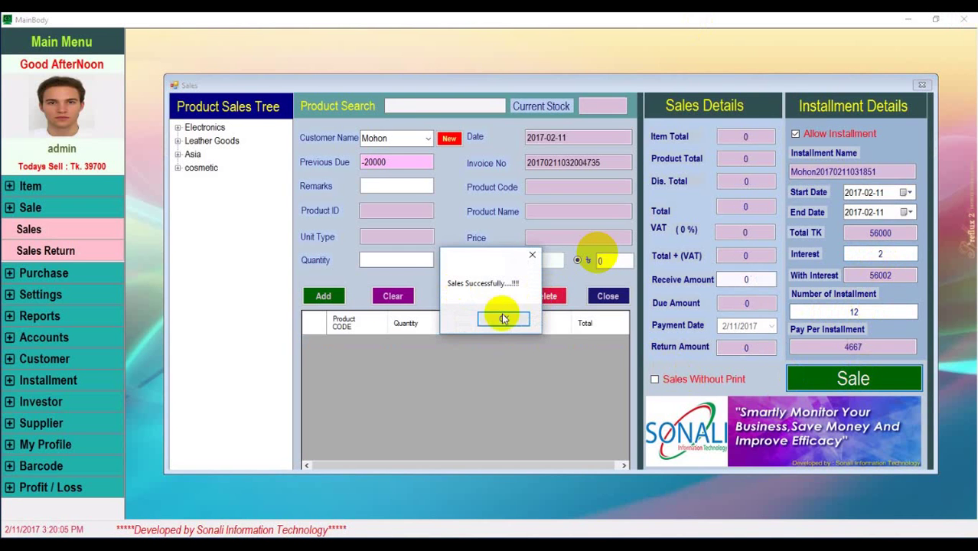
pyautogui.click(505, 320)
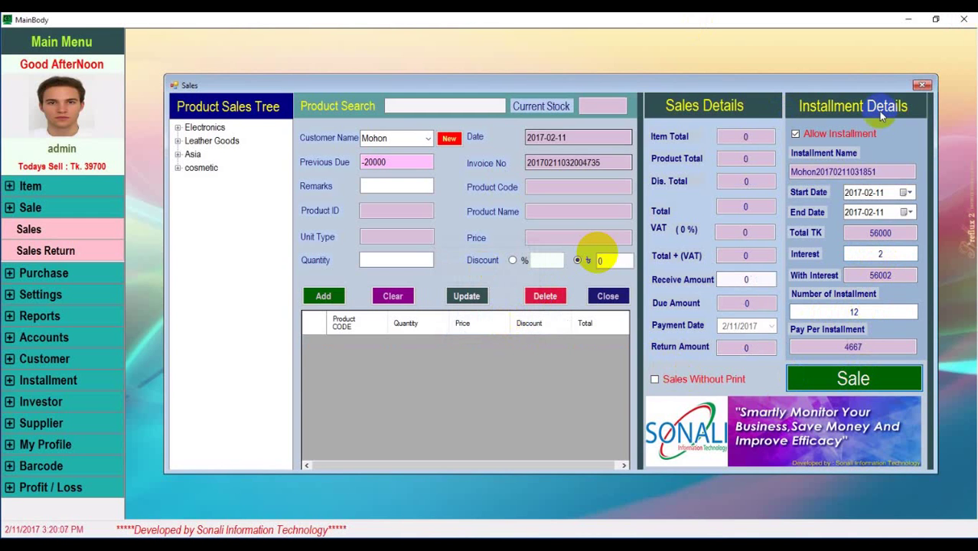
# Close the Sales window, then check and close the All Installment list
pyautogui.click(922, 86)
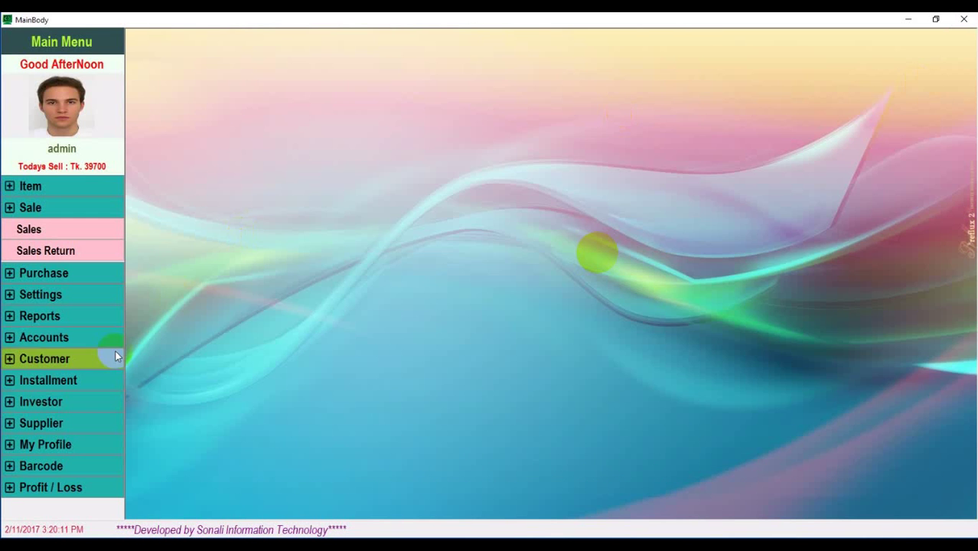
pyautogui.click(69, 359)
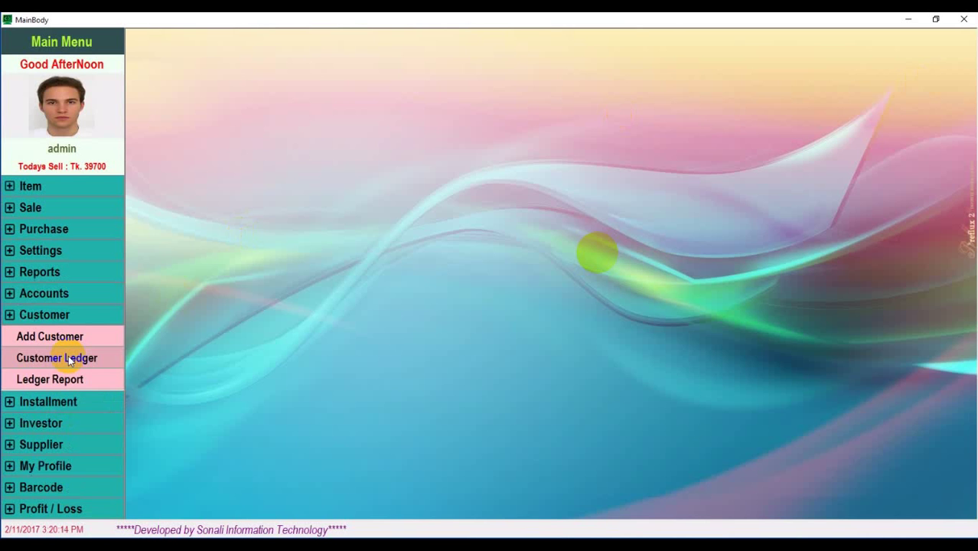
pyautogui.click(70, 398)
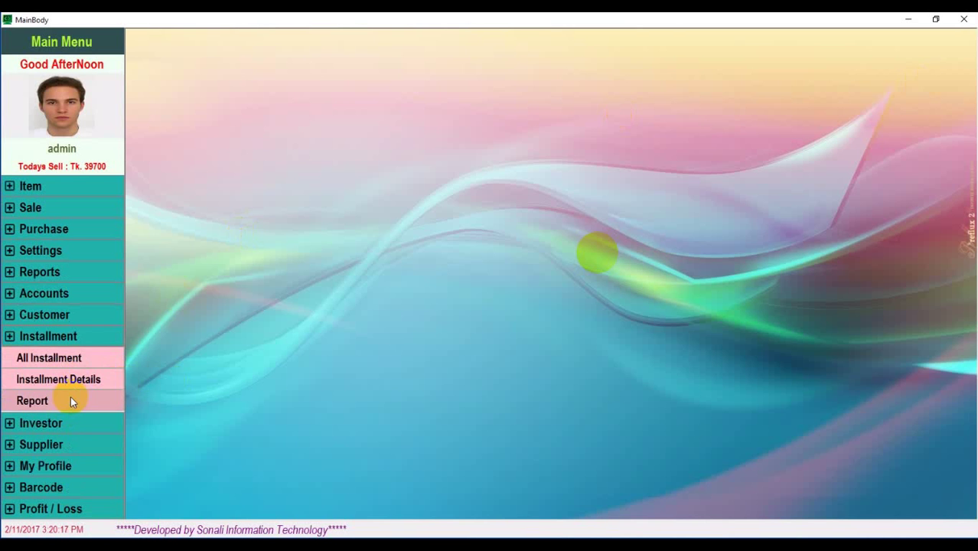
pyautogui.click(86, 358)
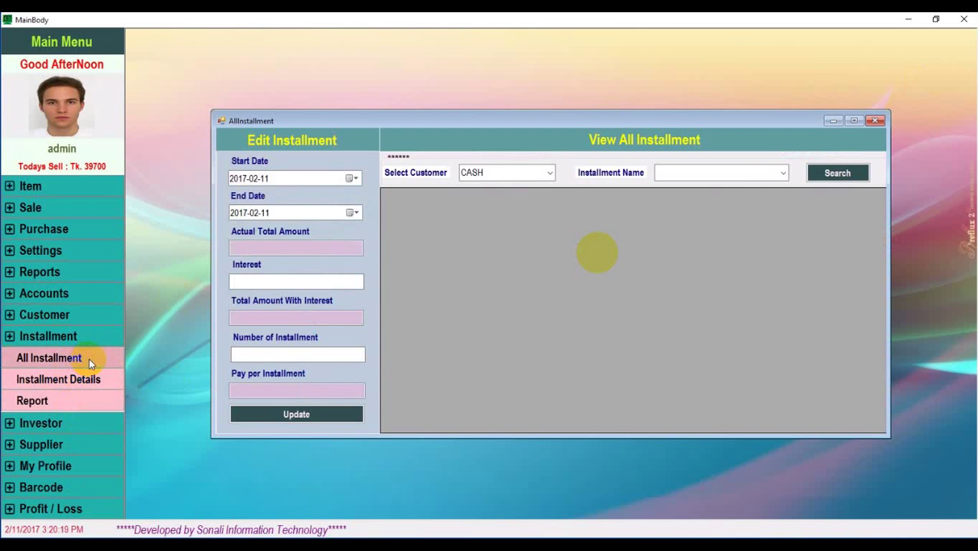
pyautogui.click(875, 120)
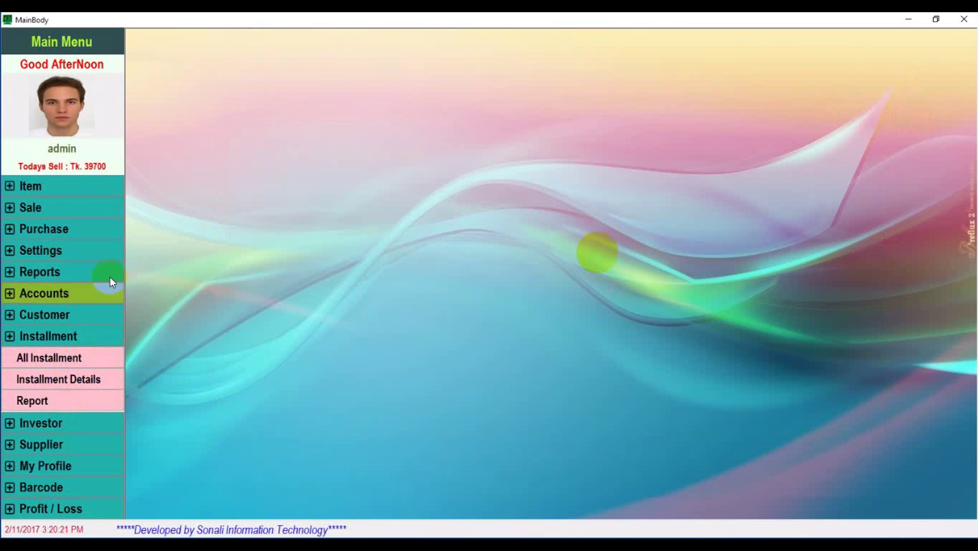
# Preview the installment customer's ledger report, totalling 26,000, then close it
pyautogui.click(70, 316)
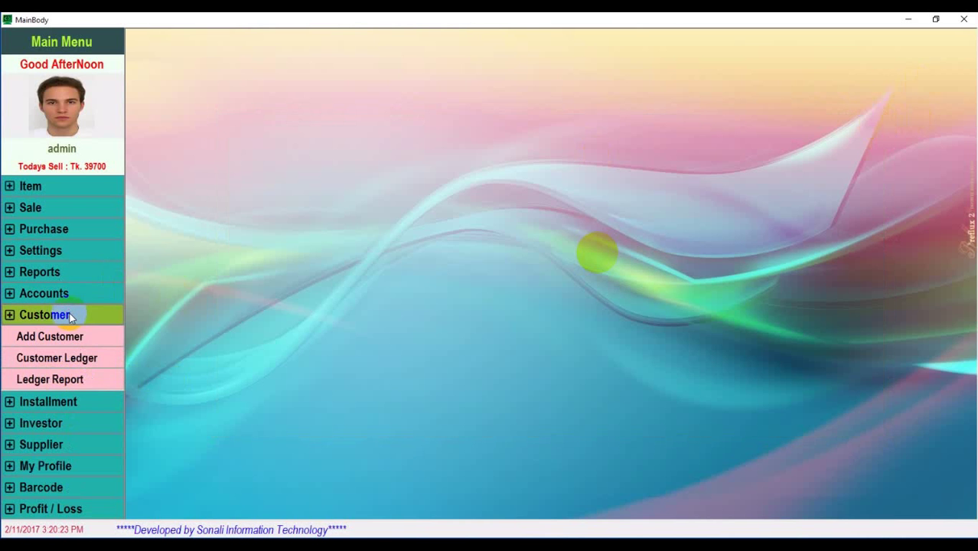
pyautogui.click(85, 381)
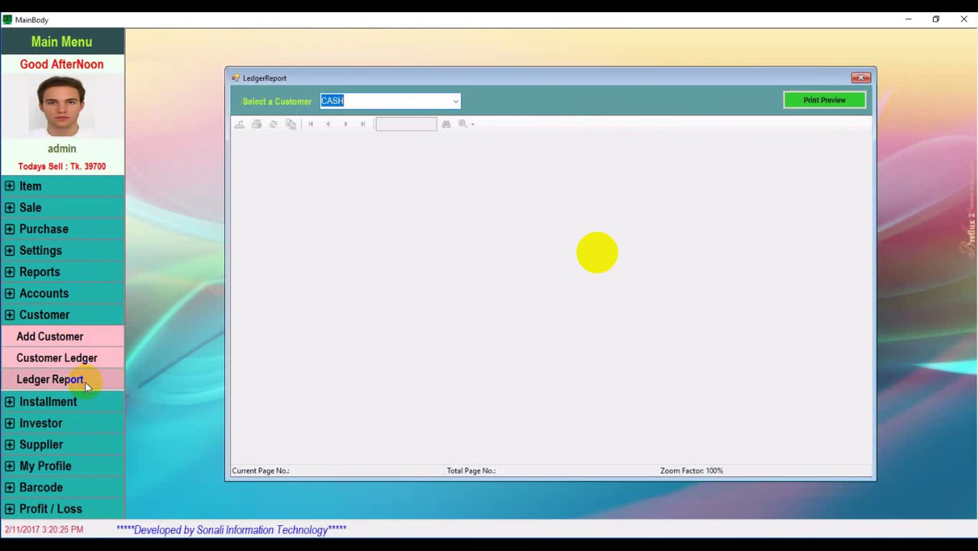
pyautogui.click(454, 101)
pyautogui.click(360, 227)
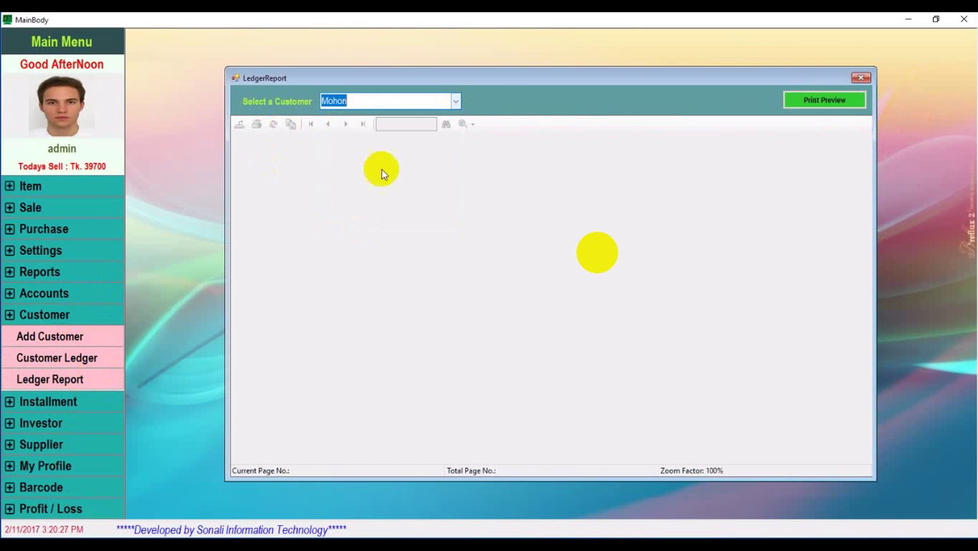
pyautogui.click(826, 103)
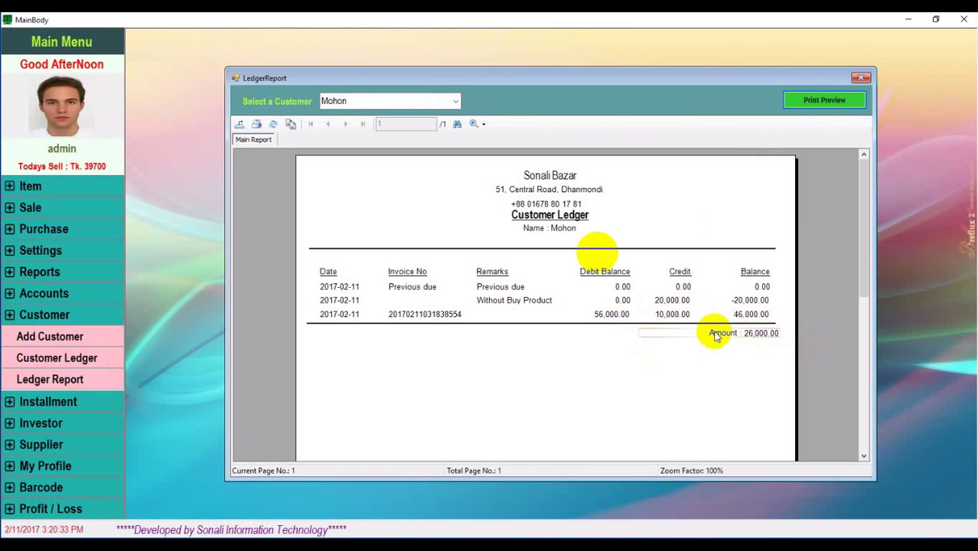
pyautogui.click(861, 77)
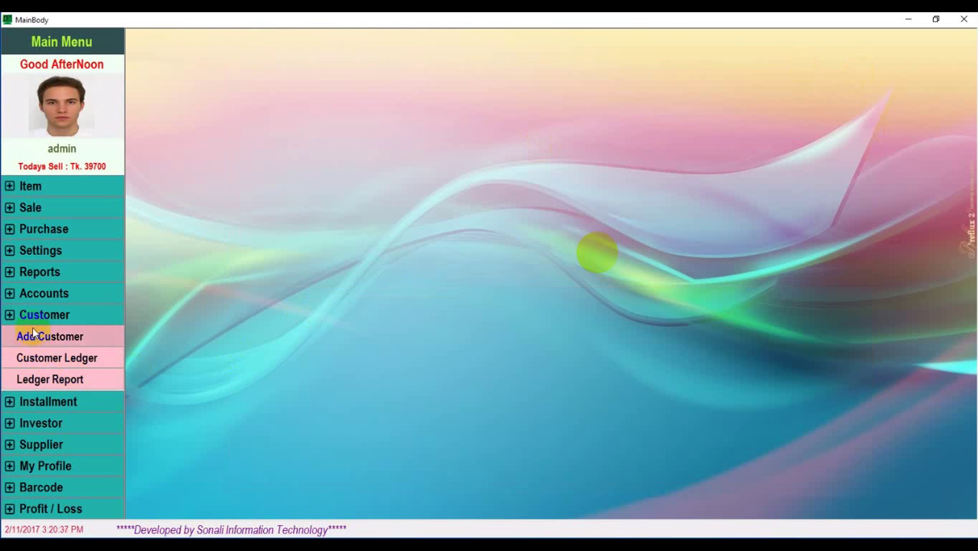
pyautogui.click(10, 318)
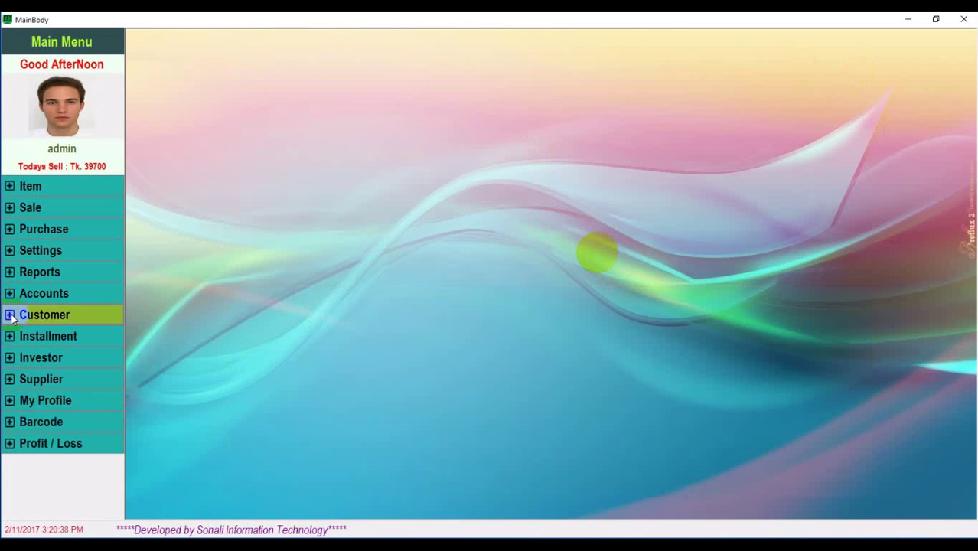
pyautogui.click(52, 318)
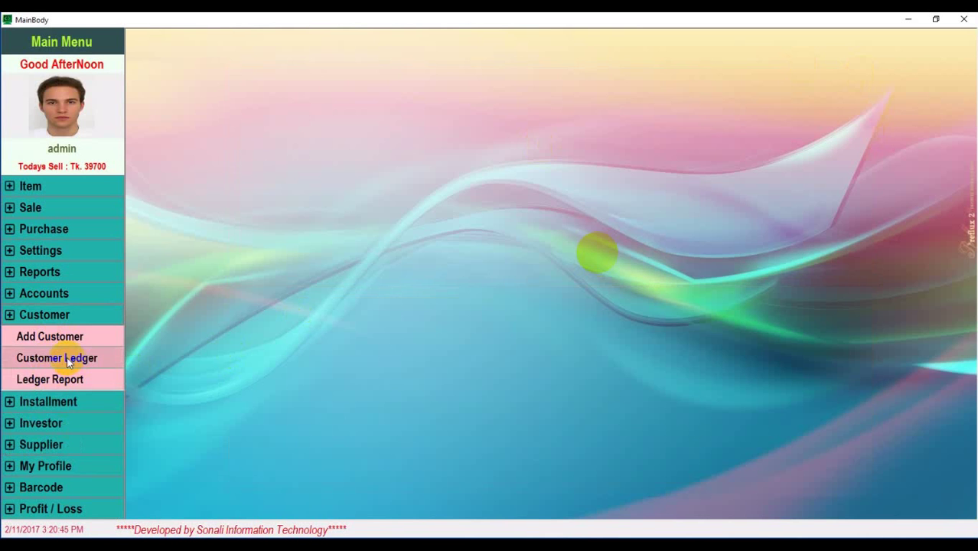
pyautogui.click(77, 400)
pyautogui.click(57, 362)
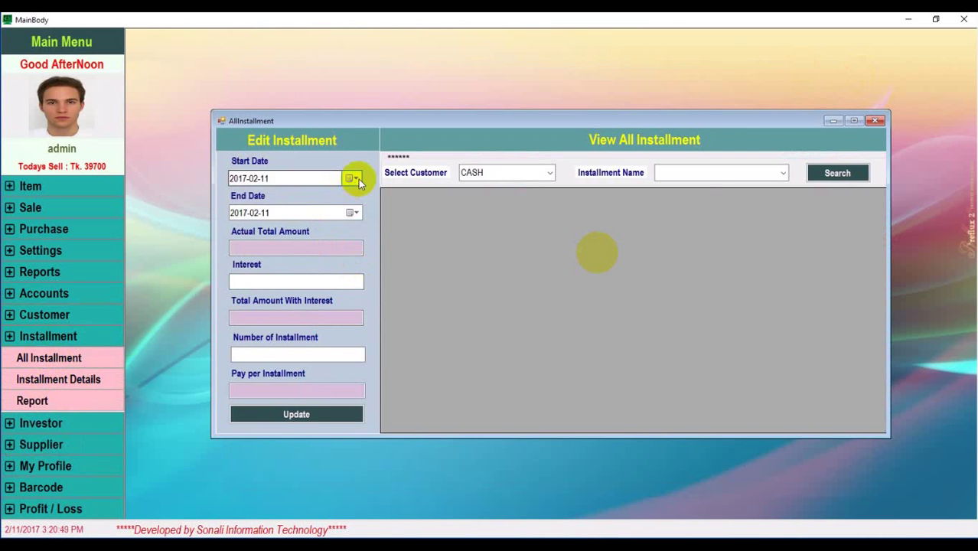
pyautogui.click(541, 172)
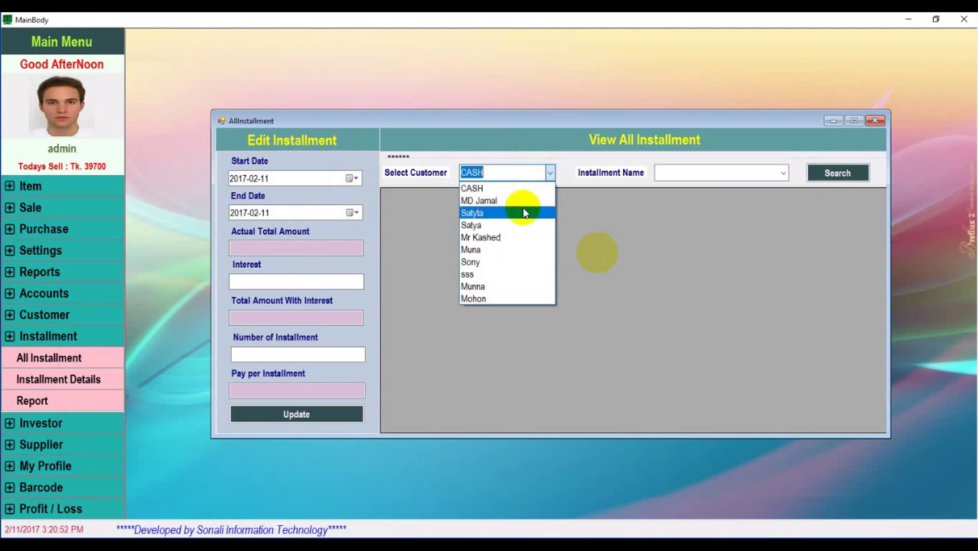
pyautogui.click(495, 299)
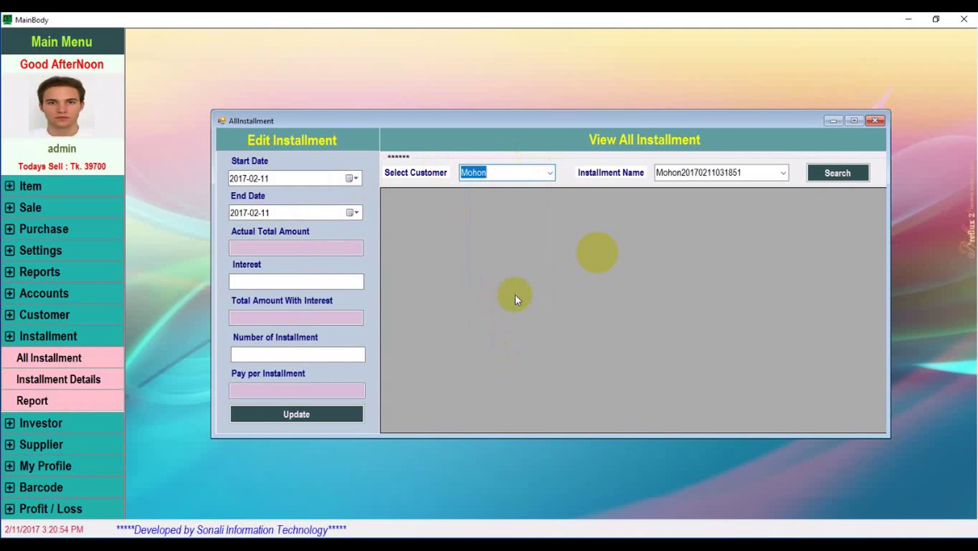
pyautogui.click(782, 173)
pyautogui.click(711, 188)
pyautogui.click(817, 175)
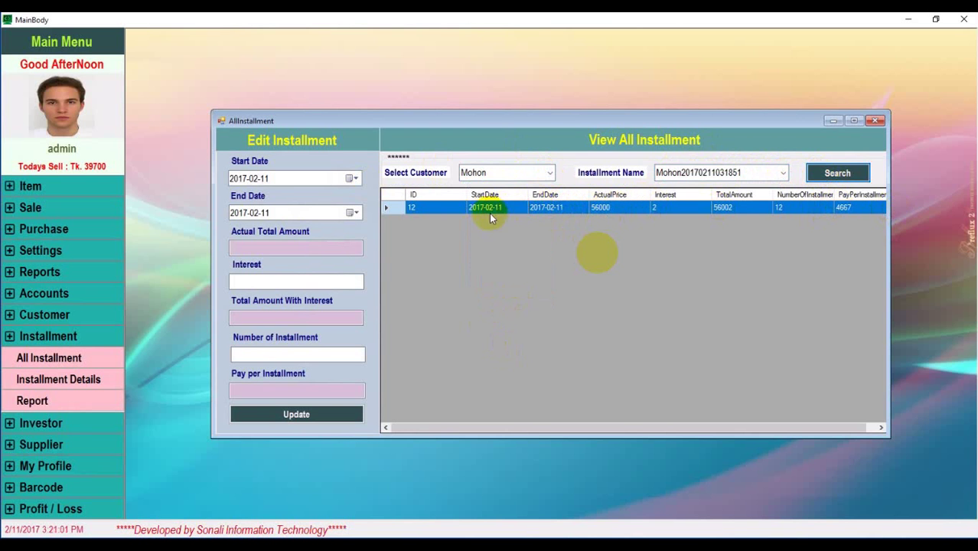
pyautogui.click(426, 207)
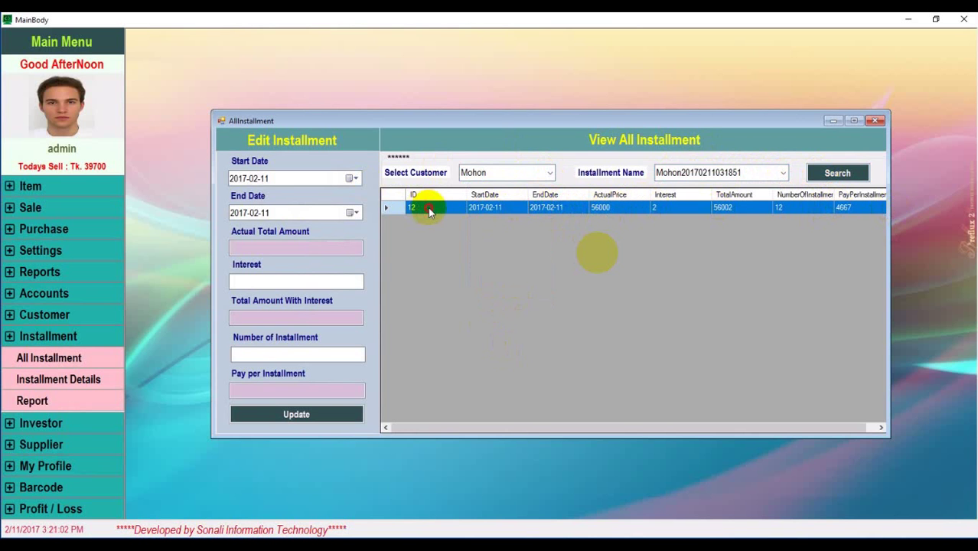
pyautogui.click(310, 282)
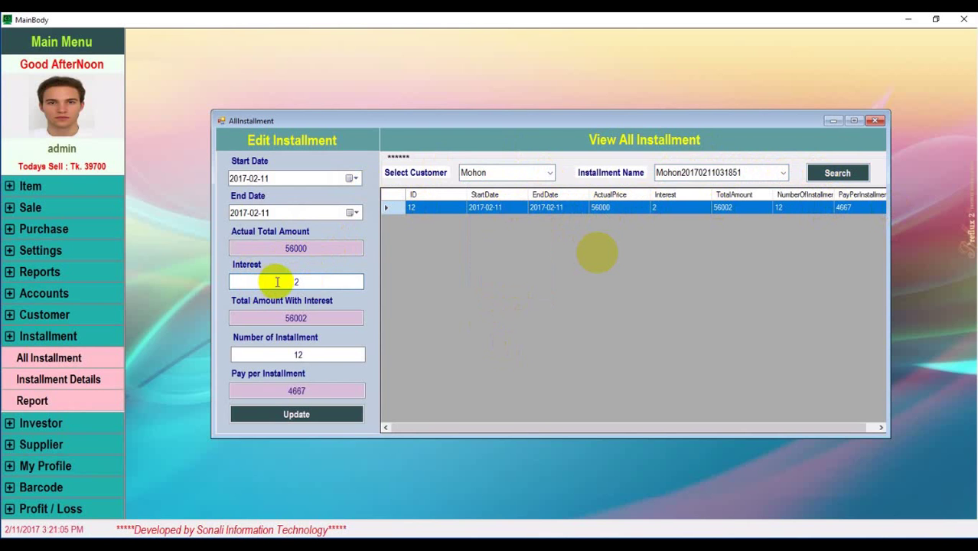
pyautogui.click(299, 357)
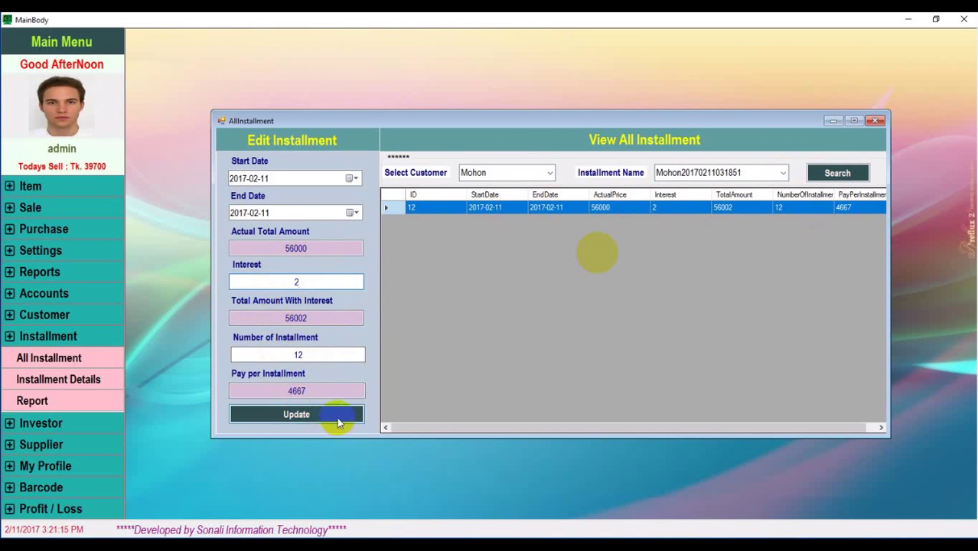
pyautogui.click(878, 121)
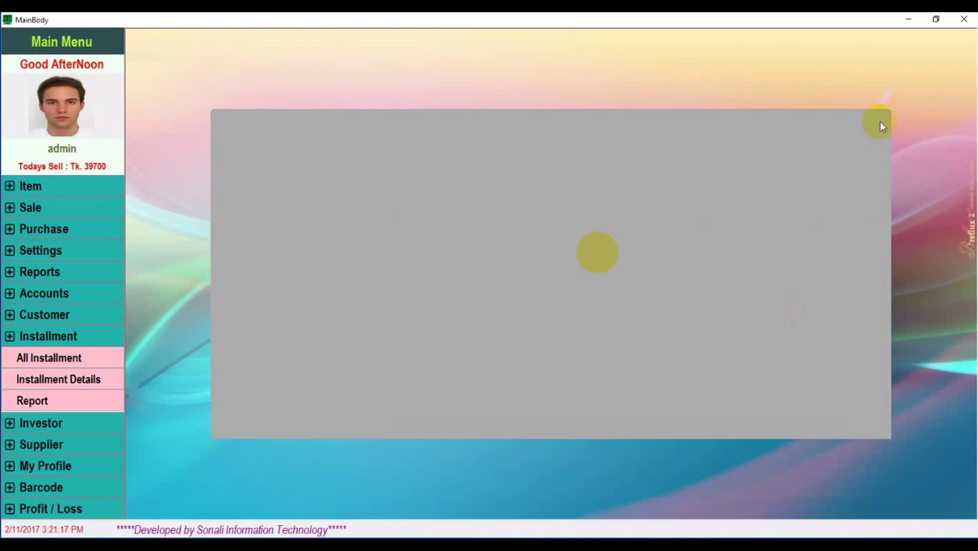
# In Installment Details, choose the customer and plan and enter a 20000 payment
pyautogui.click(80, 388)
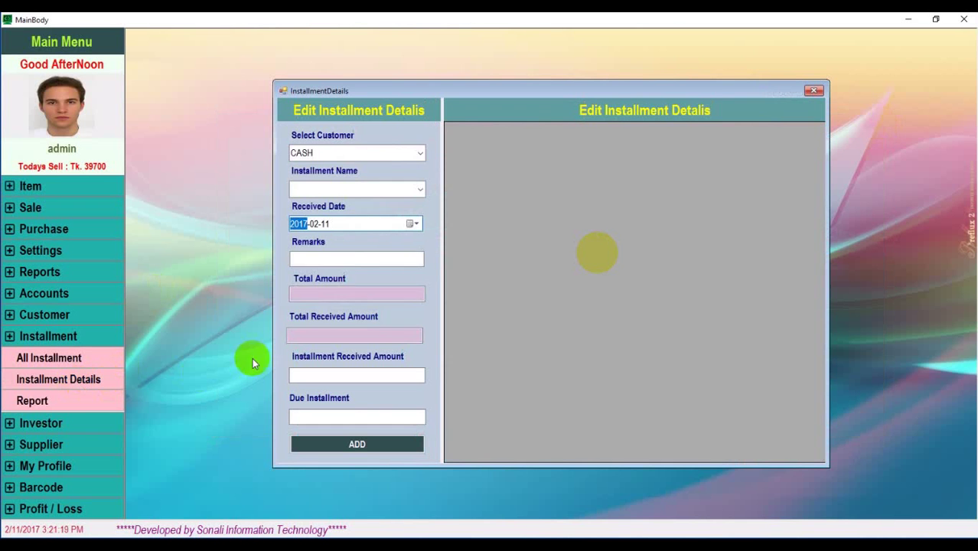
pyautogui.click(417, 152)
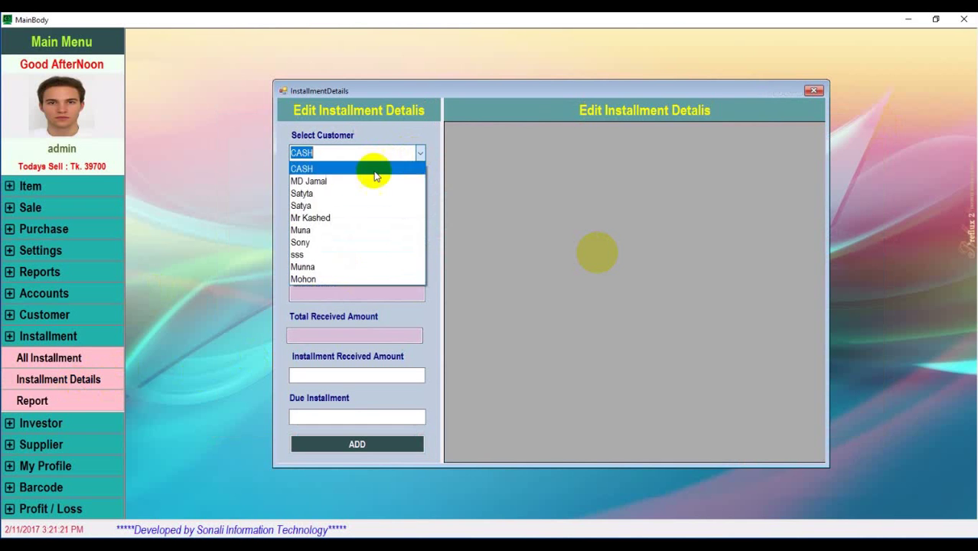
pyautogui.click(304, 280)
pyautogui.click(420, 192)
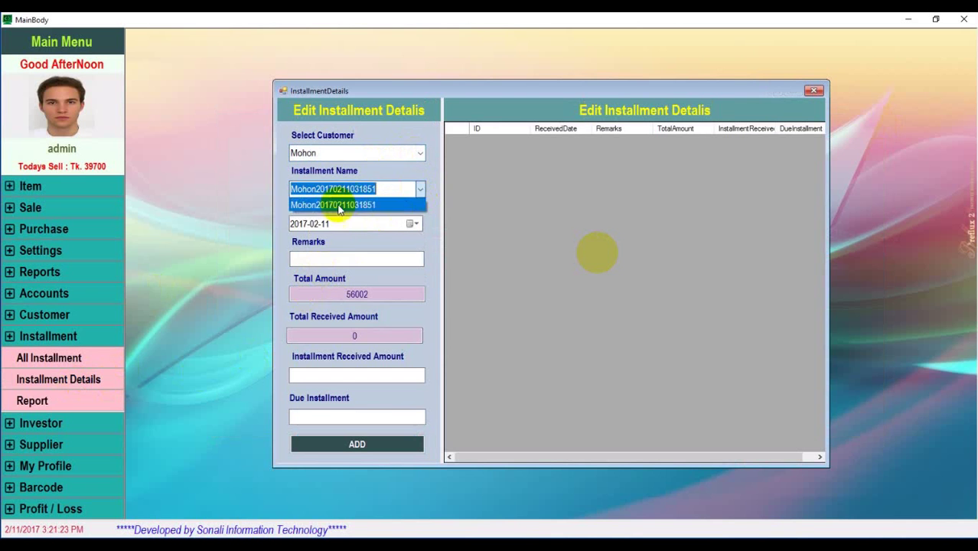
pyautogui.click(338, 203)
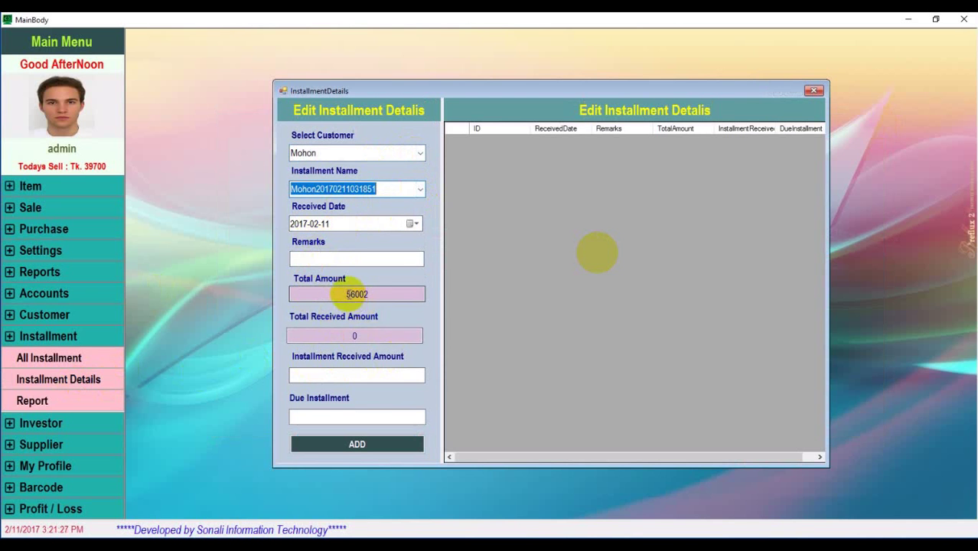
pyautogui.click(351, 375)
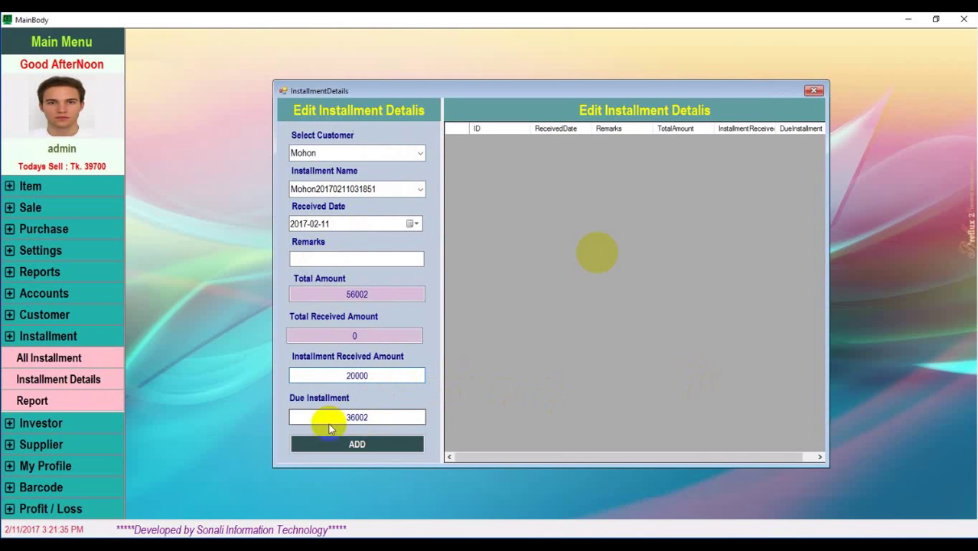
pyautogui.click(368, 451)
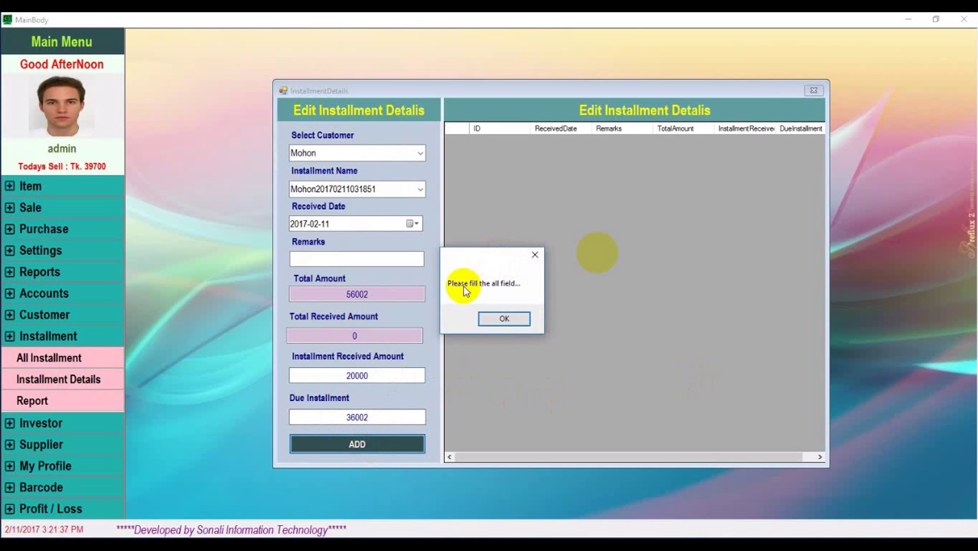
pyautogui.click(503, 320)
# Add the remark 'given money', save the payment leaving 36002 due, and close
pyautogui.click(346, 259)
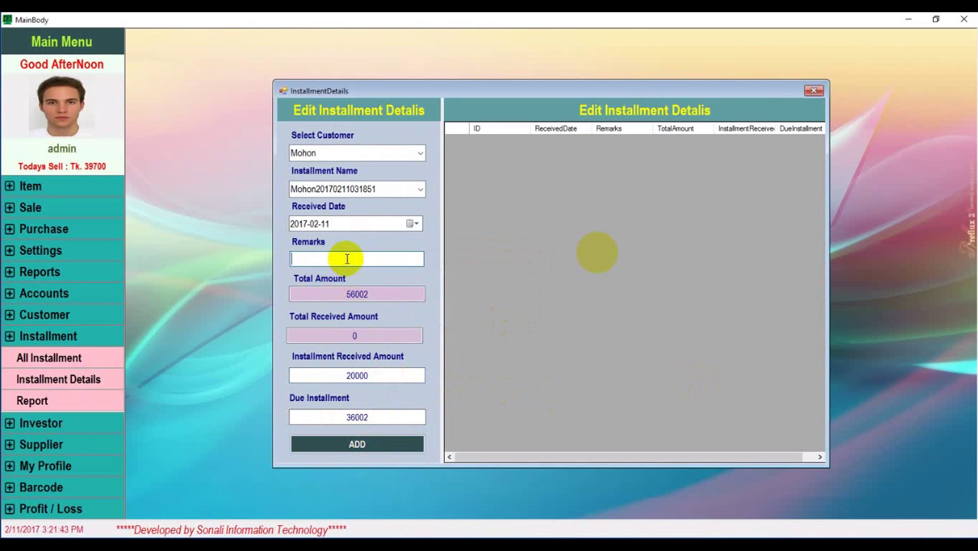
pyautogui.write('given money')
pyautogui.click(378, 451)
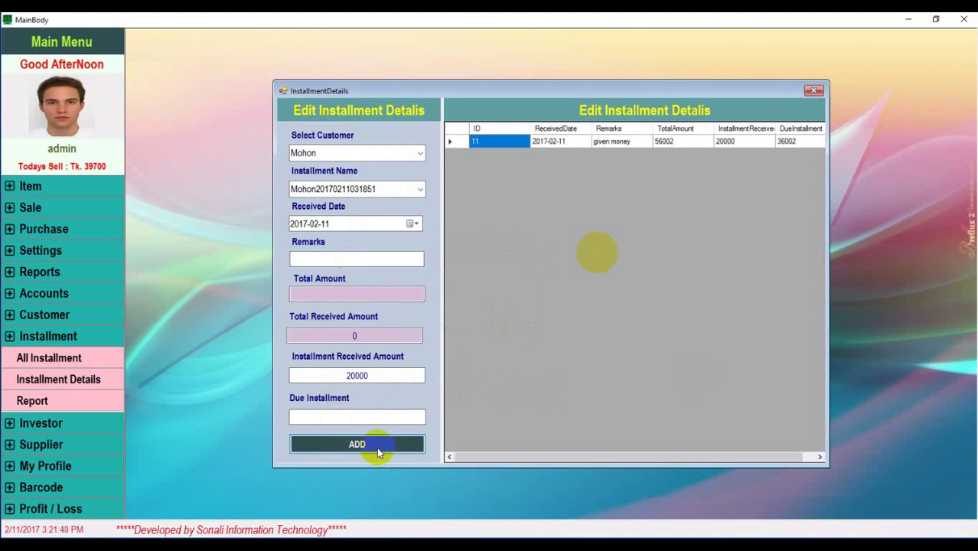
pyautogui.click(557, 142)
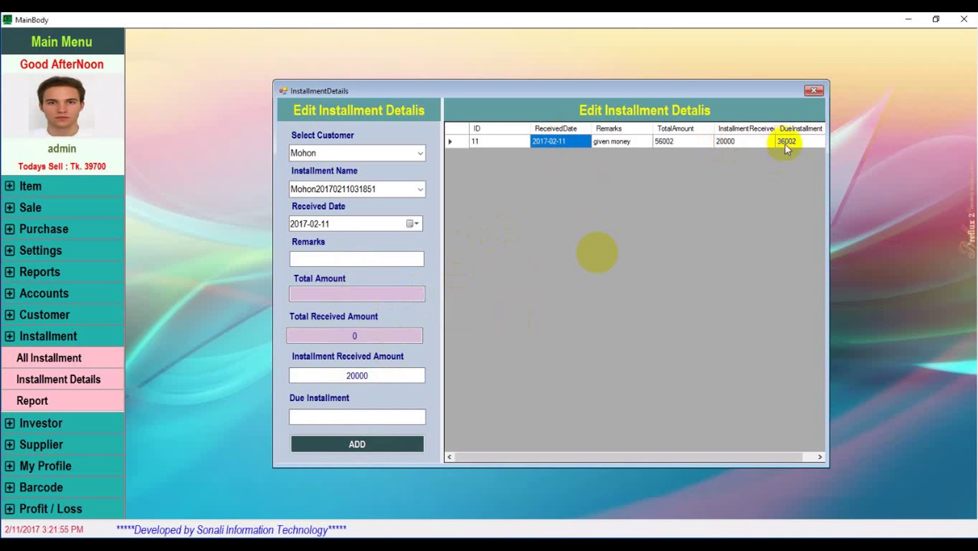
pyautogui.click(815, 92)
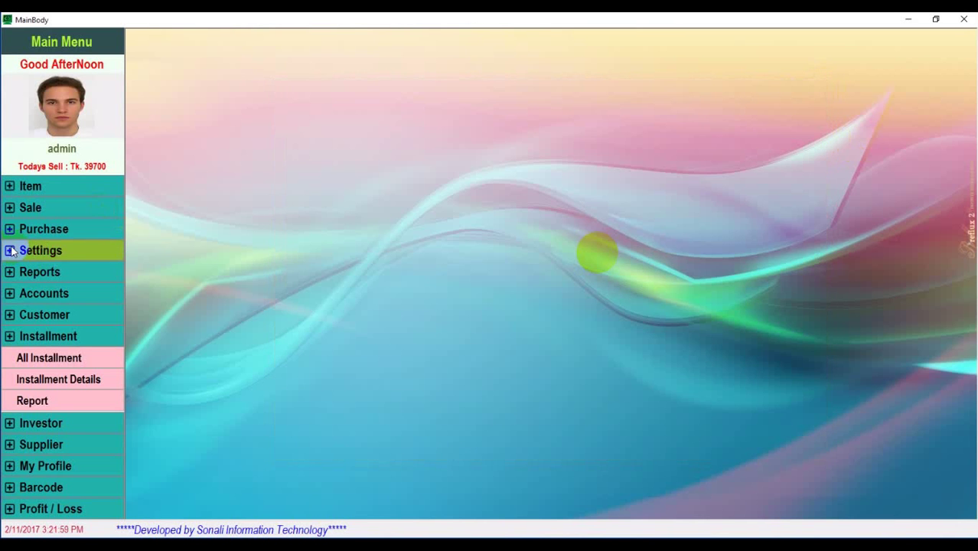
pyautogui.click(42, 209)
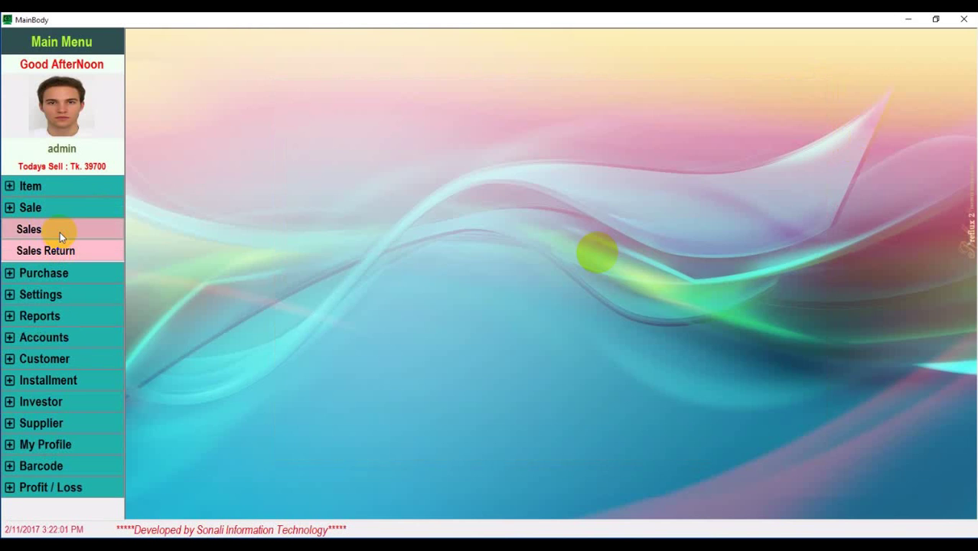
pyautogui.click(60, 231)
pyautogui.click(425, 141)
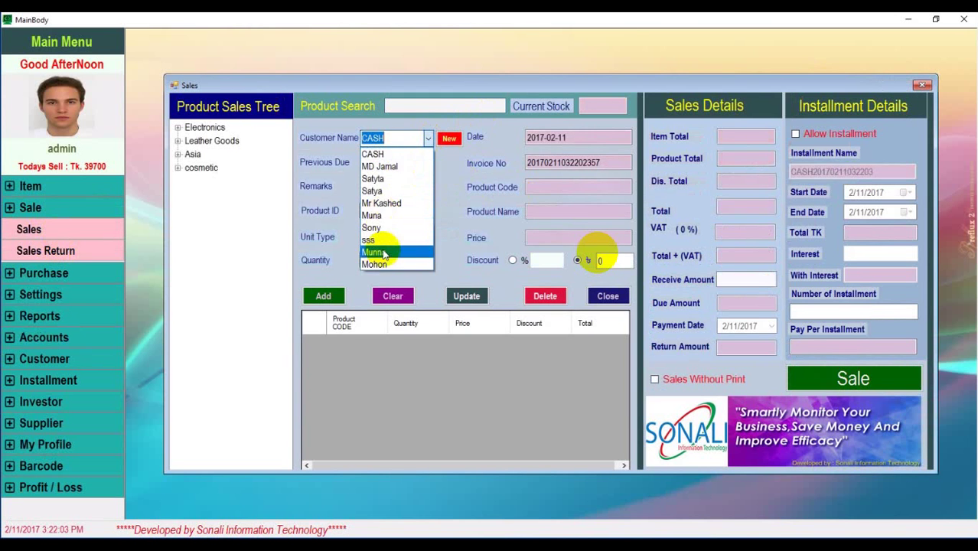
pyautogui.click(386, 259)
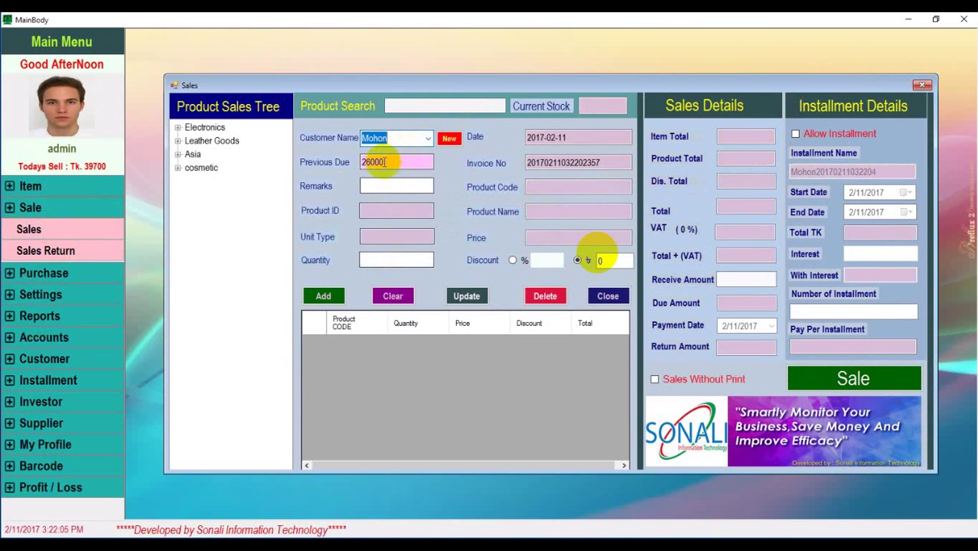
pyautogui.moveTo(429, 162); pyautogui.dragTo(360, 162)
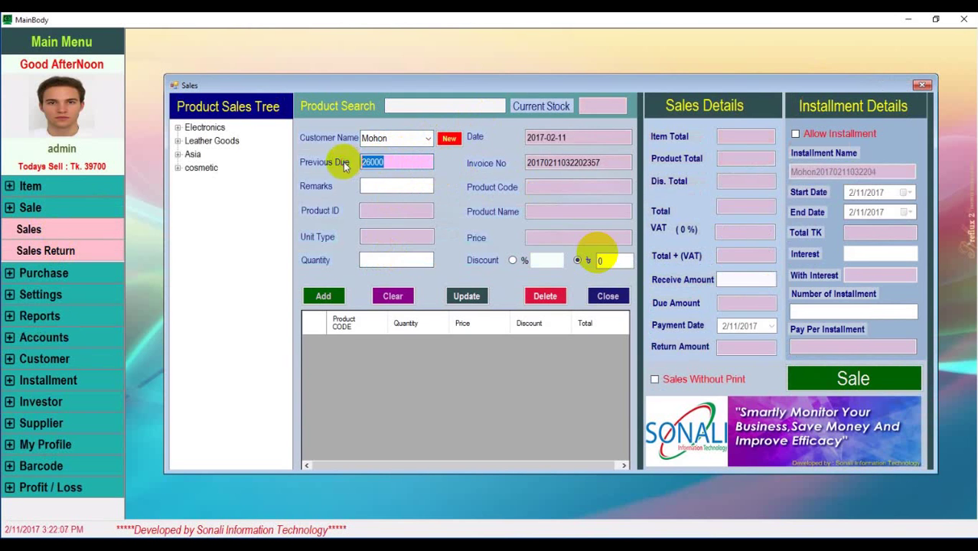
pyautogui.click(921, 85)
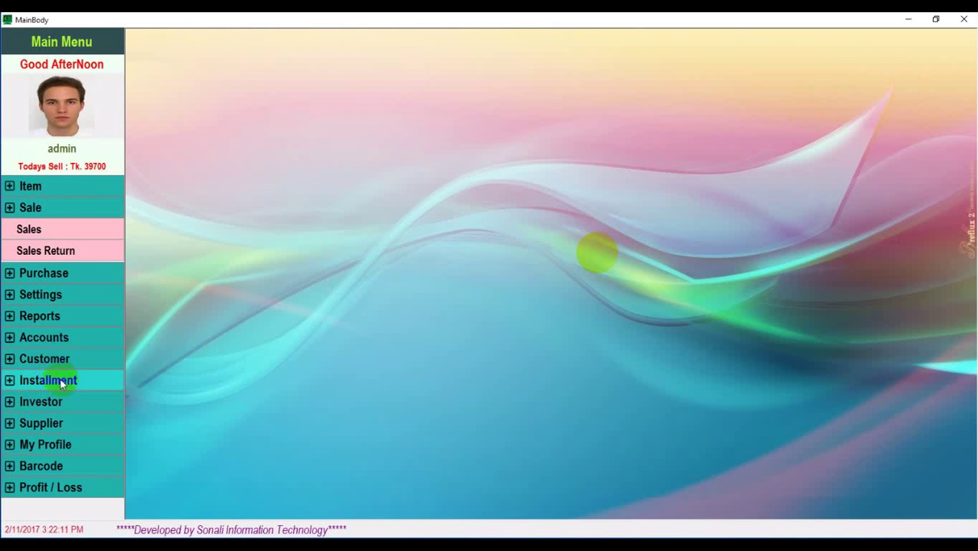
pyautogui.click(62, 338)
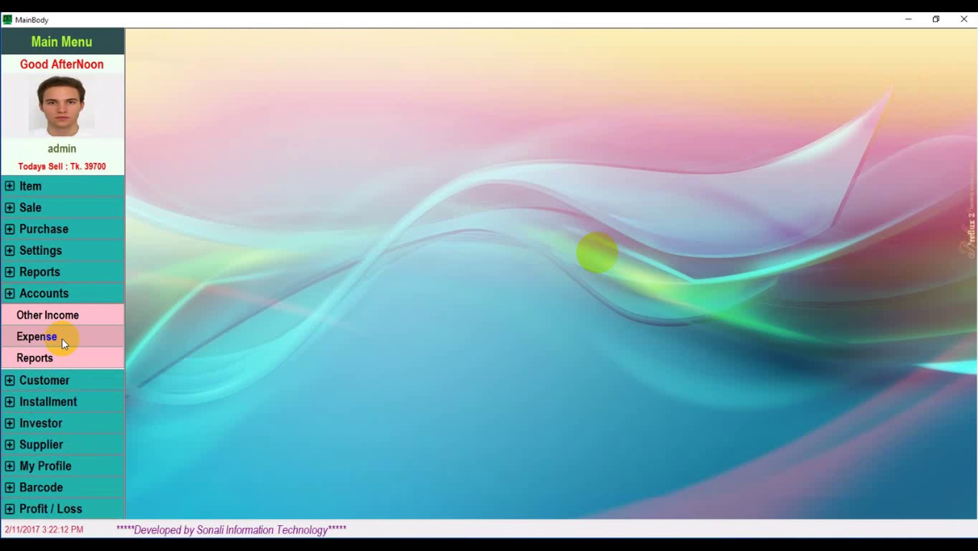
pyautogui.click(55, 293)
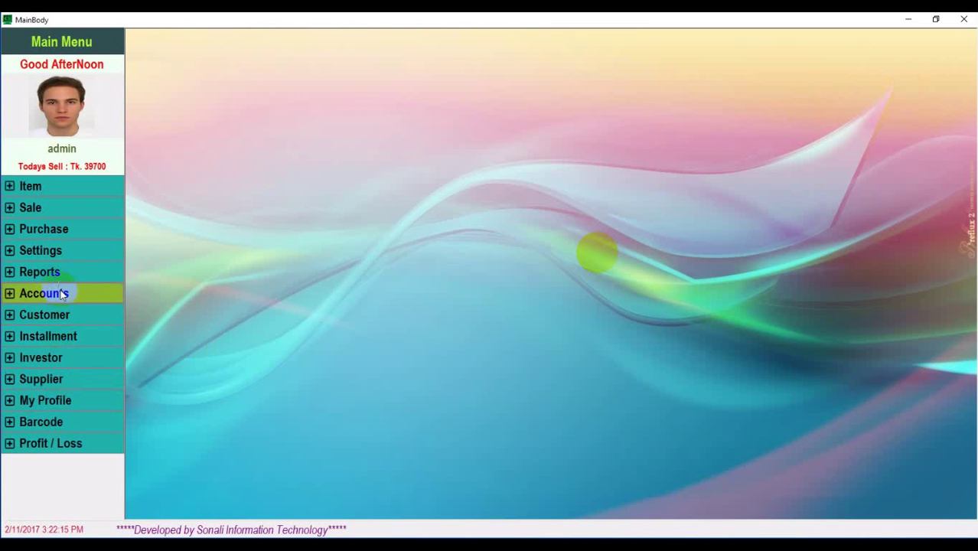
pyautogui.click(65, 313)
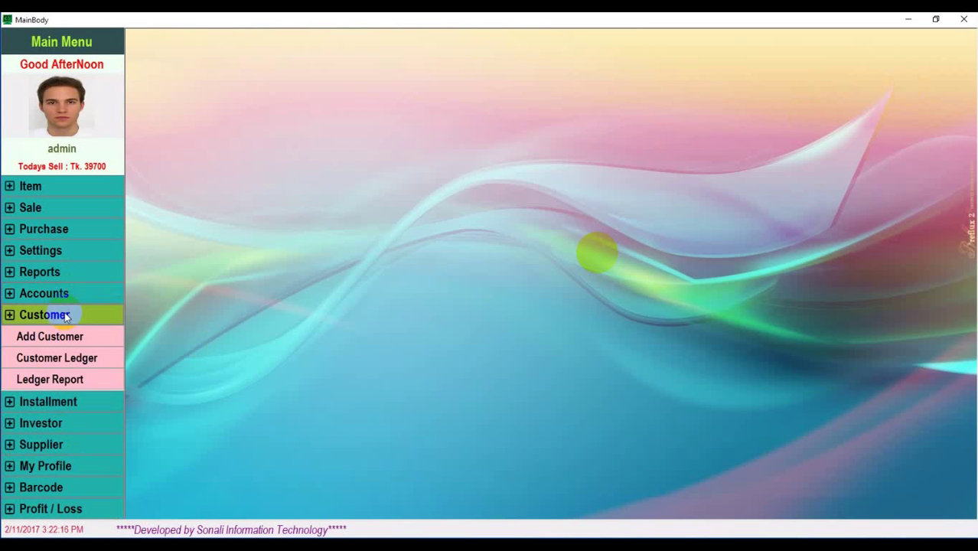
pyautogui.click(74, 386)
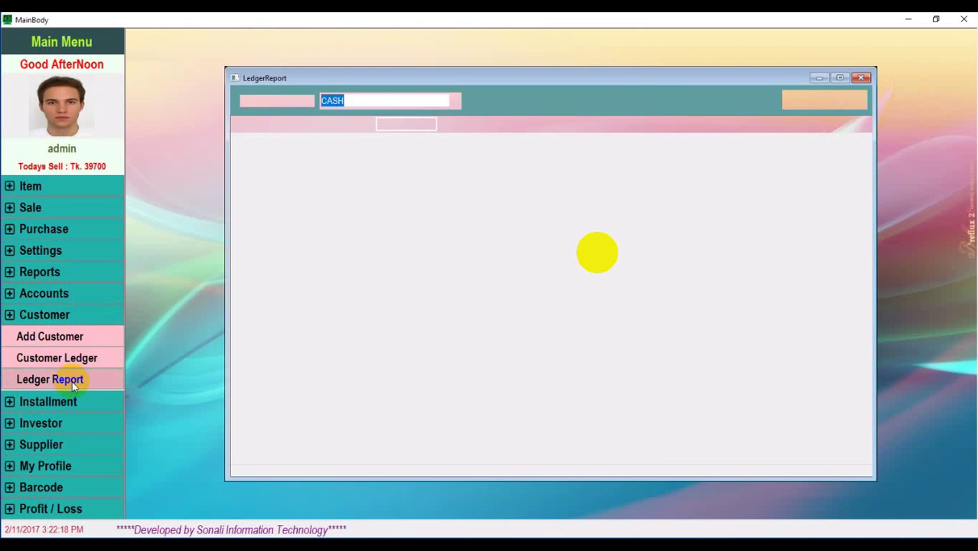
pyautogui.click(454, 102)
pyautogui.click(362, 228)
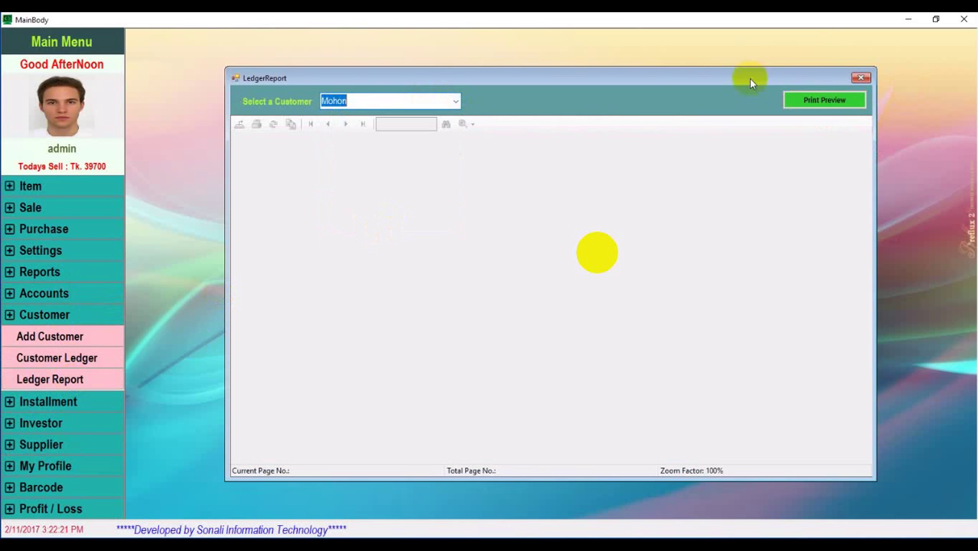
pyautogui.click(833, 103)
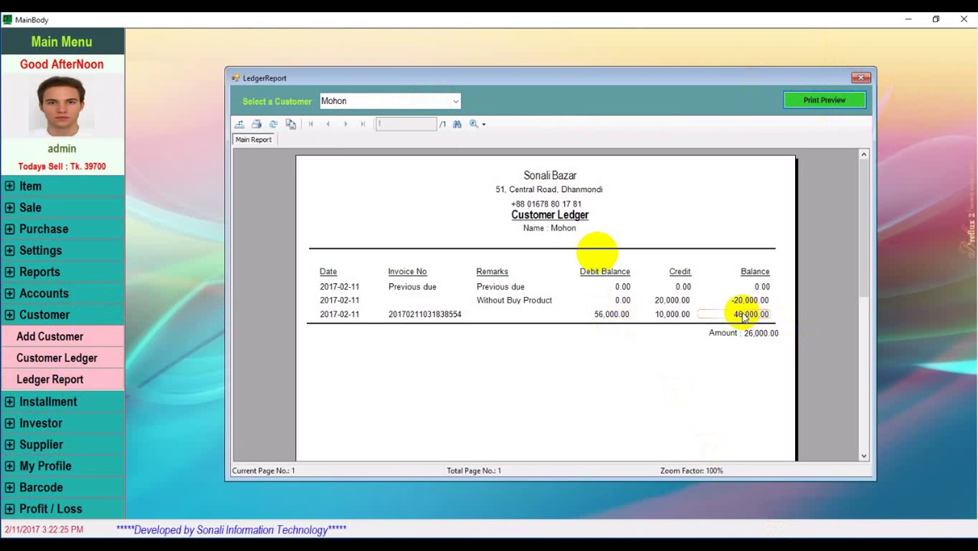
pyautogui.click(861, 77)
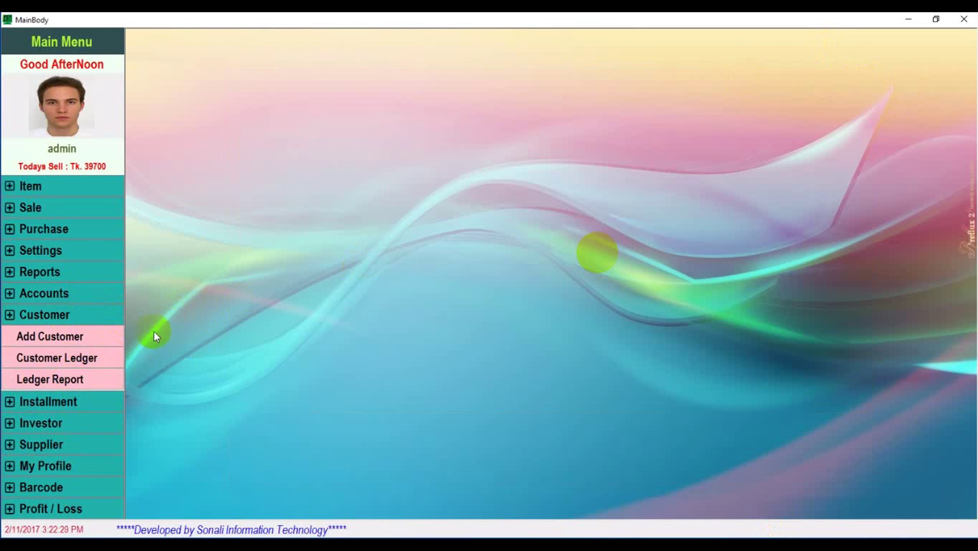
pyautogui.click(56, 400)
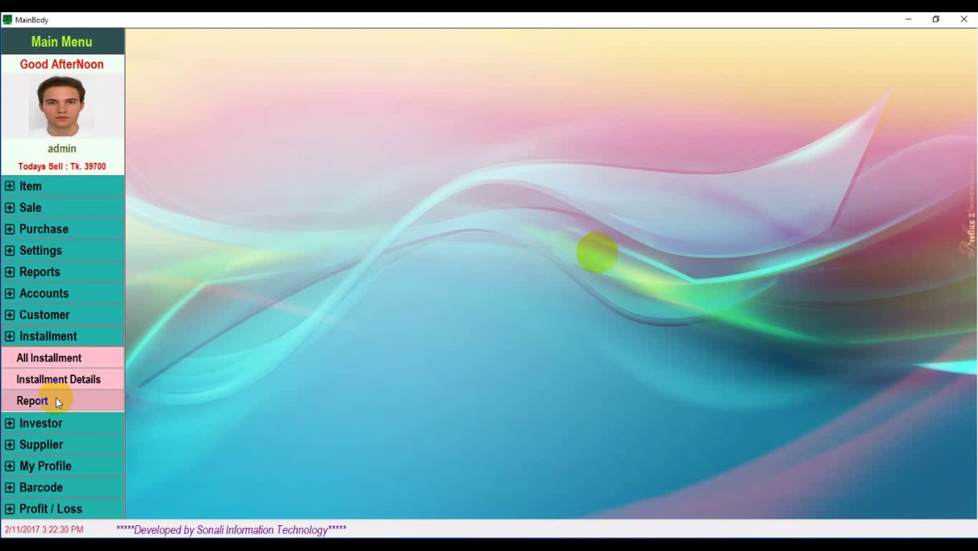
pyautogui.click(74, 358)
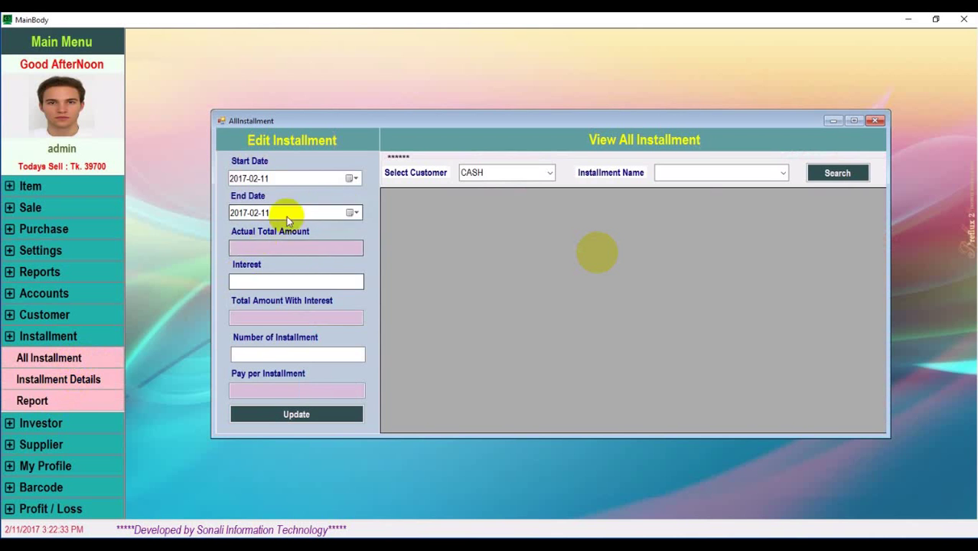
pyautogui.click(551, 176)
pyautogui.click(495, 301)
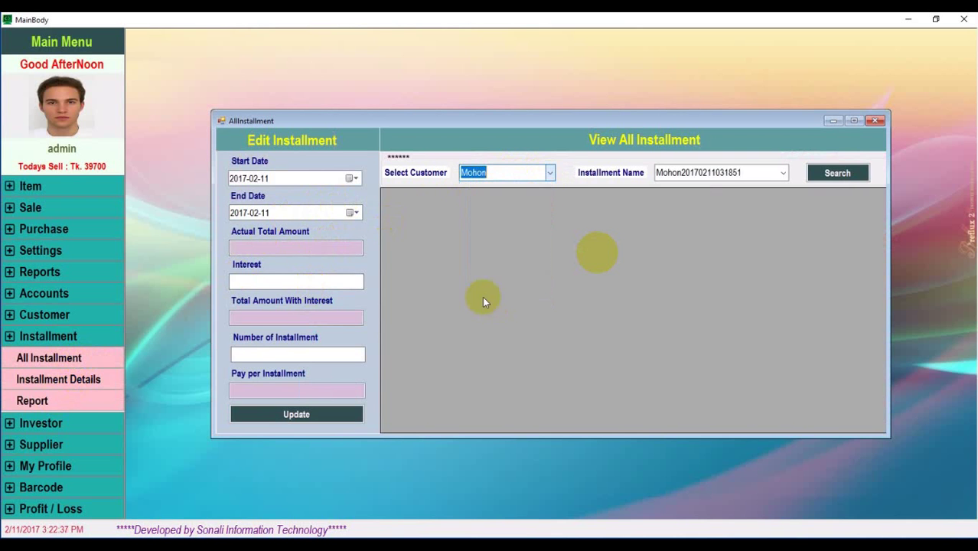
pyautogui.click(833, 176)
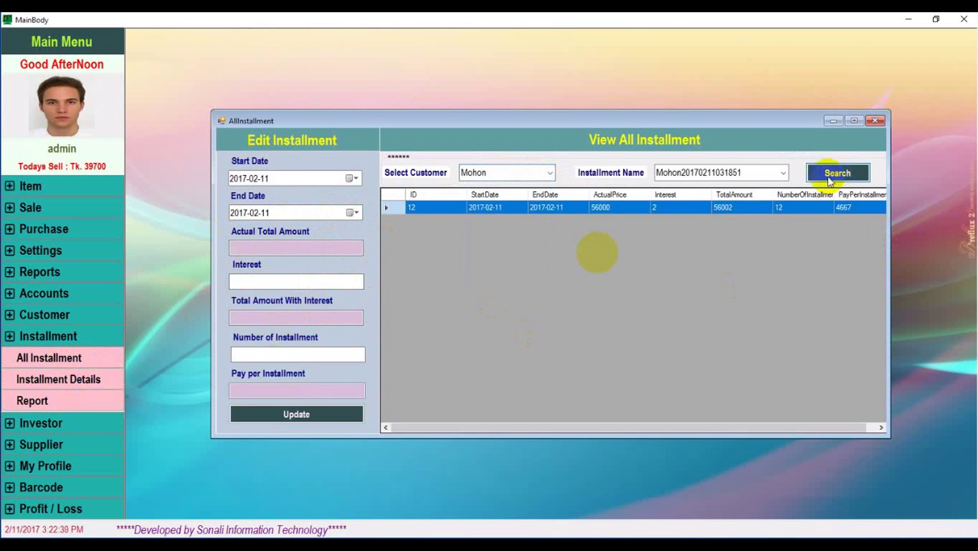
pyautogui.click(420, 207)
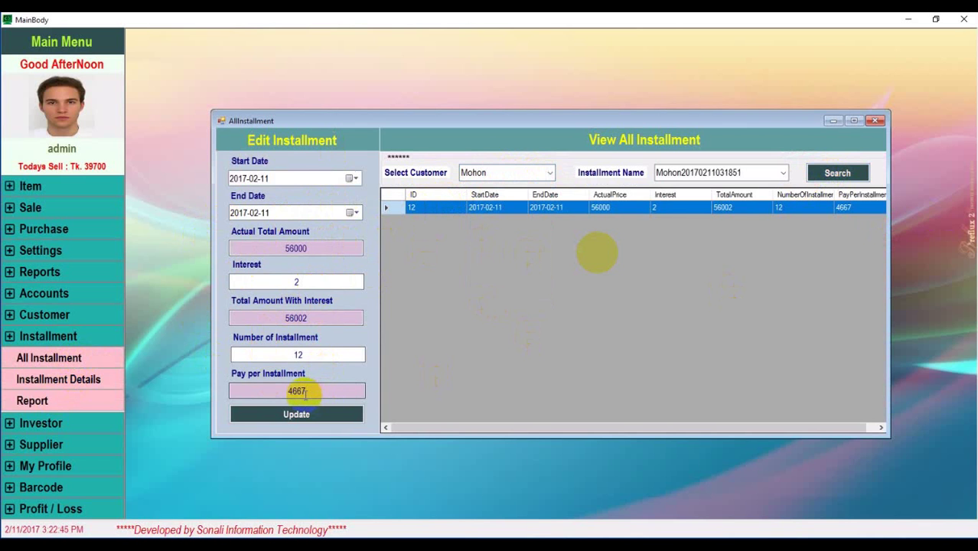
pyautogui.doubleClick(275, 392)
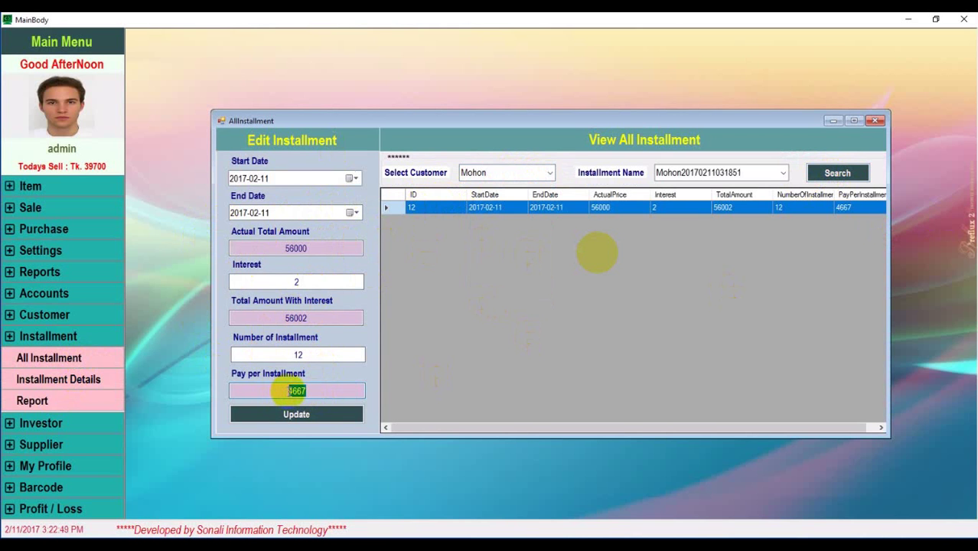
pyautogui.click(875, 120)
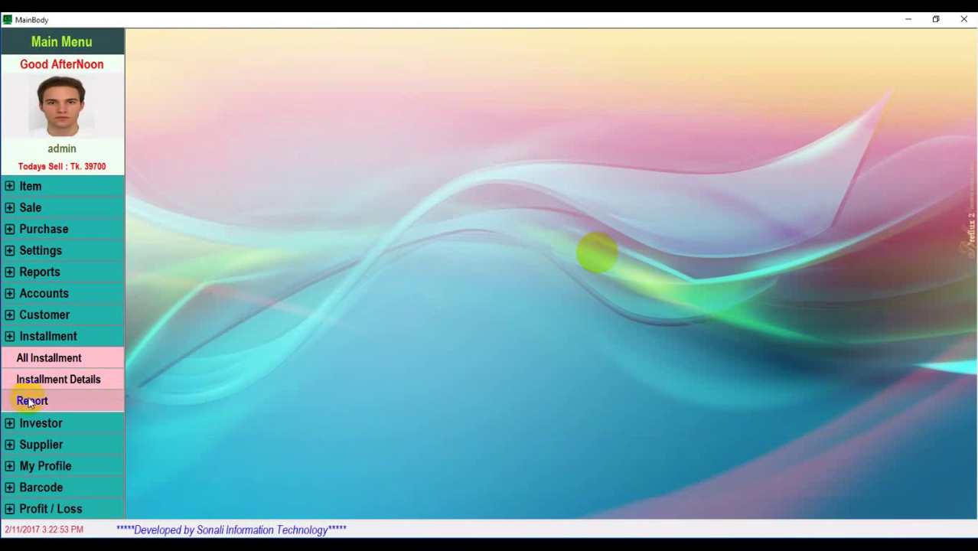
# Load the customer's installment record: 56002 total, 20000 received, 36002 due, then close it
pyautogui.click(79, 382)
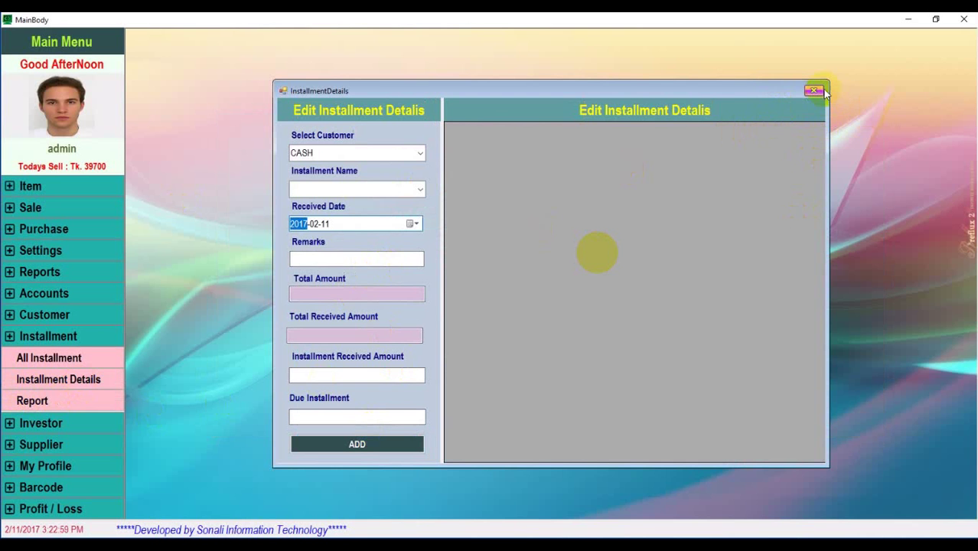
pyautogui.click(419, 152)
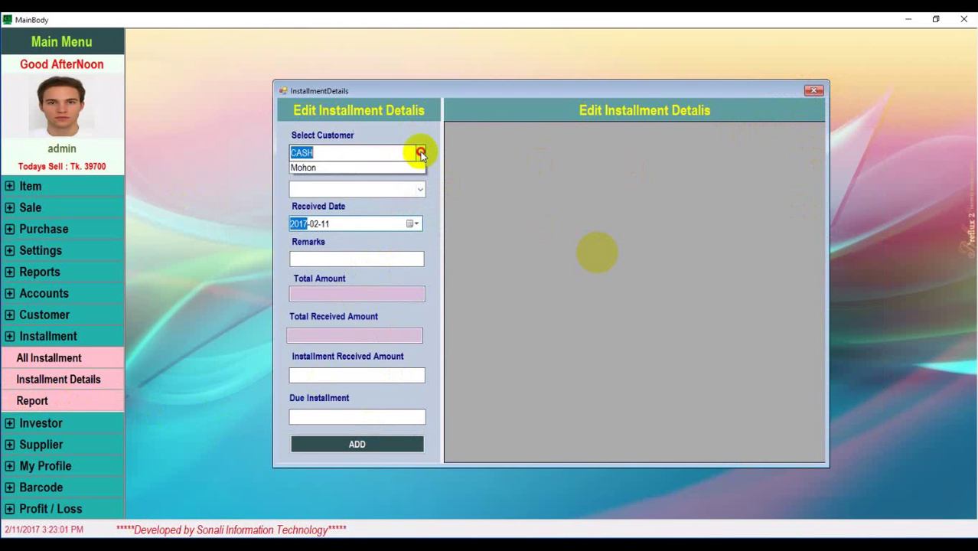
pyautogui.click(327, 281)
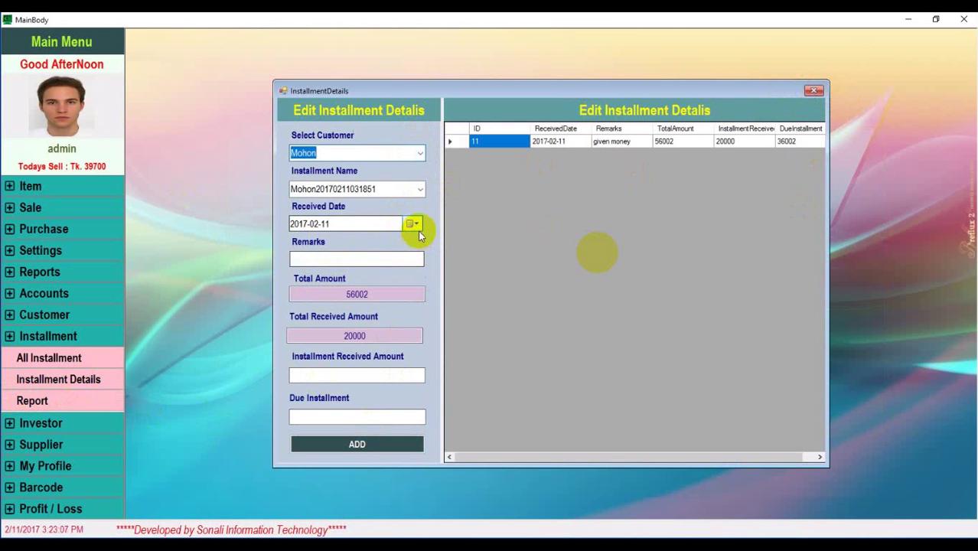
pyautogui.click(408, 191)
pyautogui.click(386, 205)
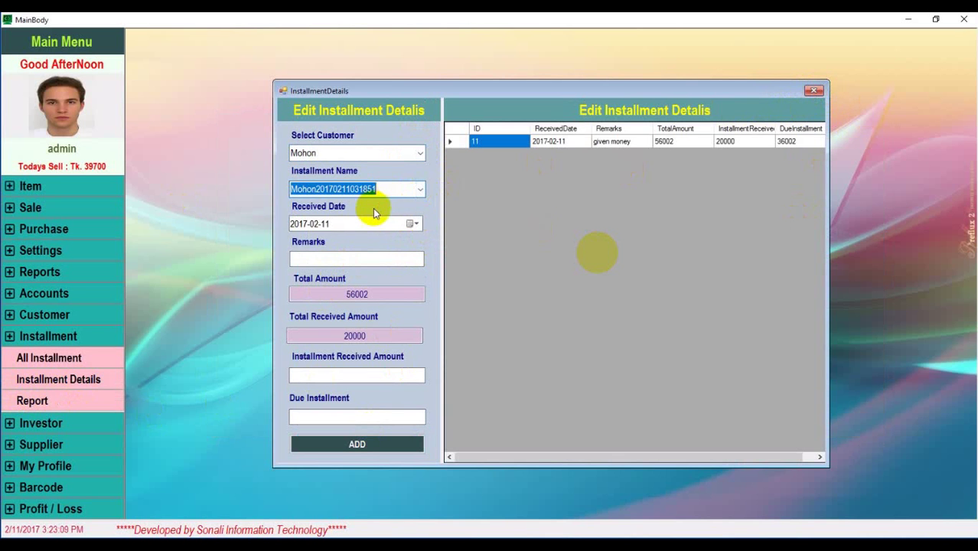
pyautogui.click(550, 143)
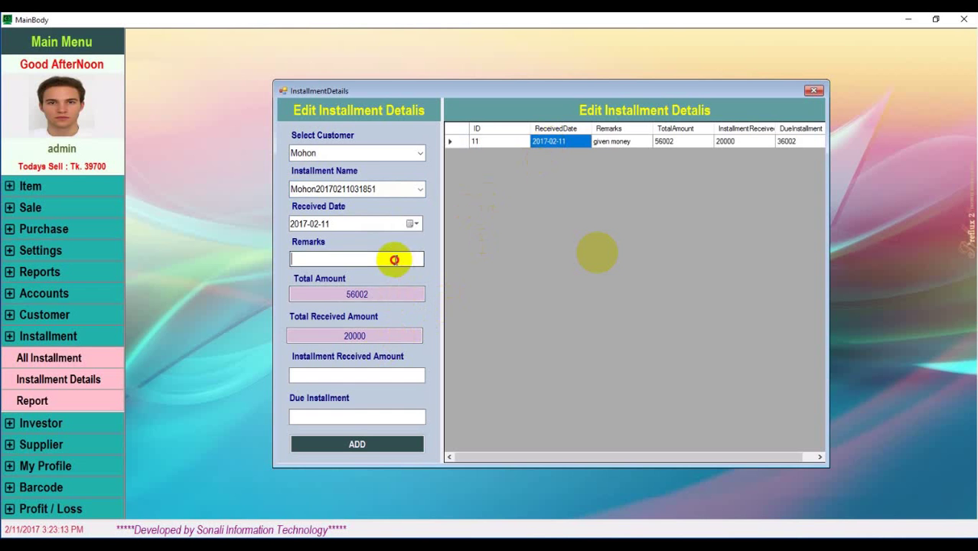
pyautogui.click(395, 260)
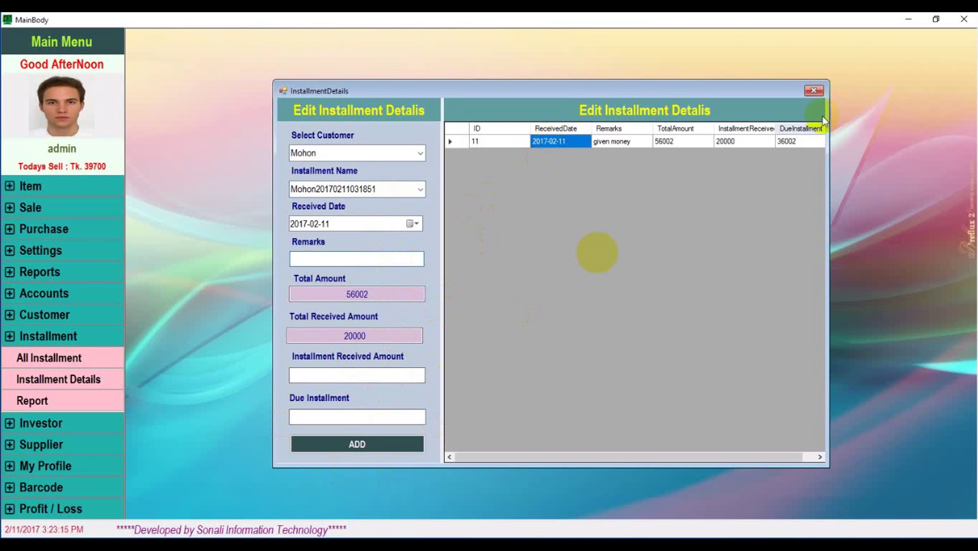
pyautogui.click(814, 91)
pyautogui.click(68, 402)
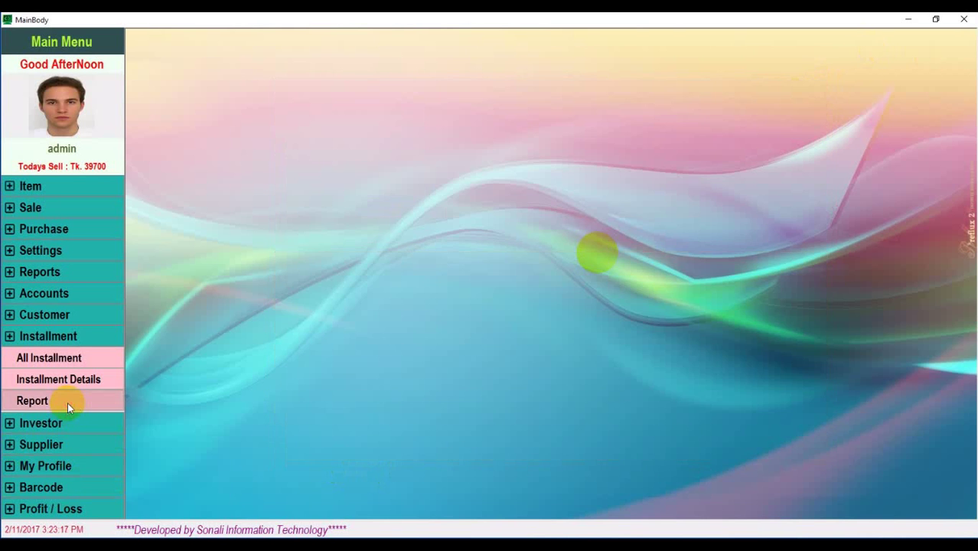
pyautogui.click(474, 96)
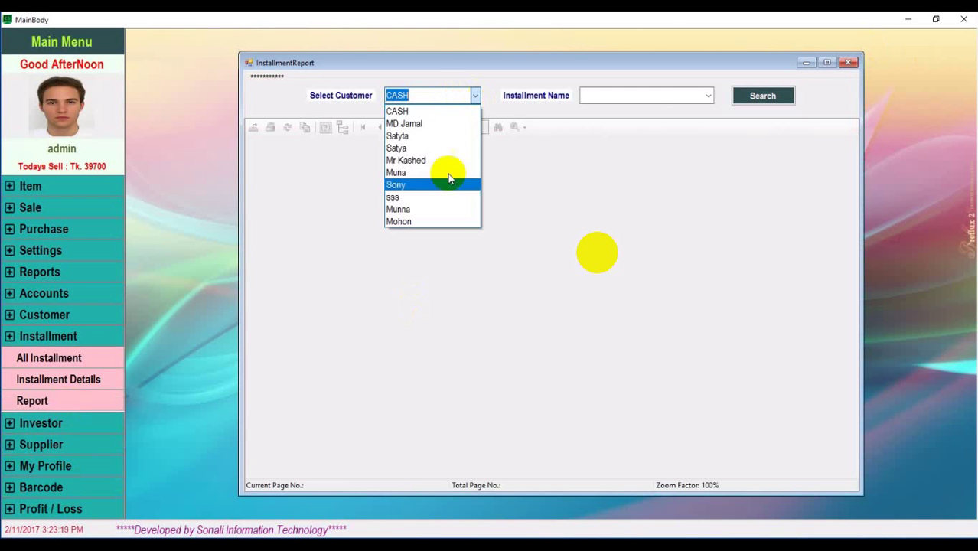
pyautogui.click(422, 222)
pyautogui.click(776, 96)
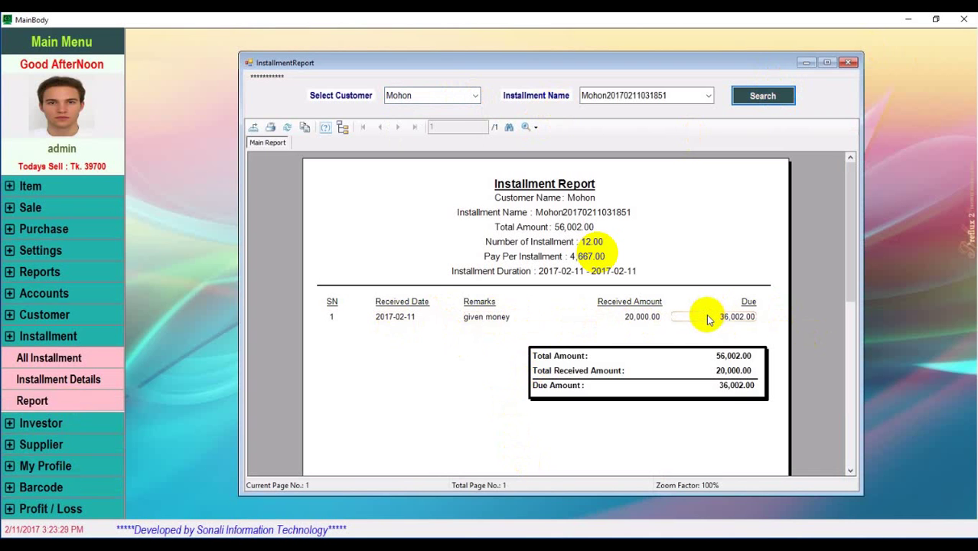
pyautogui.click(849, 64)
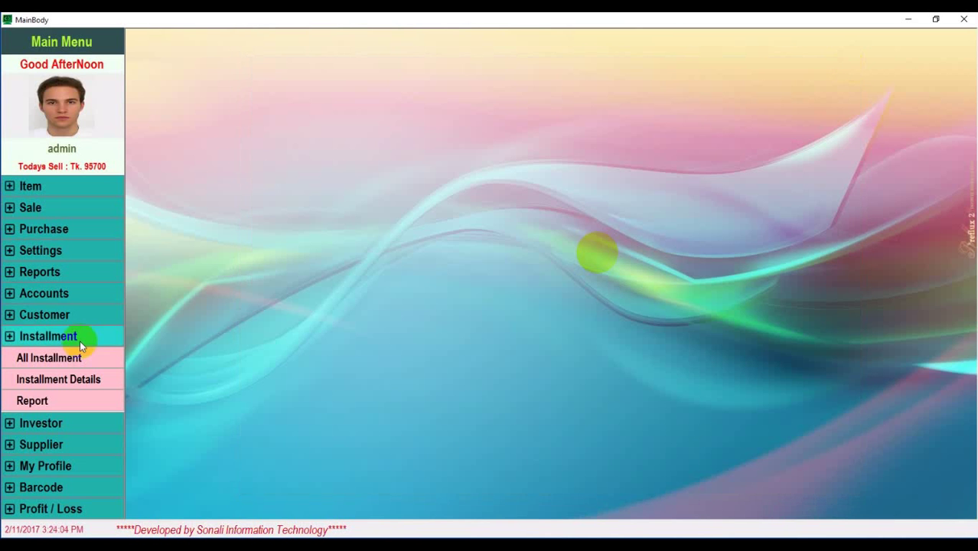
pyautogui.click(46, 423)
# Start an investor deposit for the customer with remark 'Give Loan' and amount 200000
pyautogui.click(37, 380)
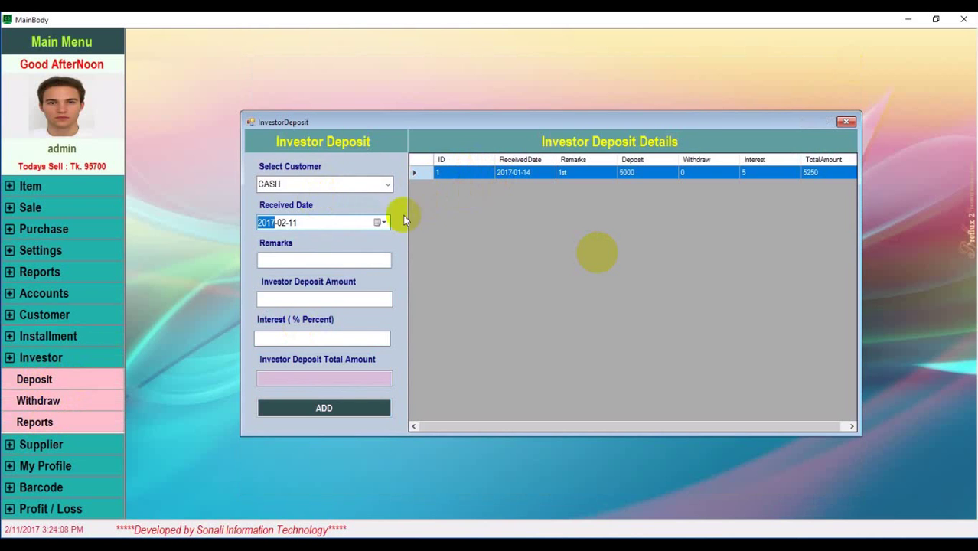
pyautogui.click(386, 184)
pyautogui.click(293, 311)
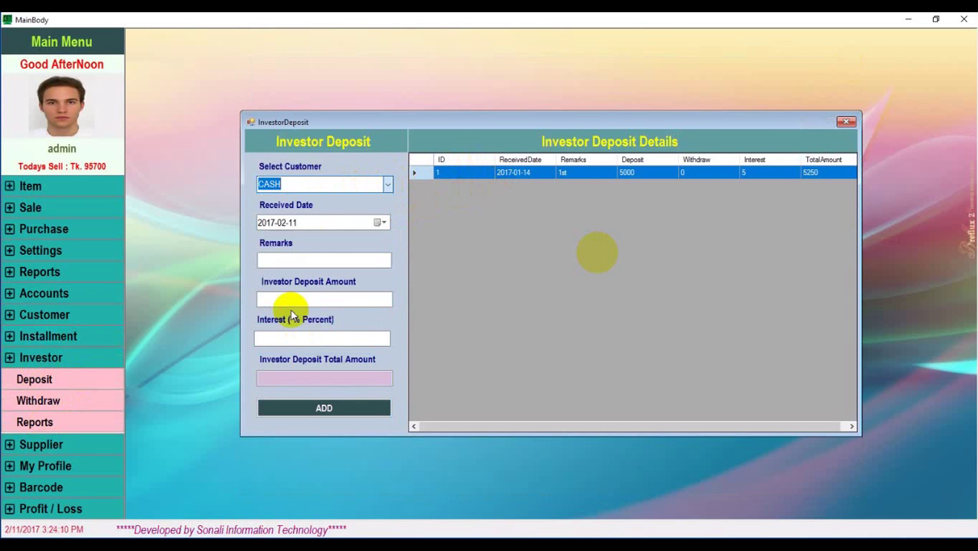
pyautogui.click(298, 260)
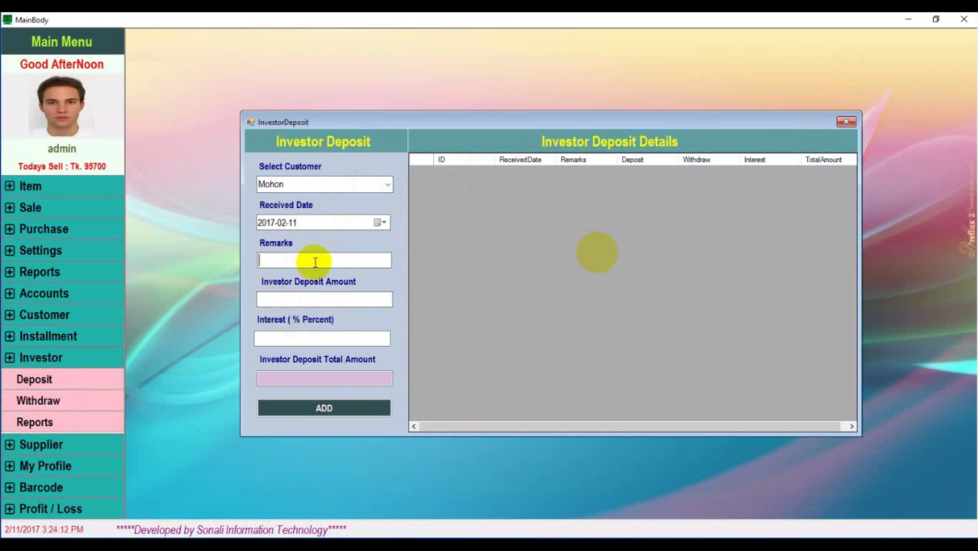
pyautogui.write('Give Loan')
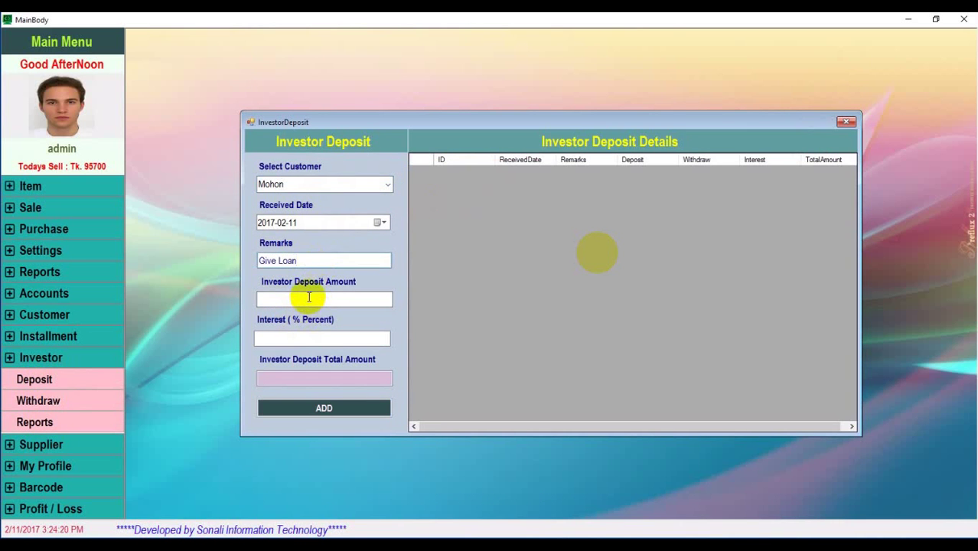
pyautogui.click(308, 297)
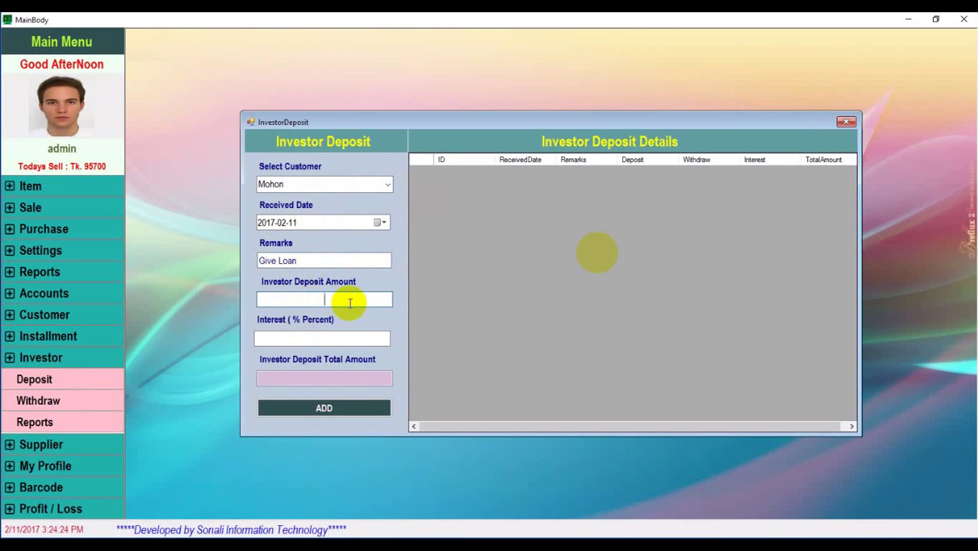
pyautogui.write('200000')
# Set 5% interest, add the 210000 deposit, and close the deposit window
pyautogui.click(308, 340)
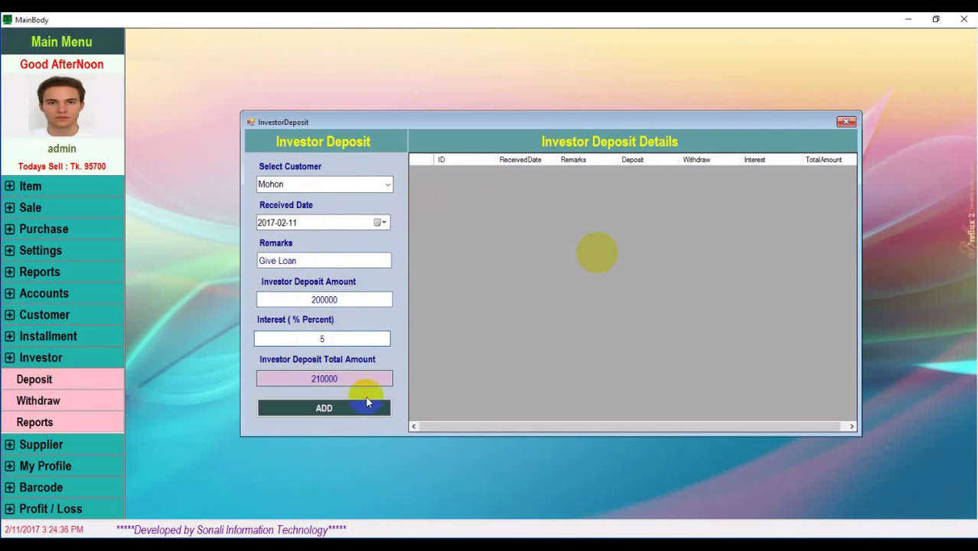
pyautogui.click(344, 411)
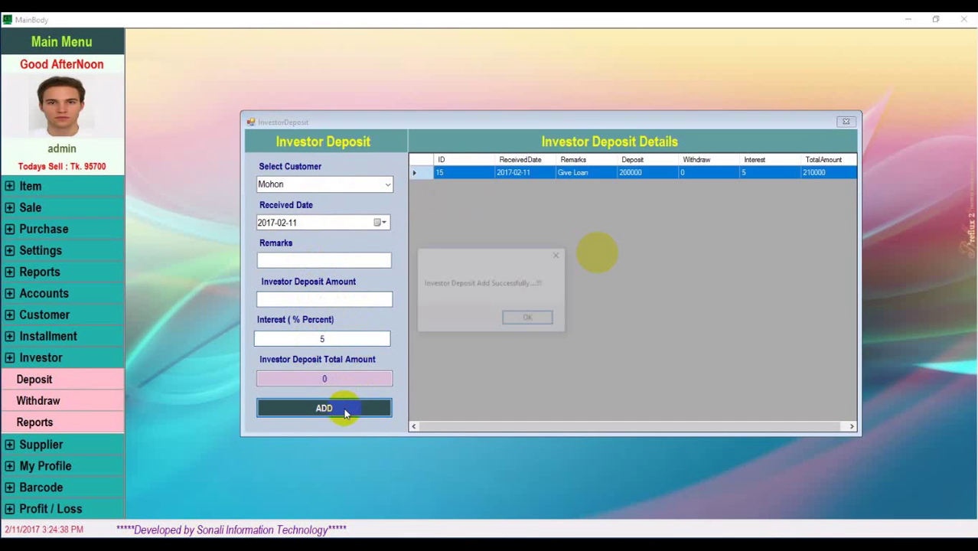
pyautogui.click(526, 317)
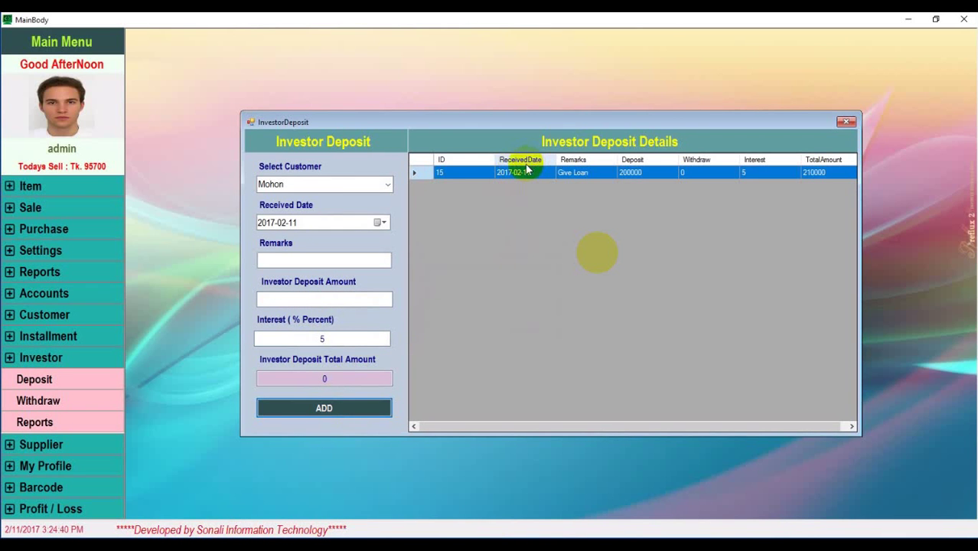
pyautogui.click(463, 173)
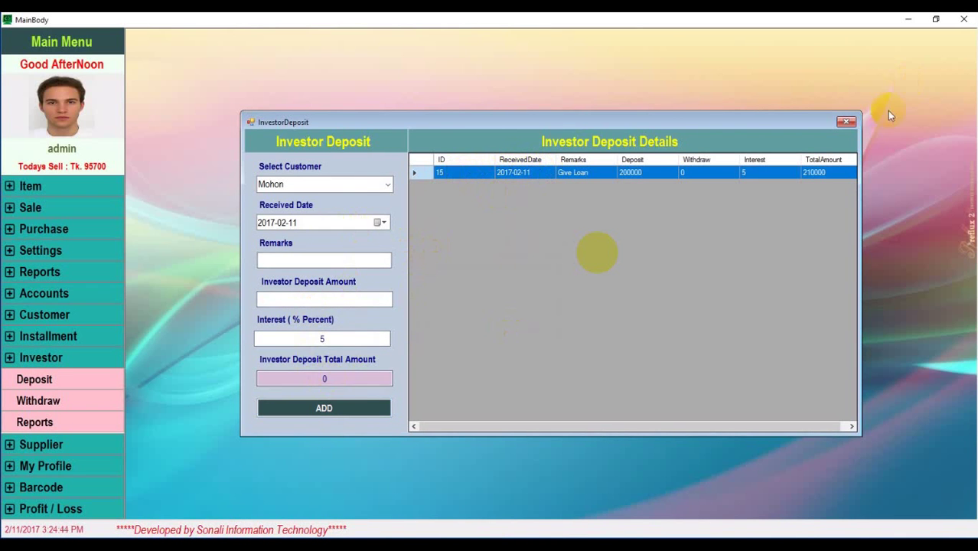
pyautogui.click(845, 122)
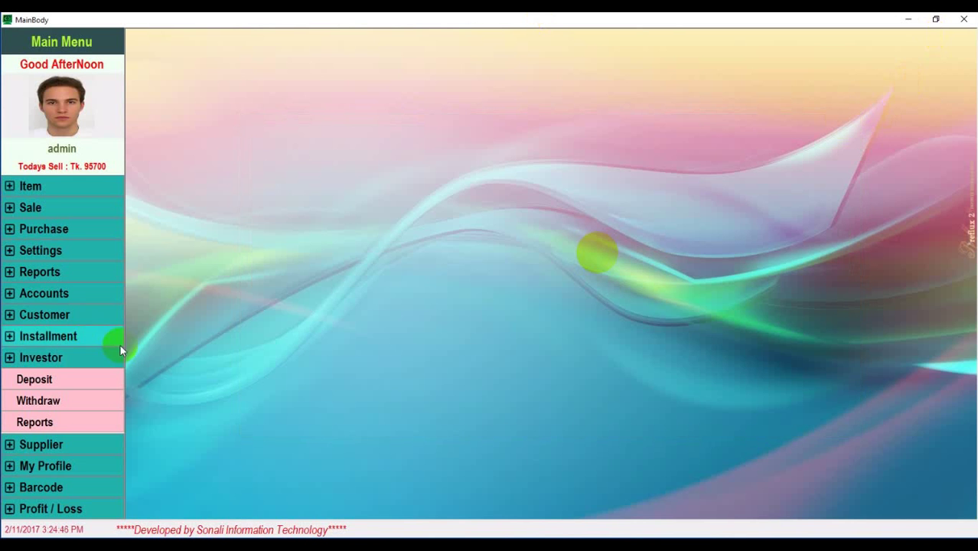
# Withdraw 10000 for the investor with purpose 'Need urgent Money' and confirm
pyautogui.click(28, 406)
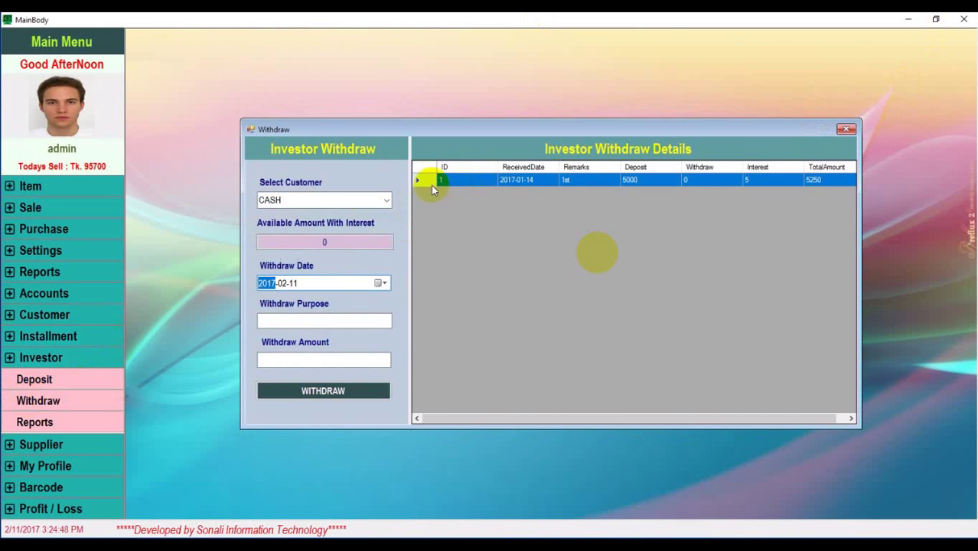
pyautogui.click(386, 200)
pyautogui.click(299, 326)
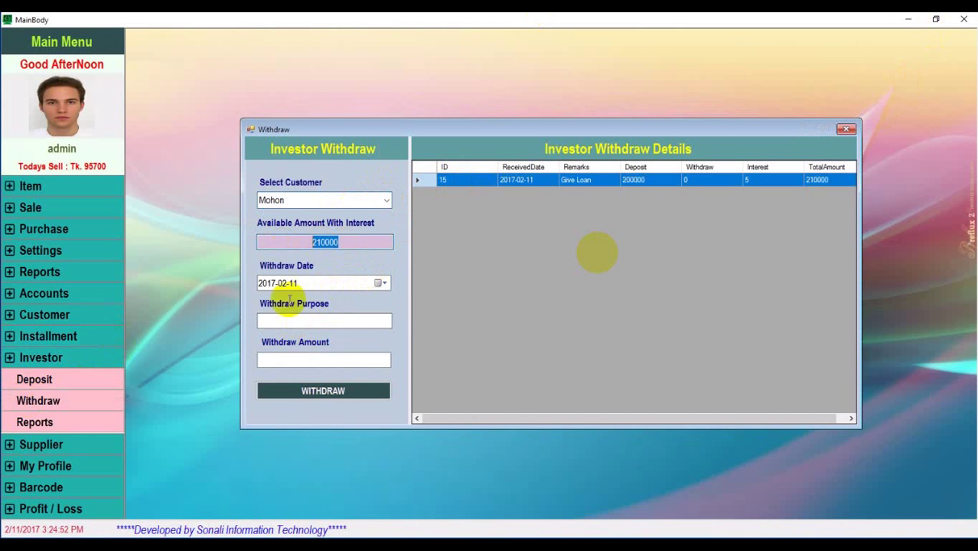
pyautogui.click(307, 322)
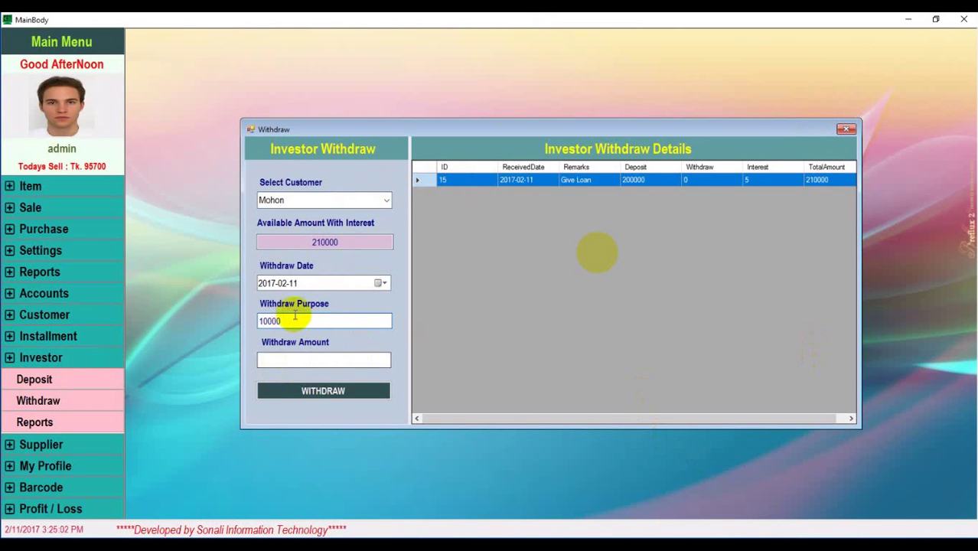
pyautogui.moveTo(290, 319); pyautogui.dragTo(200, 328)
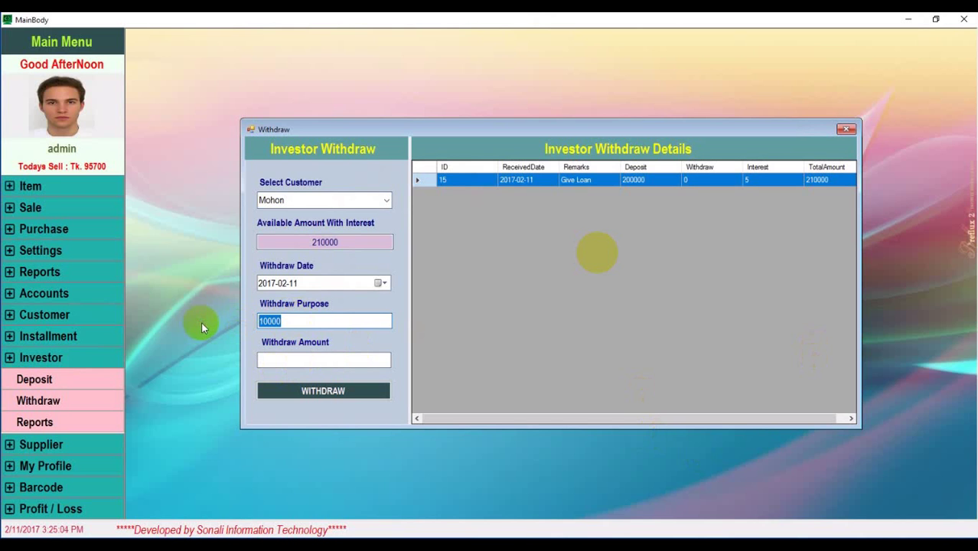
pyautogui.press('BackSpace')
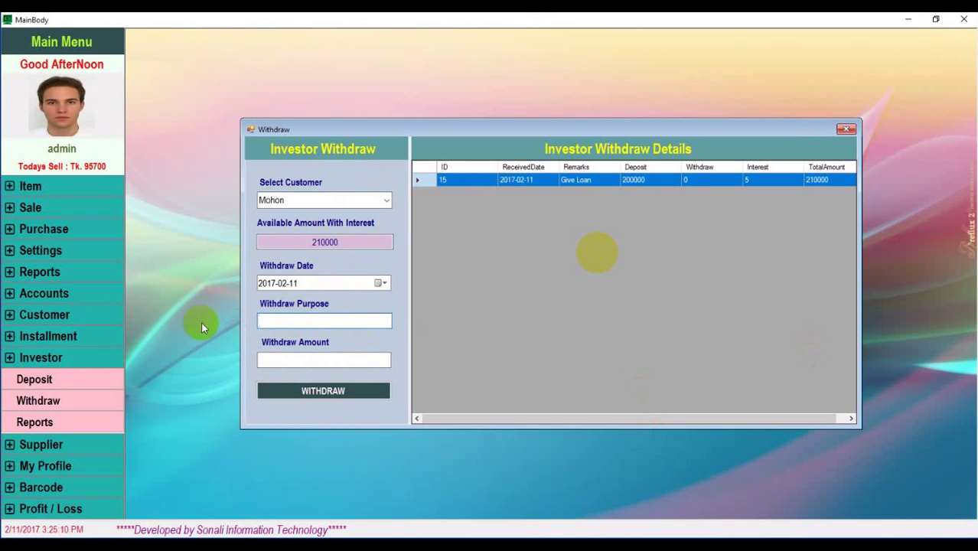
pyautogui.write('Need urgent Money')
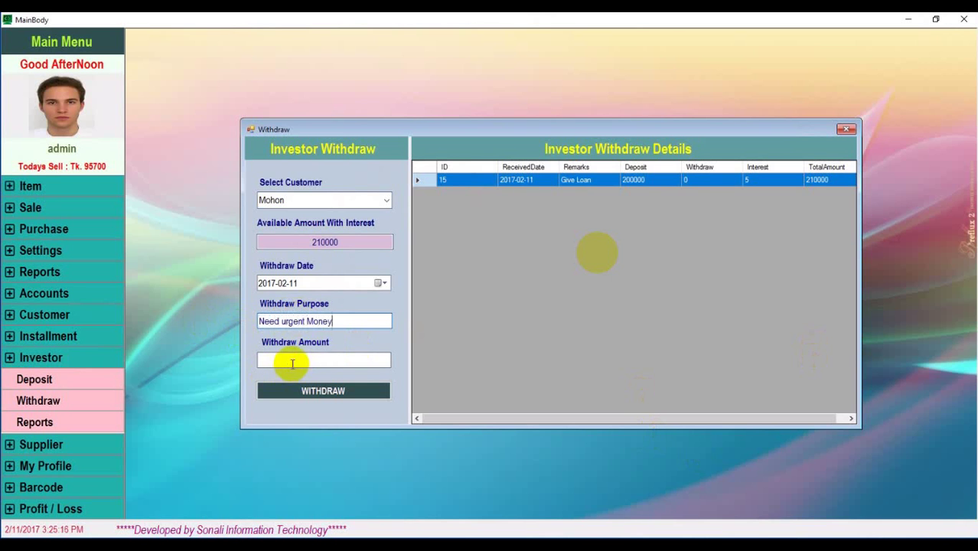
pyautogui.click(290, 360)
pyautogui.write('10000')
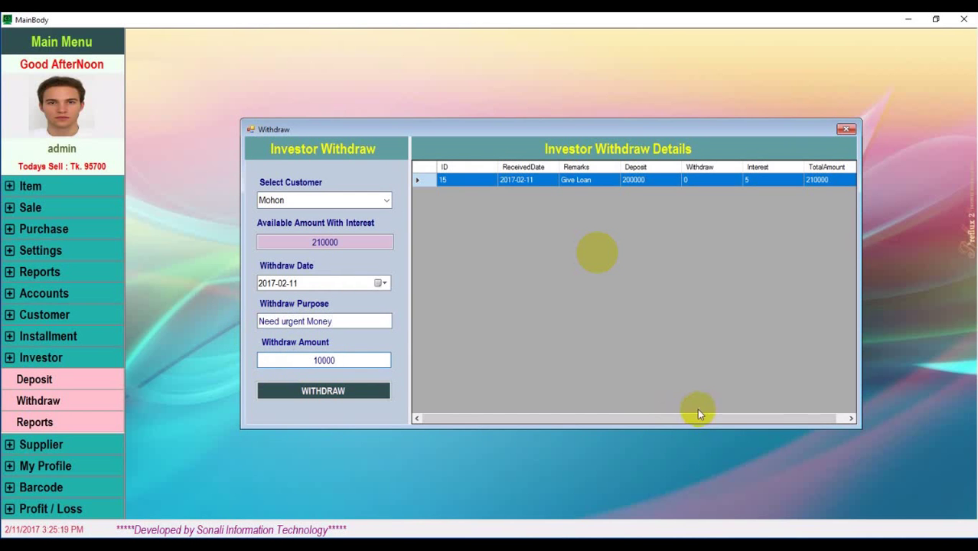
pyautogui.click(369, 393)
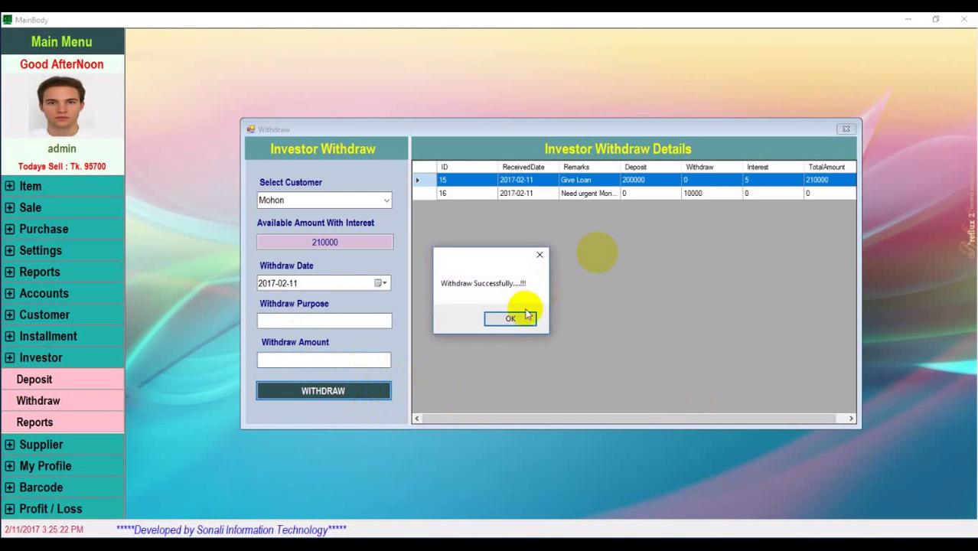
pyautogui.click(509, 317)
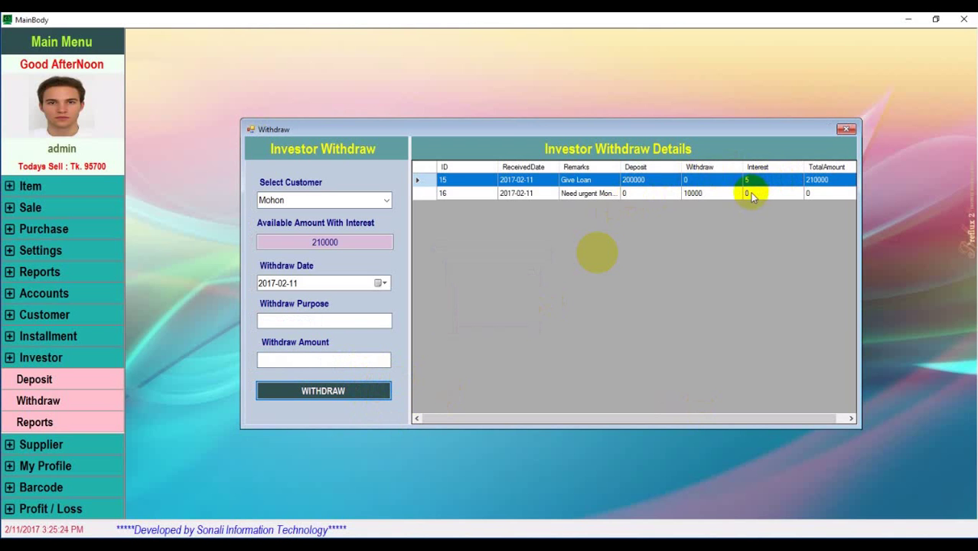
# View the last investor's report: 210,000 deposited, 10,000 withdrawn, 200,000 available, then close
pyautogui.click(484, 194)
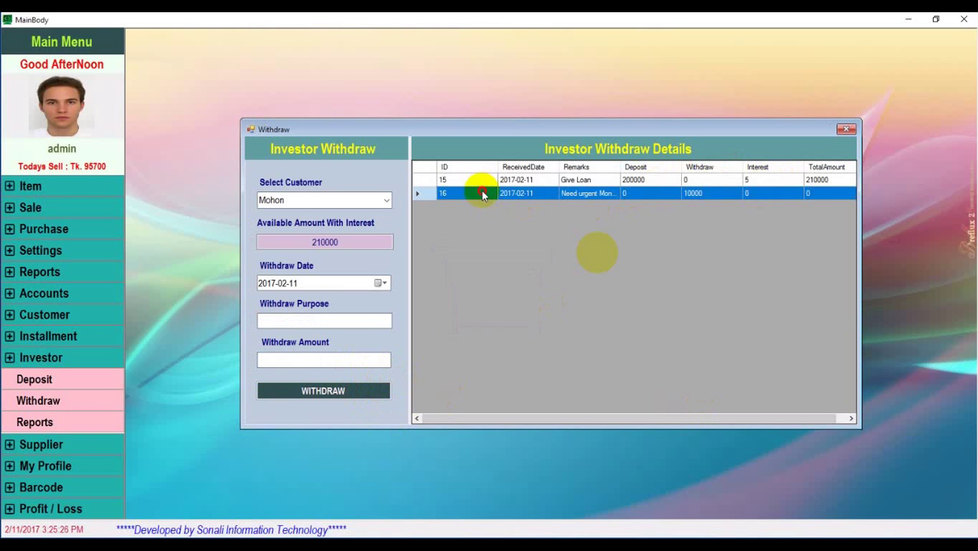
pyautogui.click(846, 131)
pyautogui.click(59, 420)
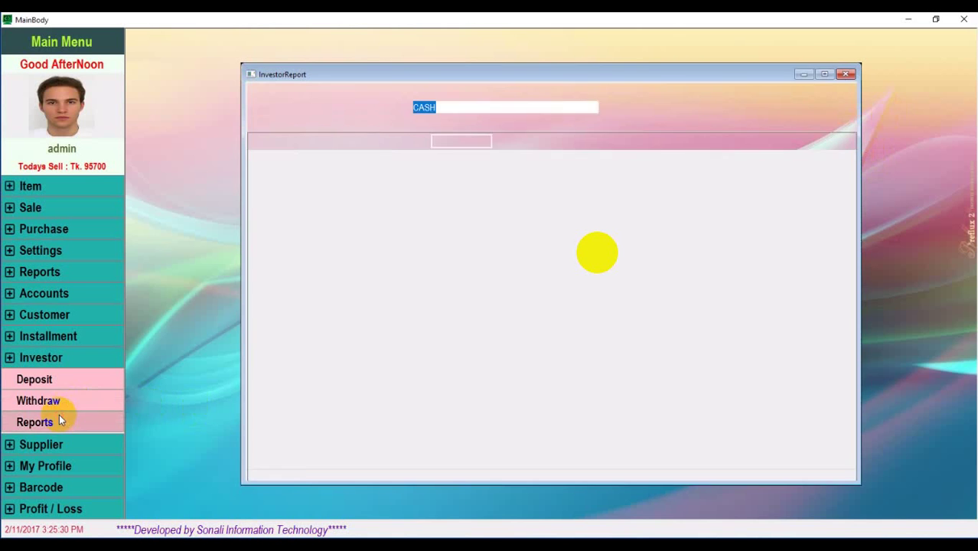
pyautogui.click(598, 107)
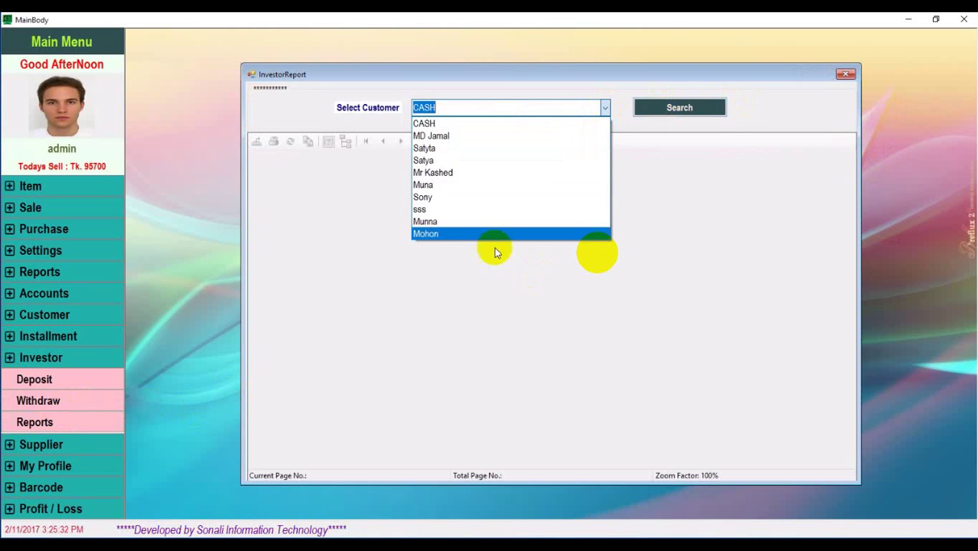
pyautogui.click(478, 233)
pyautogui.click(689, 109)
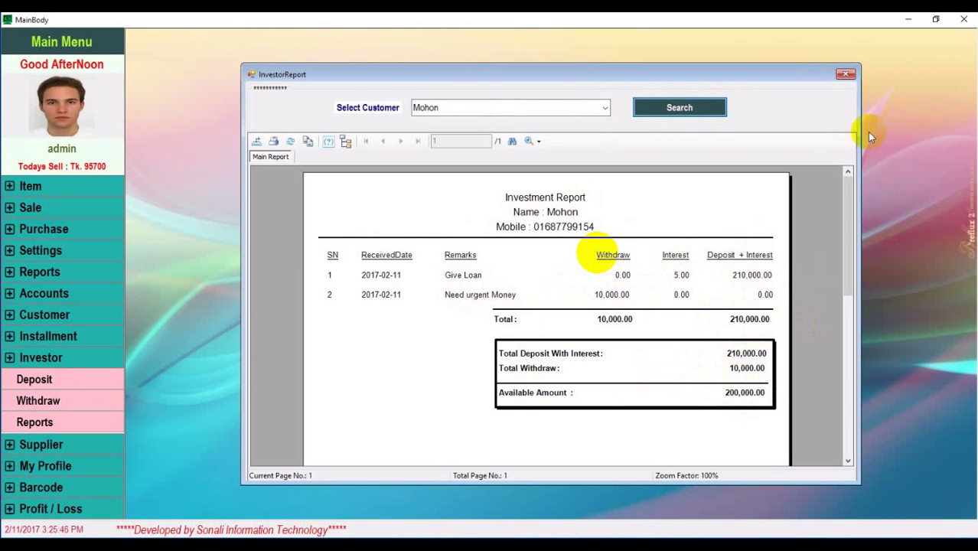
pyautogui.click(846, 76)
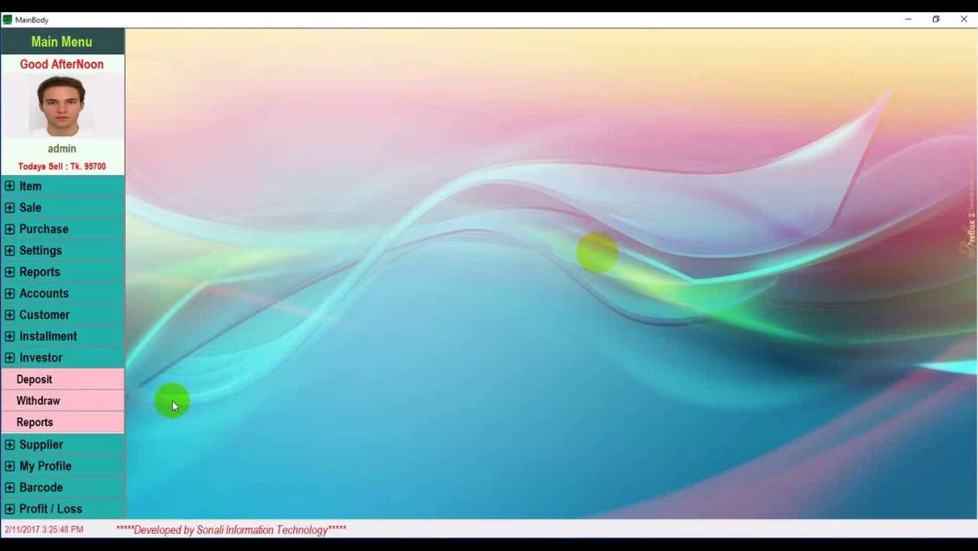
# In Add Supplier, enter the new supplier's name, phone number and e-mail
pyautogui.click(53, 443)
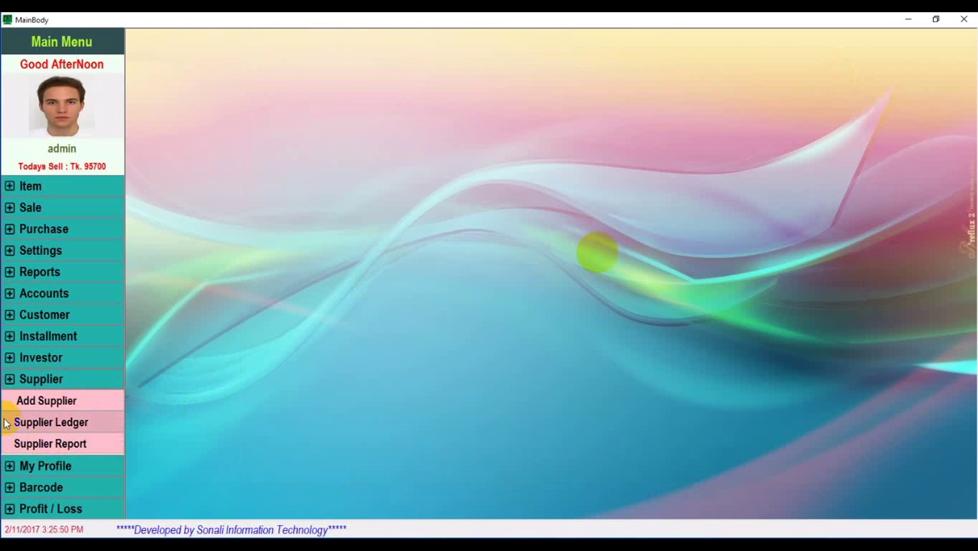
pyautogui.click(58, 406)
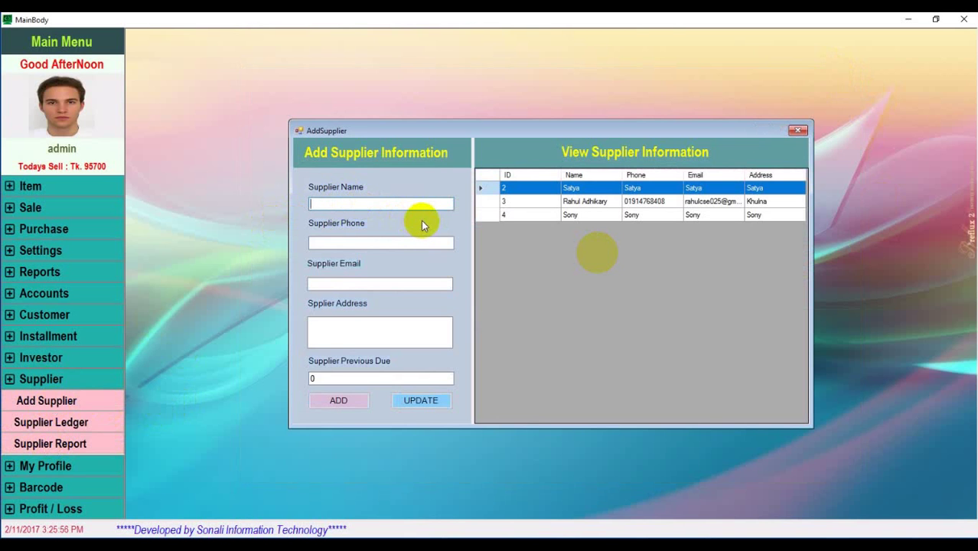
pyautogui.write('Himel')
pyautogui.click(389, 242)
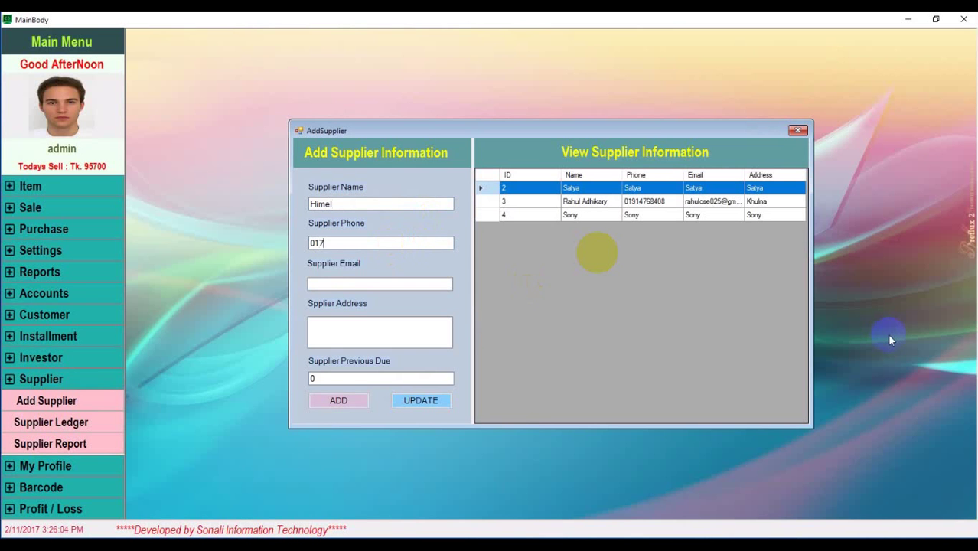
pyautogui.write('01700000000')
pyautogui.click(361, 283)
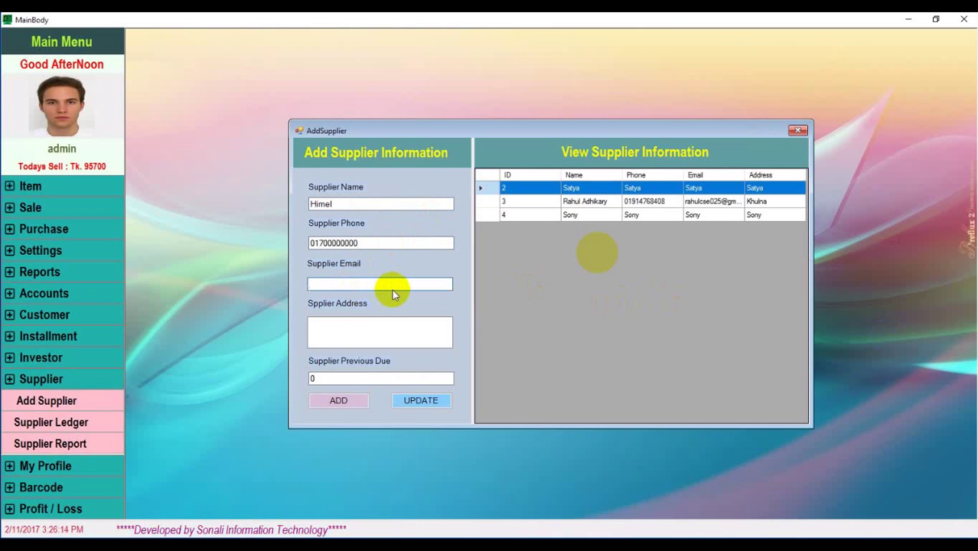
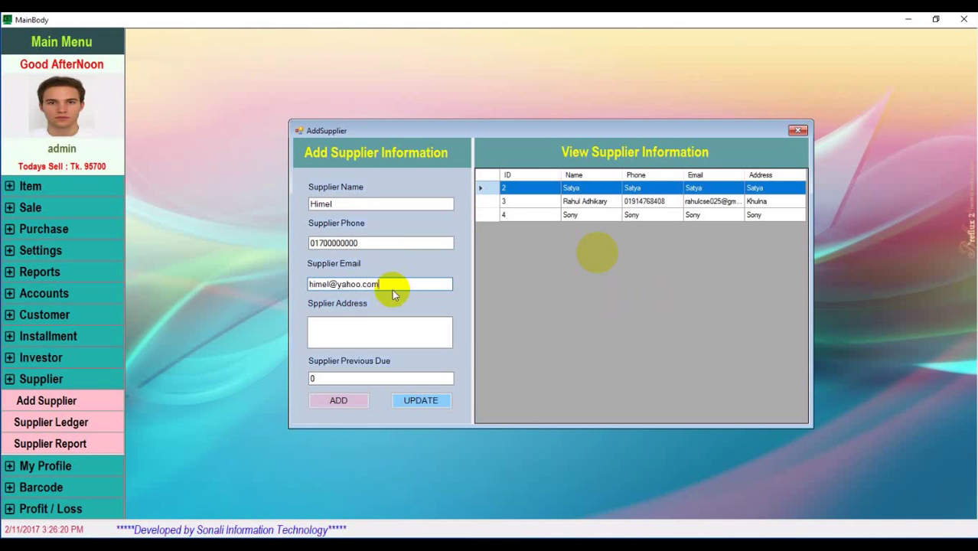
# Enter the supplier's address with 0 previous due, save it as supplier 5, and close
pyautogui.click(390, 335)
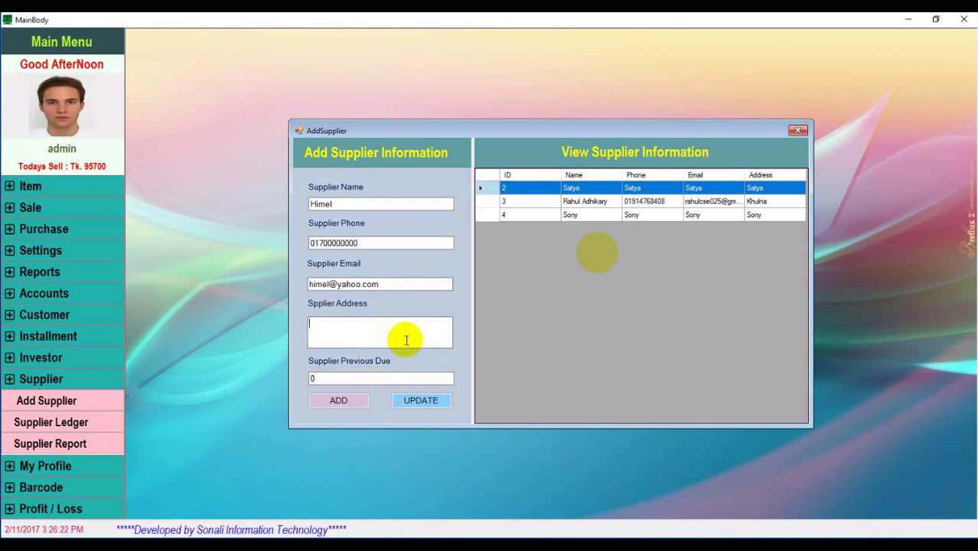
pyautogui.write('Mirpur,Dhaka')
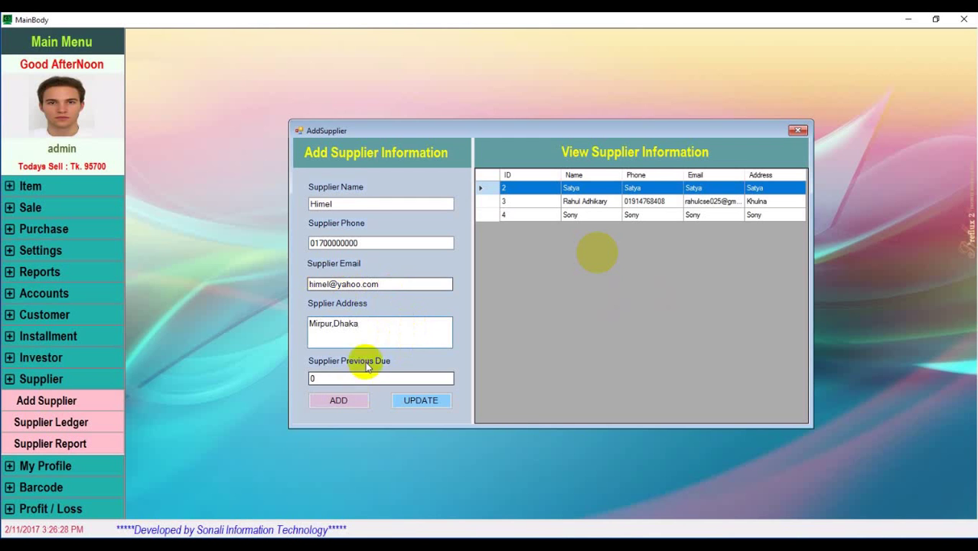
pyautogui.click(317, 381)
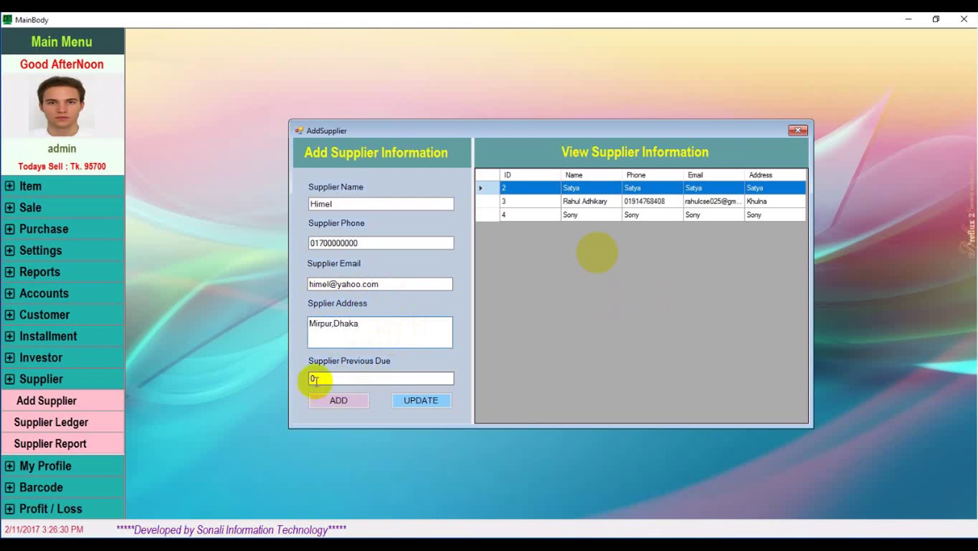
pyautogui.click(354, 399)
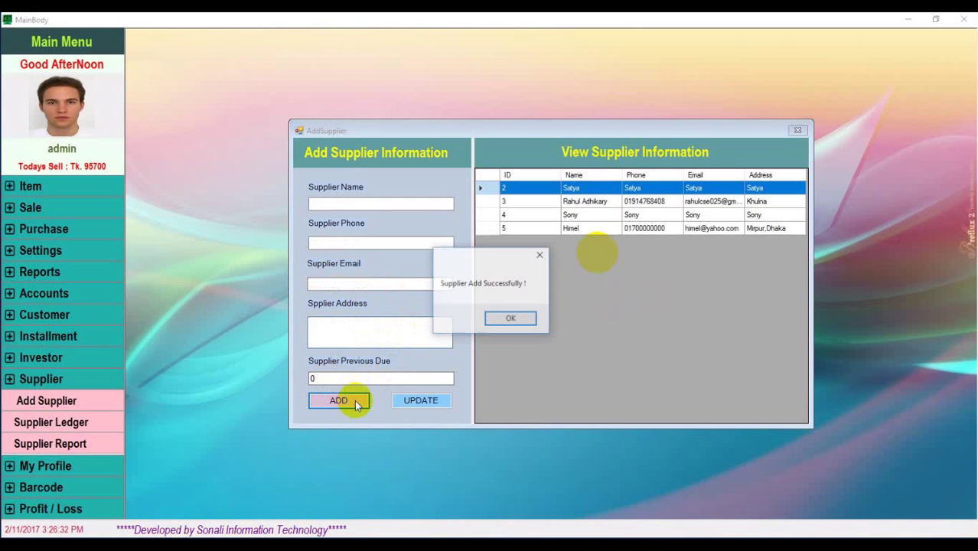
pyautogui.click(528, 315)
pyautogui.click(584, 228)
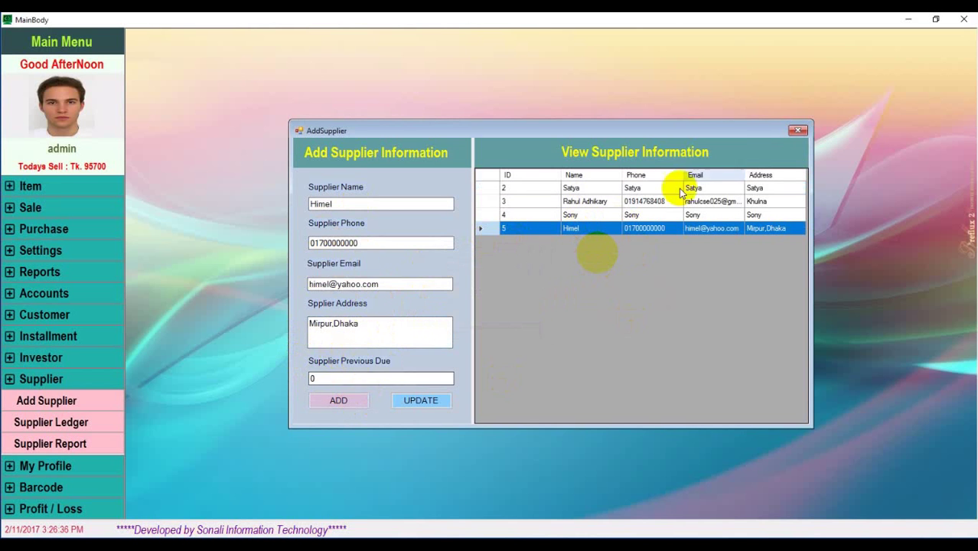
pyautogui.click(800, 132)
# Add supplier ledger entry 21 for the new supplier: 100000 remarked 'Buy Product'
pyautogui.click(64, 426)
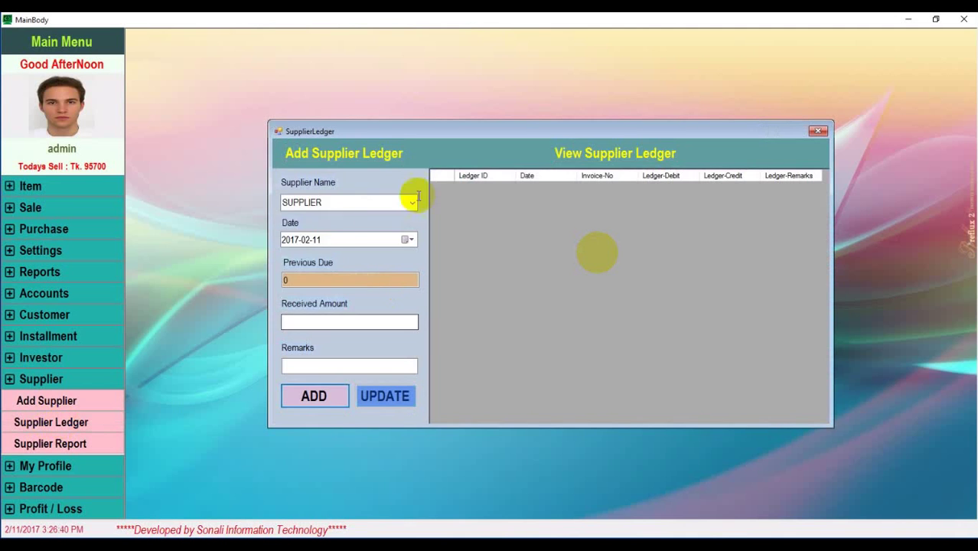
pyautogui.click(406, 205)
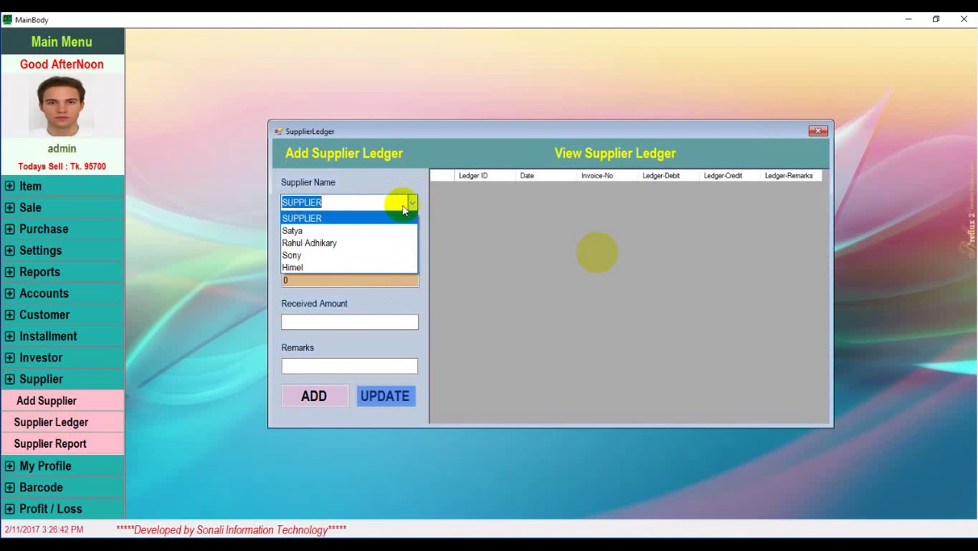
pyautogui.click(310, 267)
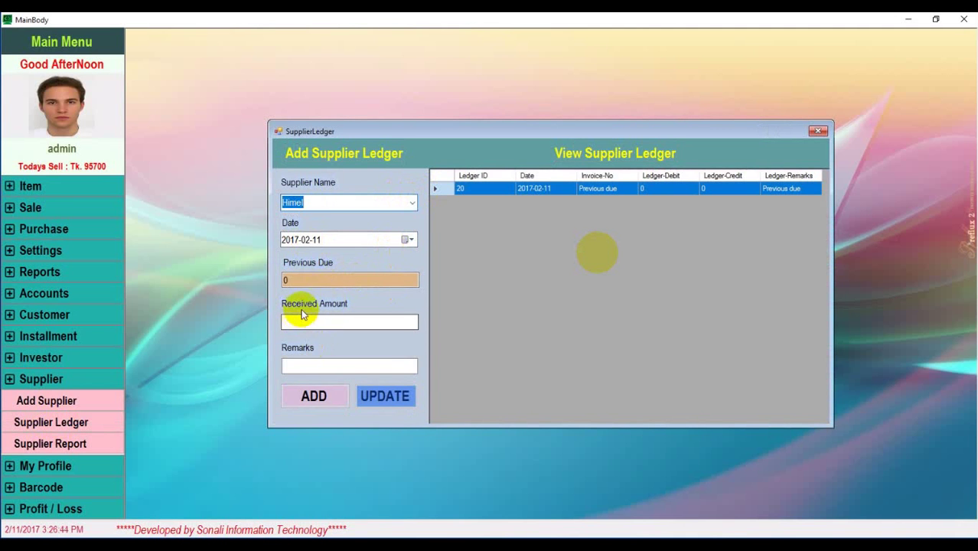
pyautogui.click(332, 321)
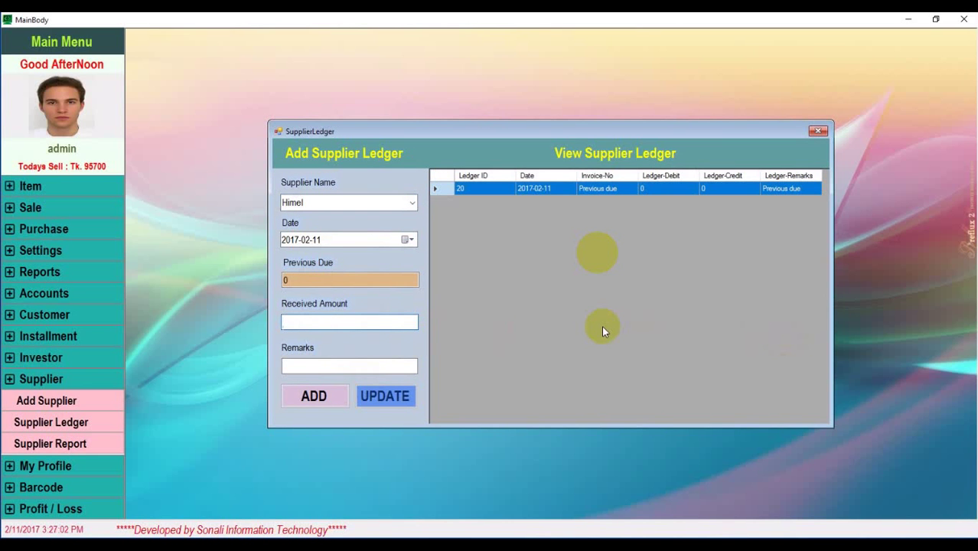
pyautogui.write('100000')
pyautogui.click(340, 365)
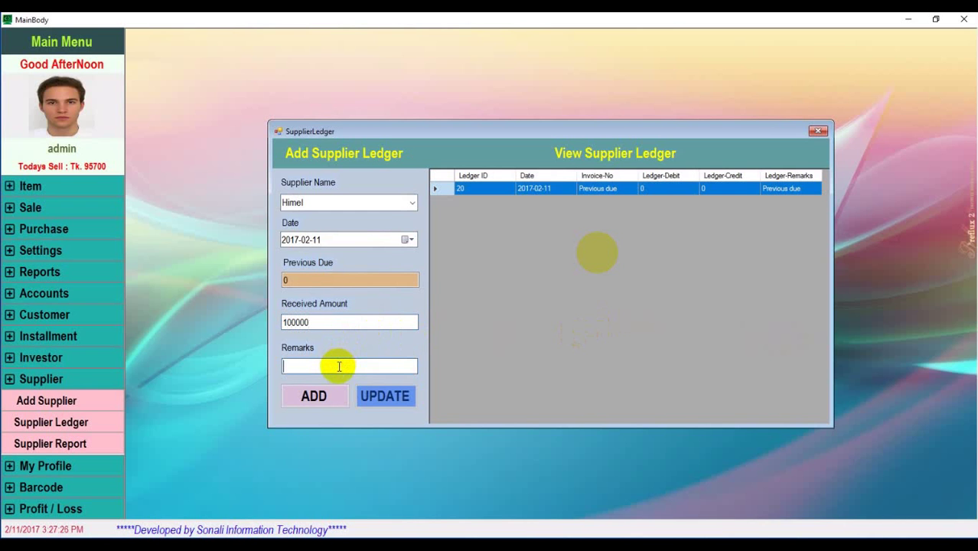
pyautogui.write('Buy Product')
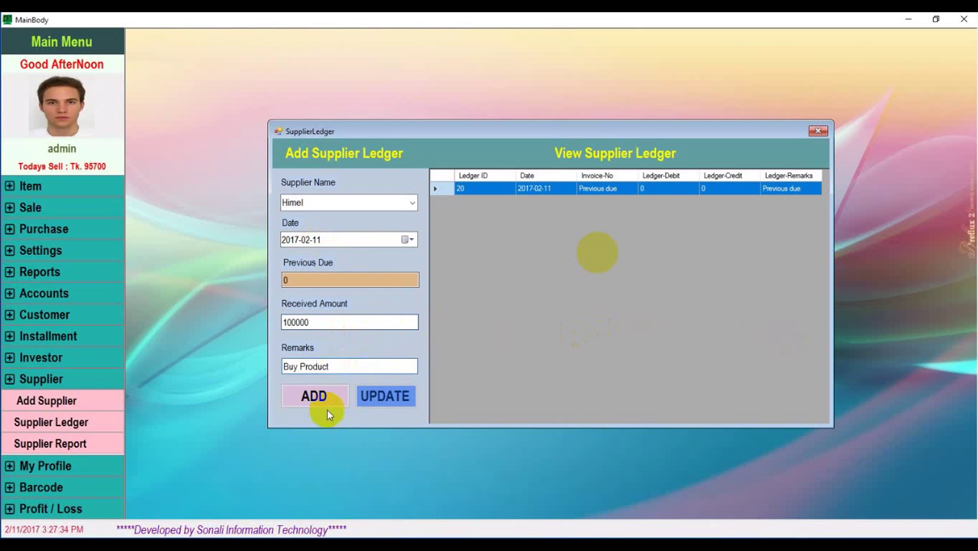
pyautogui.click(328, 399)
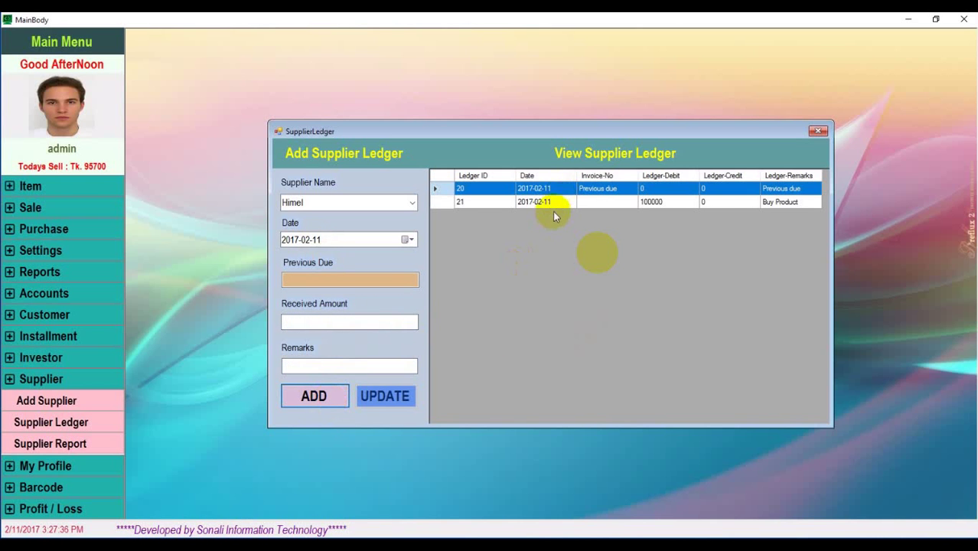
pyautogui.click(779, 202)
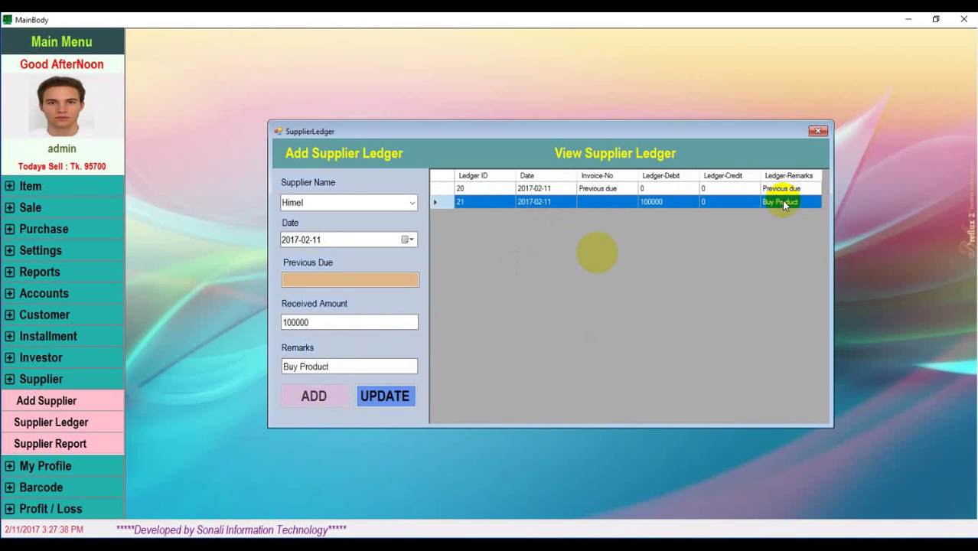
pyautogui.click(821, 133)
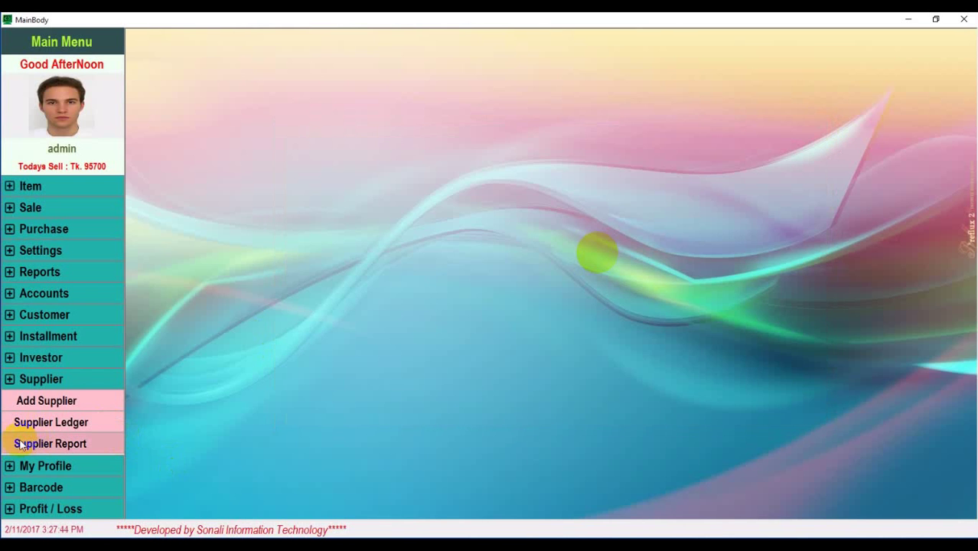
pyautogui.click(42, 444)
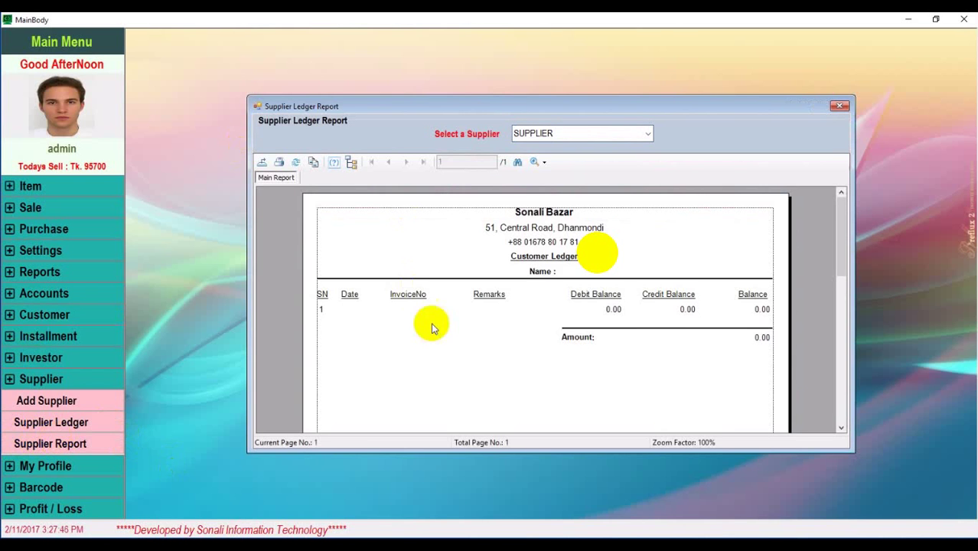
pyautogui.click(646, 133)
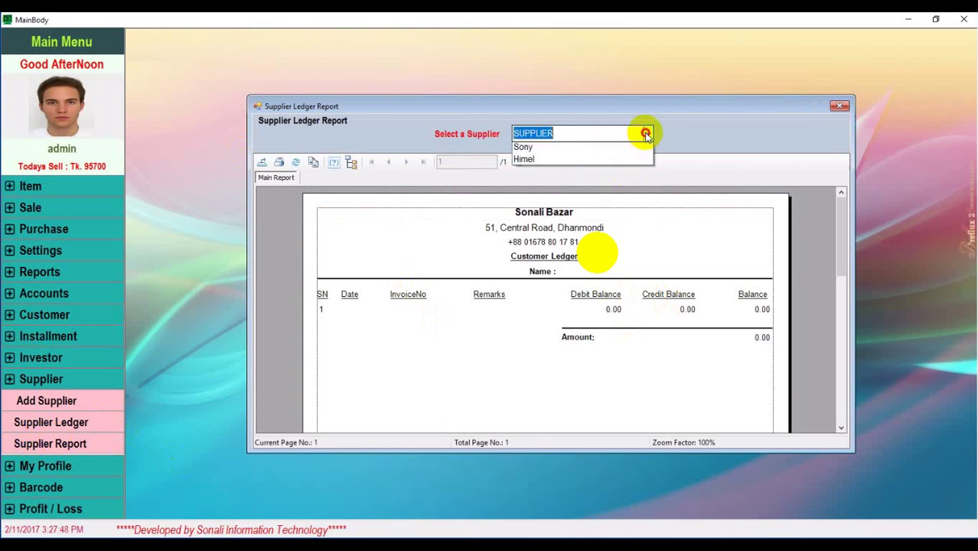
pyautogui.click(564, 200)
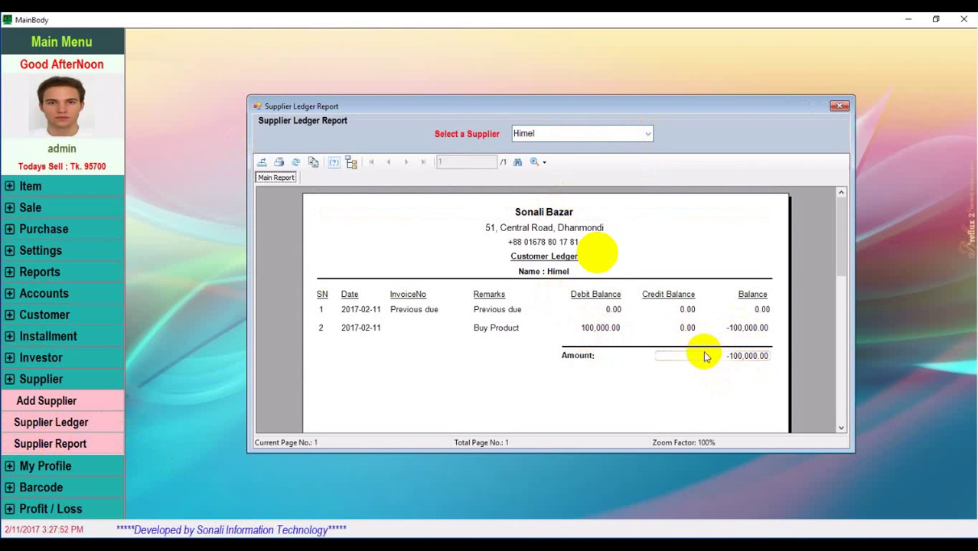
pyautogui.click(840, 107)
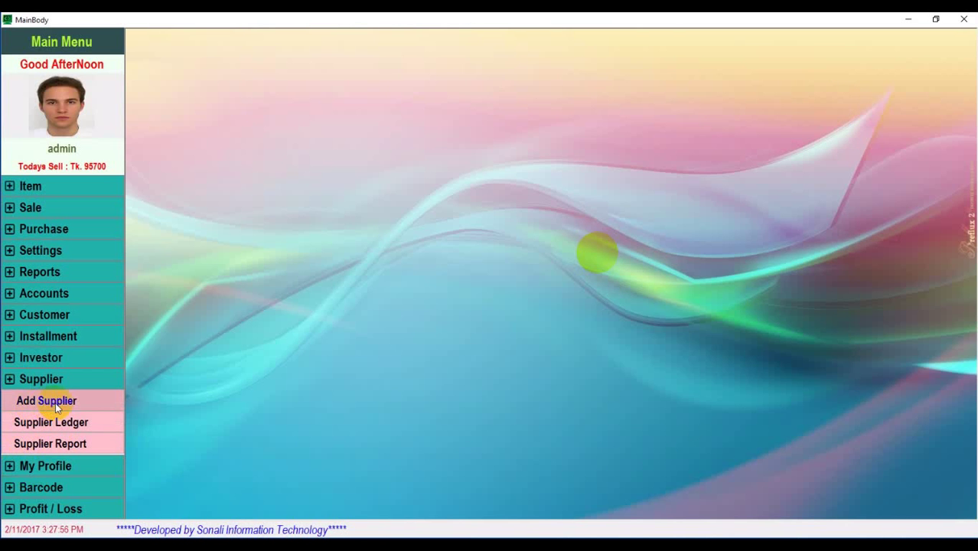
# Add supplier ledger entry 22: 50000 remarked 'Without buy product', then close the ledger
pyautogui.click(72, 423)
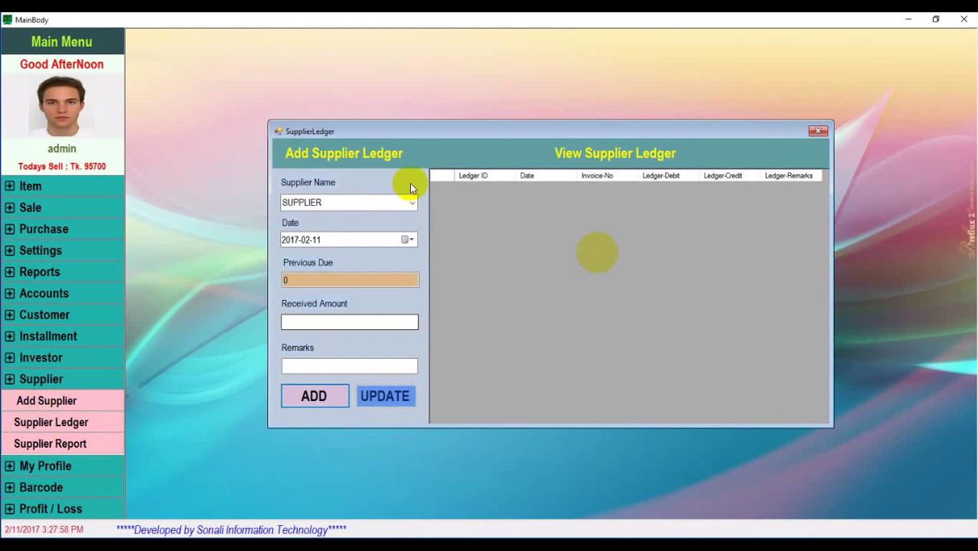
pyautogui.click(412, 202)
pyautogui.click(354, 266)
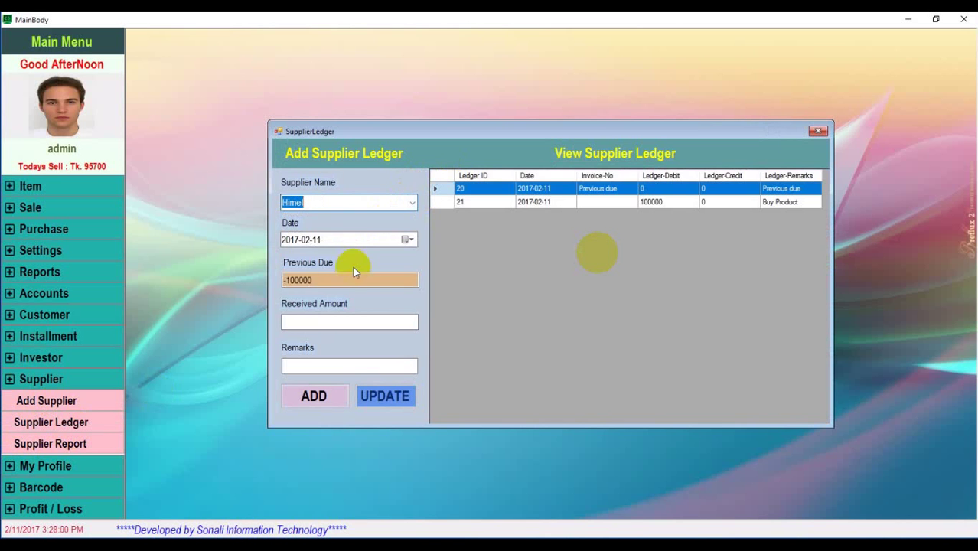
pyautogui.click(305, 322)
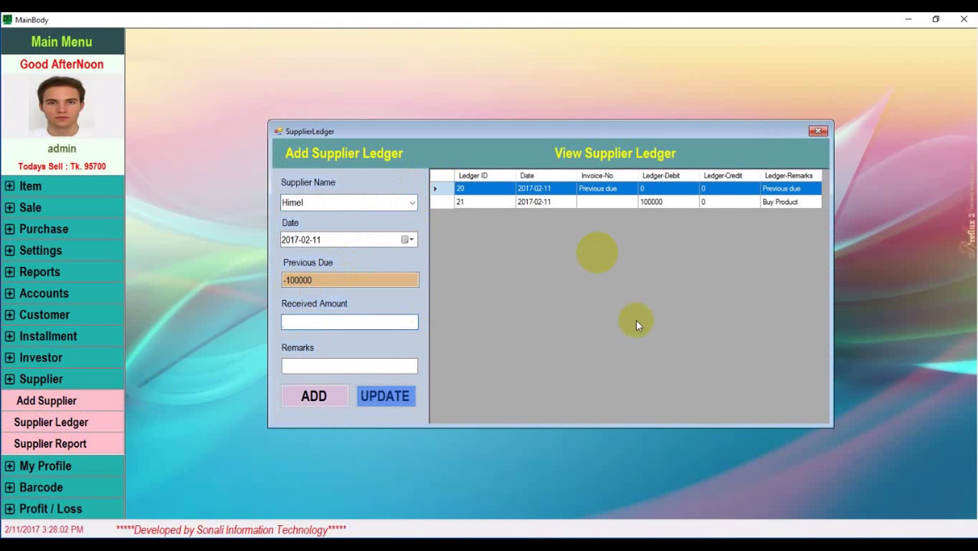
pyautogui.write('50000')
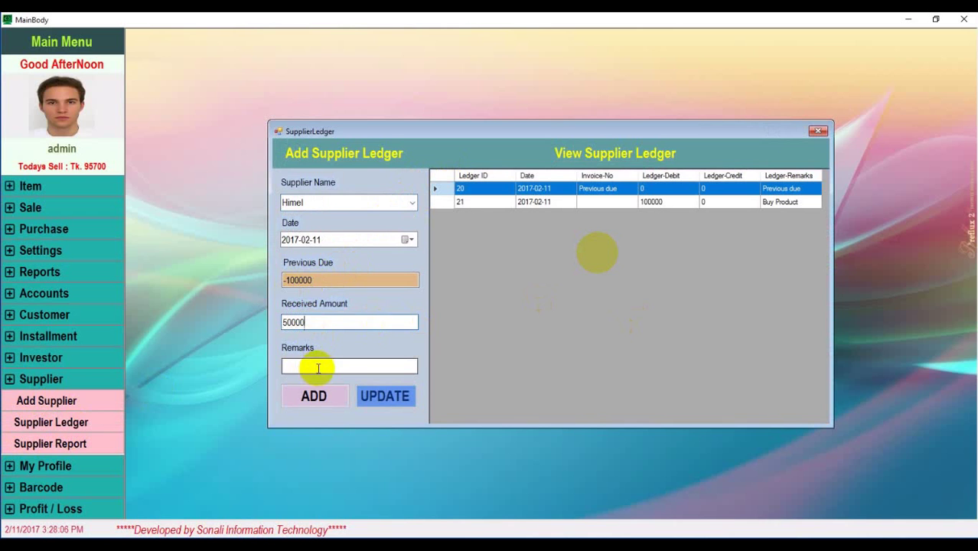
pyautogui.click(392, 364)
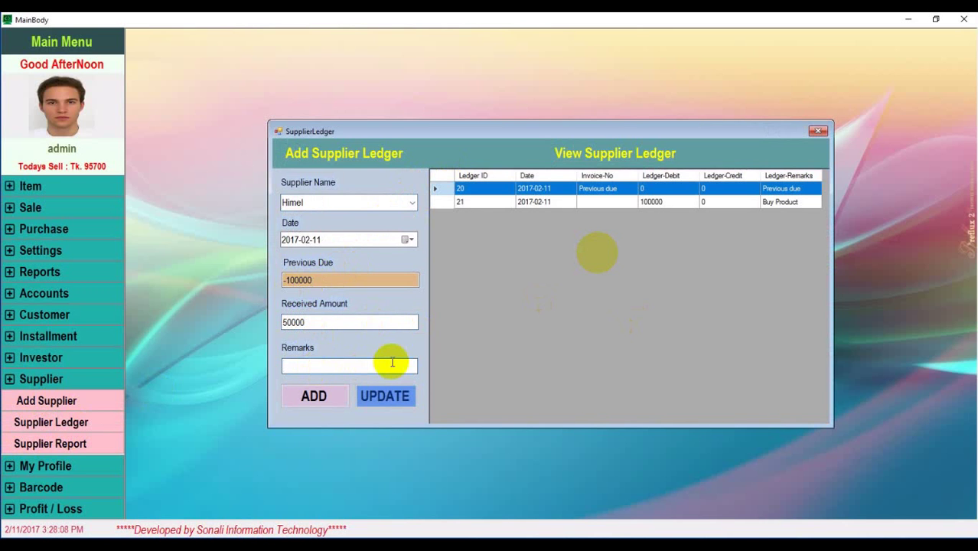
pyautogui.write('Without buy product')
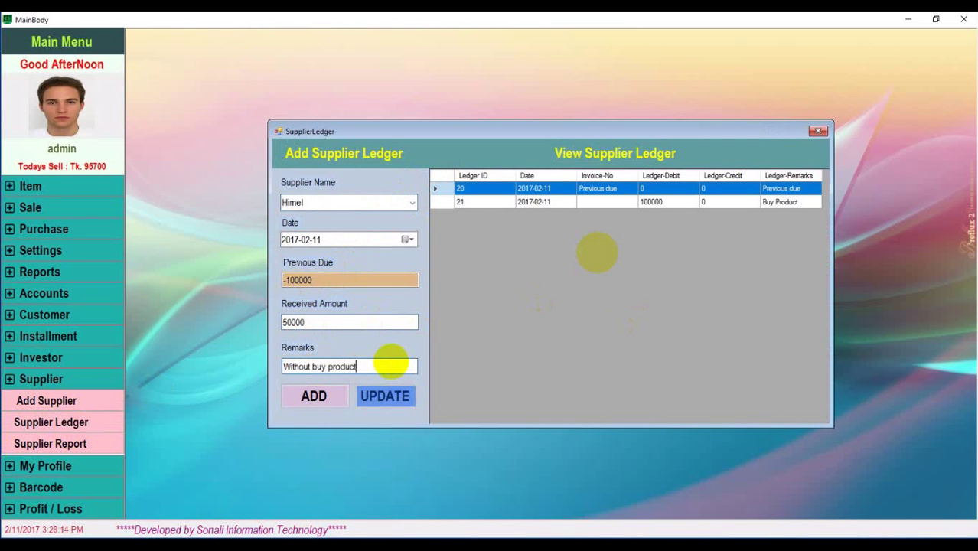
pyautogui.click(322, 398)
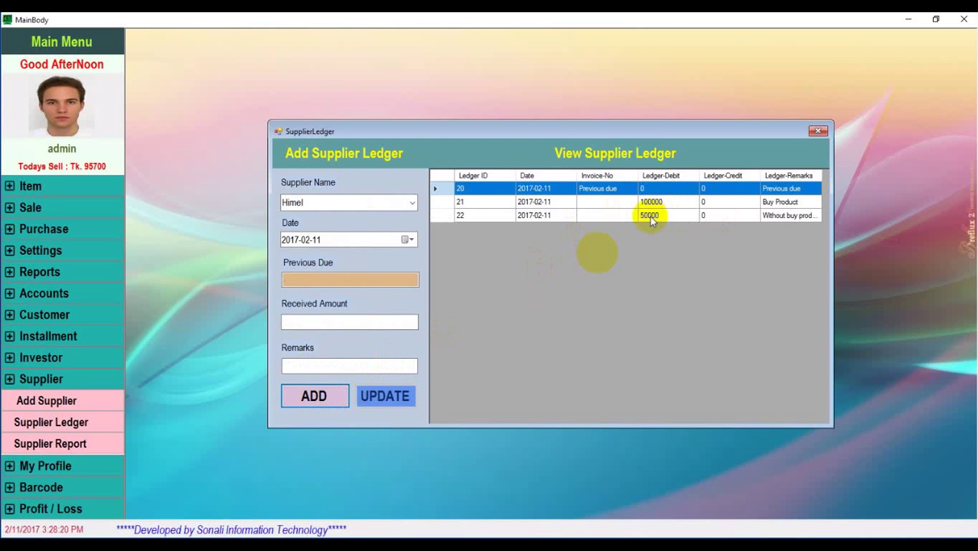
pyautogui.click(818, 131)
pyautogui.click(47, 404)
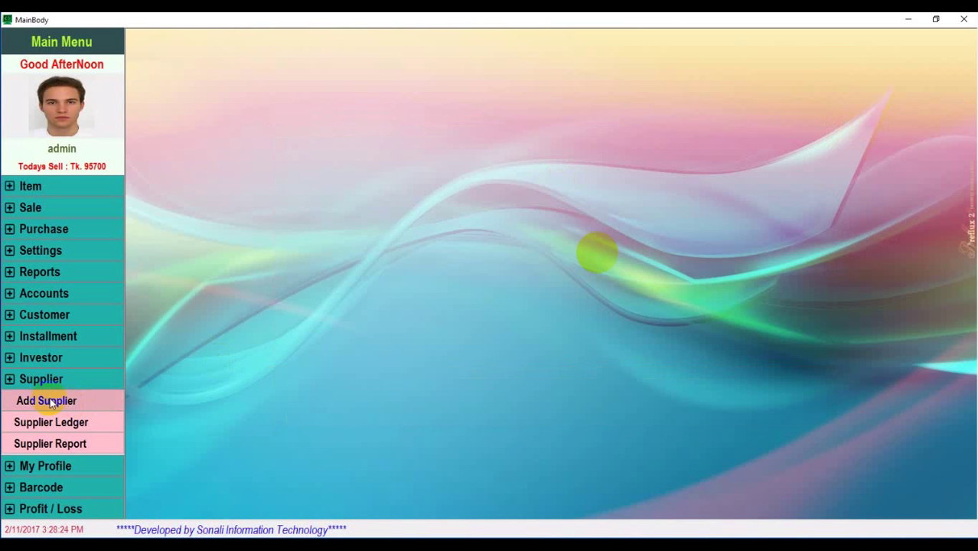
pyautogui.click(59, 446)
pyautogui.click(634, 134)
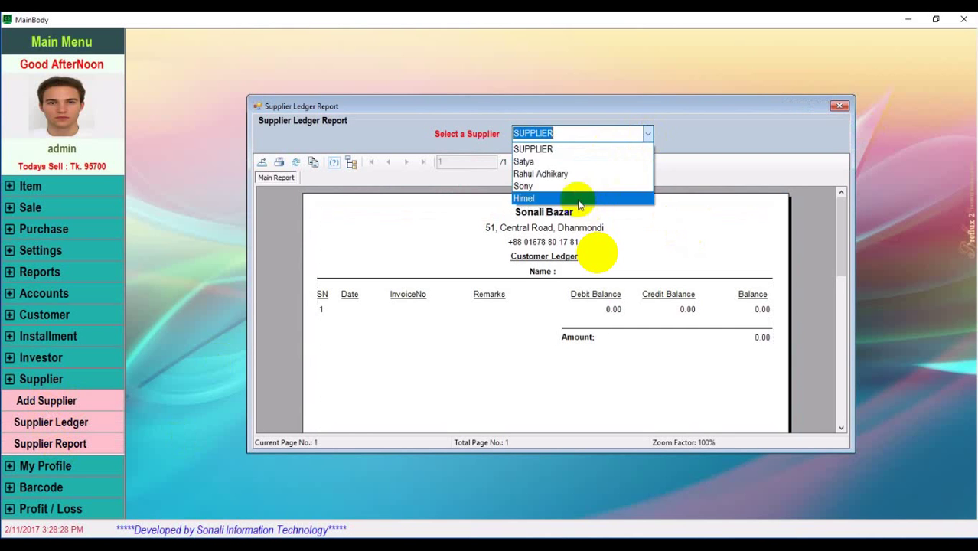
pyautogui.click(574, 199)
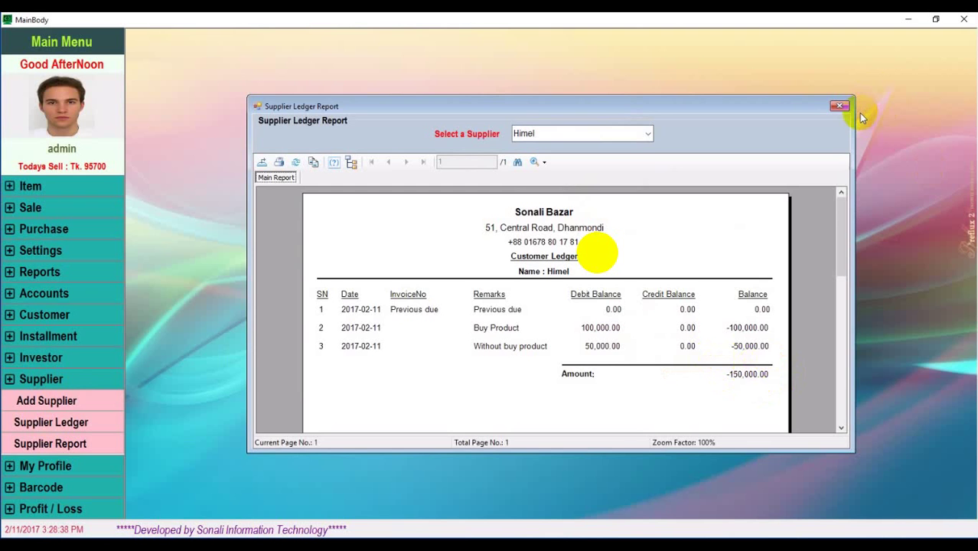
pyautogui.click(839, 105)
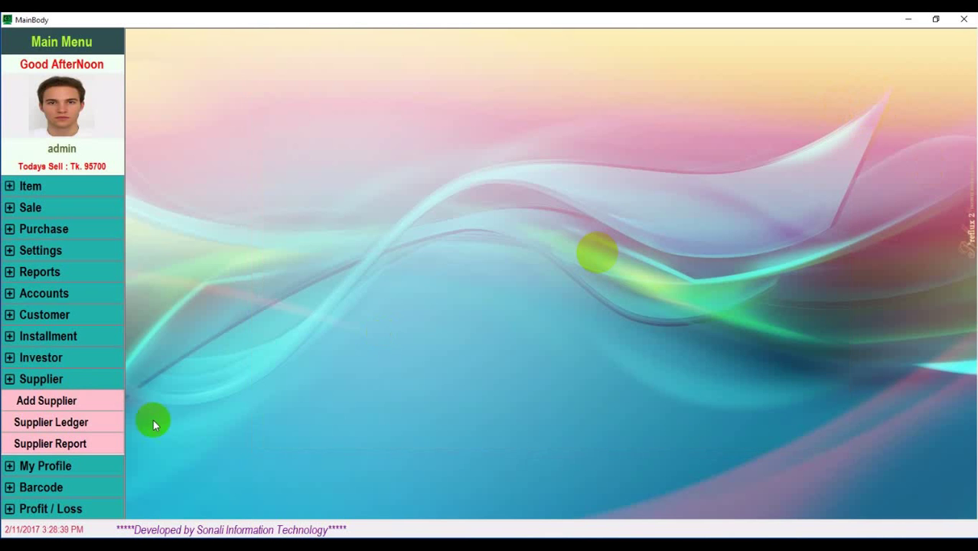
# Check the supplier's ledger with its -150000 previous due, then close it and collapse Supplier
pyautogui.click(59, 422)
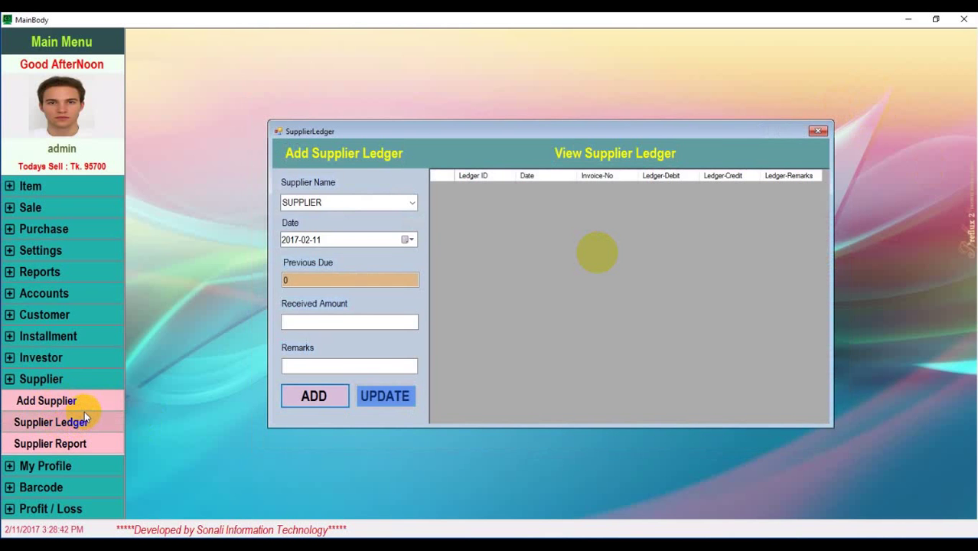
pyautogui.click(413, 203)
pyautogui.click(366, 264)
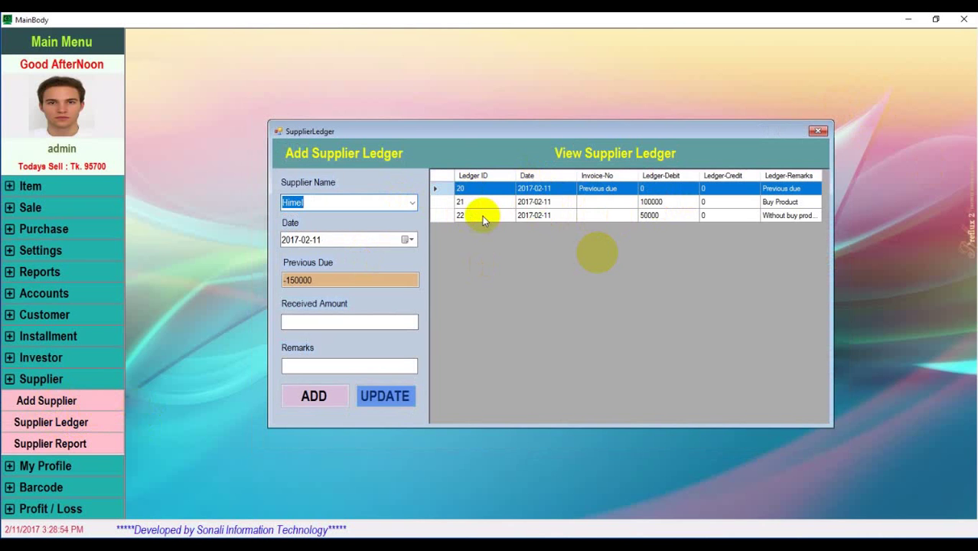
pyautogui.click(817, 132)
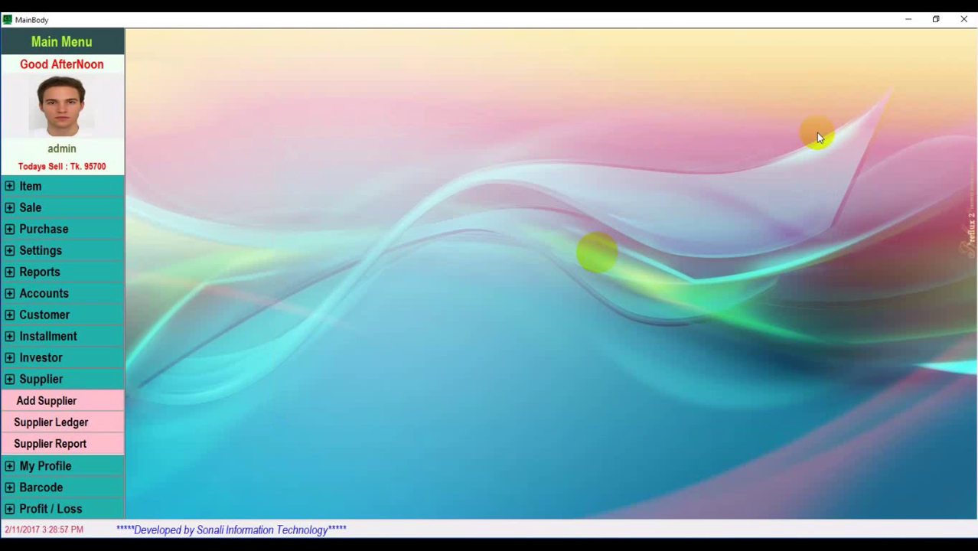
pyautogui.click(97, 379)
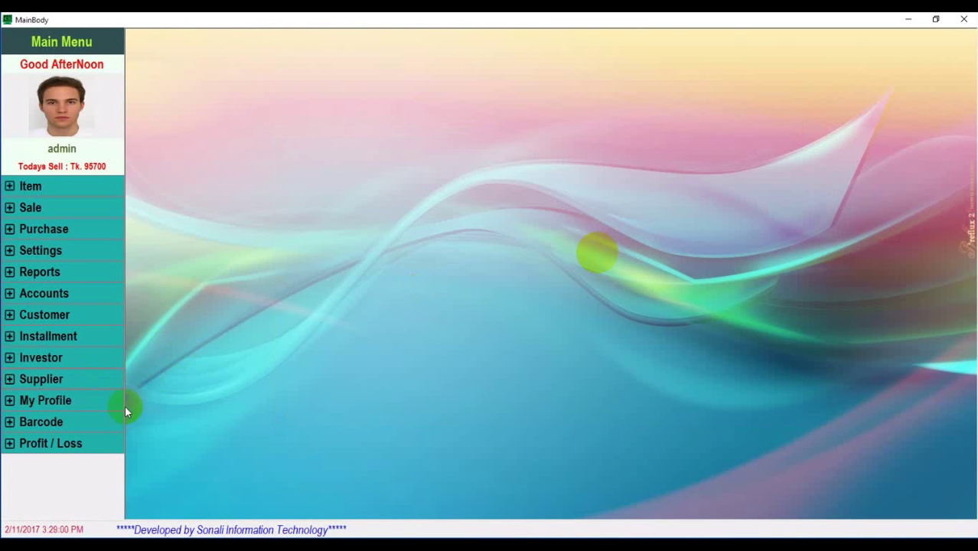
# Replace the profile photo with the chosen JPG image, then show the general information form
pyautogui.click(60, 403)
pyautogui.click(55, 423)
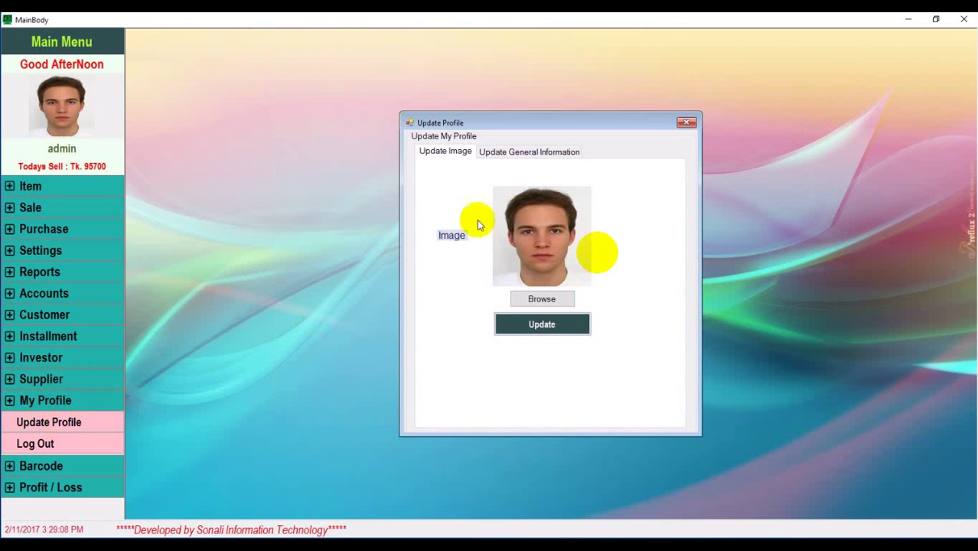
pyautogui.click(541, 298)
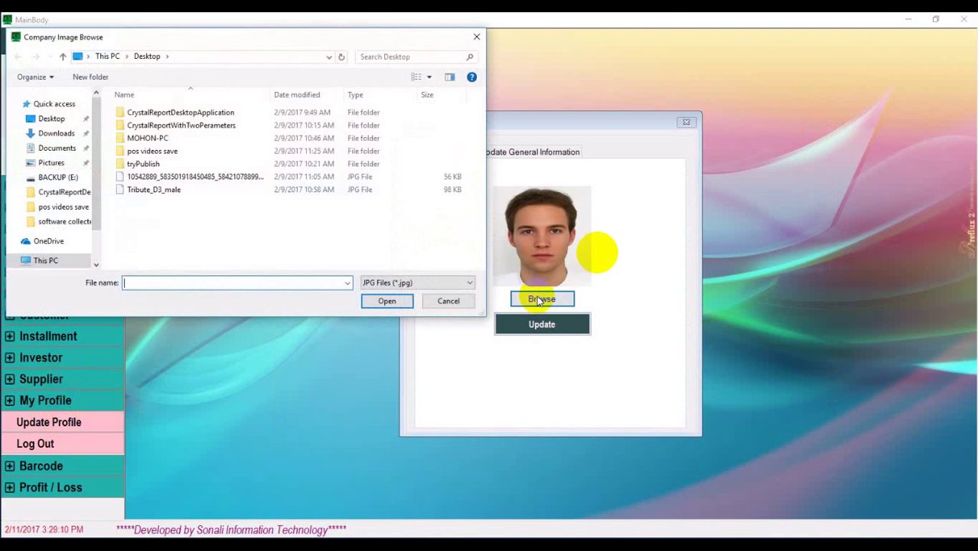
pyautogui.doubleClick(234, 176)
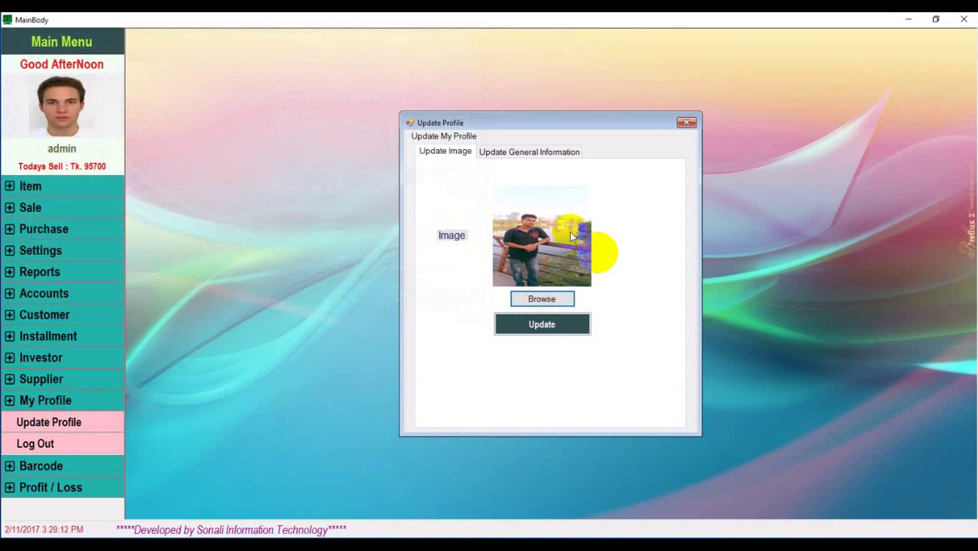
pyautogui.click(563, 328)
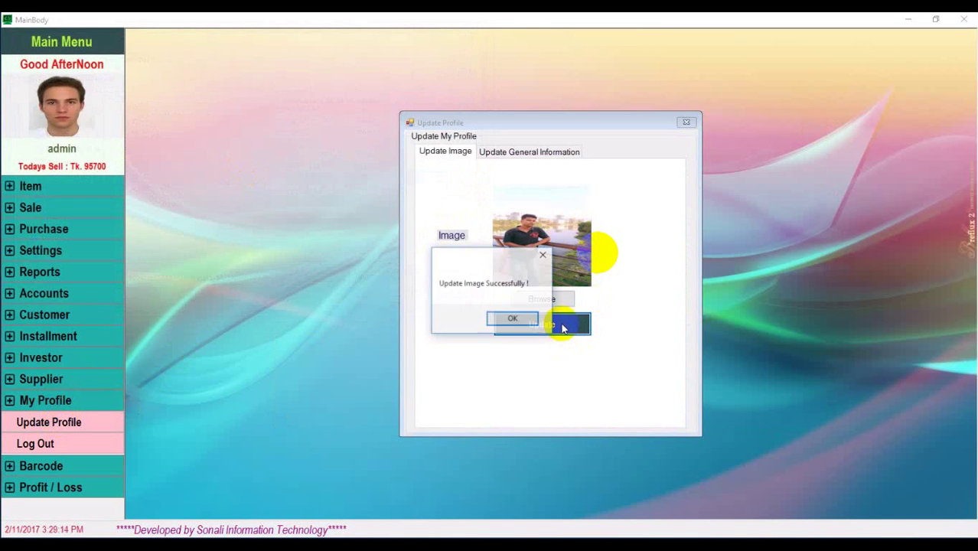
pyautogui.click(512, 318)
pyautogui.click(514, 153)
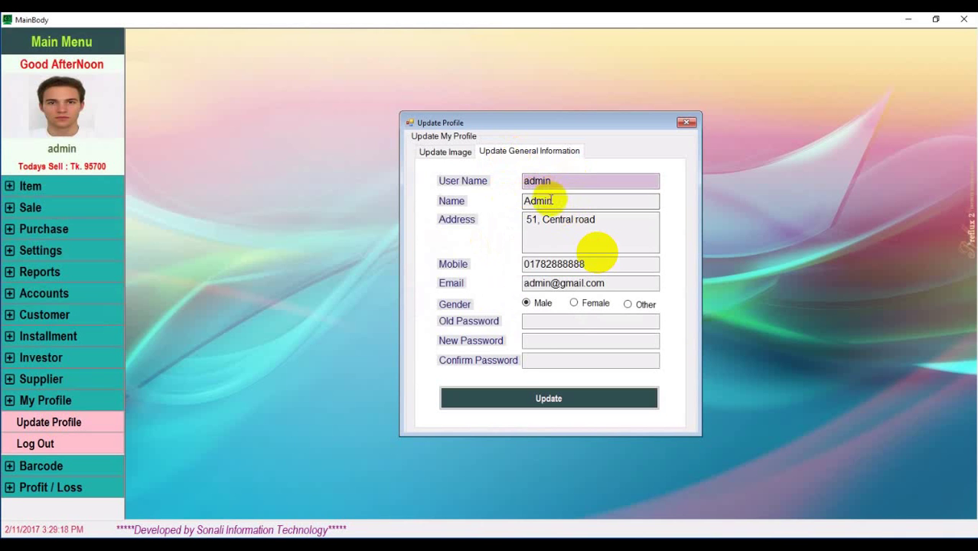
# Attempt a profile info update, dismiss the 'Old Password is not Empty' warning, and close the window
pyautogui.click(570, 221)
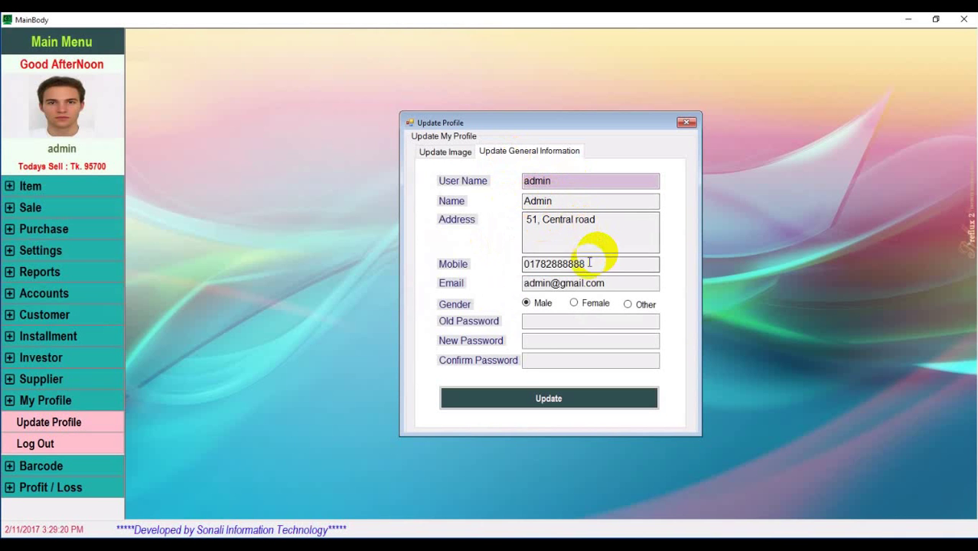
pyautogui.moveTo(604, 264); pyautogui.dragTo(509, 265)
pyautogui.click(620, 285)
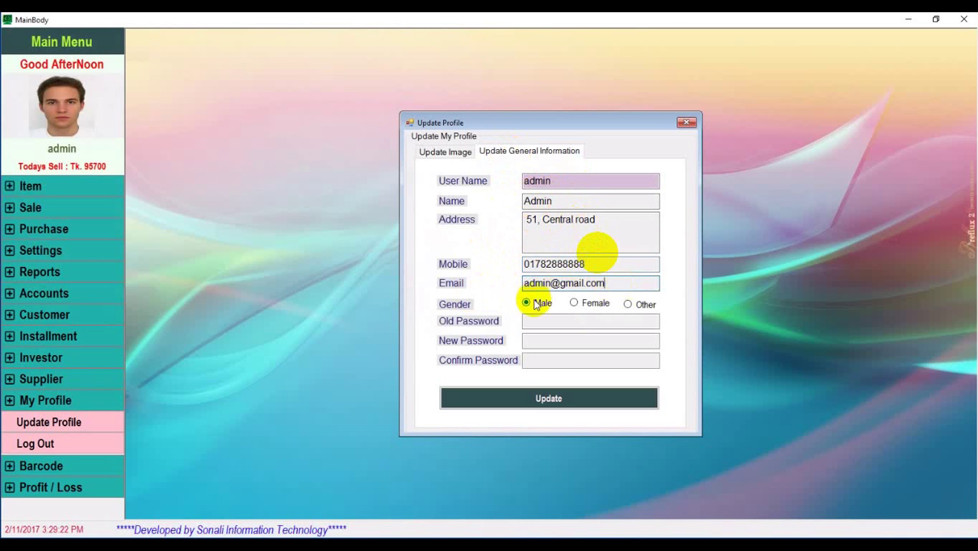
pyautogui.click(546, 322)
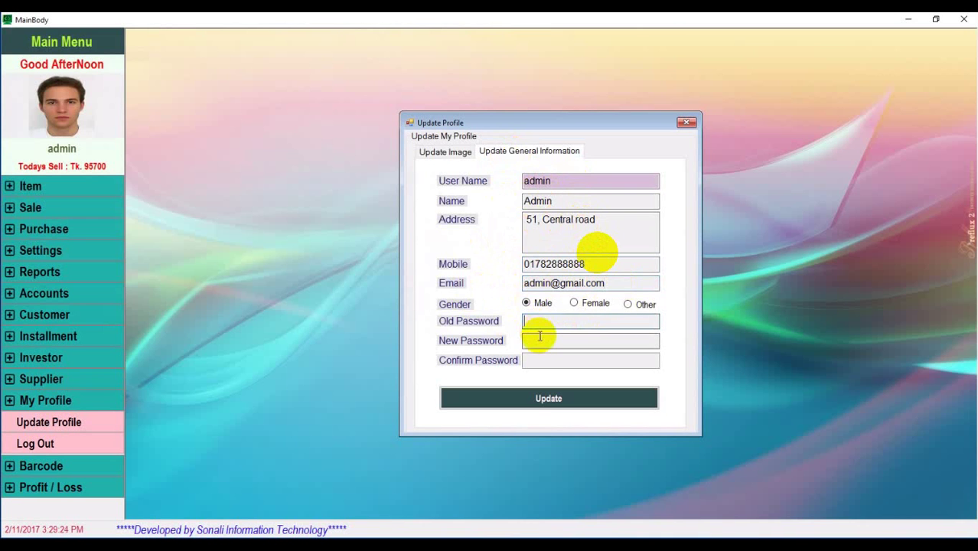
pyautogui.click(532, 359)
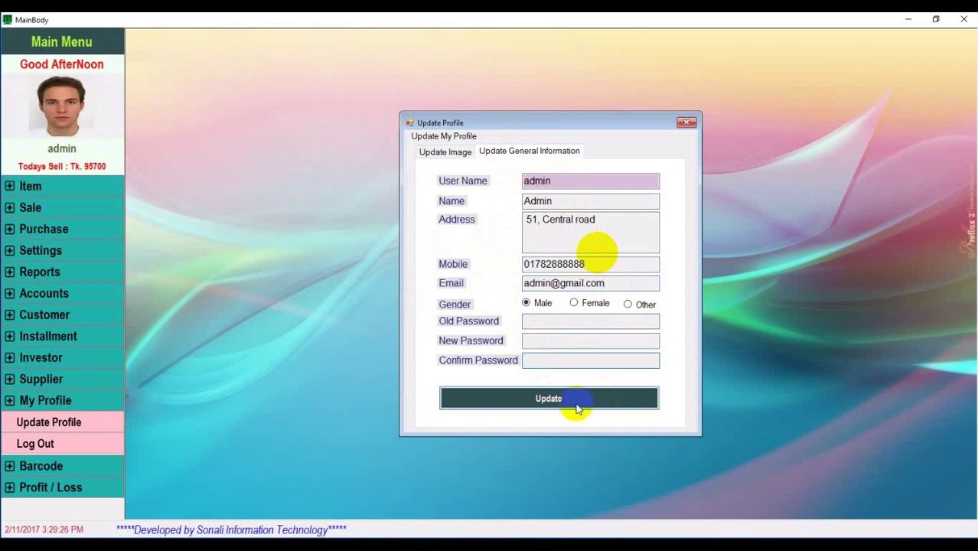
pyautogui.click(602, 407)
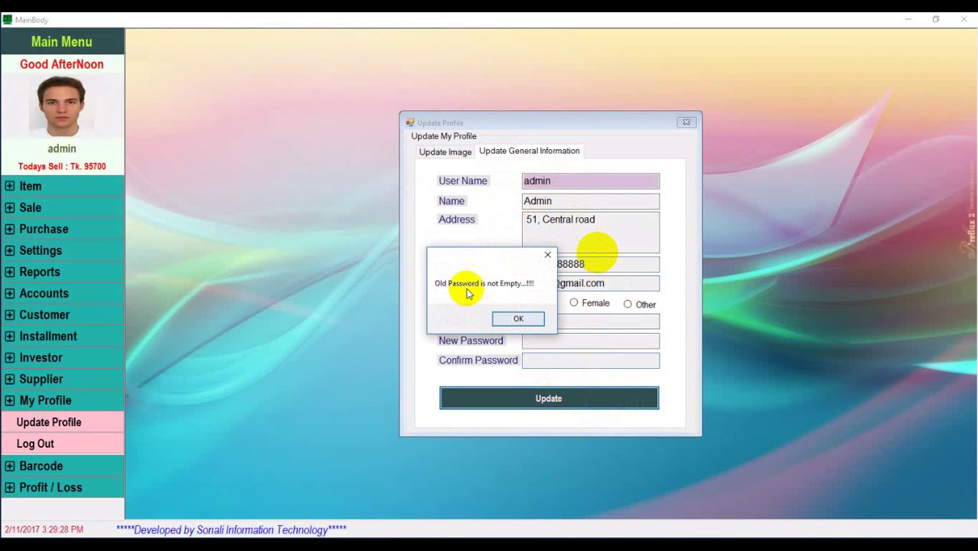
pyautogui.click(527, 318)
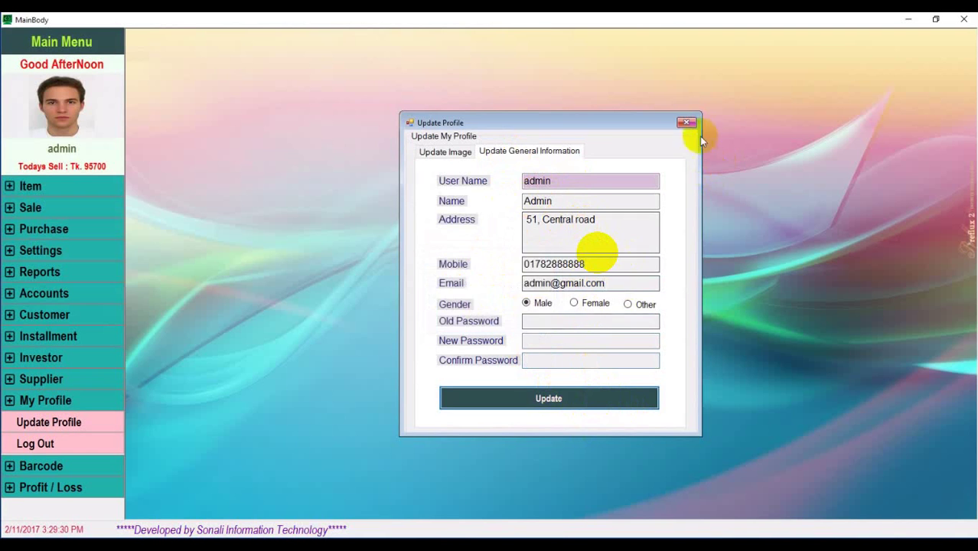
pyautogui.click(686, 123)
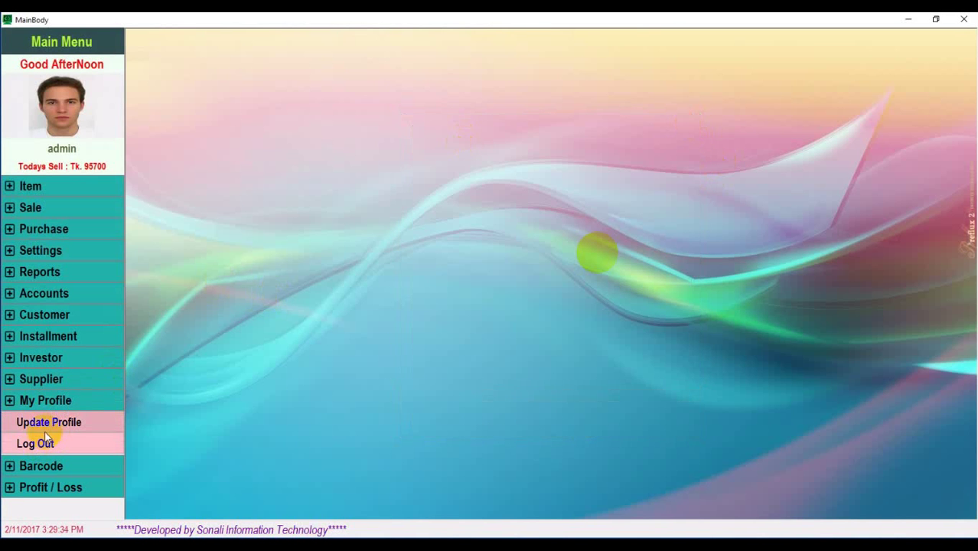
# Preview barcode labels for product P0001 with Number of Copy set to 5
pyautogui.click(75, 467)
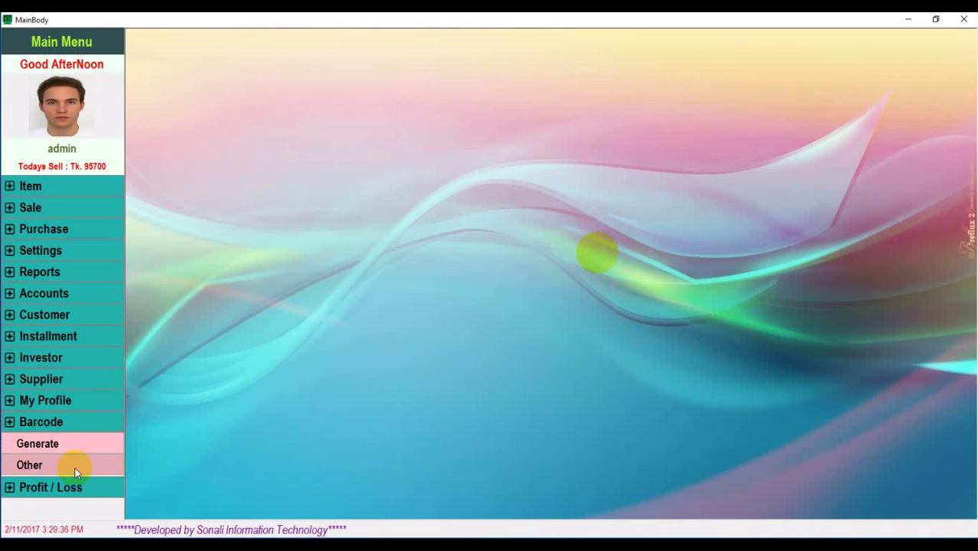
pyautogui.click(55, 450)
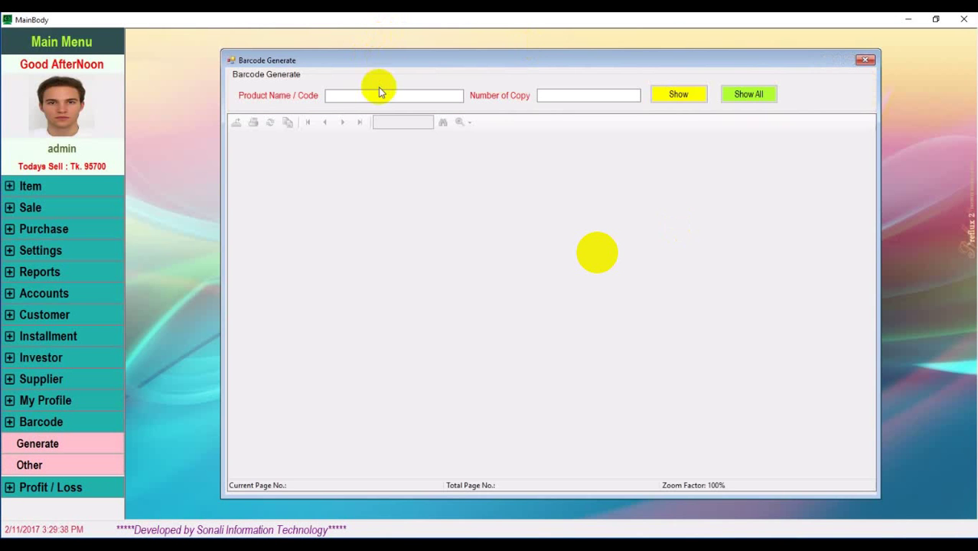
pyautogui.write('p00')
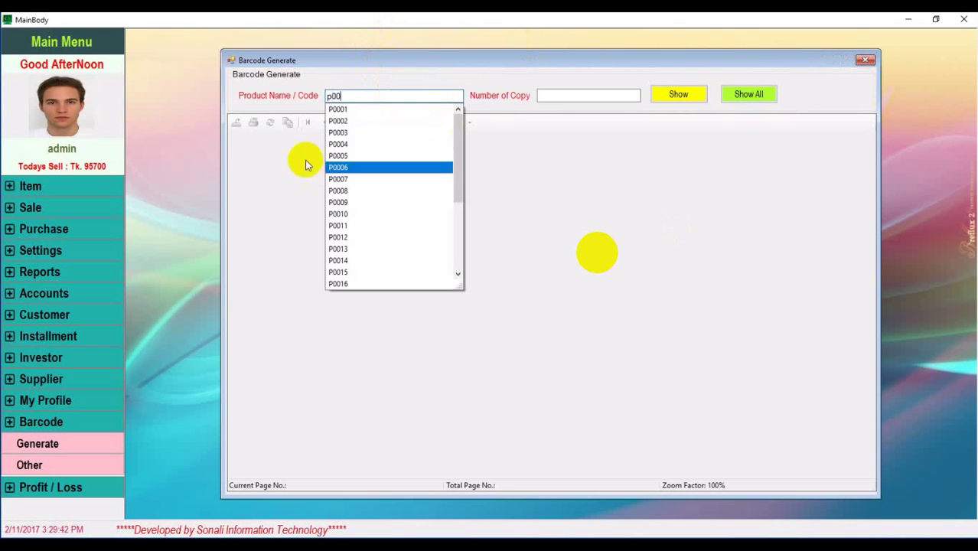
pyautogui.click(354, 115)
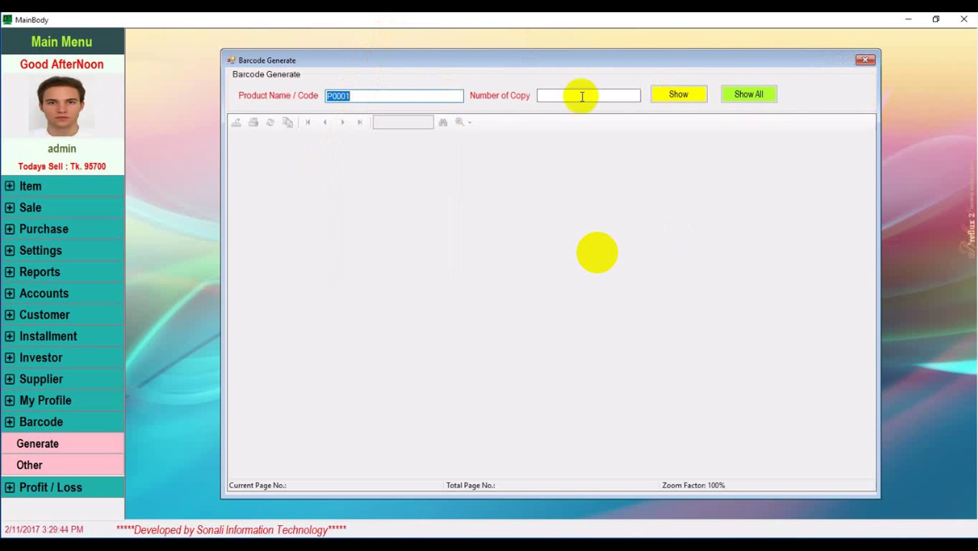
pyautogui.click(563, 96)
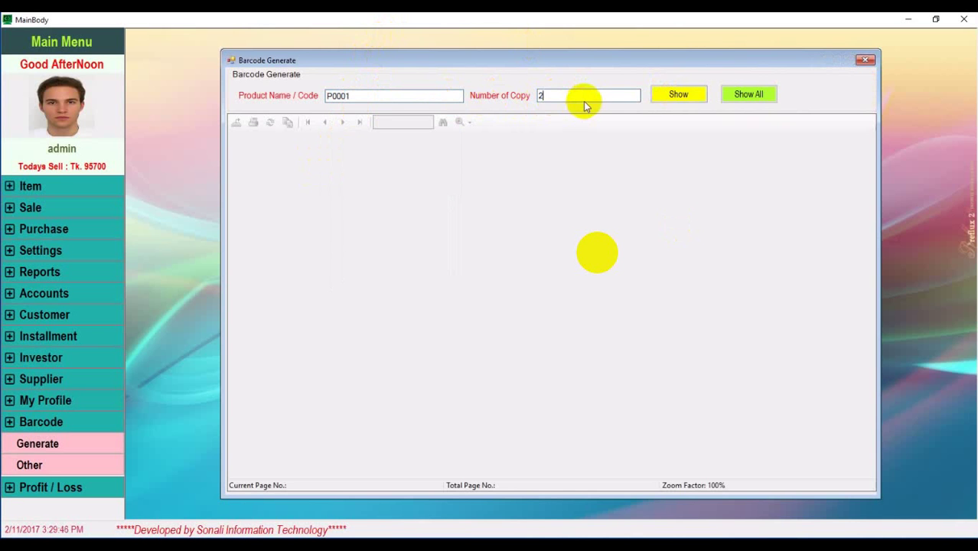
pyautogui.click(684, 95)
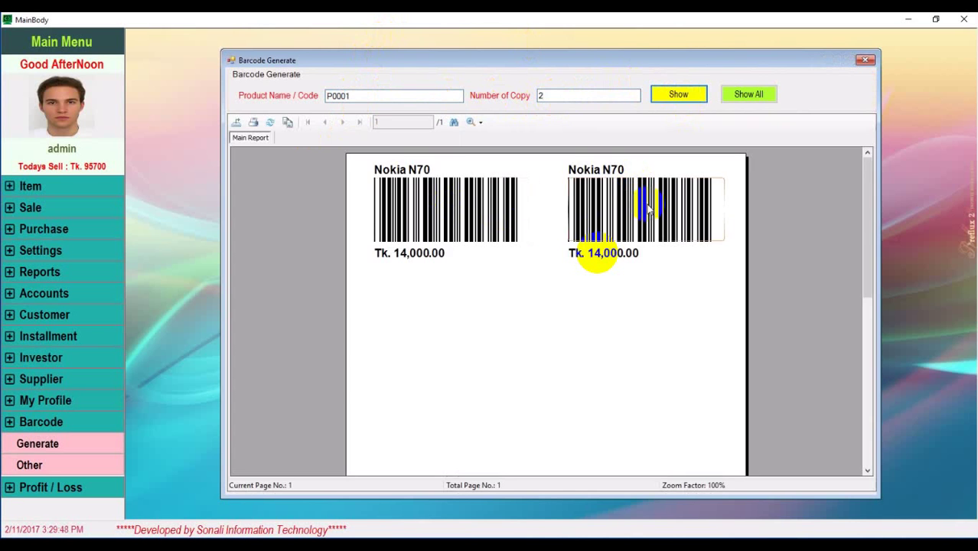
pyautogui.doubleClick(569, 96)
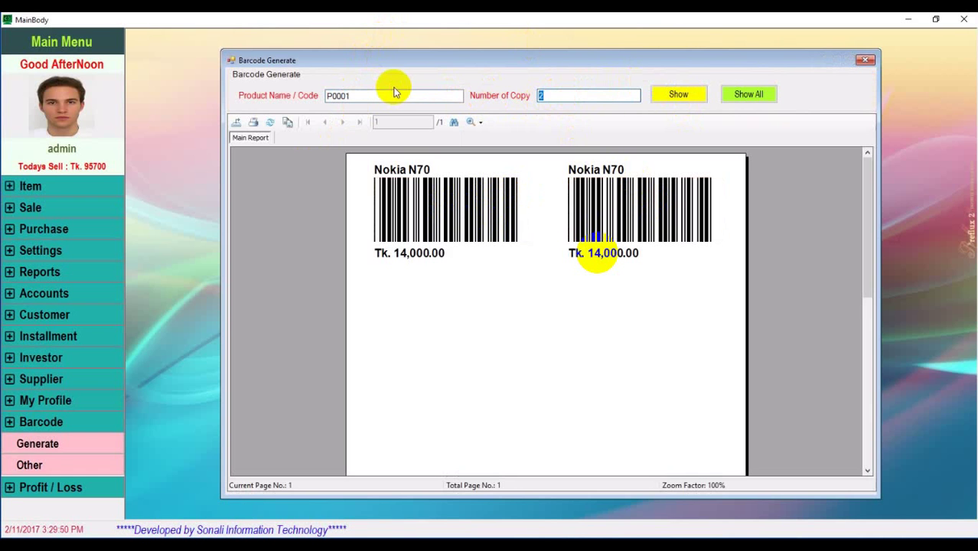
pyautogui.write('5')
pyautogui.click(668, 95)
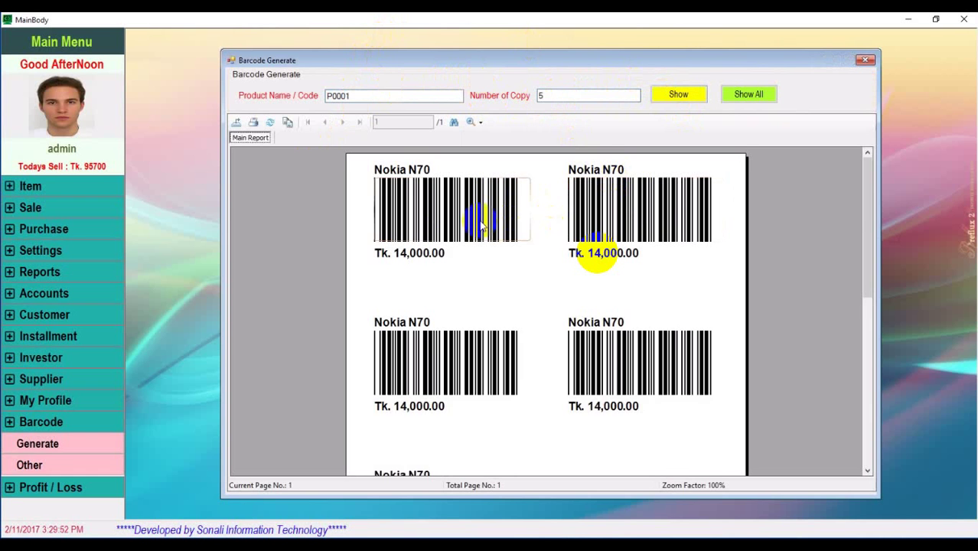
# Try Show All labels, return to the five Nokia N70 labels, then close Barcode Generate
pyautogui.scroll(-3, 692, 367)
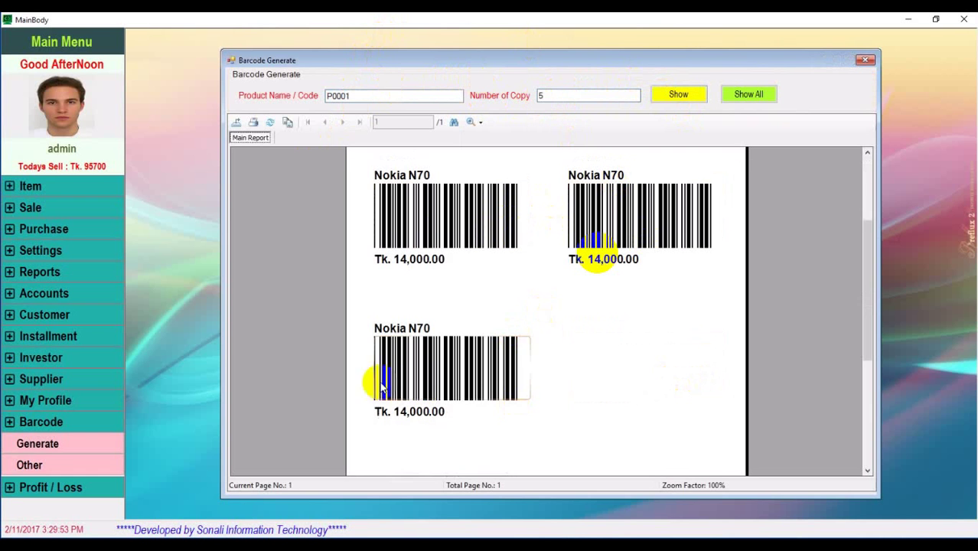
pyautogui.click(728, 103)
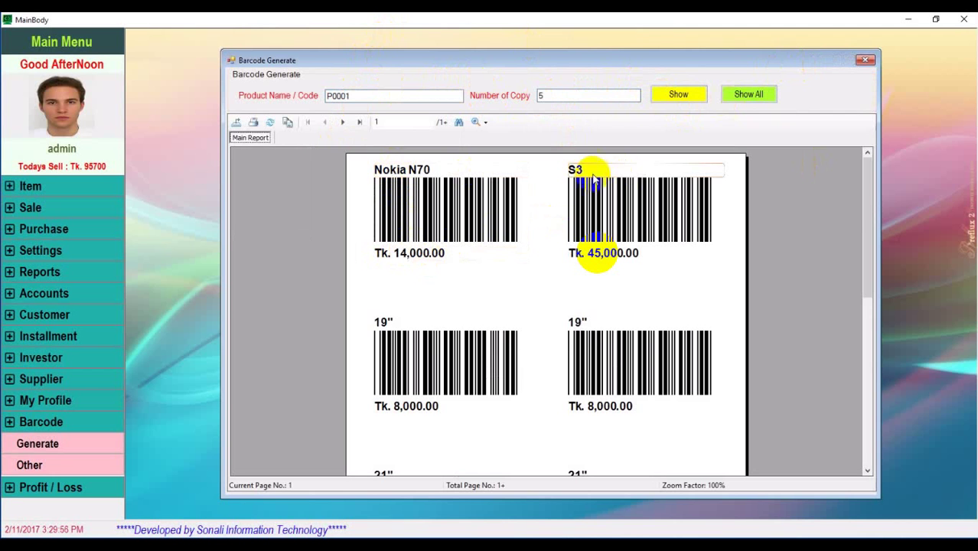
pyautogui.scroll(-3, 612, 314)
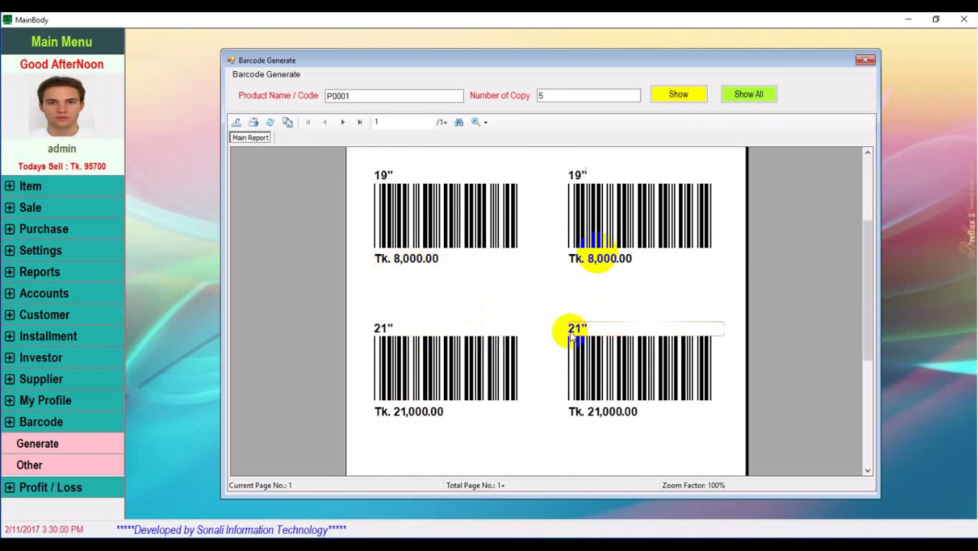
pyautogui.scroll(-5, 684, 367)
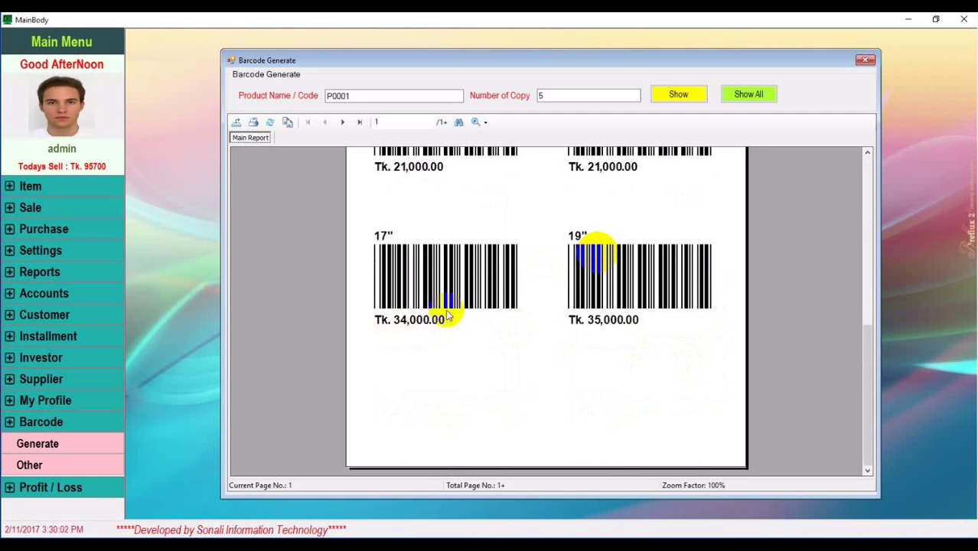
pyautogui.scroll(10, 673, 219)
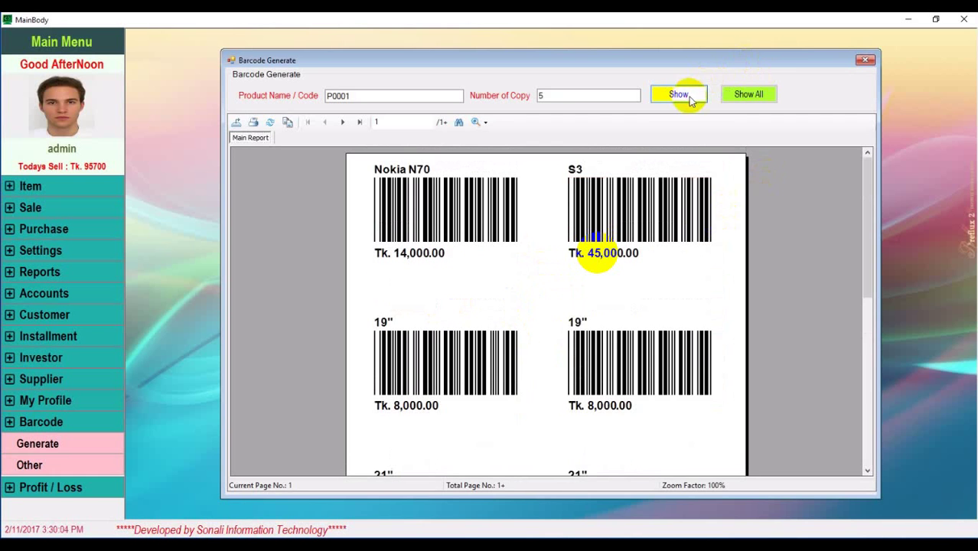
pyautogui.click(691, 98)
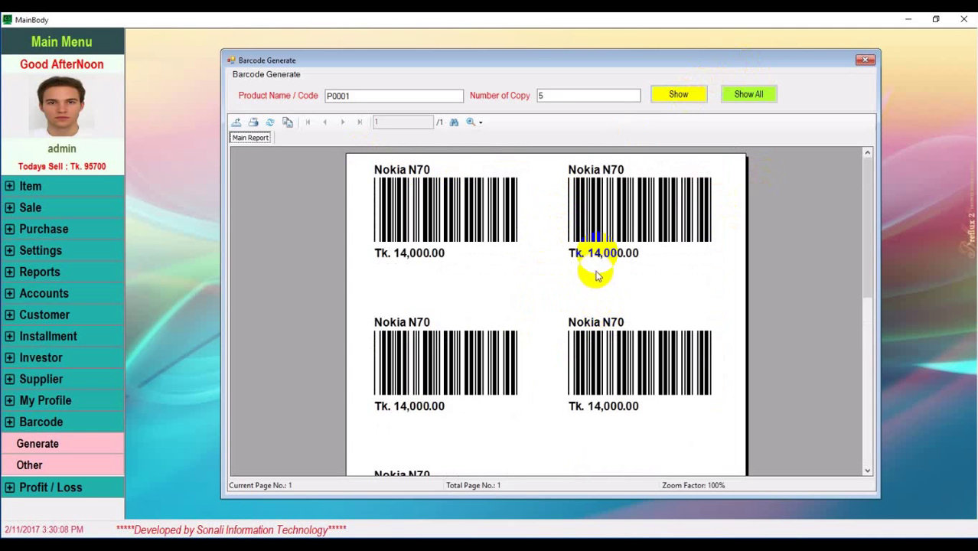
pyautogui.click(867, 60)
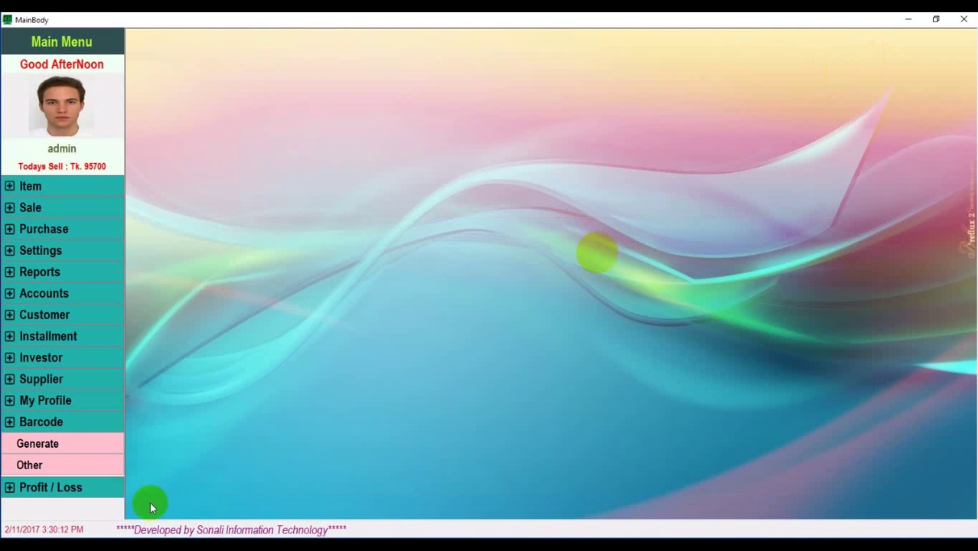
# Run the Profit Analysis report for 2017-01-01 through 2017-01-31
pyautogui.click(75, 489)
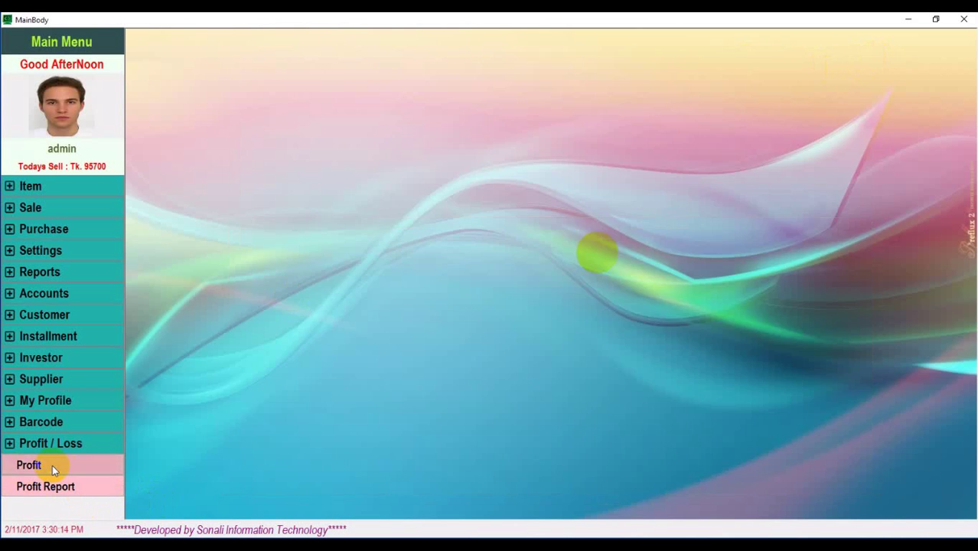
pyautogui.click(52, 465)
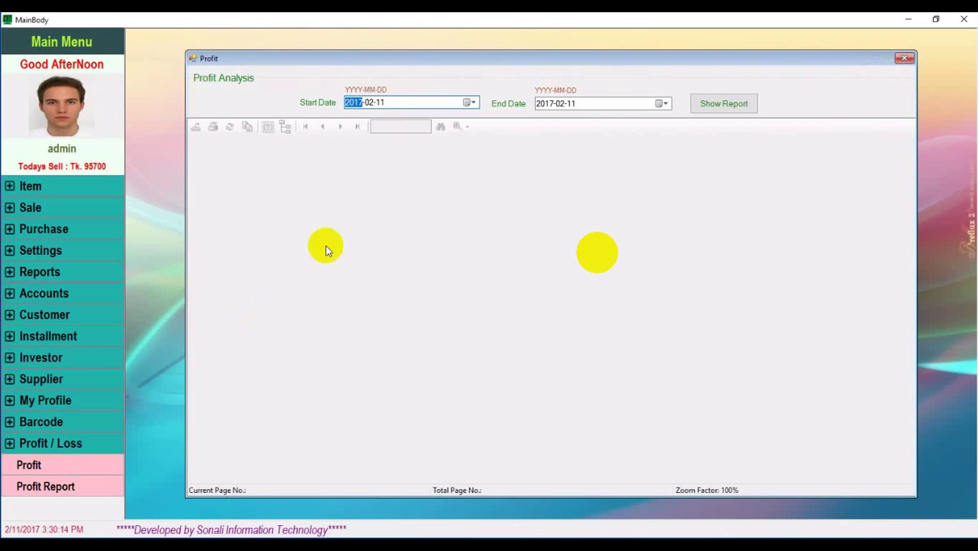
pyautogui.click(476, 103)
pyautogui.click(350, 119)
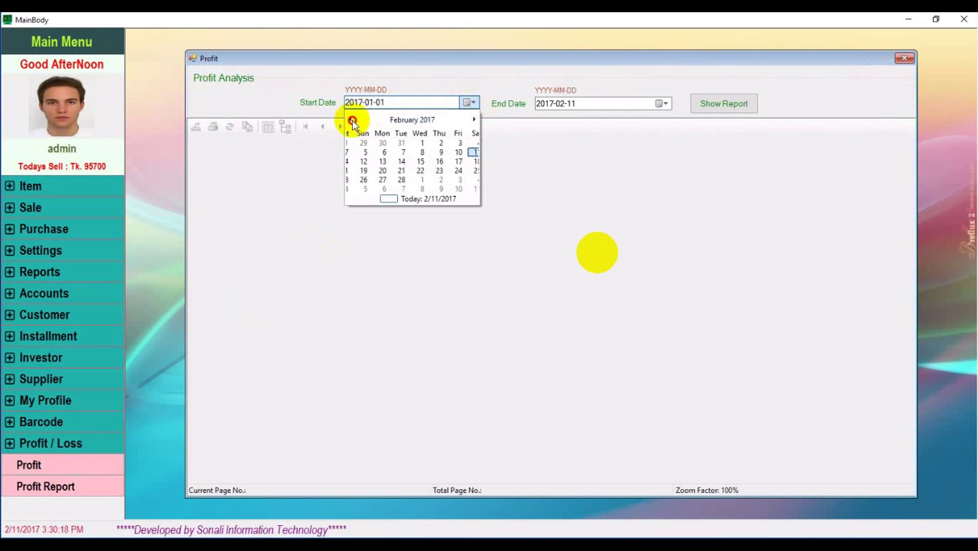
pyautogui.click(357, 151)
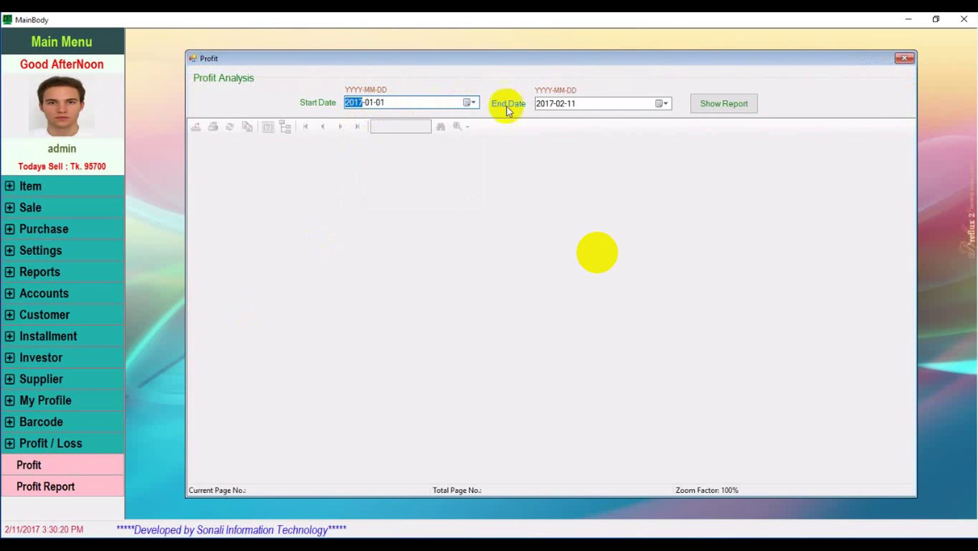
pyautogui.click(665, 104)
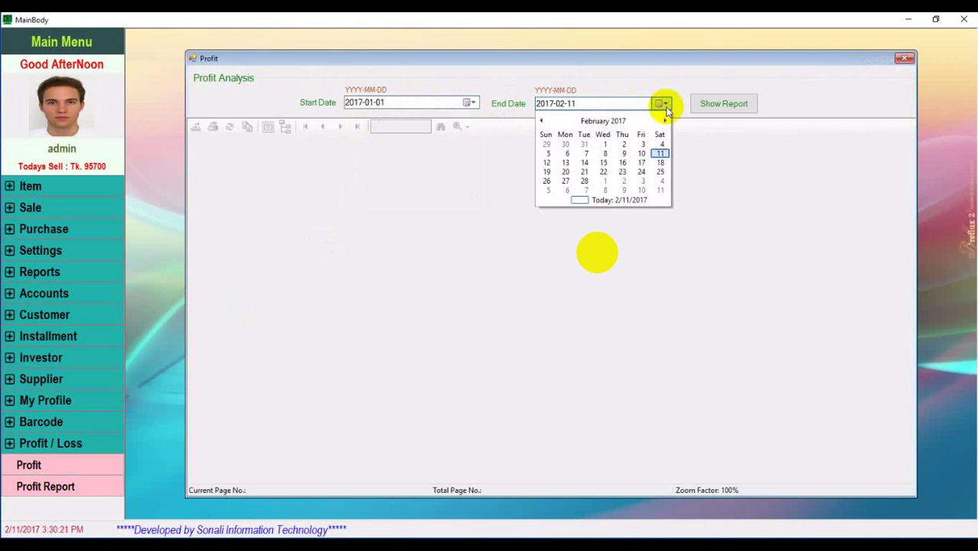
pyautogui.click(542, 121)
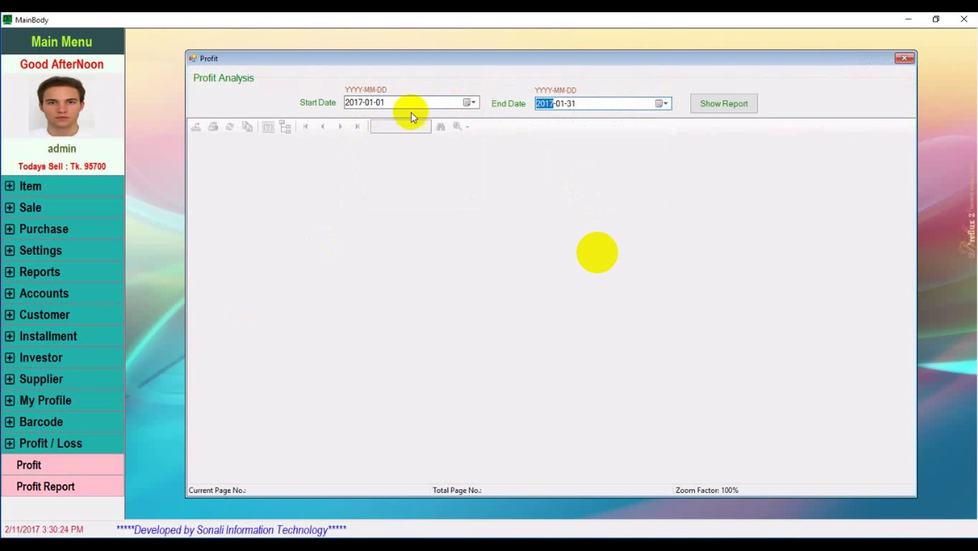
pyautogui.click(732, 106)
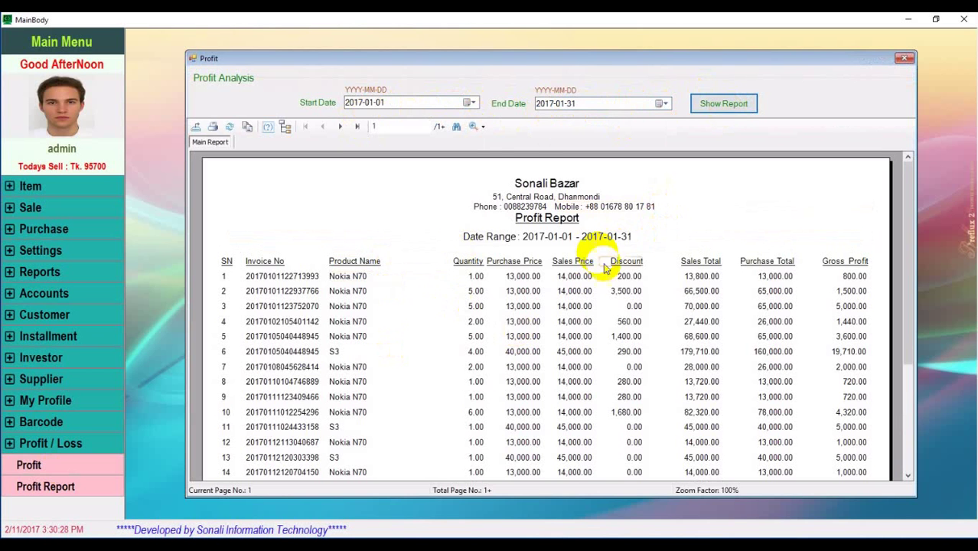
# Page through the January profit report to its Tk. 216,030.00 net profit, then close it
pyautogui.scroll(-2, 566, 379)
pyautogui.scroll(-3, 595, 375)
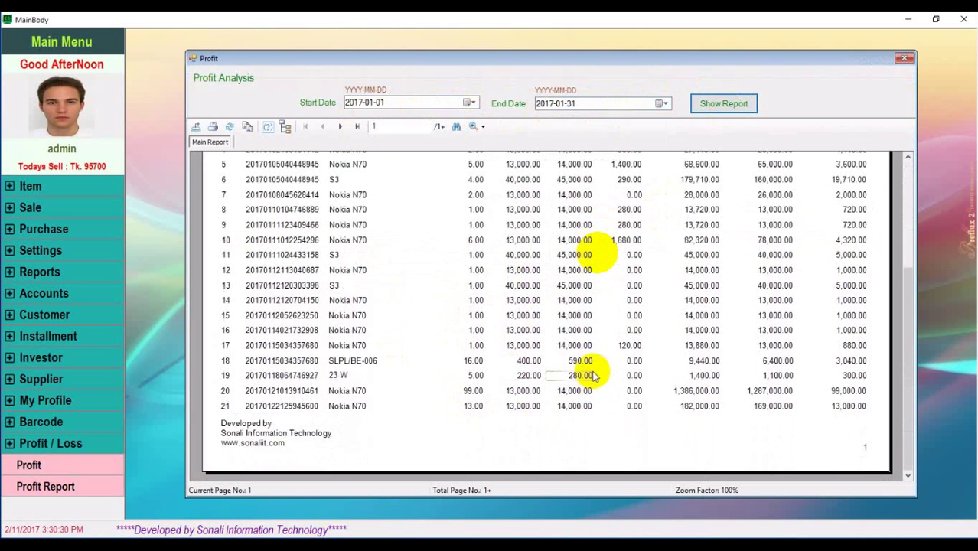
pyautogui.click(342, 127)
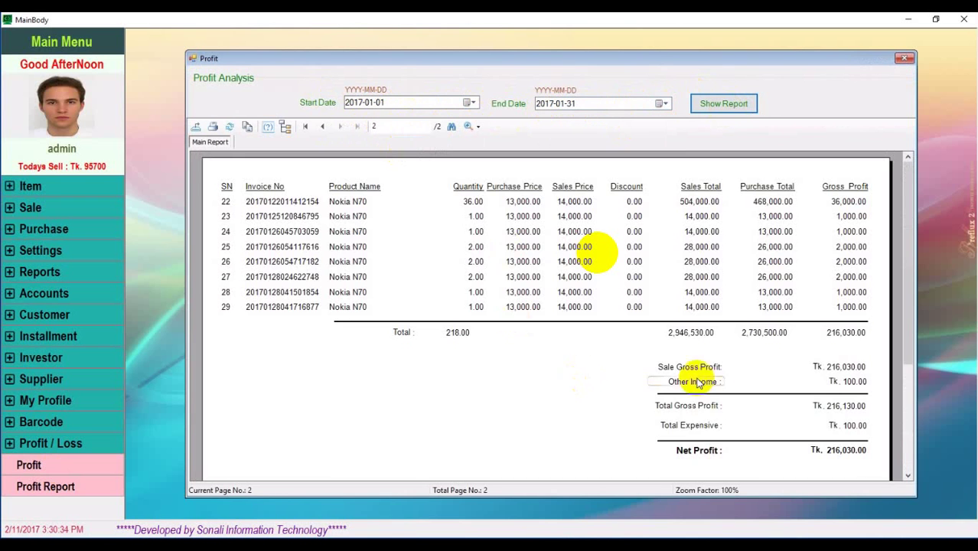
pyautogui.scroll(-4, 689, 371)
pyautogui.scroll(4, 800, 356)
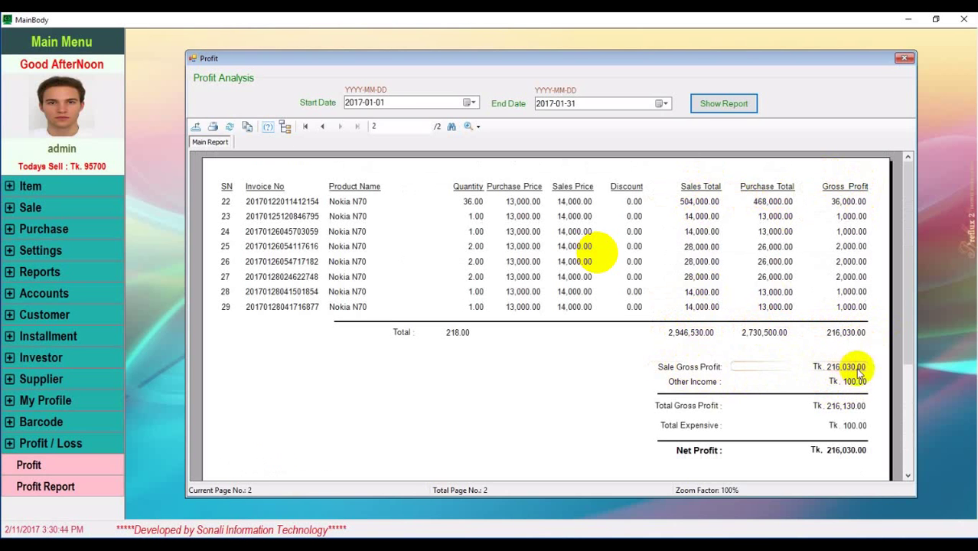
pyautogui.scroll(-2, 856, 387)
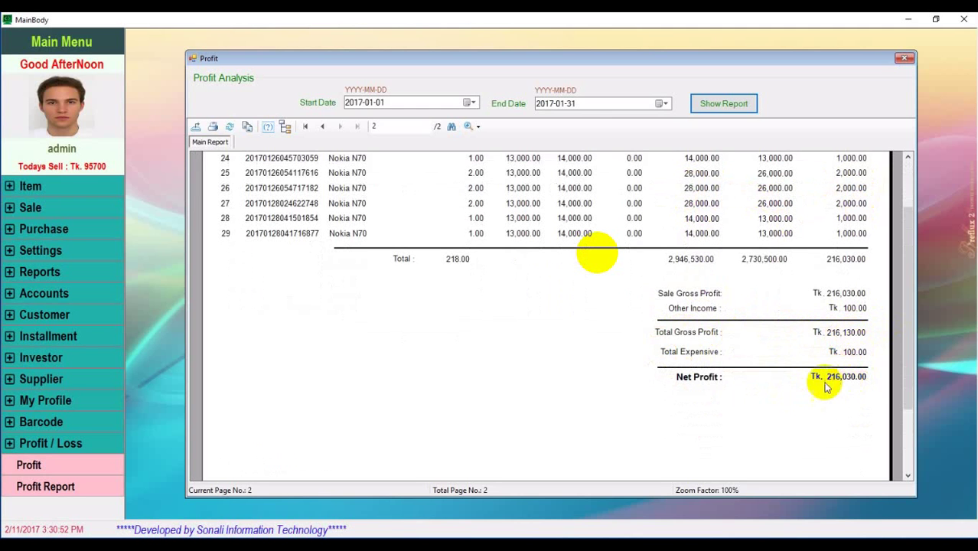
pyautogui.scroll(2, 811, 392)
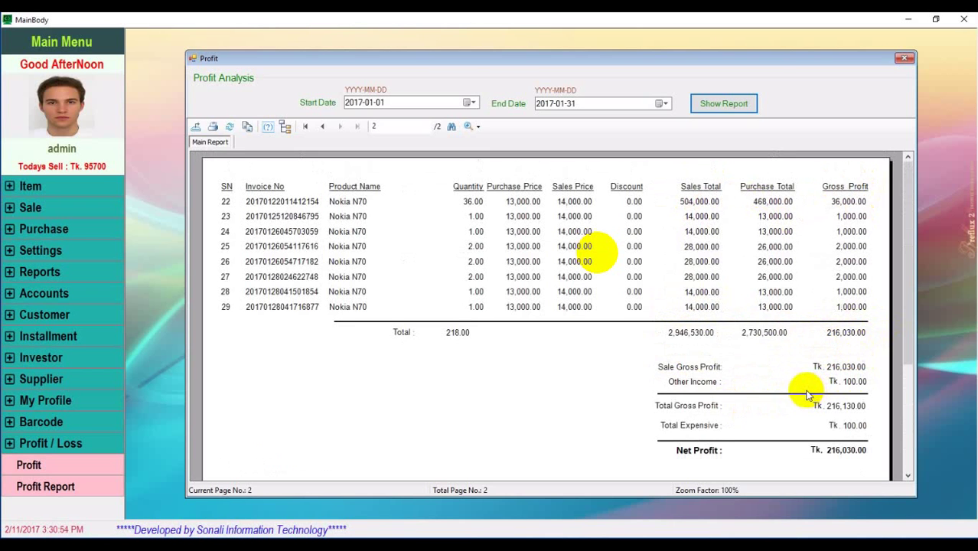
pyautogui.click(904, 59)
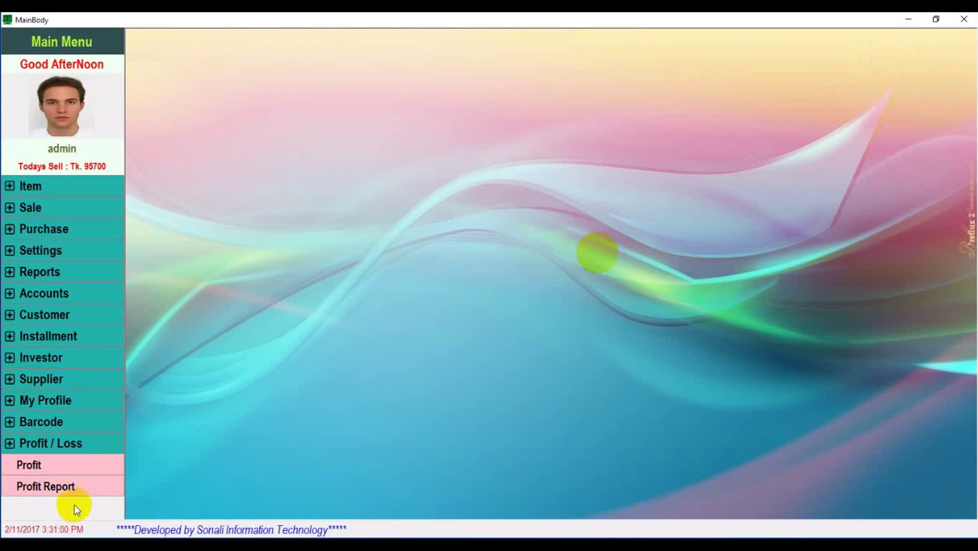
# Log out through My Profile, returning to the User Login dialog
pyautogui.click(69, 421)
pyautogui.click(69, 429)
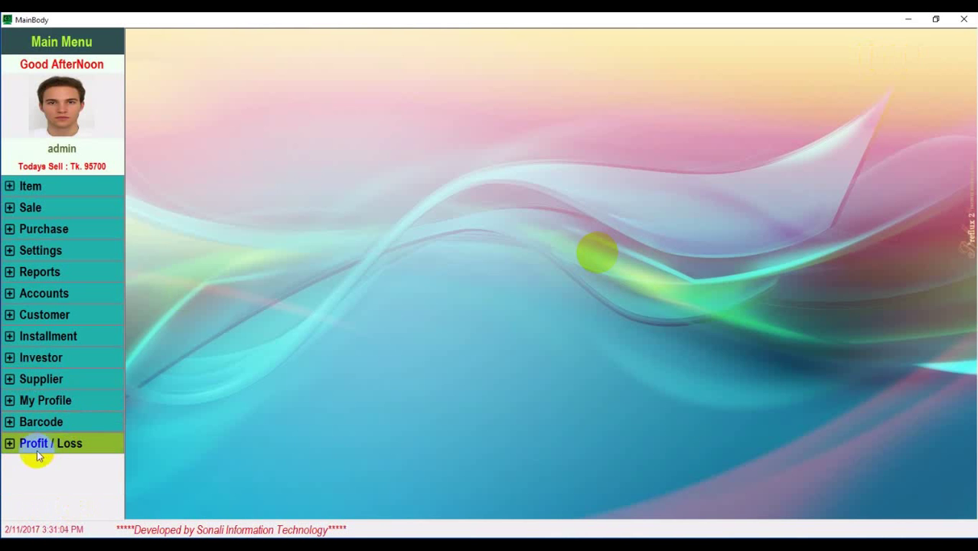
pyautogui.click(69, 404)
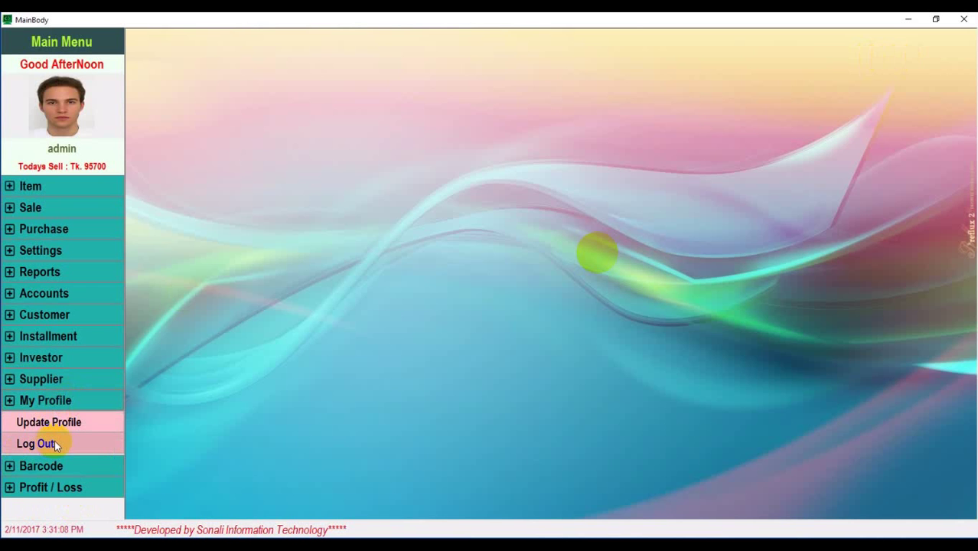
pyautogui.click(55, 444)
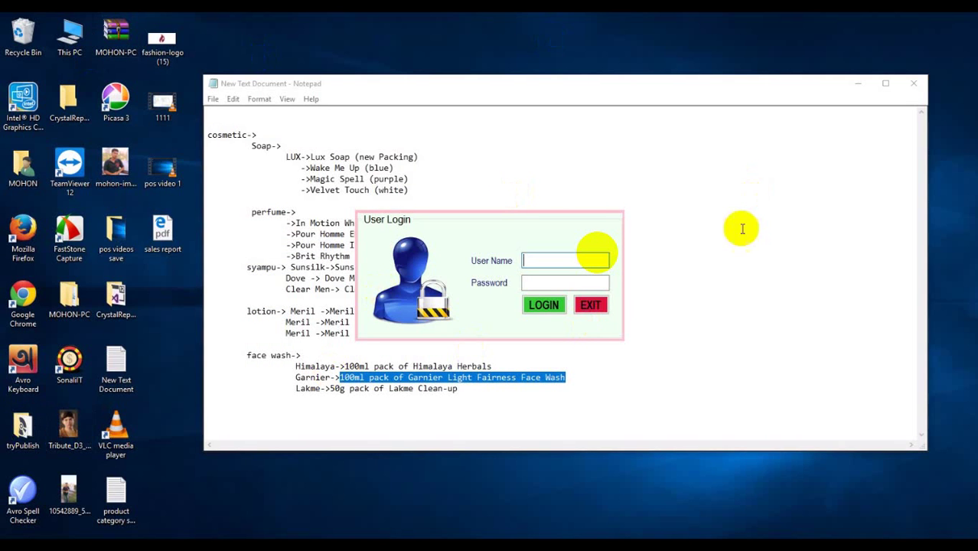